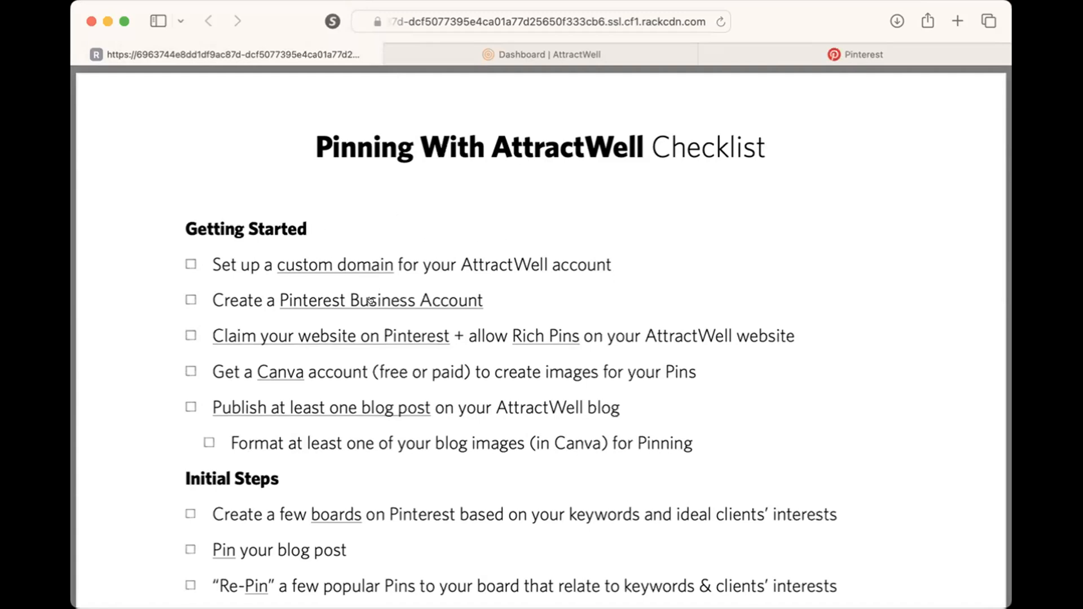
Switch to Pinterest, choose to convert the personal account to business, and accept the upgrade
{"action": "left_click", "coordinate": [860, 52]}
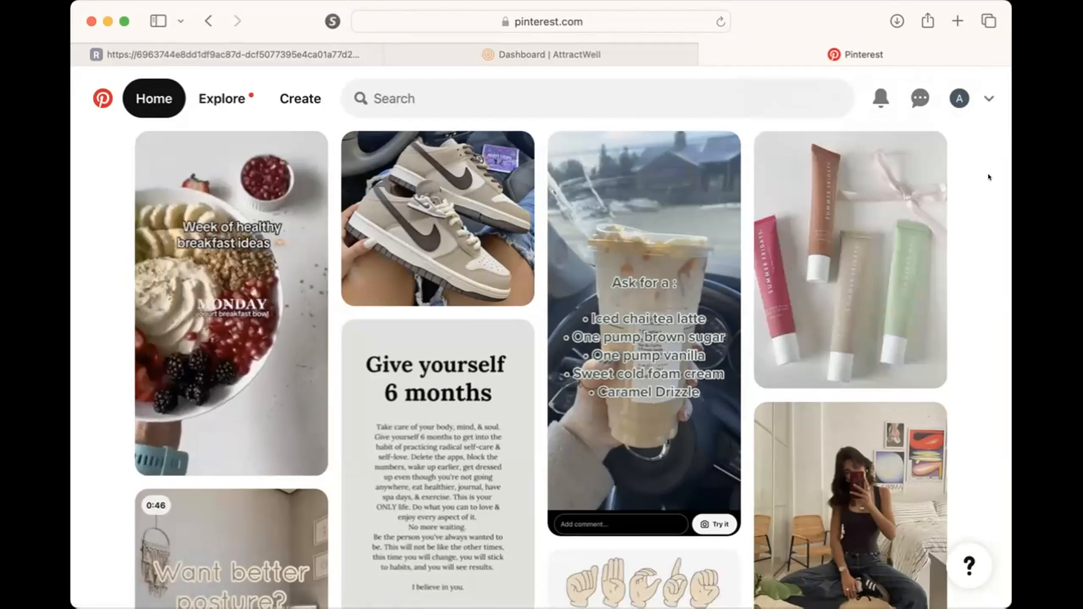
{"action": "scroll", "coordinate": [987, 173], "scroll_direction": "down", "scroll_amount": 6}
{"action": "scroll", "coordinate": [988, 152], "scroll_direction": "up", "scroll_amount": 7}
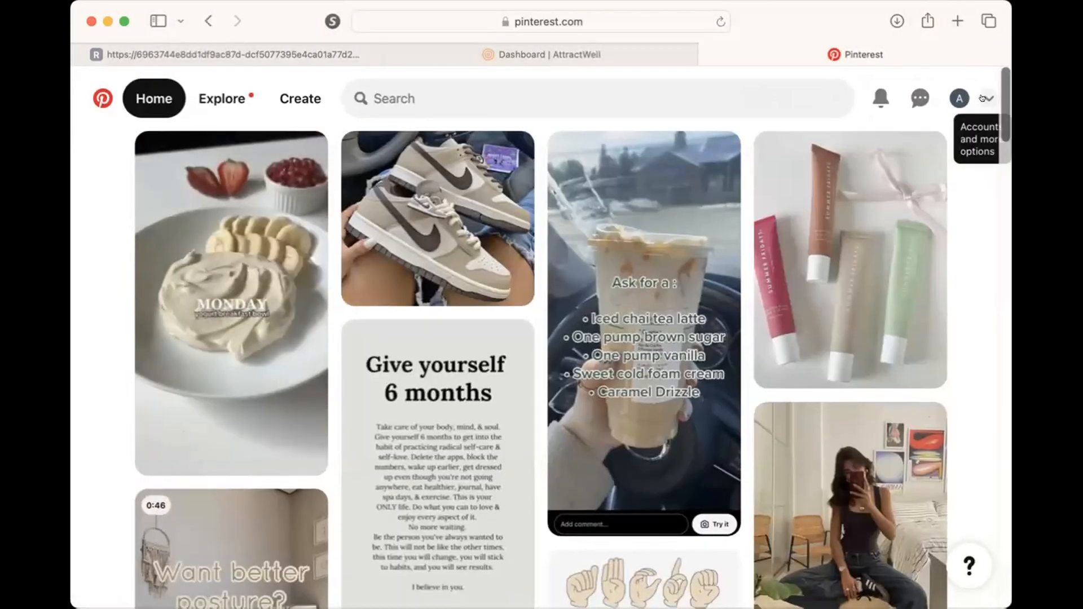
{"action": "left_click", "coordinate": [984, 98]}
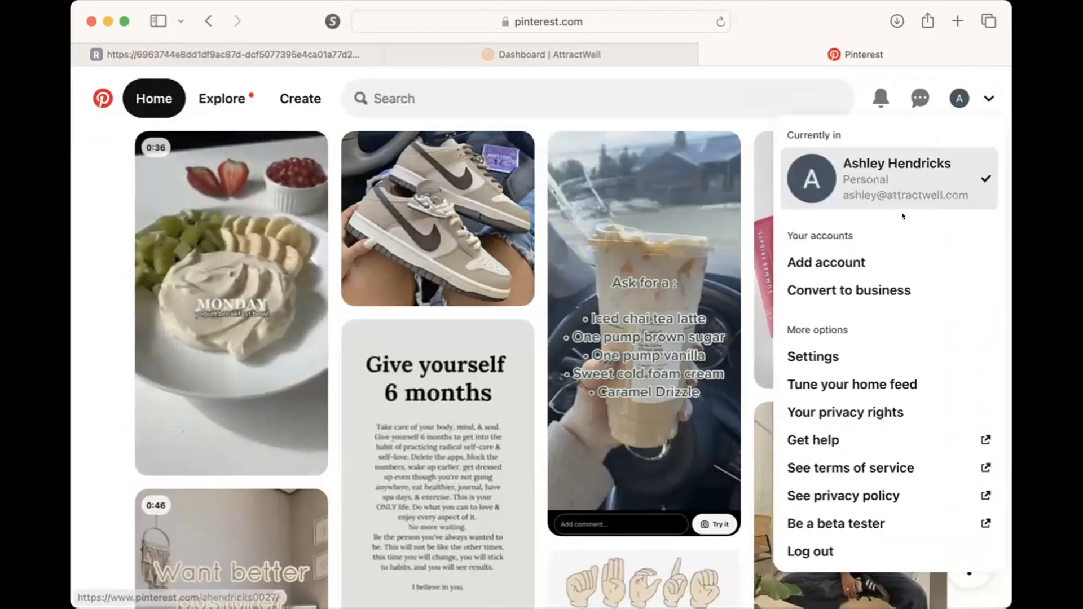
{"action": "left_click", "coordinate": [875, 288]}
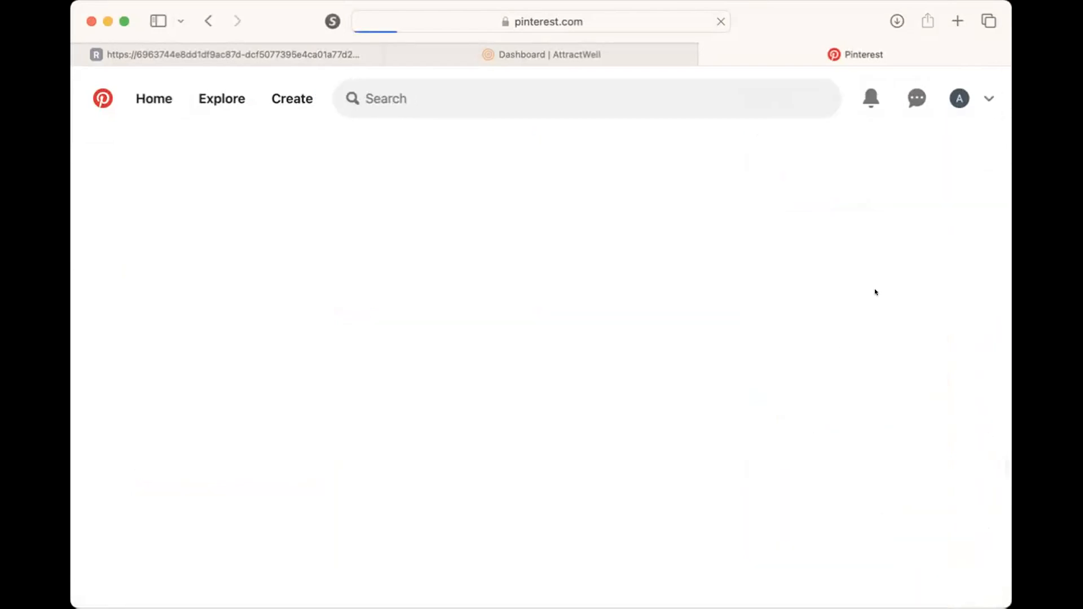
{"action": "scroll", "coordinate": [795, 411], "scroll_direction": "down", "scroll_amount": 3}
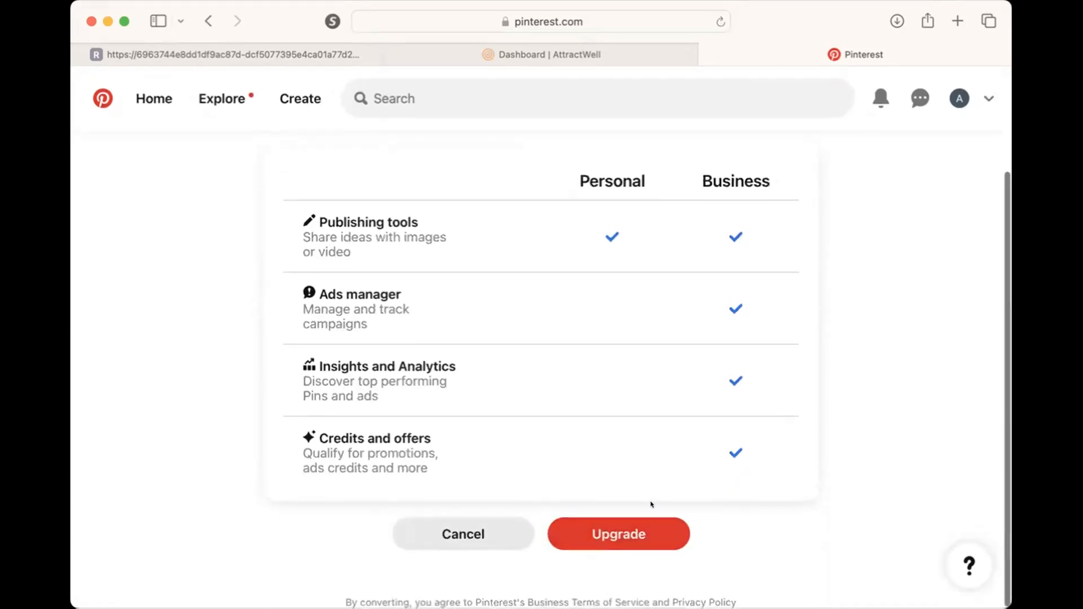
{"action": "left_click", "coordinate": [617, 534]}
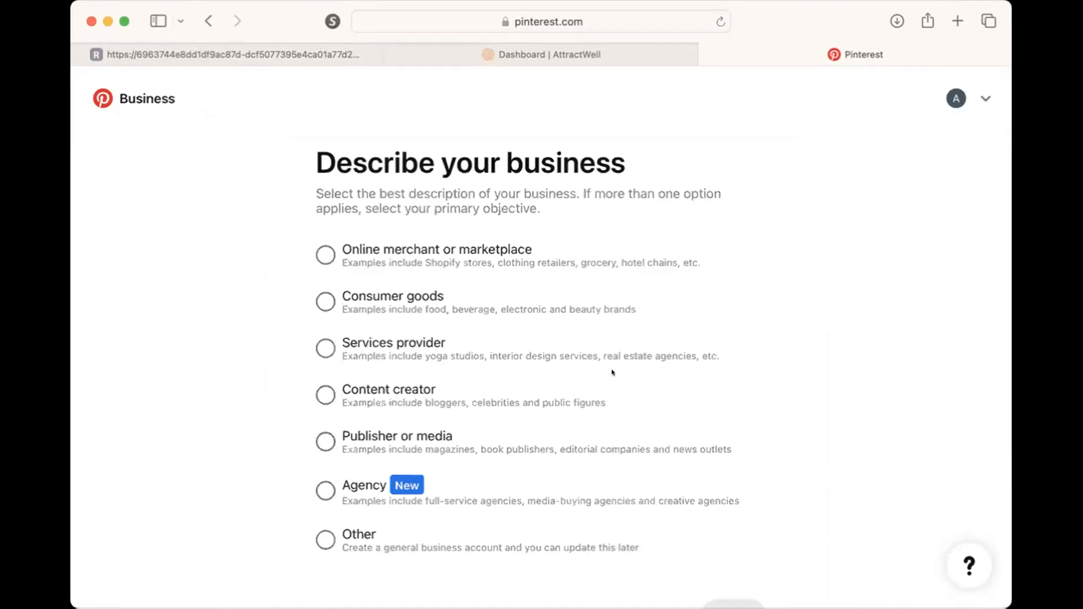
Describe the business as a Services provider and continue to the business information form
{"action": "left_click", "coordinate": [317, 348]}
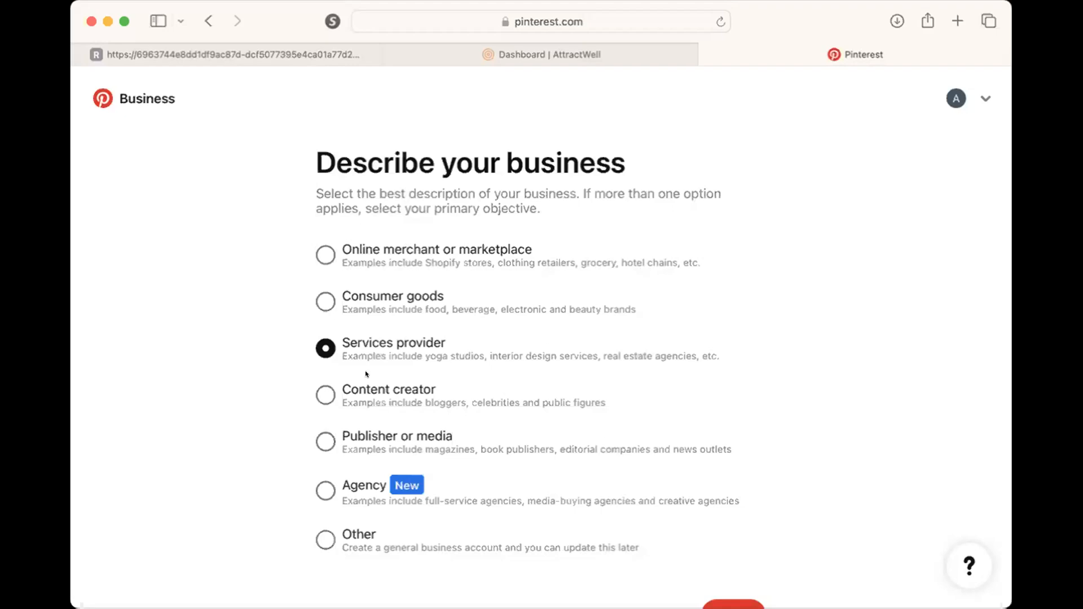
{"action": "scroll", "coordinate": [550, 492], "scroll_direction": "down", "scroll_amount": 2}
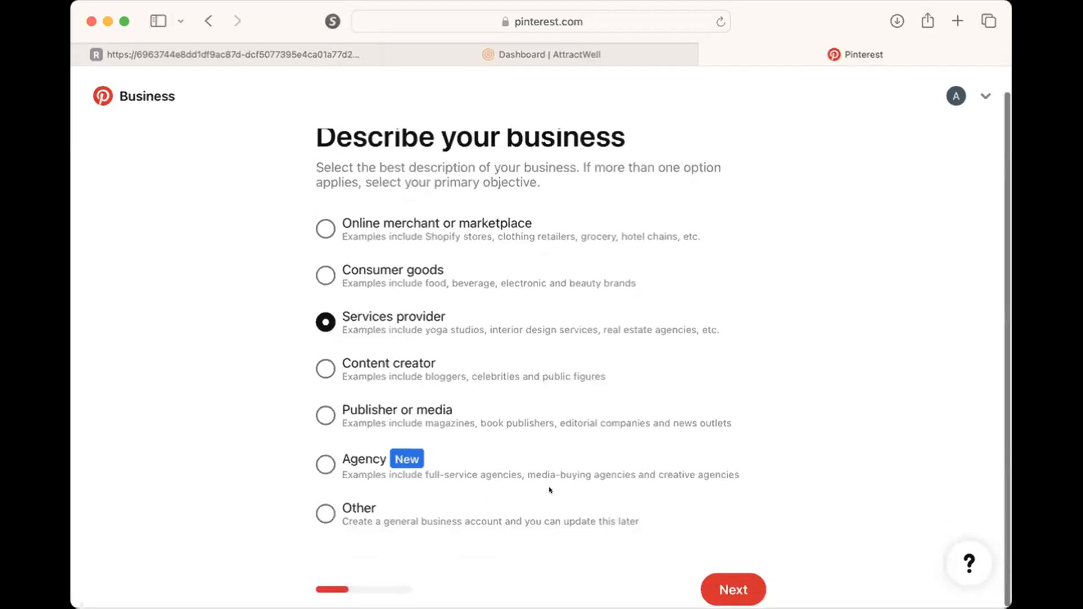
{"action": "left_click", "coordinate": [722, 581]}
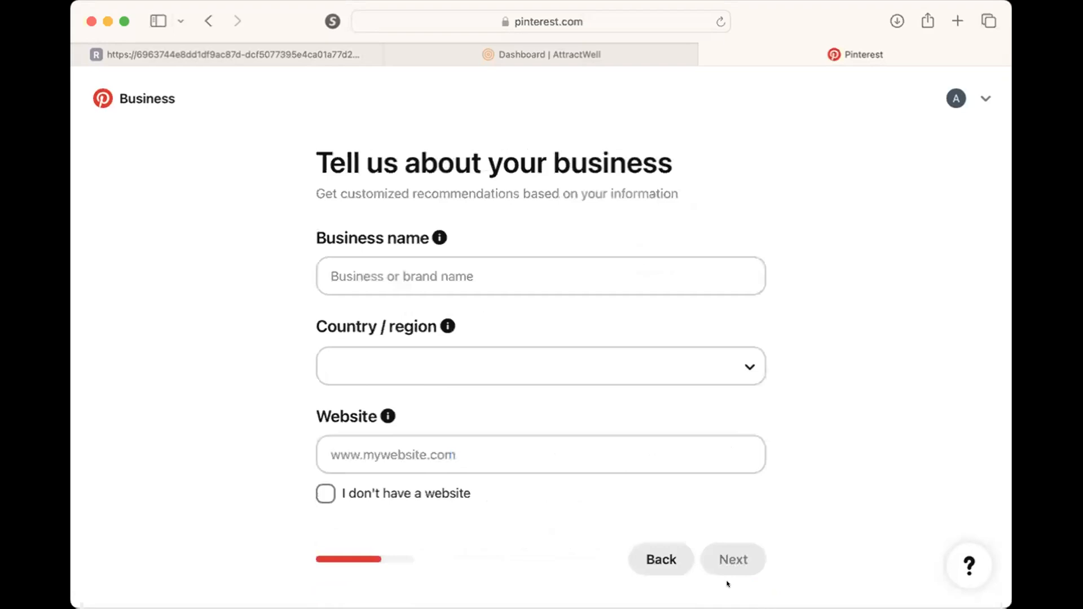
Enter the business name Holistic Mama and the personal attractwell.com website address, and continue to the further details
{"action": "left_click", "coordinate": [491, 277]}
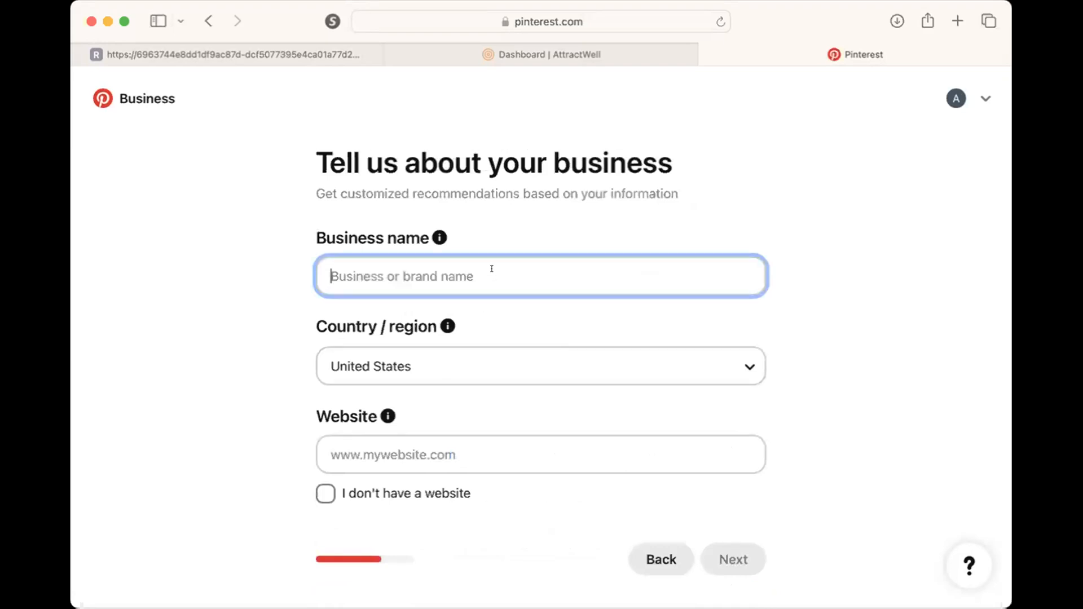
{"action": "type", "text": "Holi"}
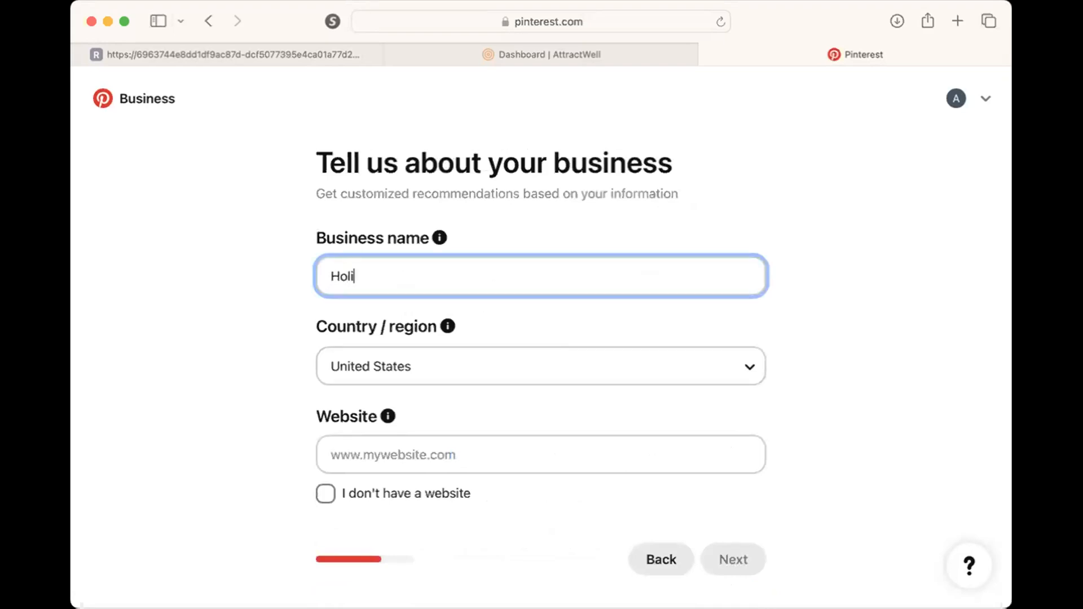
{"action": "type", "text": "stic Mama"}
{"action": "left_click", "coordinate": [391, 452]}
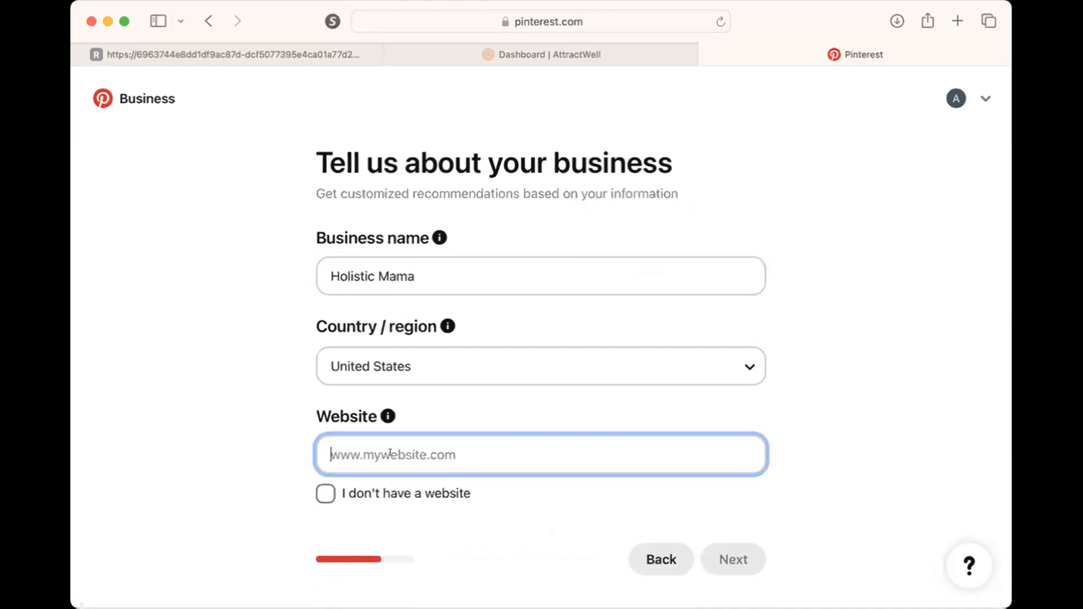
{"action": "type", "text": "attractwell"}
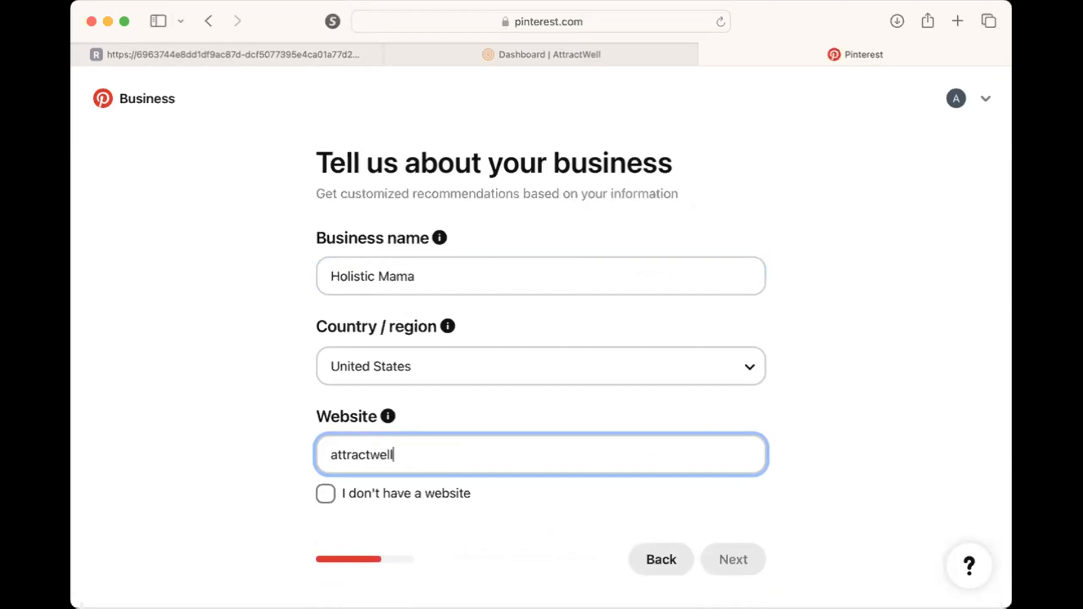
{"action": "type", "text": ".com/JaneL/"}
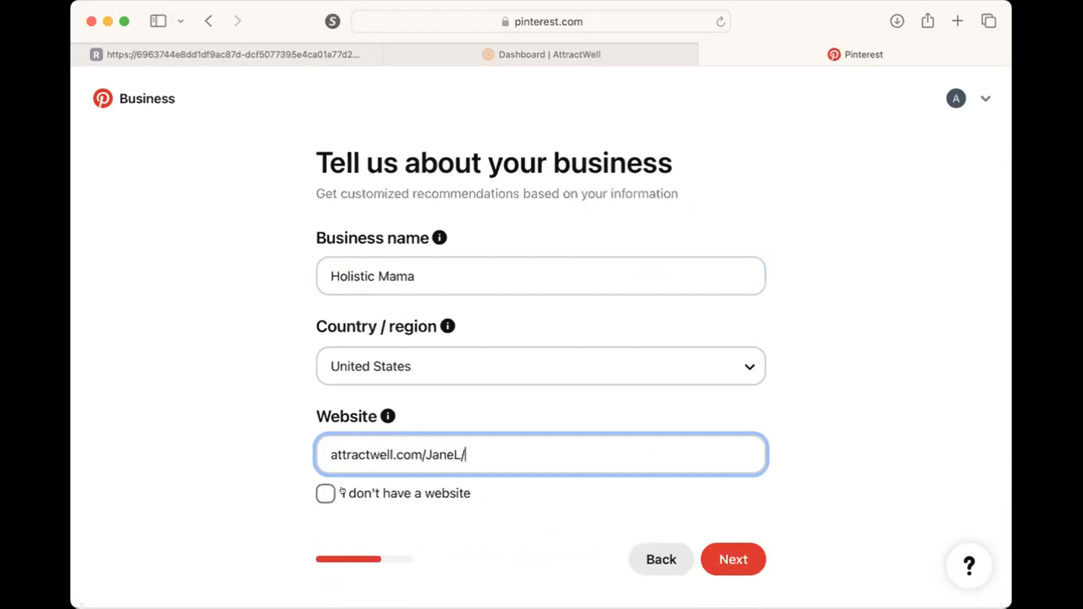
{"action": "left_click", "coordinate": [733, 564]}
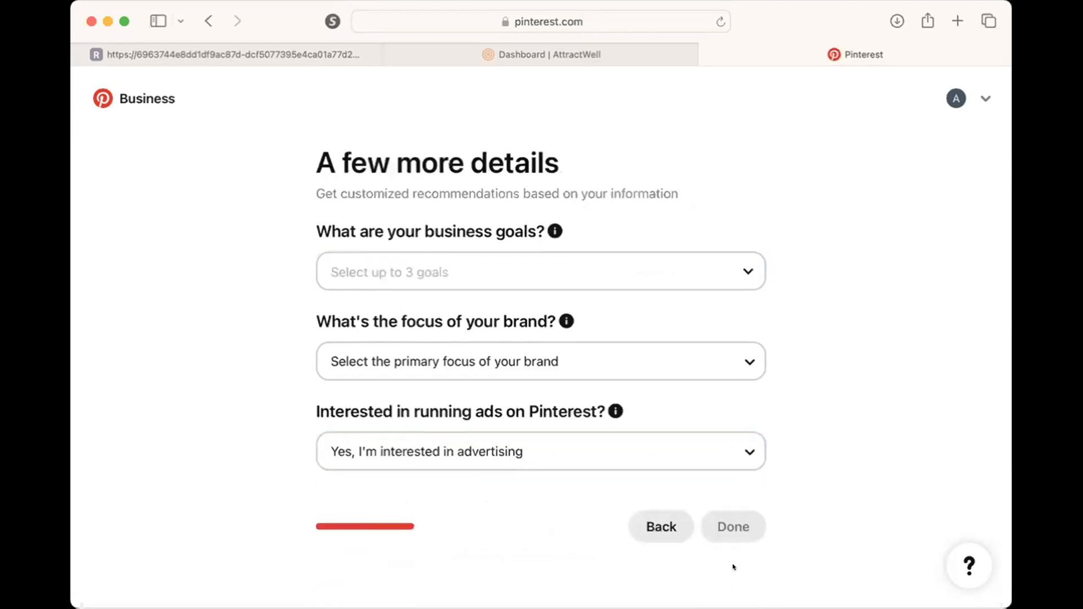
Choose the business goals Generate more leads, Drive traffic to your site, and Create content on Pinterest to grow an audience
{"action": "left_click", "coordinate": [427, 259]}
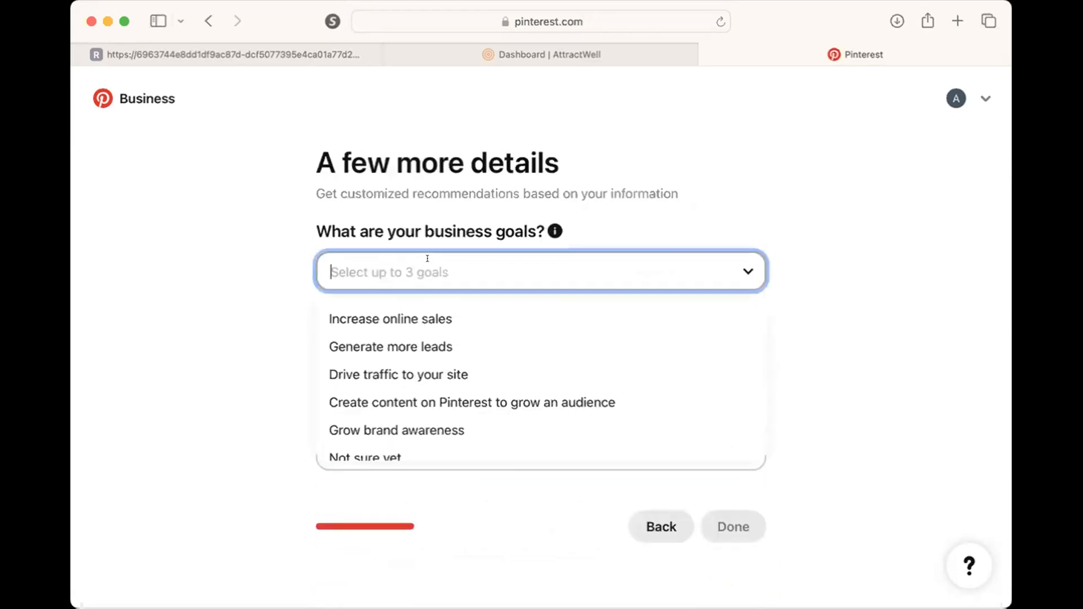
{"action": "left_click", "coordinate": [433, 337]}
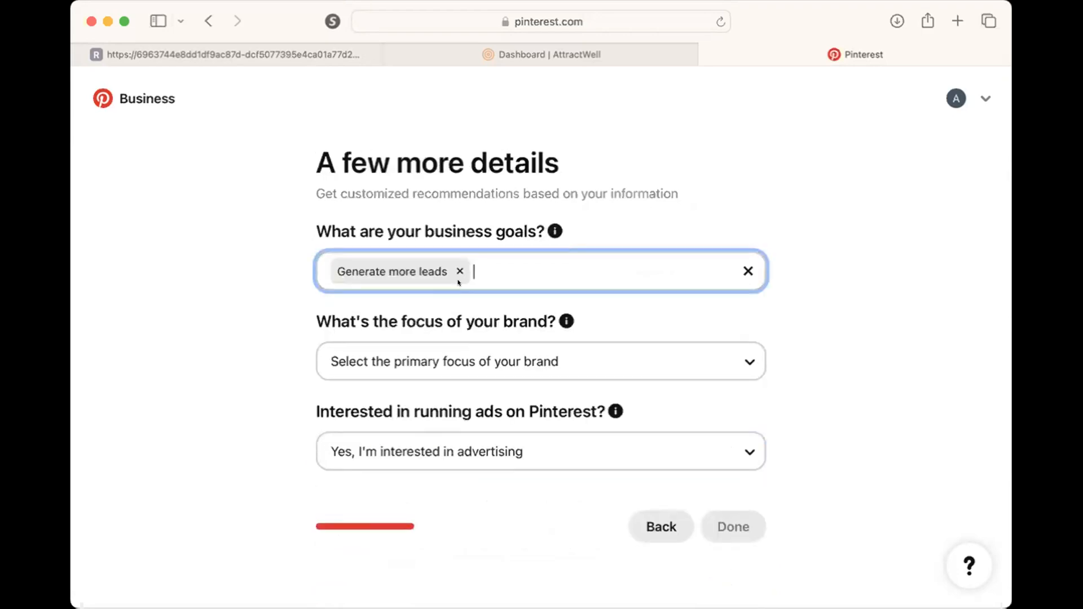
{"action": "left_click", "coordinate": [745, 271]}
{"action": "left_click", "coordinate": [624, 260]}
{"action": "left_click", "coordinate": [449, 337]}
{"action": "left_click", "coordinate": [519, 265]}
{"action": "left_click", "coordinate": [448, 364]}
{"action": "left_click", "coordinate": [573, 286]}
{"action": "scroll", "coordinate": [619, 359], "scroll_direction": "down", "scroll_amount": 1}
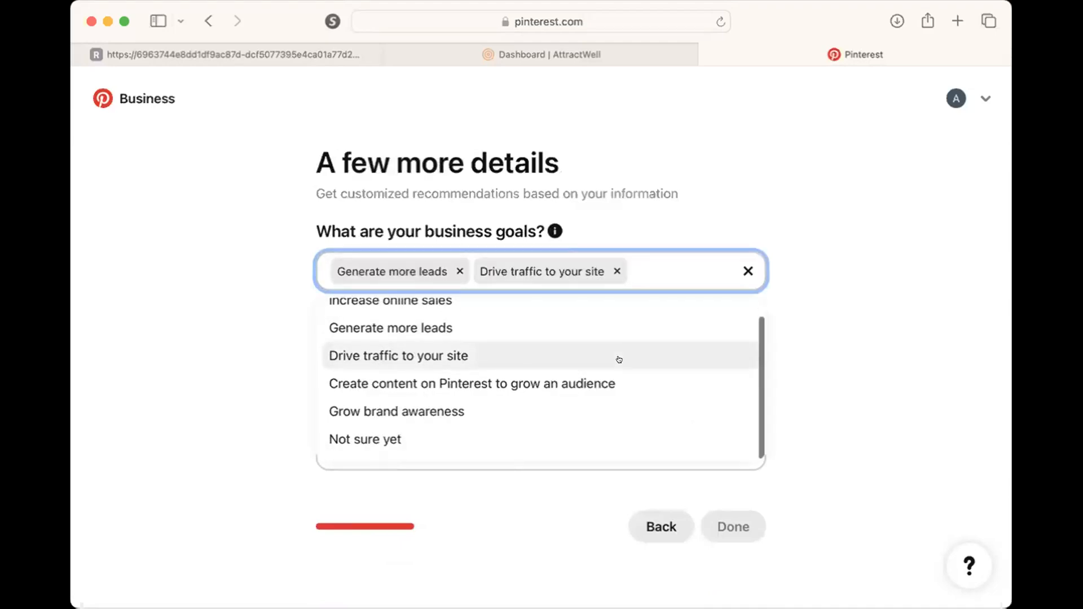
{"action": "left_click", "coordinate": [564, 385]}
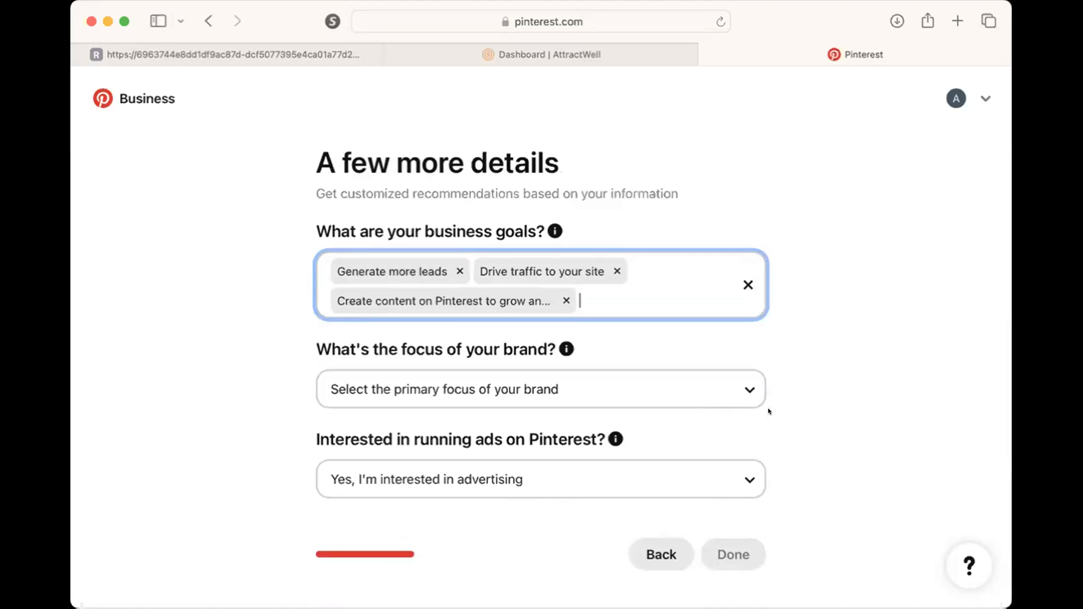
Set the brand focus to Health and fitness and the advertising interest to I'm not sure yet, and finish the business setup
{"action": "left_click", "coordinate": [724, 390]}
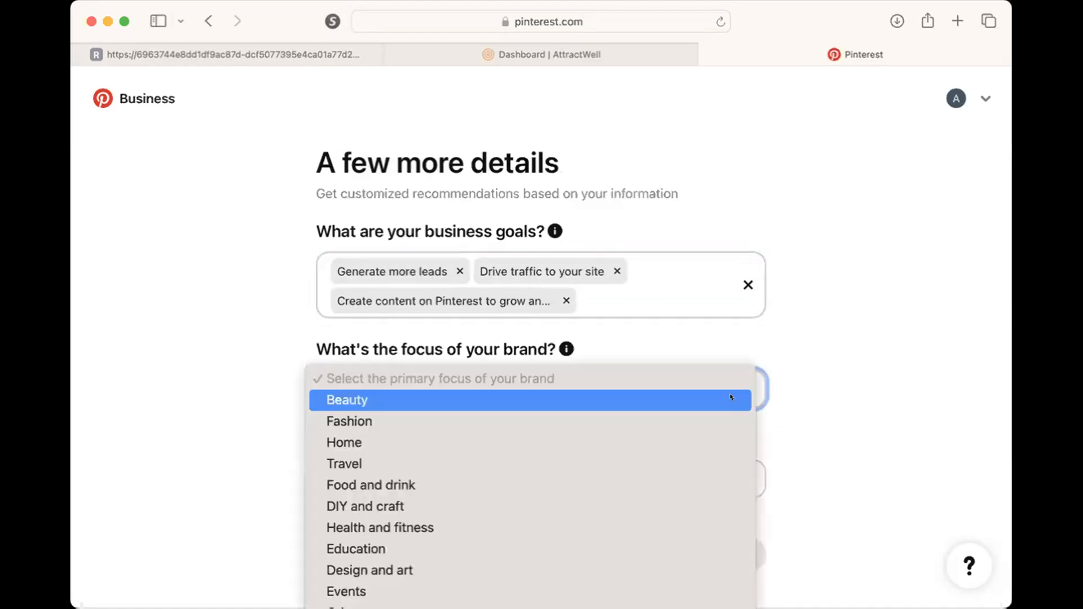
{"action": "left_click", "coordinate": [690, 527]}
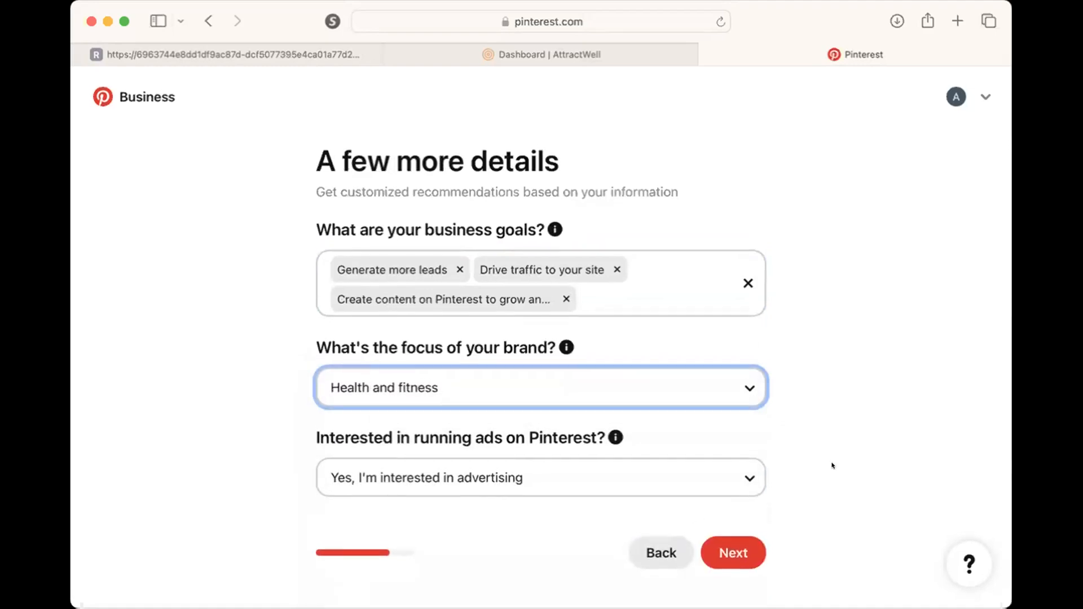
{"action": "left_click", "coordinate": [451, 479]}
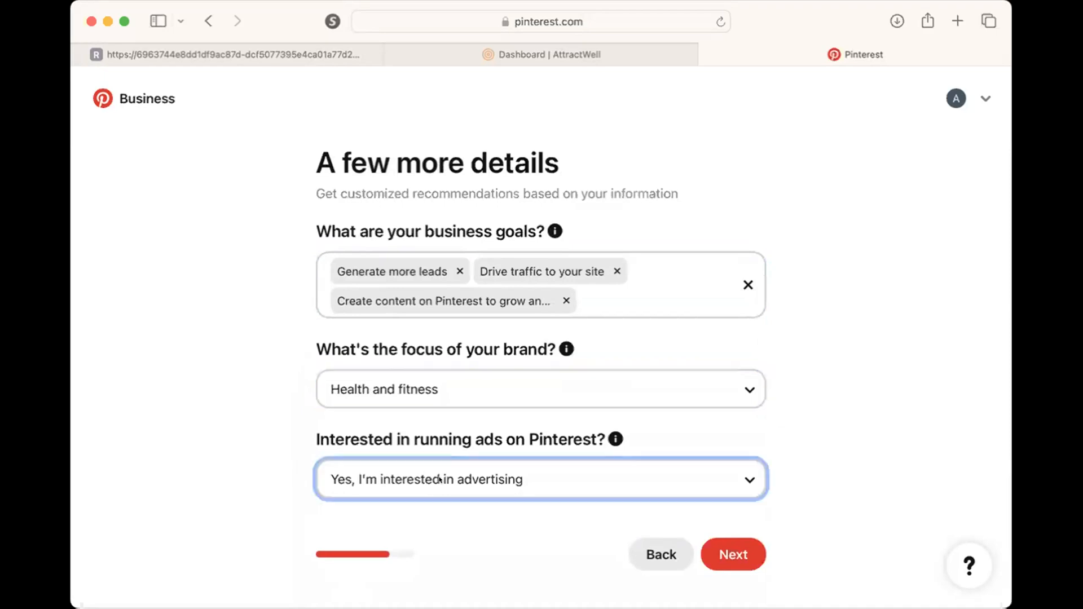
{"action": "left_click", "coordinate": [402, 511]}
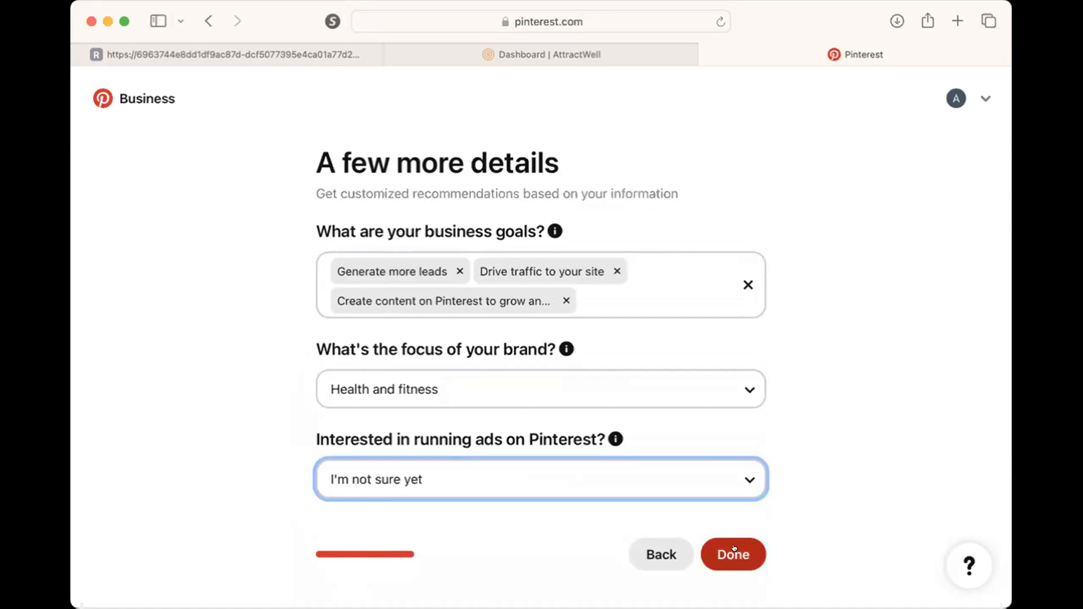
{"action": "left_click", "coordinate": [733, 555]}
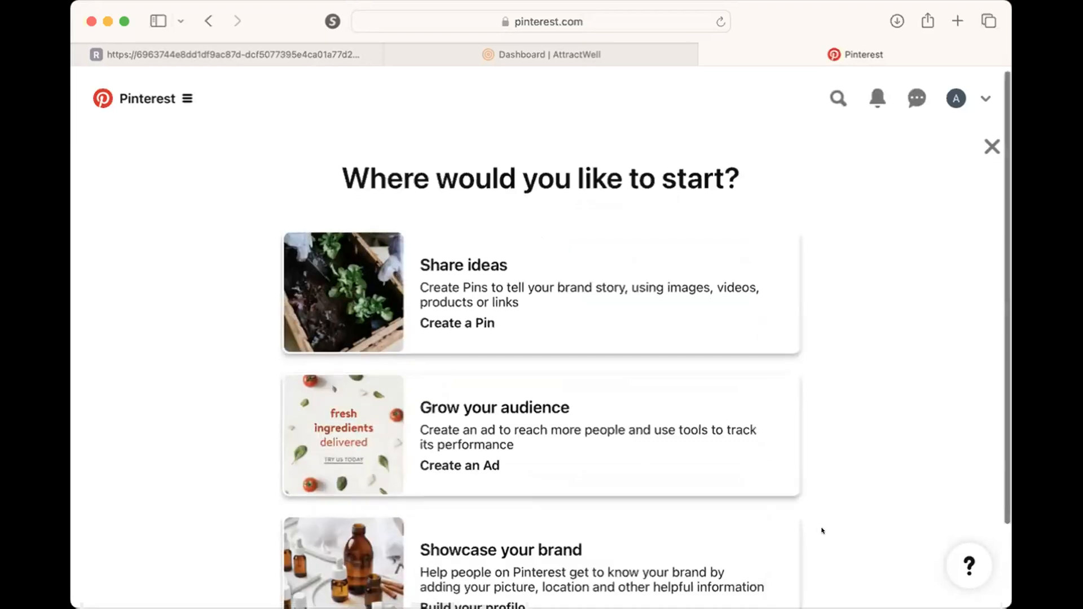
Return to the Pinning With AttractWell checklist, open its guide on claiming a website on Pinterest, and read the instructions
{"action": "scroll", "coordinate": [820, 531], "scroll_direction": "down", "scroll_amount": 3}
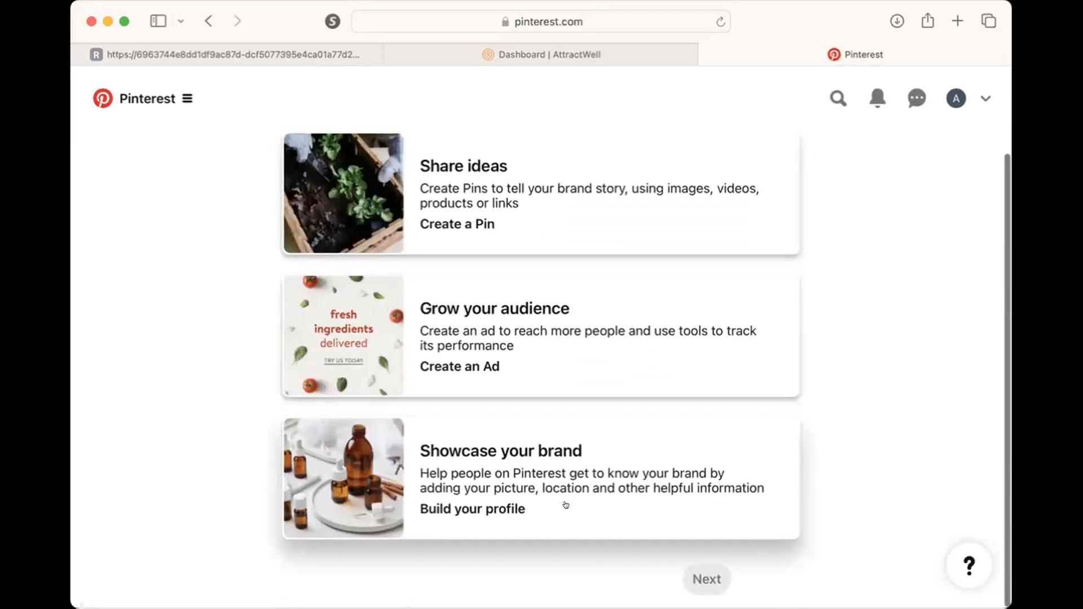
{"action": "left_click", "coordinate": [297, 57]}
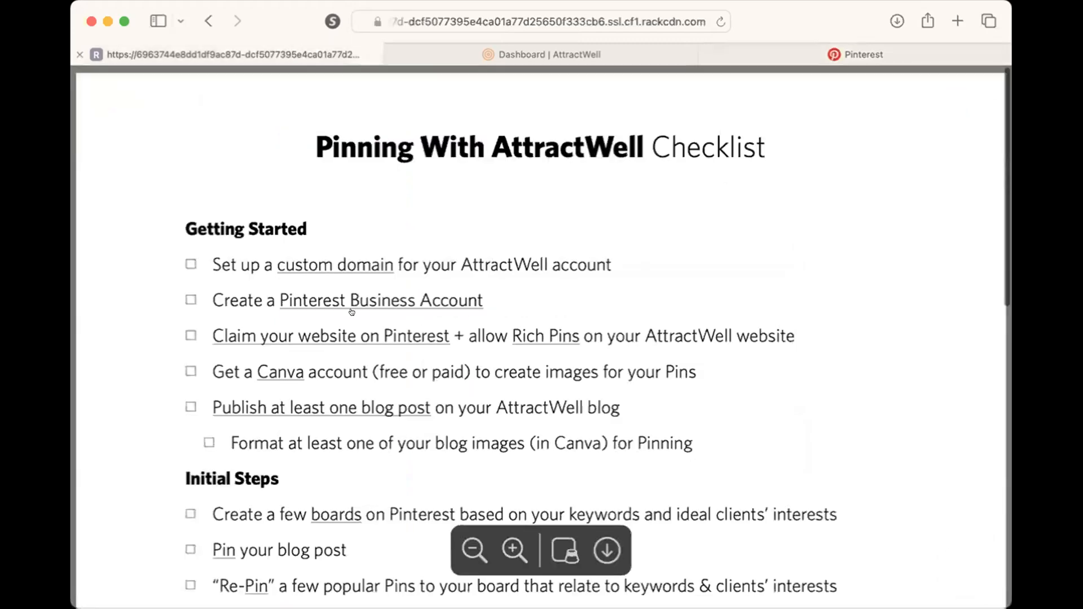
{"action": "left_click", "coordinate": [288, 336]}
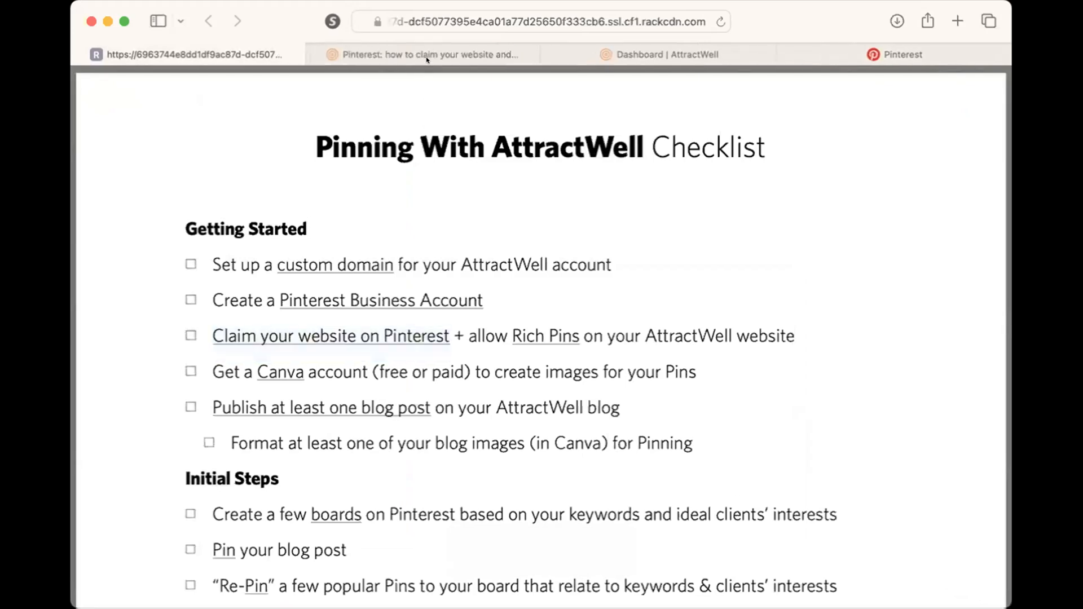
{"action": "left_click", "coordinate": [425, 55]}
{"action": "scroll", "coordinate": [519, 479], "scroll_direction": "down", "scroll_amount": 7}
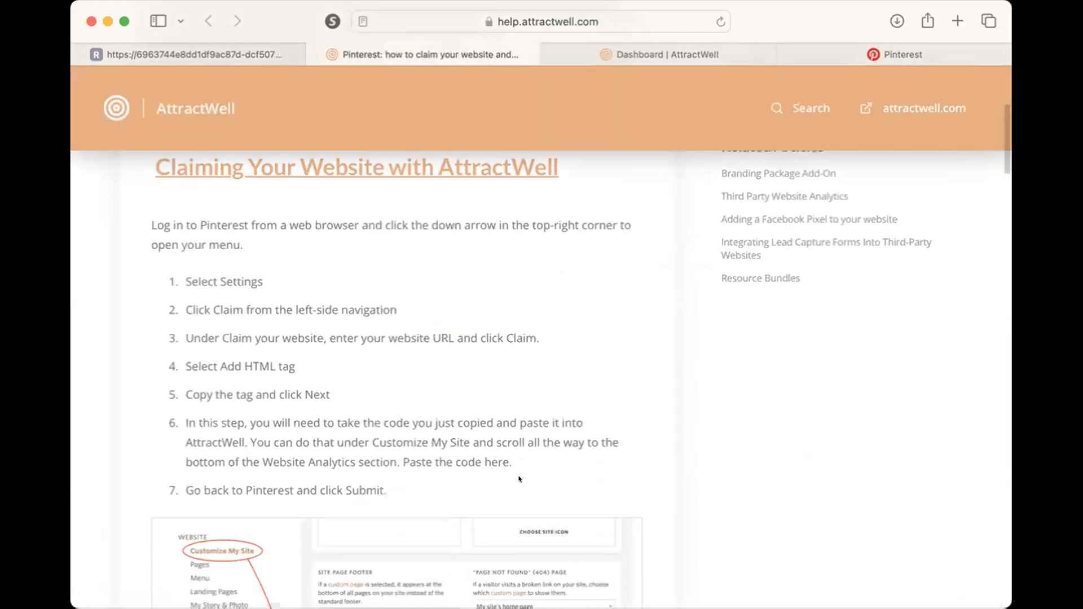
{"action": "scroll", "coordinate": [519, 478], "scroll_direction": "up", "scroll_amount": 2}
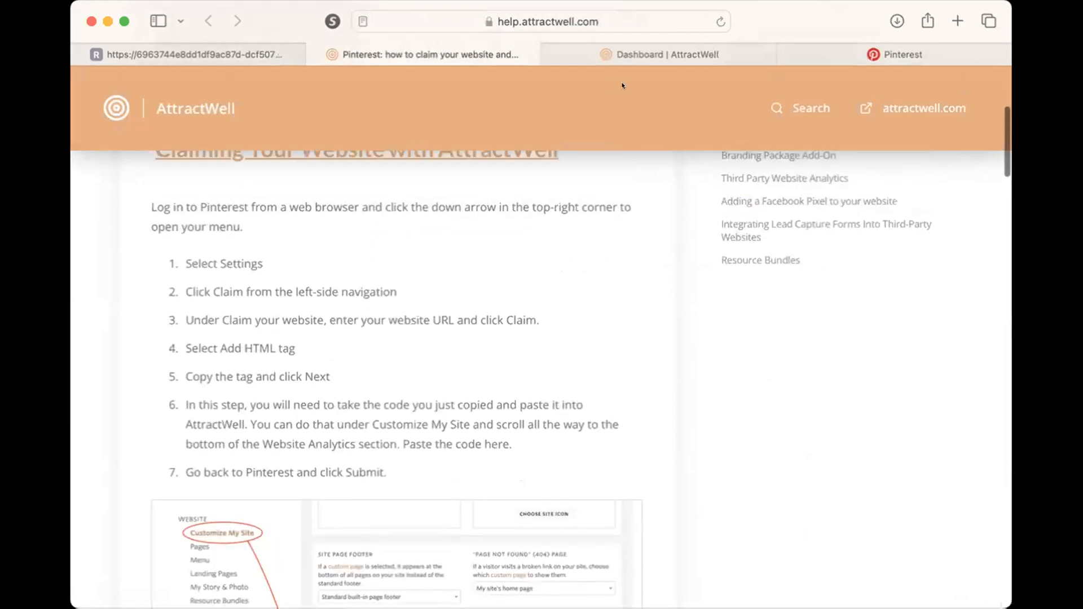
Open pinterest.com in a new browser tab and go to the business account's settings
{"action": "left_click", "coordinate": [957, 21]}
{"action": "type", "text": "pinterest.com/"}
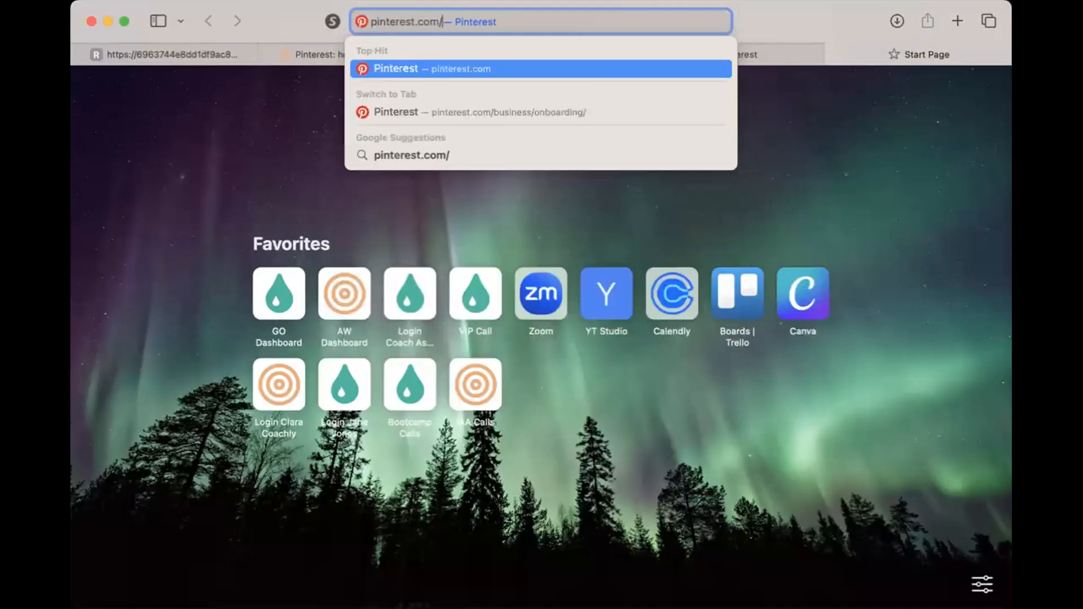
{"action": "key", "text": "Return"}
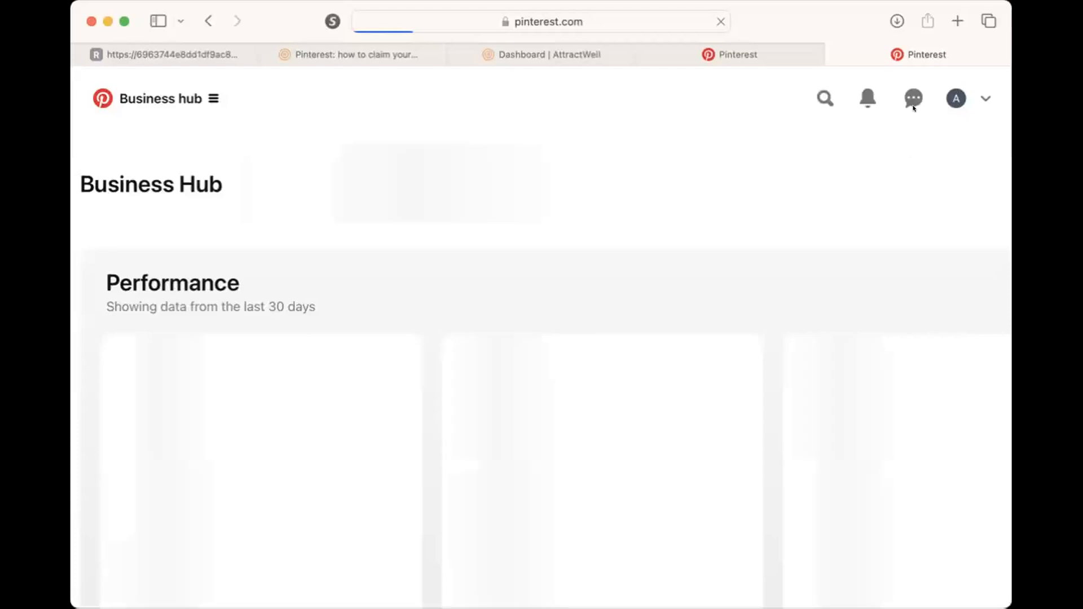
{"action": "left_click", "coordinate": [971, 98]}
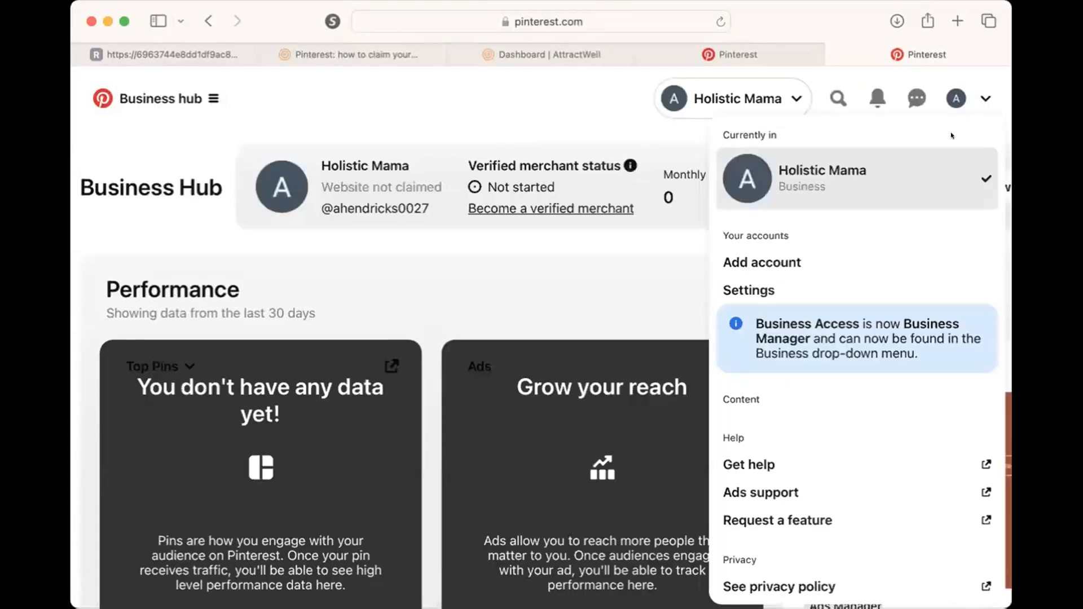
{"action": "left_click", "coordinate": [798, 285]}
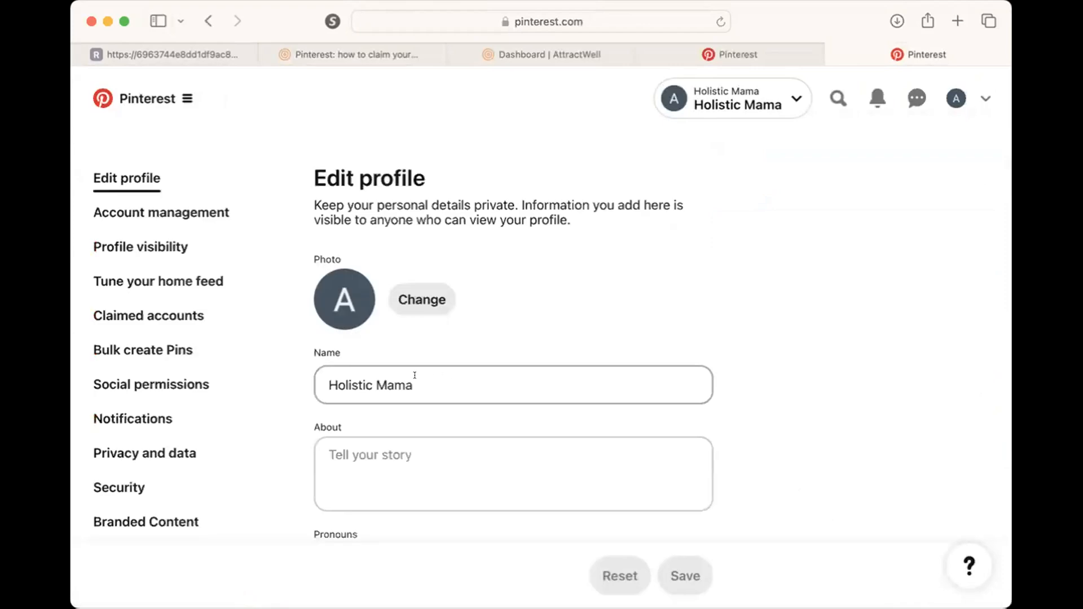
Go back to the AttractWell help article and check the instructions for claiming the website
{"action": "left_click", "coordinate": [202, 56]}
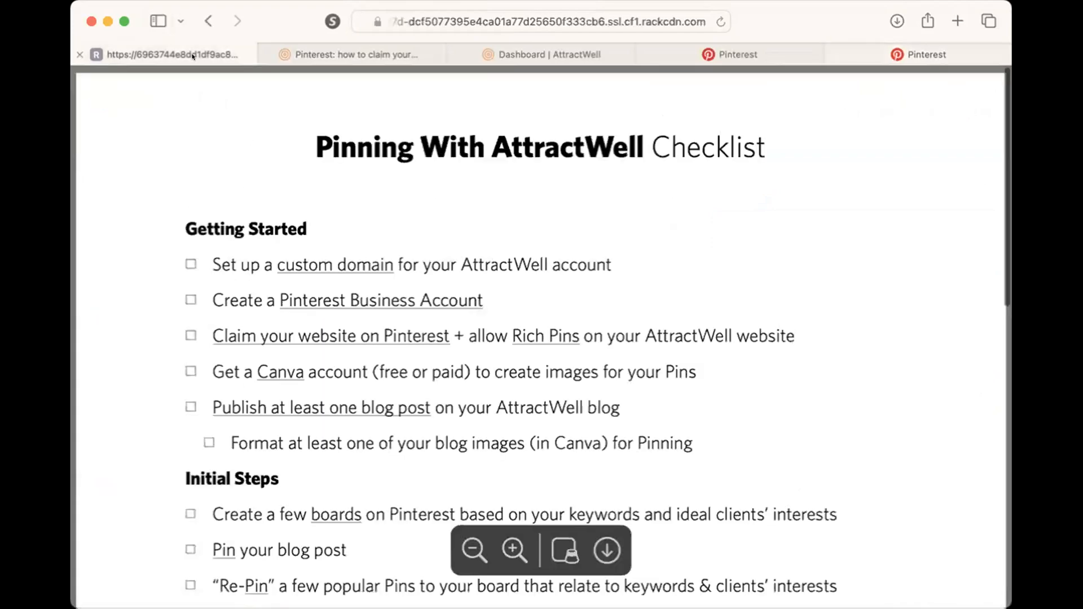
{"action": "left_click", "coordinate": [388, 51]}
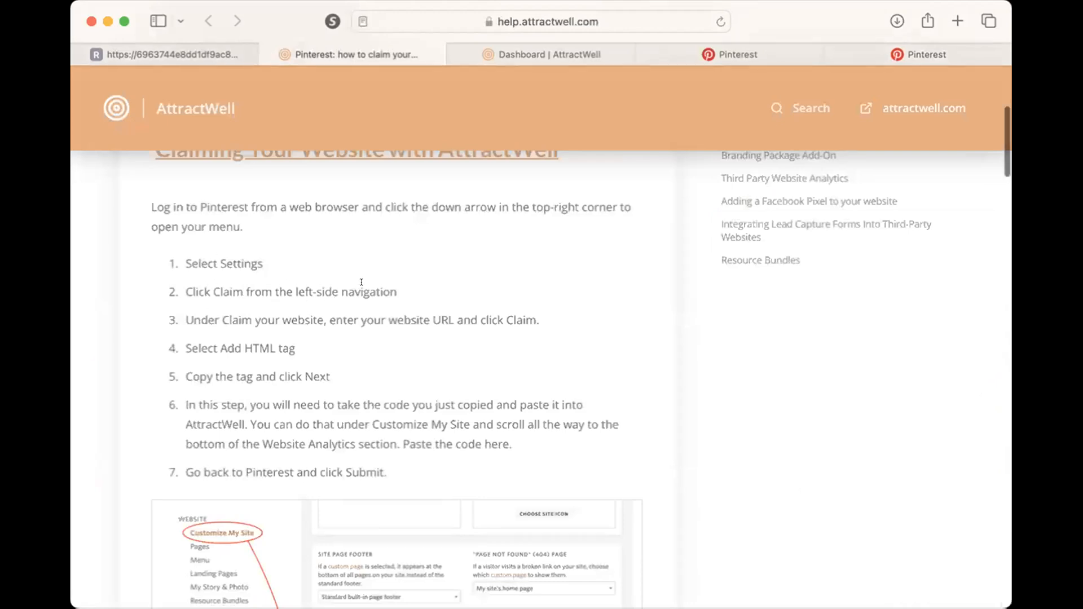
Open the claimed accounts section of the Pinterest settings and start claiming a website
{"action": "left_click", "coordinate": [877, 59]}
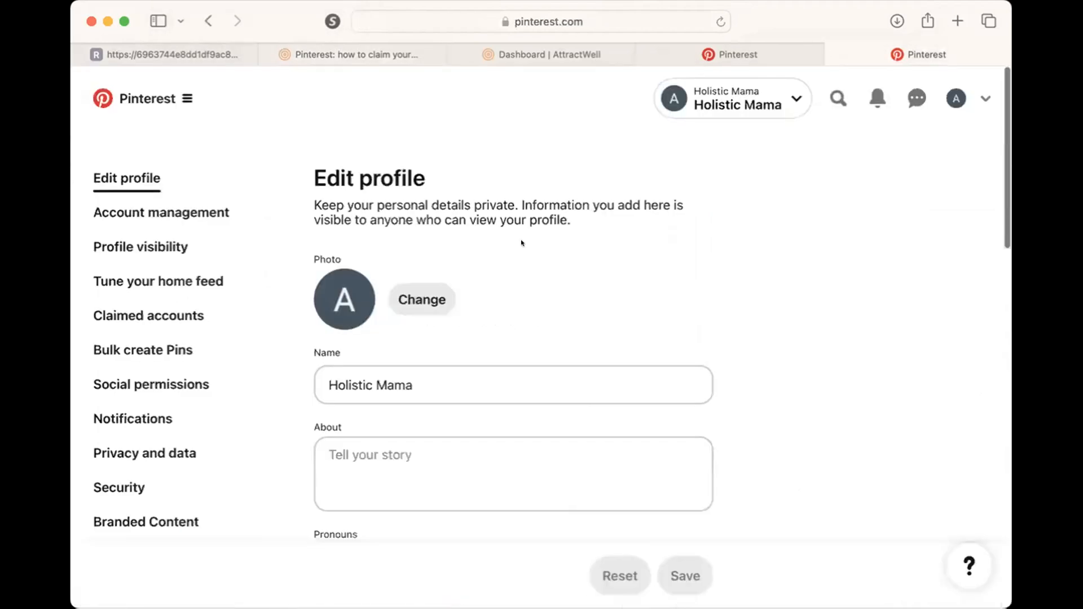
{"action": "left_click", "coordinate": [148, 311]}
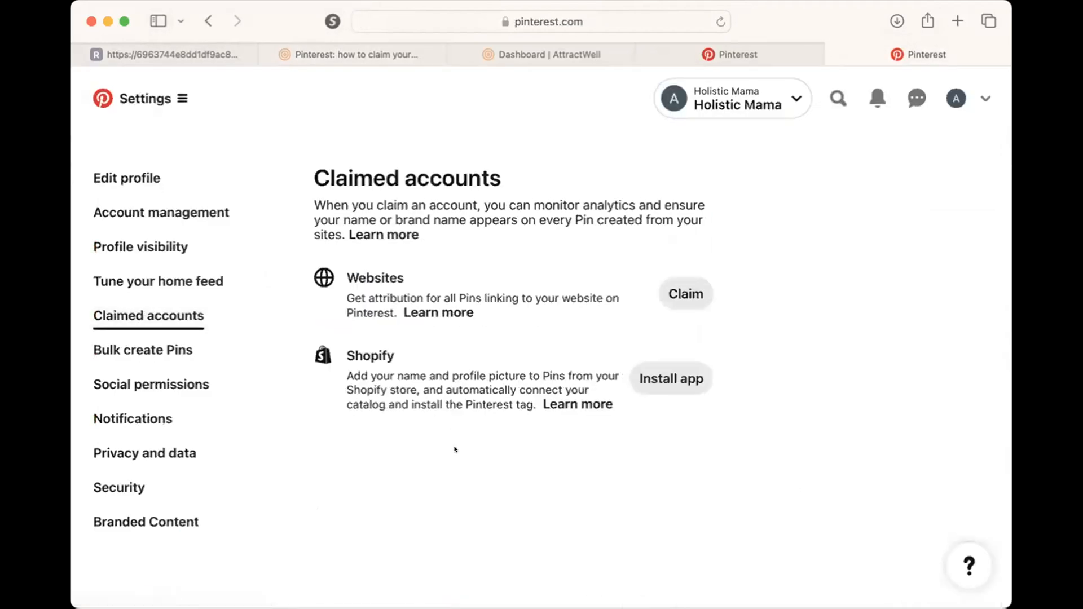
{"action": "left_click", "coordinate": [676, 294]}
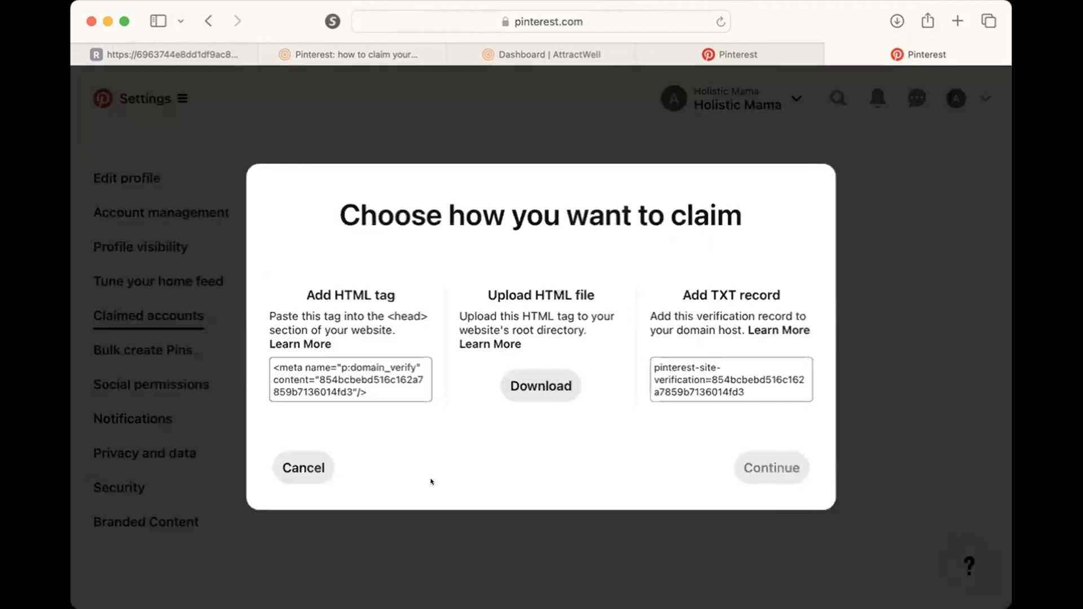
Review the help article's instructions and illustration on copying the HTML tag and where to paste it in AttractWell
{"action": "left_click", "coordinate": [520, 54]}
{"action": "left_click", "coordinate": [336, 56]}
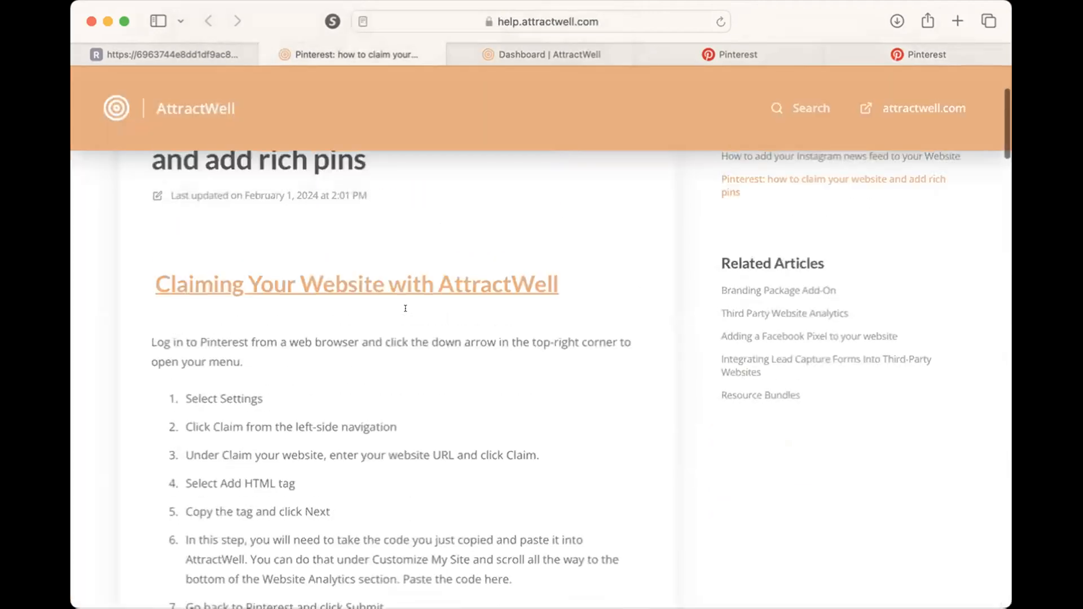
{"action": "left_click", "coordinate": [179, 56]}
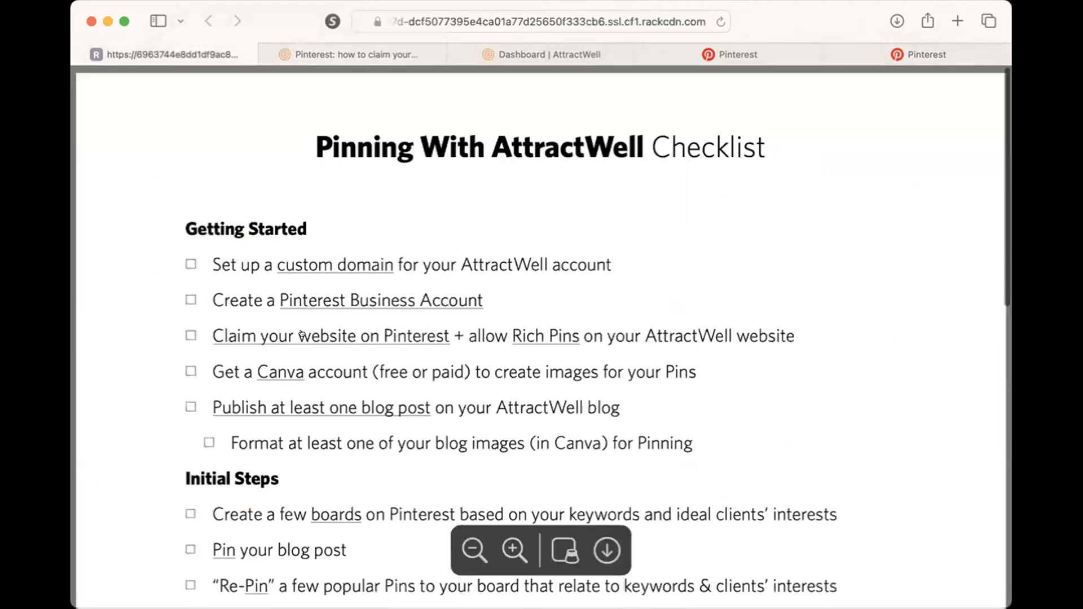
{"action": "left_click", "coordinate": [352, 56]}
{"action": "scroll", "coordinate": [389, 424], "scroll_direction": "down", "scroll_amount": 5}
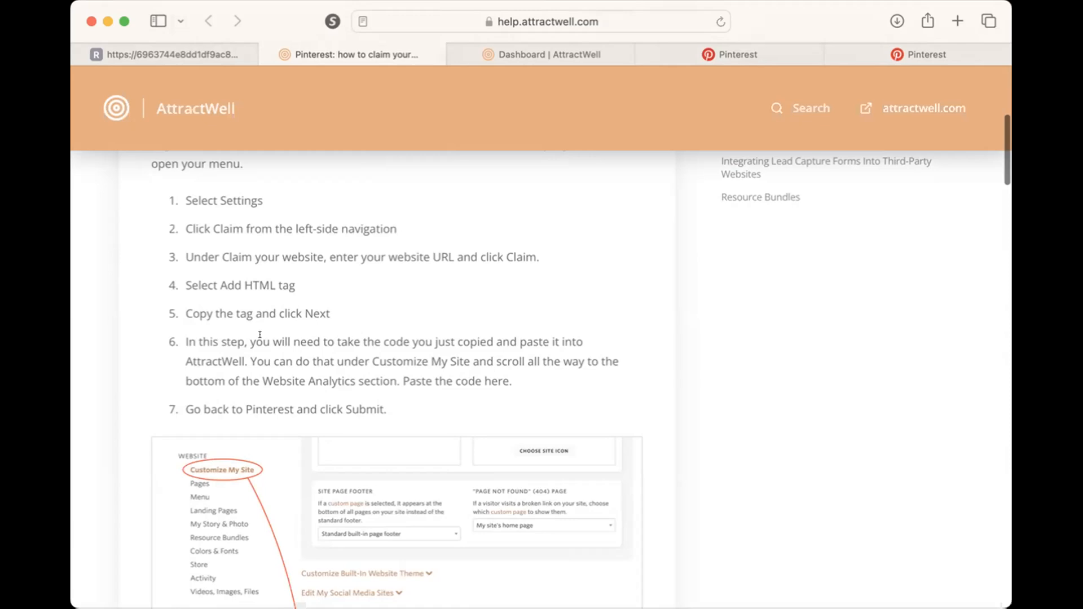
{"action": "scroll", "coordinate": [283, 375], "scroll_direction": "down", "scroll_amount": 3}
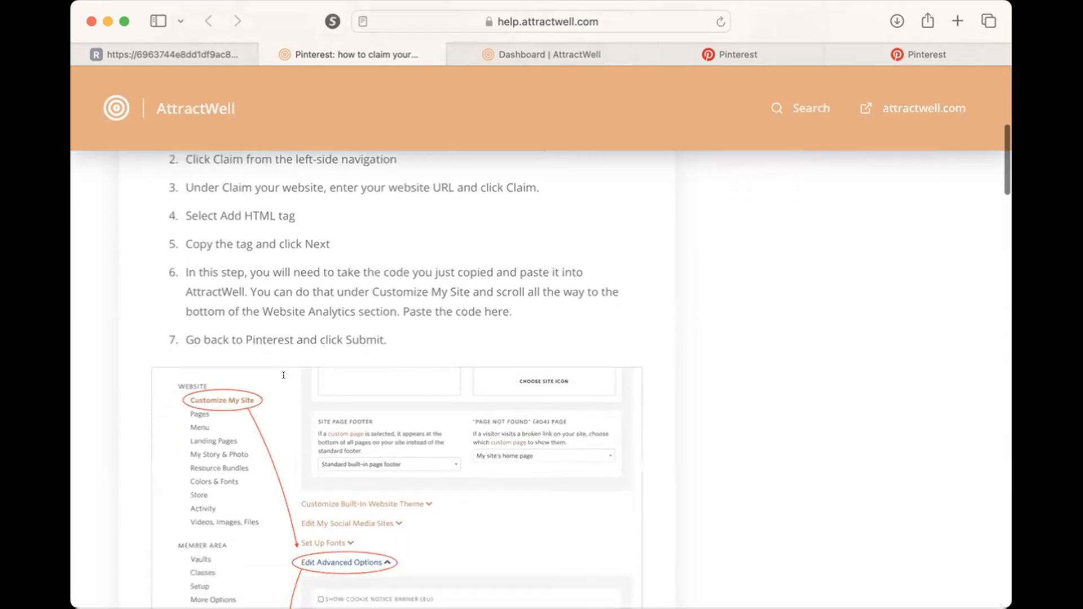
{"action": "scroll", "coordinate": [283, 383], "scroll_direction": "down", "scroll_amount": 3}
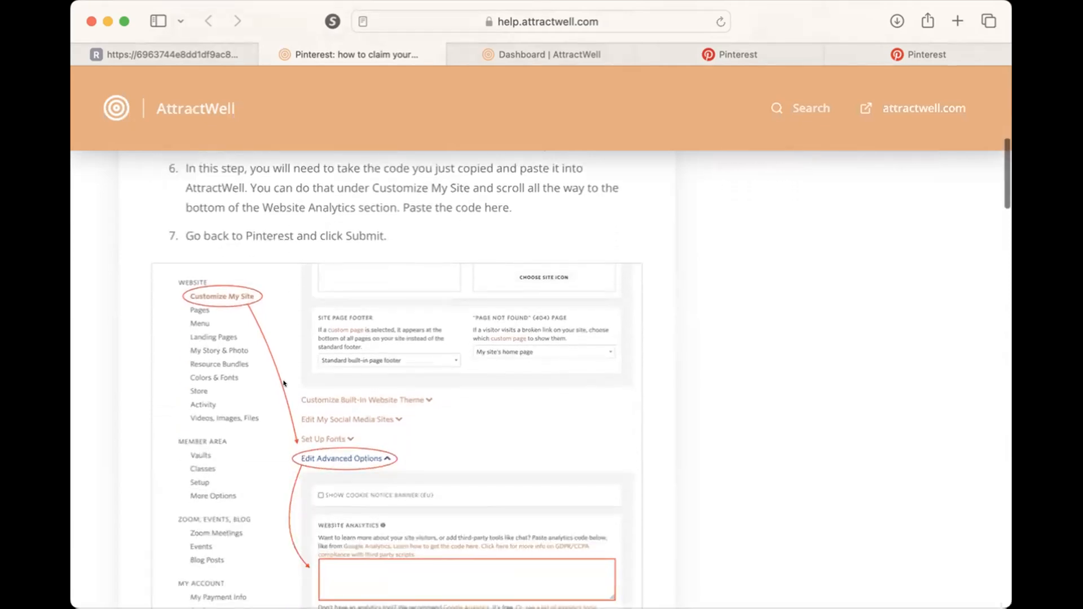
{"action": "right_click", "coordinate": [288, 383]}
{"action": "left_click", "coordinate": [610, 436]}
{"action": "scroll", "coordinate": [443, 425], "scroll_direction": "down", "scroll_amount": 4}
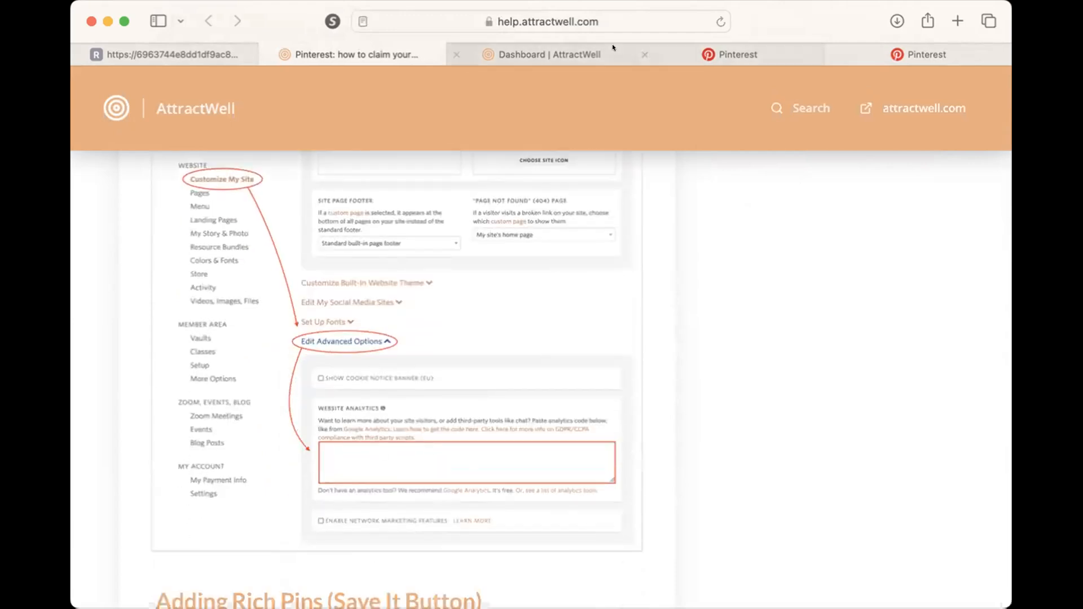
Copy the HTML tag from Pinterest's claim dialog and expand the advanced options of AttractWell's Customize My Site page
{"action": "left_click", "coordinate": [897, 50]}
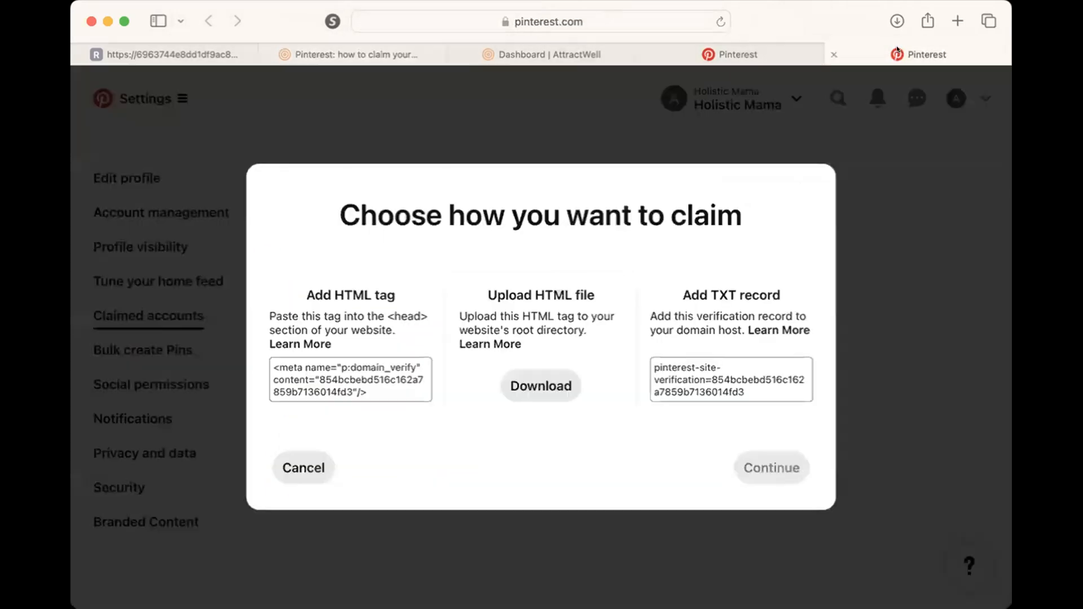
{"action": "left_click", "coordinate": [316, 385]}
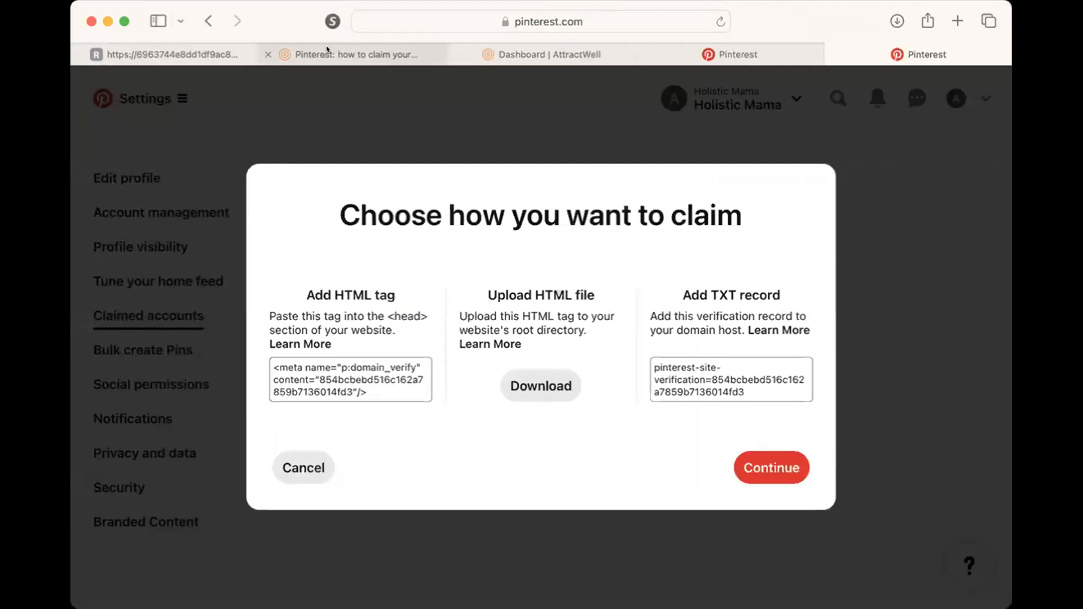
{"action": "left_click", "coordinate": [480, 55]}
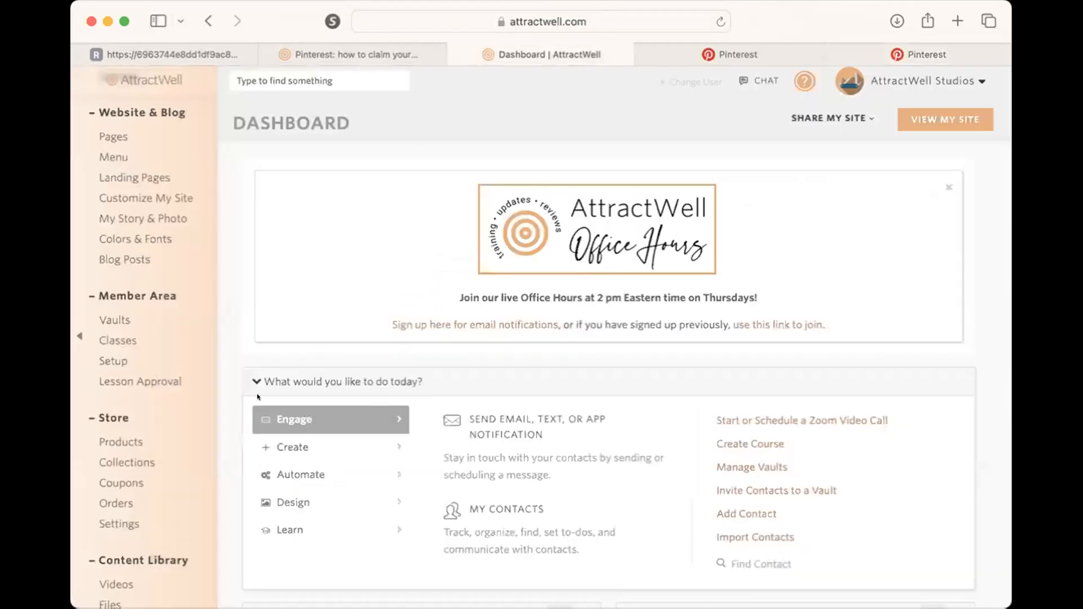
{"action": "scroll", "coordinate": [157, 415], "scroll_direction": "down", "scroll_amount": 1}
{"action": "left_click", "coordinate": [183, 186]}
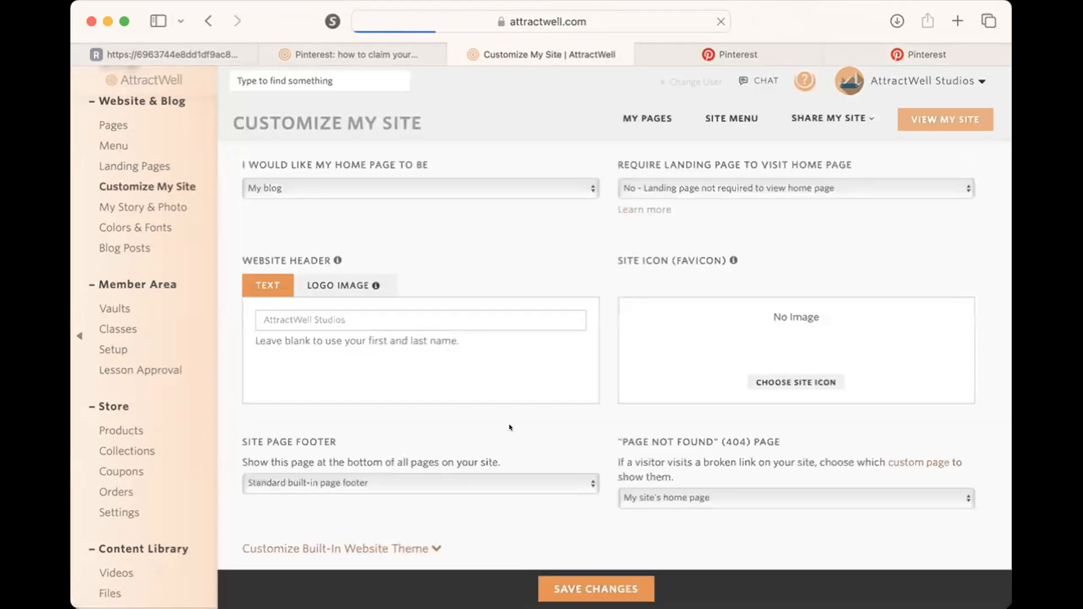
{"action": "scroll", "coordinate": [509, 427], "scroll_direction": "down", "scroll_amount": 5}
{"action": "left_click", "coordinate": [338, 502]}
{"action": "scroll", "coordinate": [442, 447], "scroll_direction": "down", "scroll_amount": 5}
{"action": "scroll", "coordinate": [610, 411], "scroll_direction": "down", "scroll_amount": 1}
{"action": "scroll", "coordinate": [609, 411], "scroll_direction": "down", "scroll_amount": 10}
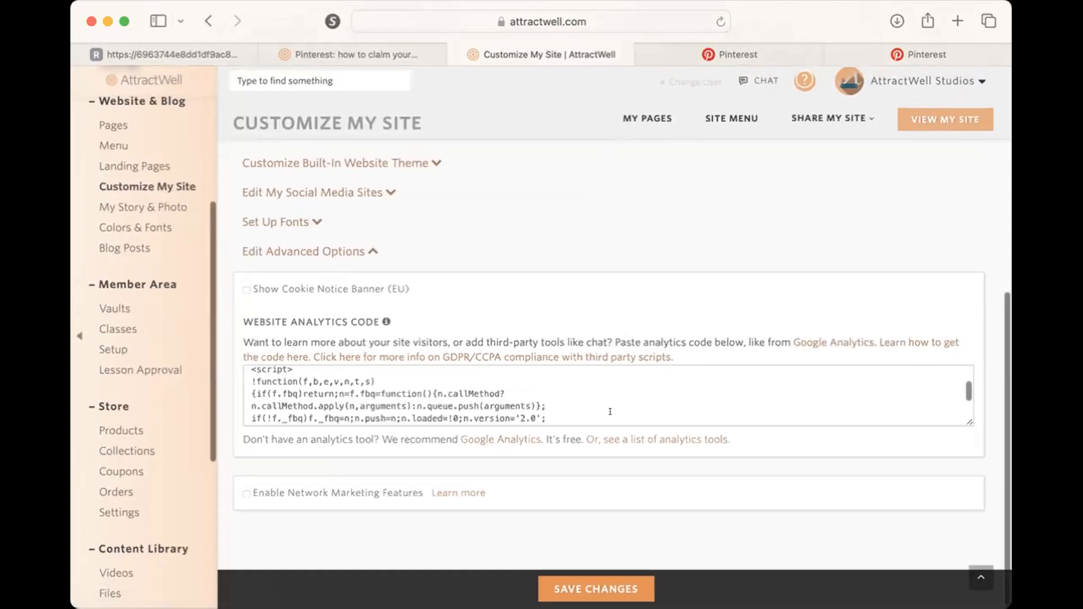
Paste the Pinterest domain verification tag below the existing scripts in Website Analytics Code and save the changes
{"action": "left_click", "coordinate": [417, 415]}
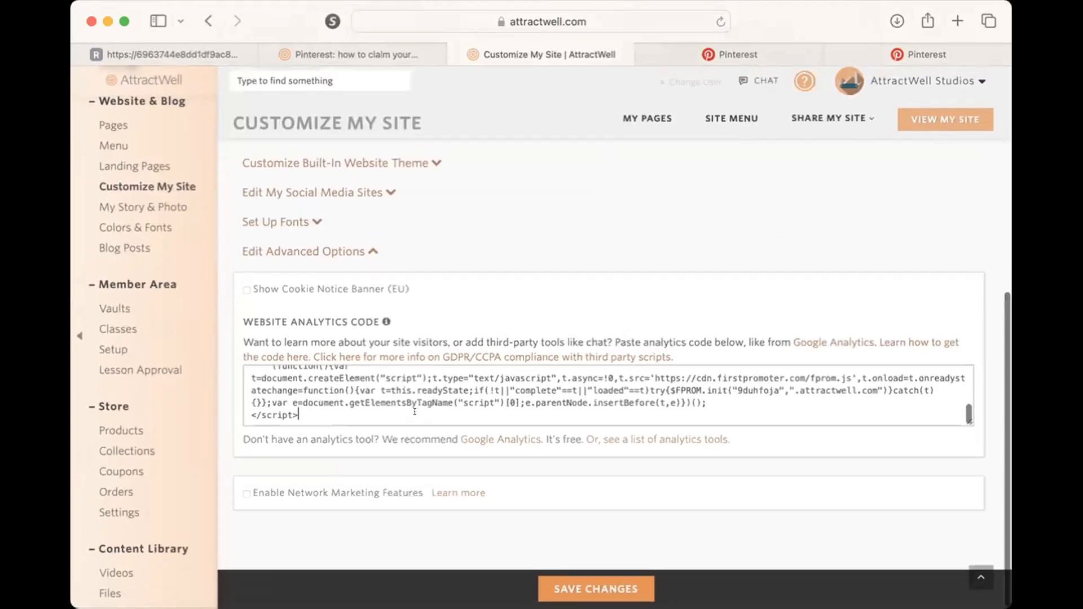
{"action": "key", "text": "Return"}
{"action": "key", "text": "Return"}
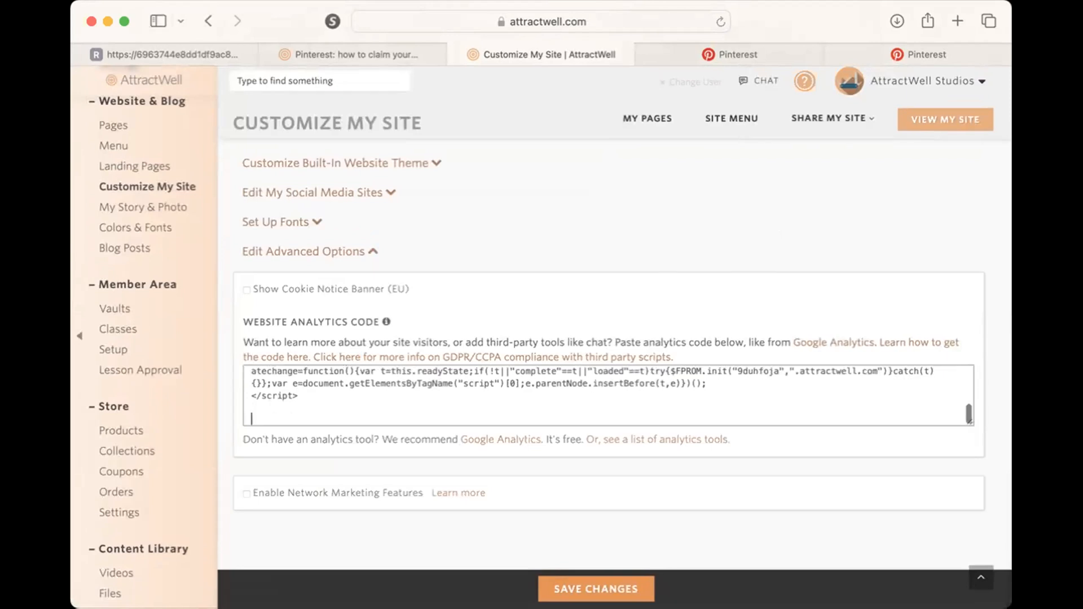
{"action": "type", "text": "<meta name=\"p:domain_verify\" content=\"854bcbebd516c162a7859b7136014fd3\"/>"}
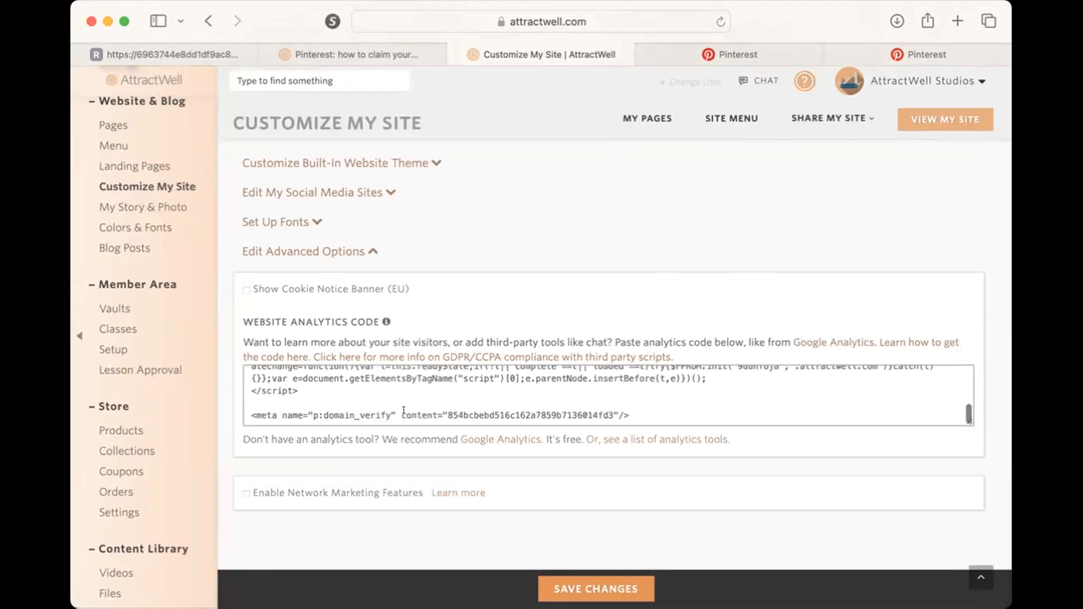
{"action": "left_click", "coordinate": [595, 588]}
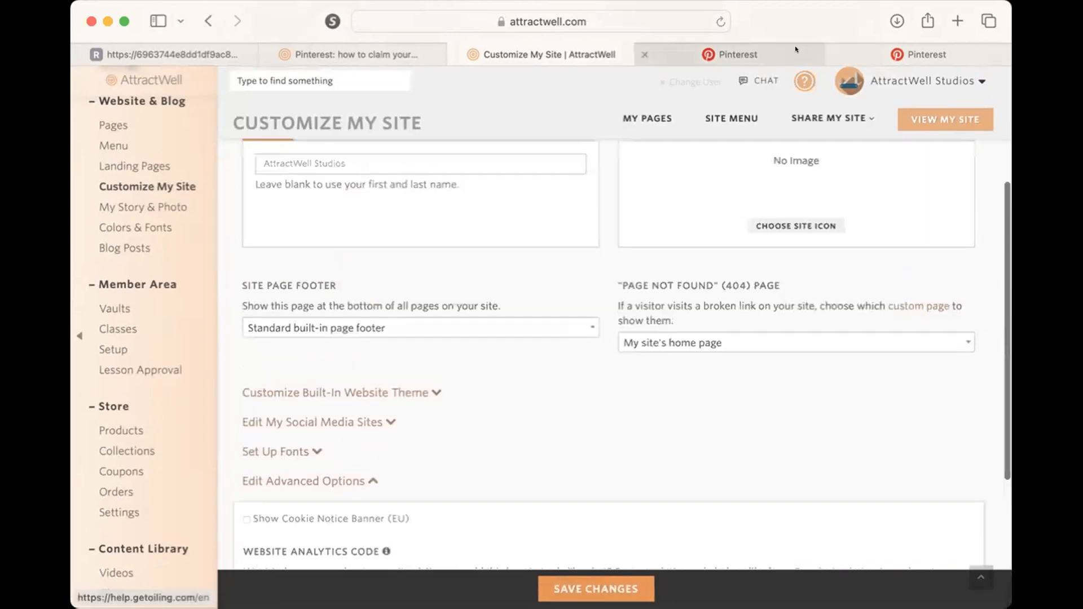
{"action": "left_click", "coordinate": [792, 53]}
{"action": "left_click", "coordinate": [951, 55]}
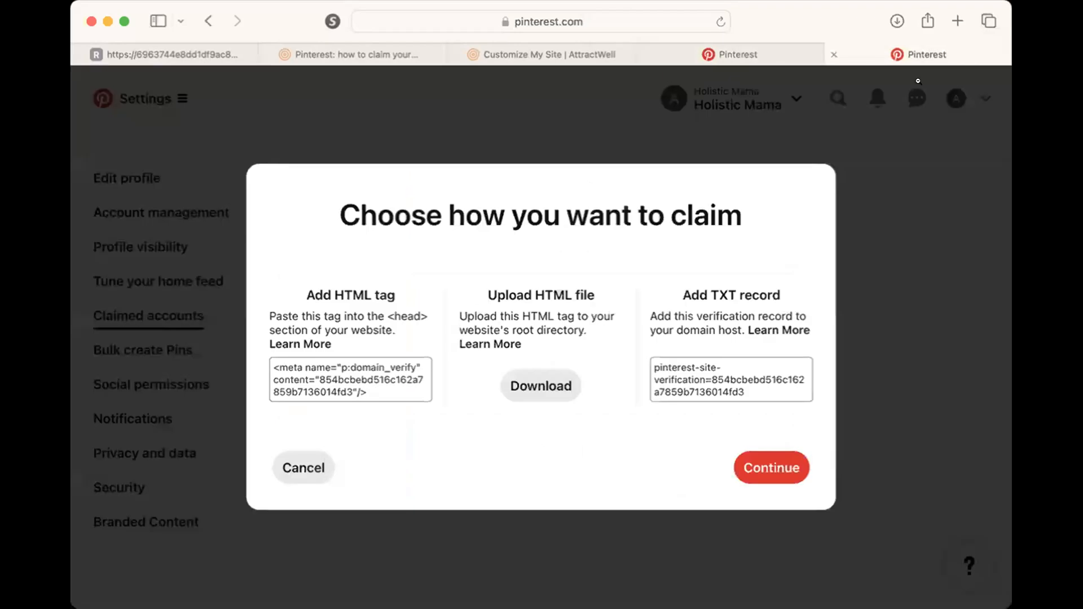
{"action": "left_click", "coordinate": [773, 467]}
{"action": "left_click", "coordinate": [545, 376]}
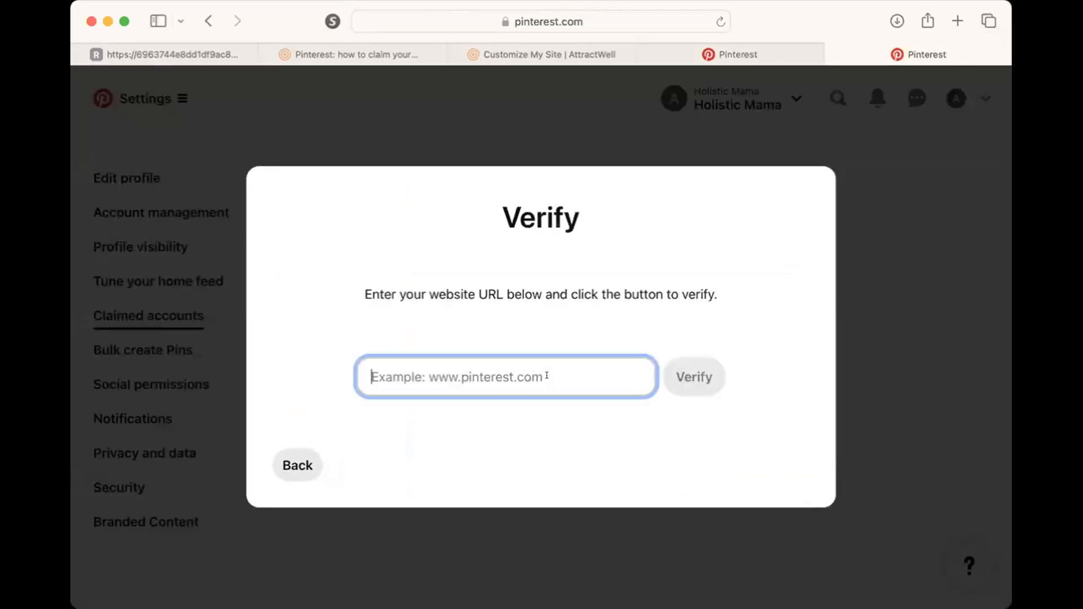
{"action": "type", "text": "http://"}
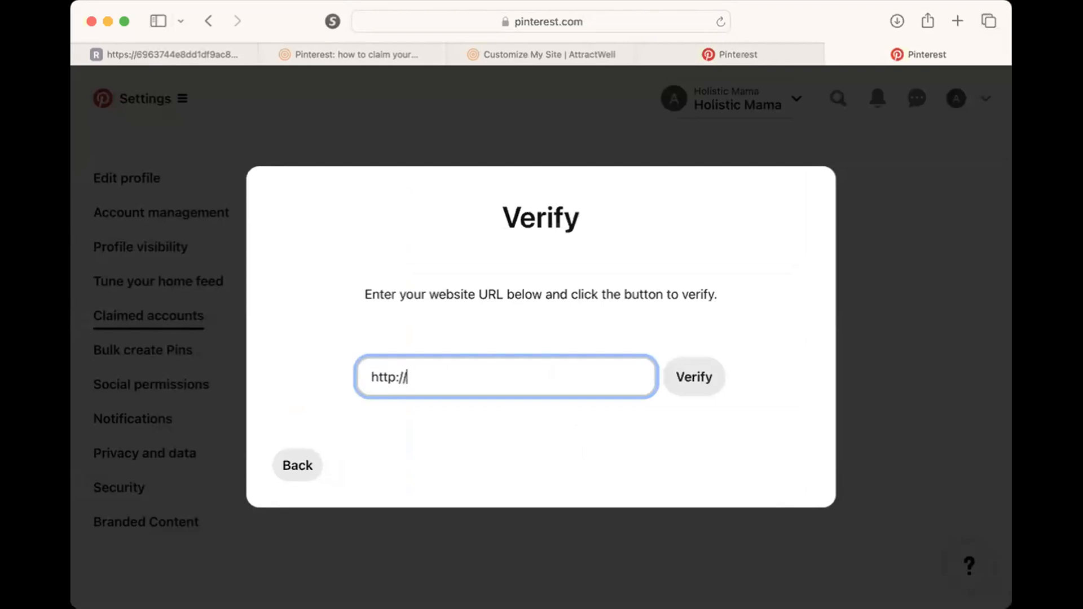
{"action": "type", "text": "attractwell.com/janel/"}
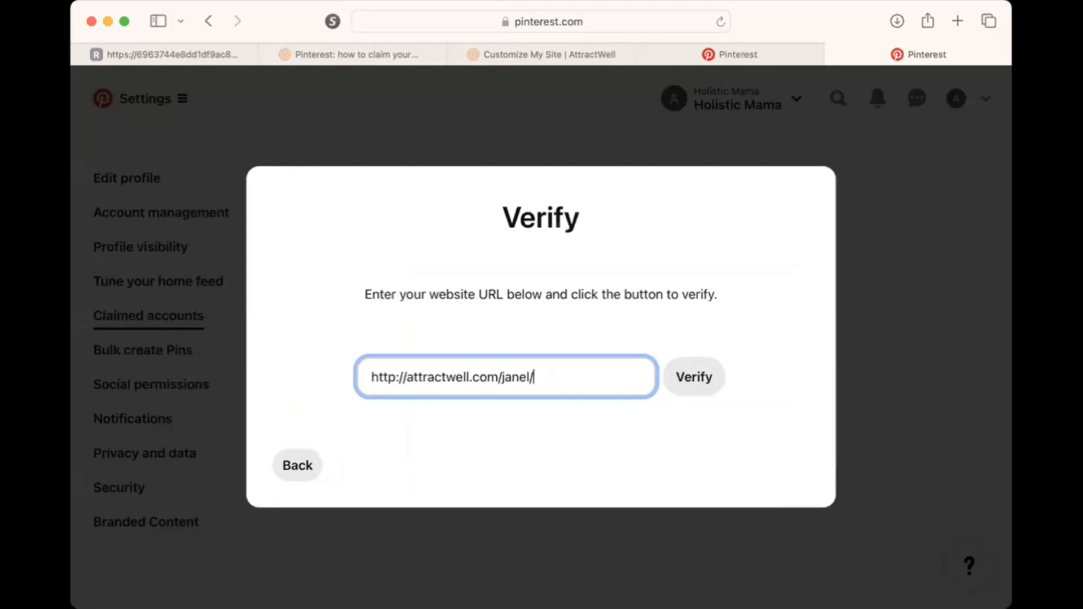
{"action": "left_click", "coordinate": [702, 376]}
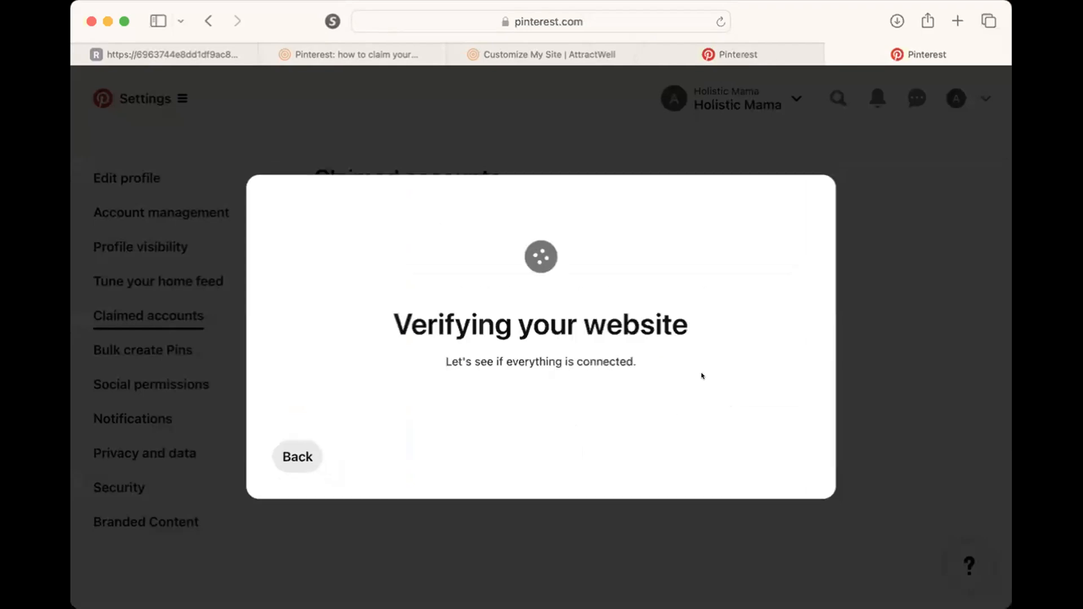
{"action": "left_click", "coordinate": [600, 357]}
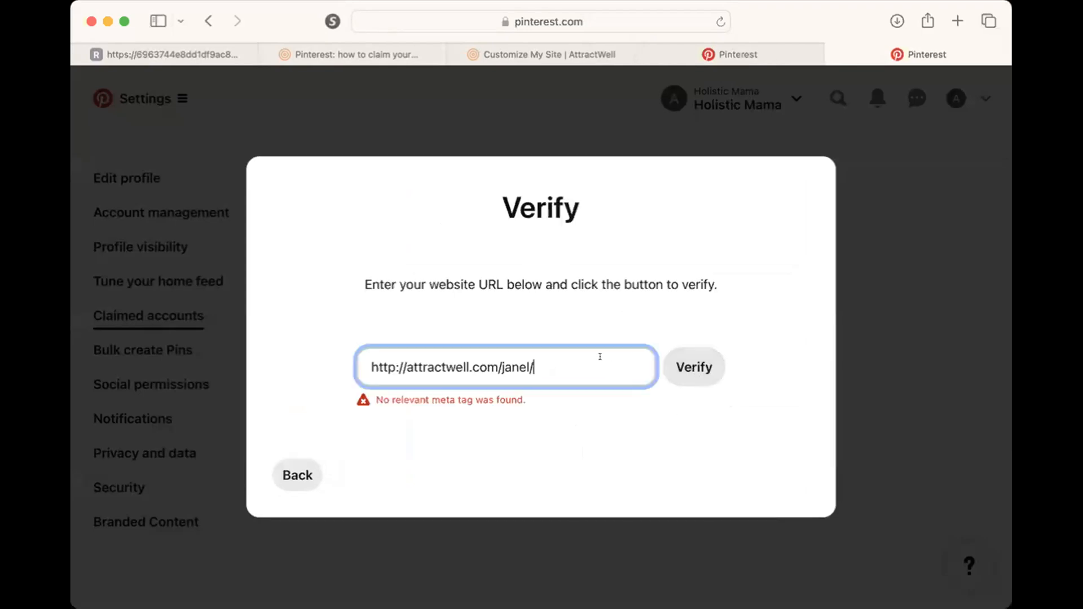
{"action": "left_click", "coordinate": [397, 365]}
{"action": "type", "text": "s"}
{"action": "left_click", "coordinate": [694, 362]}
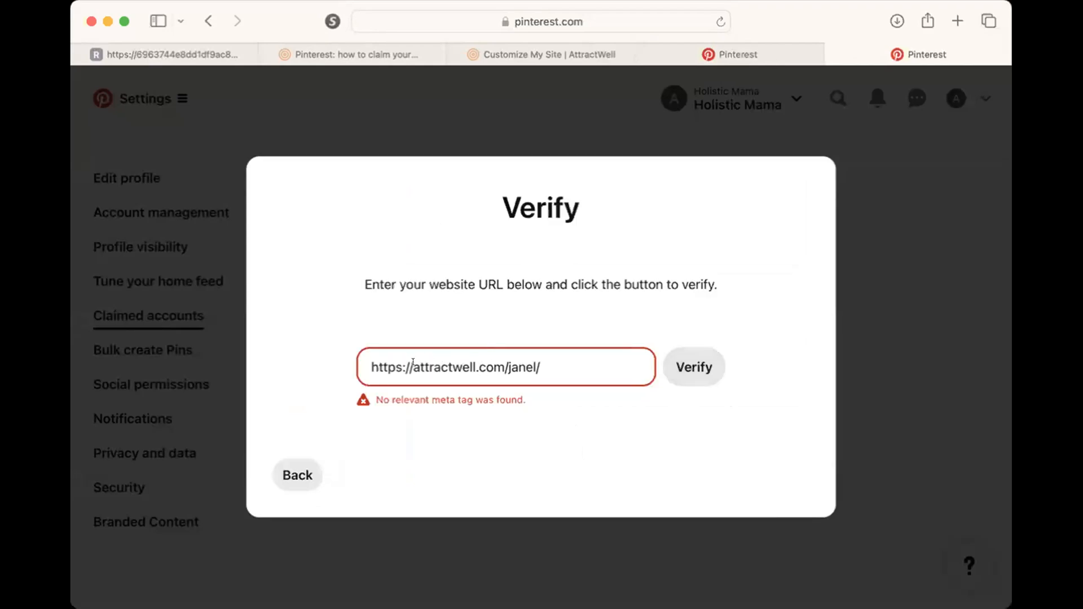
{"action": "left_click_drag", "start_coordinate": [412, 362], "coordinate": [337, 360]}
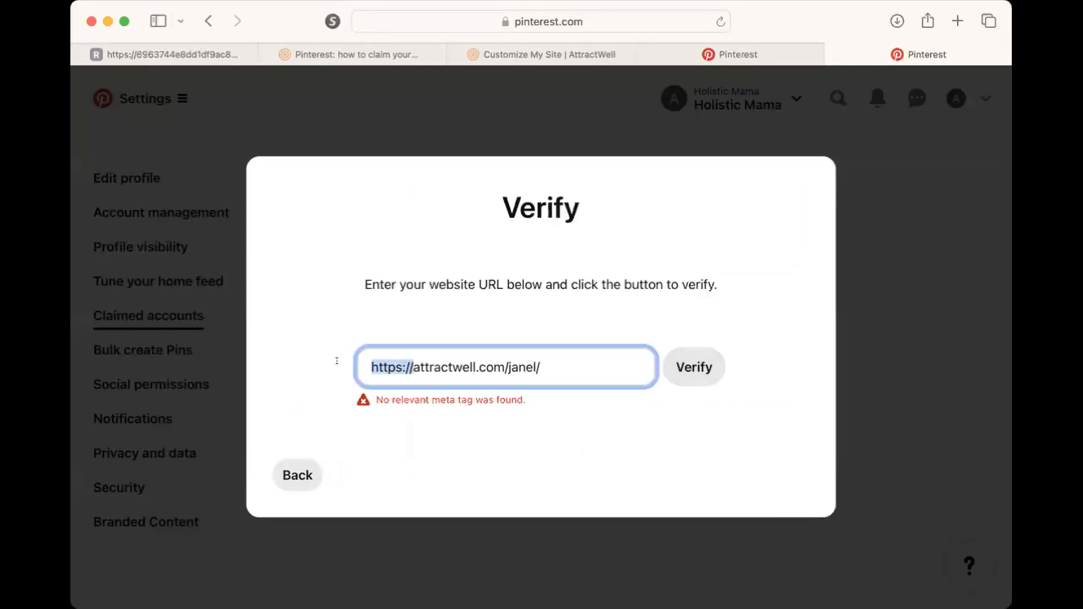
{"action": "key", "text": "BackSpace"}
{"action": "left_click", "coordinate": [530, 374]}
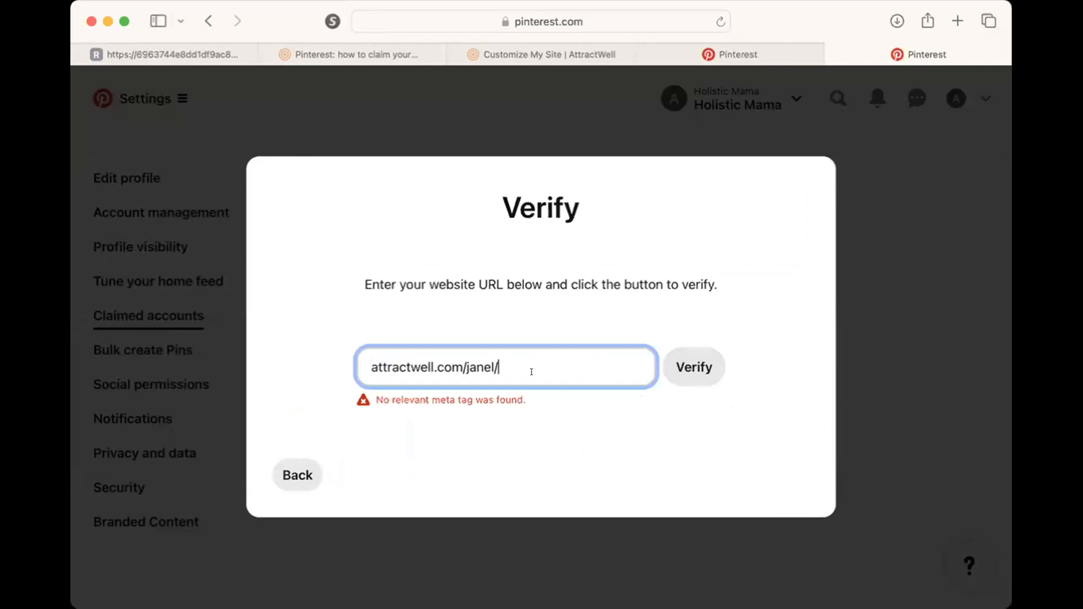
{"action": "left_click", "coordinate": [683, 362]}
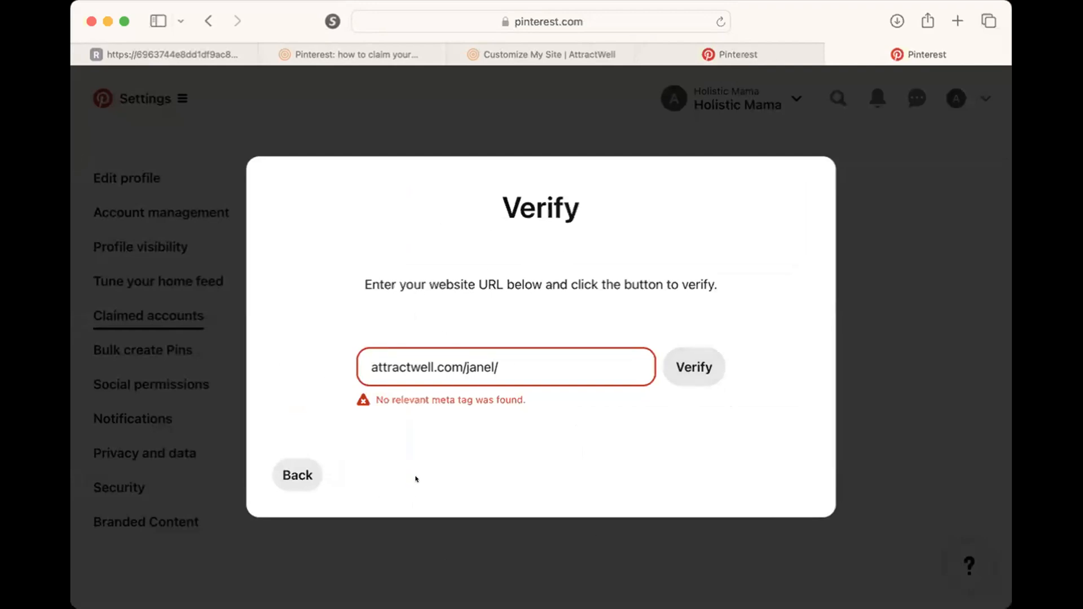
Try verifying the website URL without its trailing slash, and retry with the slash restored
{"action": "left_click", "coordinate": [532, 365]}
{"action": "key", "text": "BackSpace"}
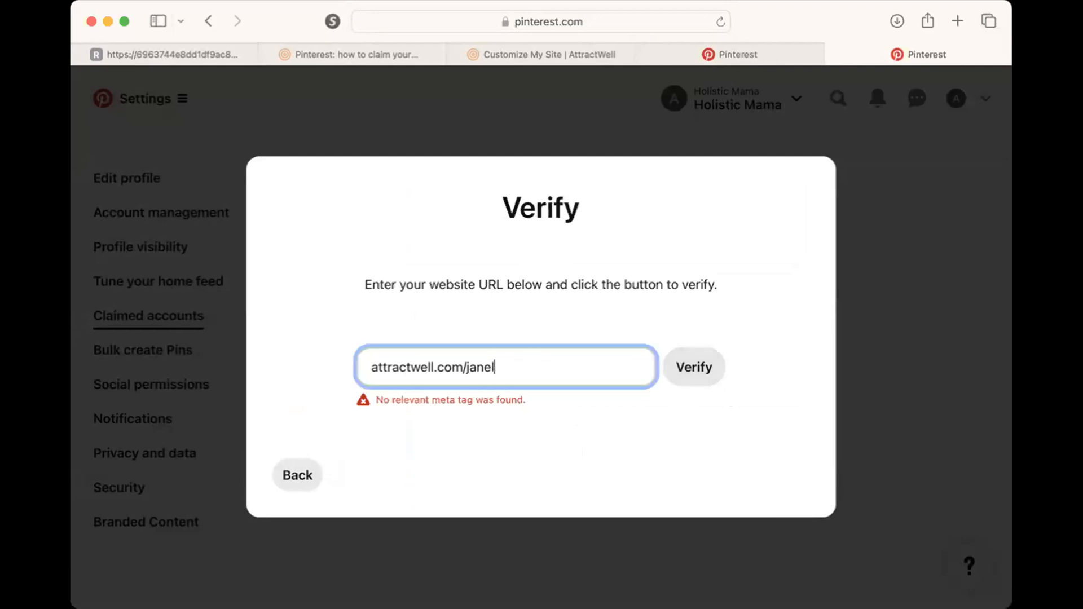
{"action": "left_click", "coordinate": [692, 364]}
{"action": "left_click", "coordinate": [589, 372]}
{"action": "type", "text": "/"}
{"action": "left_click", "coordinate": [677, 381]}
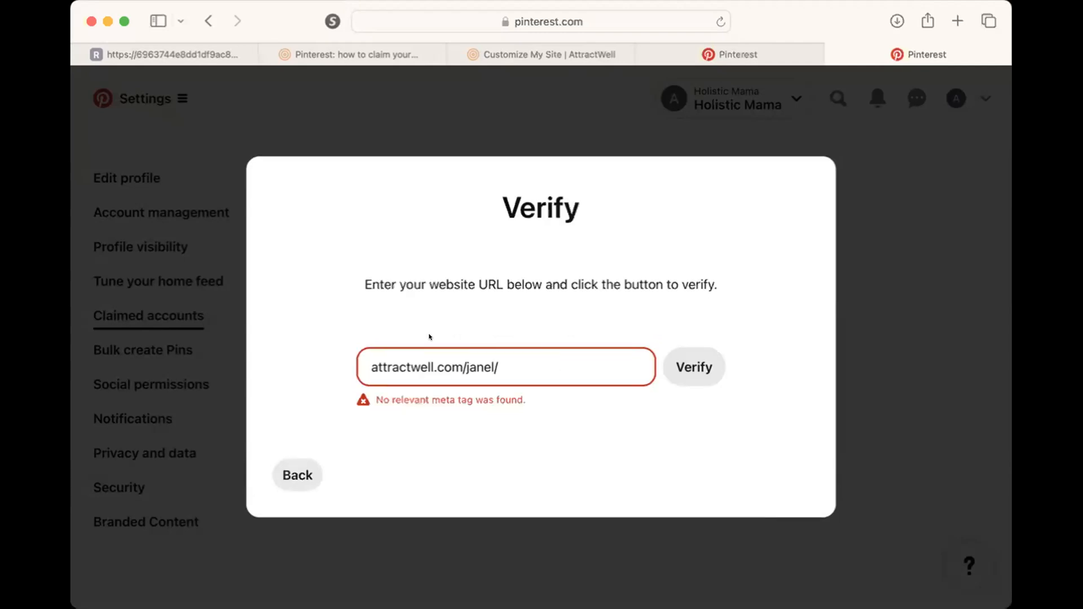
Review the claiming instructions and the checklist's Getting Started items, and check the Customize My Site page
{"action": "left_click", "coordinate": [365, 57]}
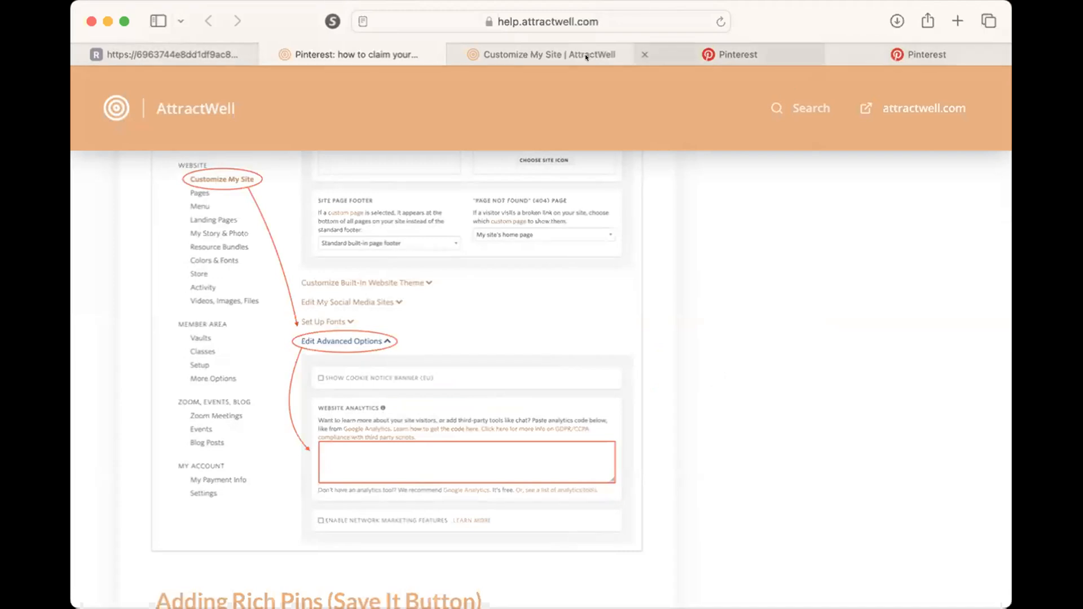
{"action": "left_click", "coordinate": [169, 54]}
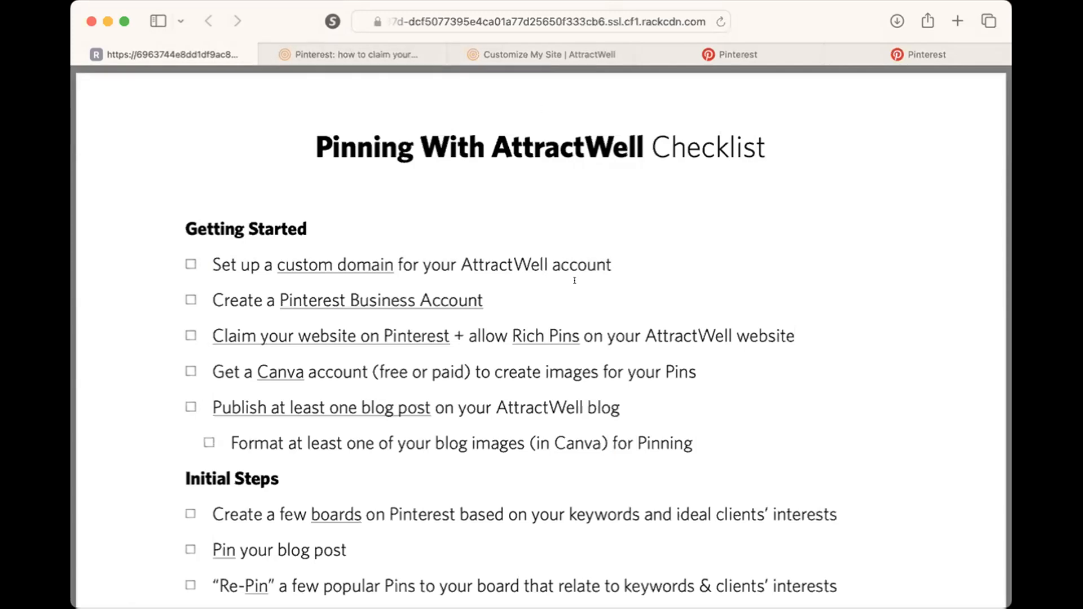
{"action": "left_click", "coordinate": [542, 54]}
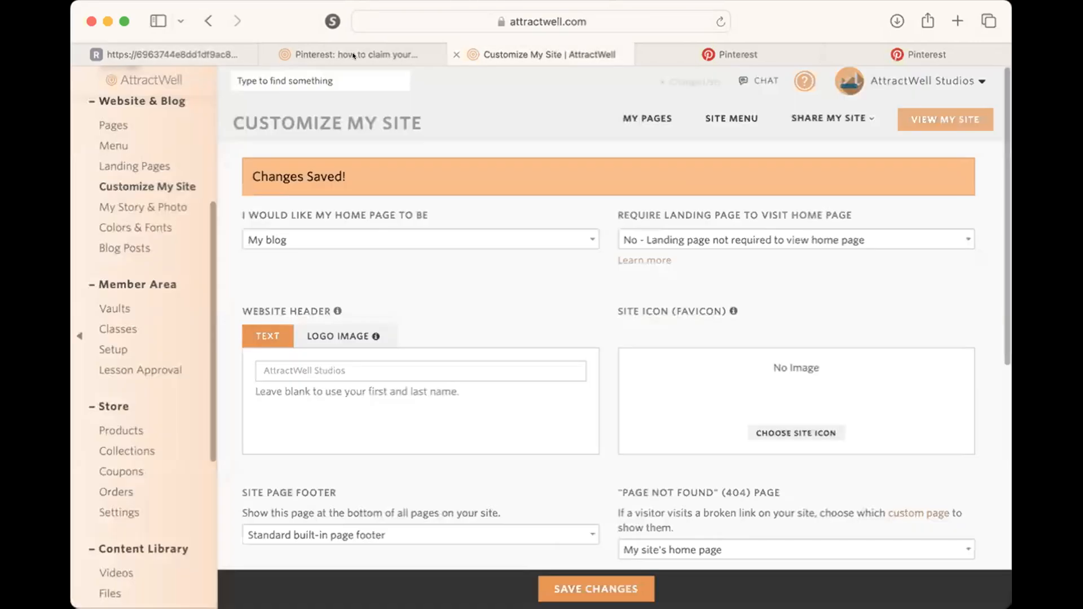
Copy the Pinterest Save button script from the help article's Adding Rich Pins (Save It Button) section
{"action": "left_click", "coordinate": [361, 54]}
{"action": "scroll", "coordinate": [482, 388], "scroll_direction": "down", "scroll_amount": 7}
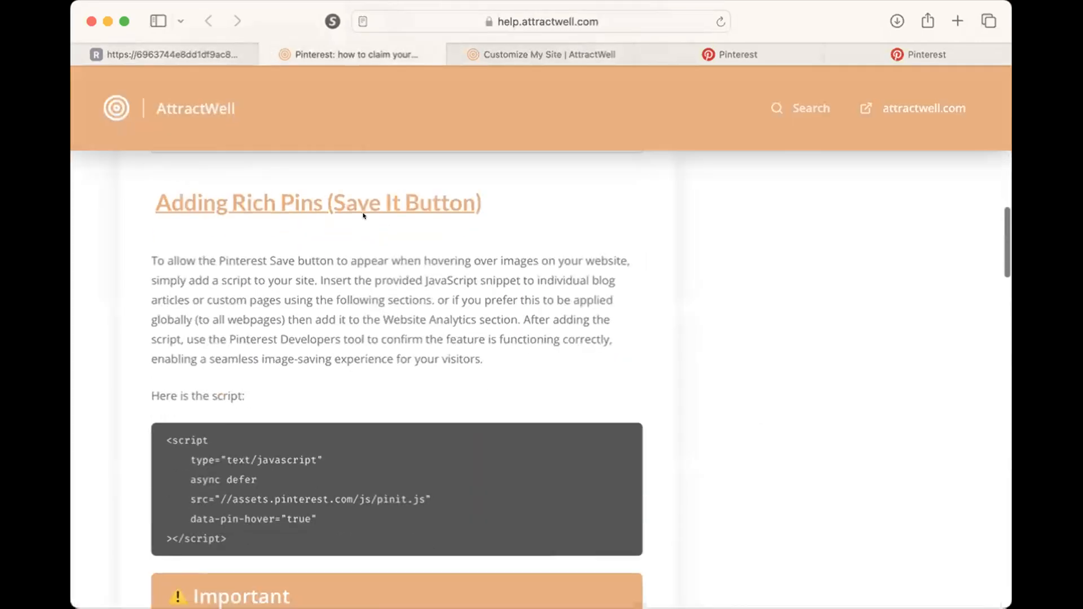
{"action": "left_click_drag", "start_coordinate": [167, 436], "coordinate": [281, 519]}
{"action": "key", "text": "super+c"}
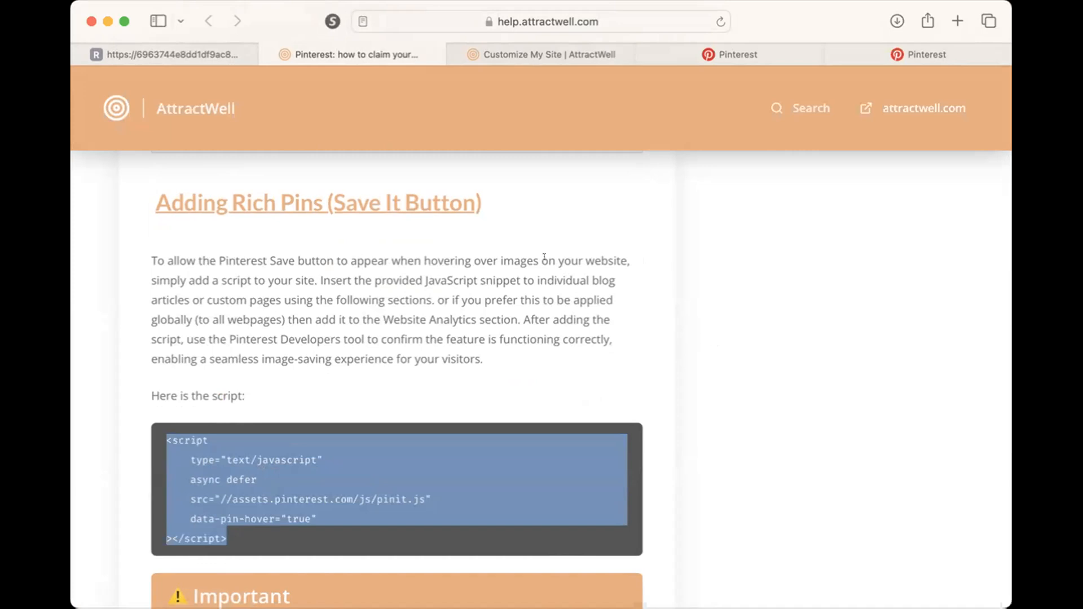
Paste the Pinterest Save button script below the domain-verify meta tag in Customize My Site's Website Analytics Code
{"action": "left_click", "coordinate": [534, 52]}
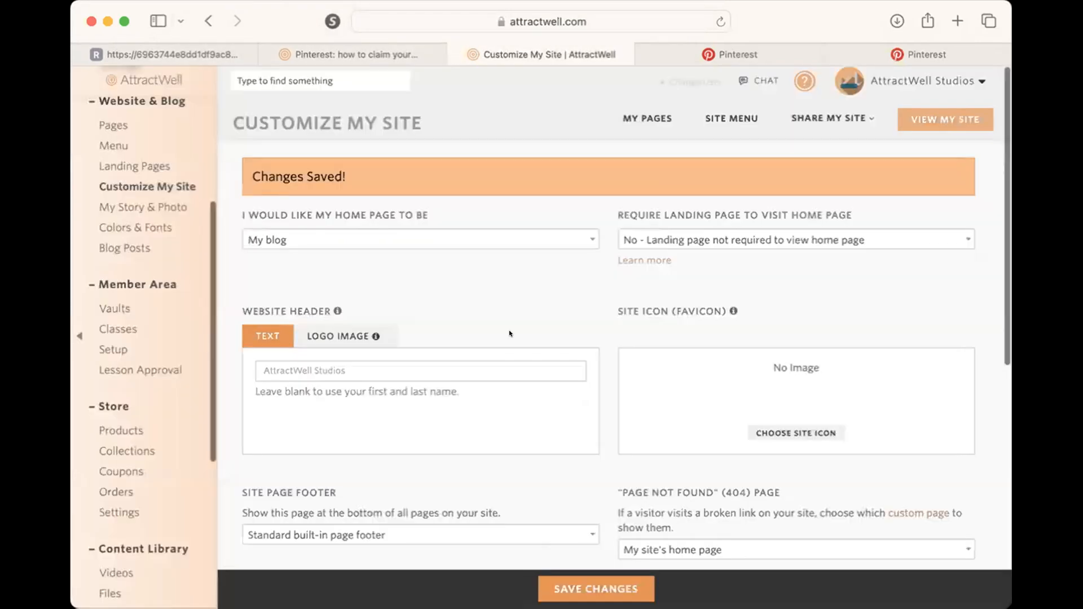
{"action": "scroll", "coordinate": [509, 334], "scroll_direction": "down", "scroll_amount": 6}
{"action": "scroll", "coordinate": [509, 334], "scroll_direction": "down", "scroll_amount": 2}
{"action": "left_click", "coordinate": [638, 409]}
{"action": "key", "text": "Return"}
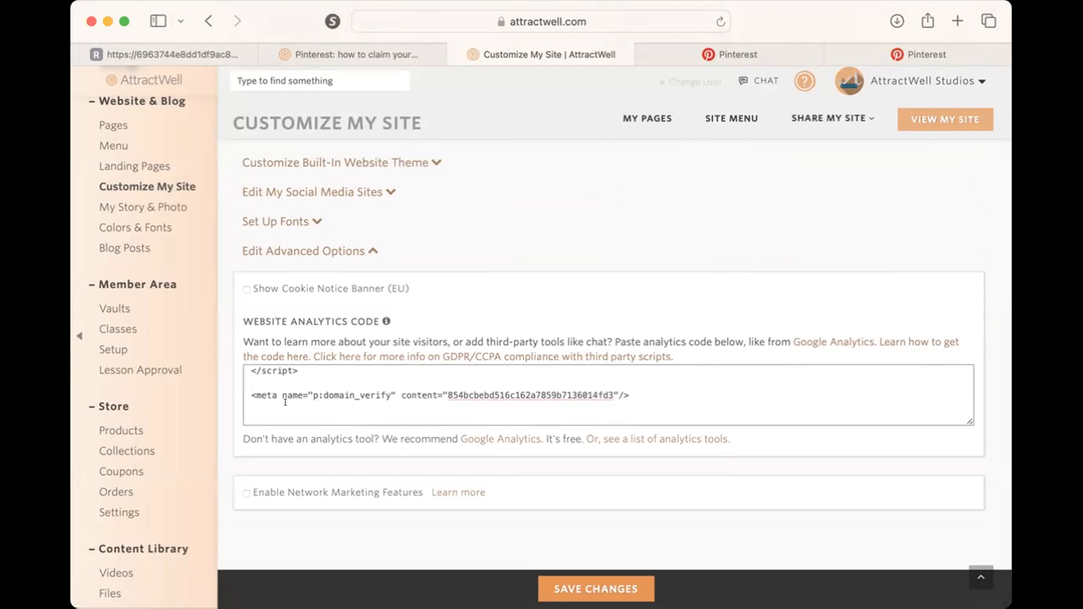
{"action": "key", "text": "super+v"}
{"action": "scroll", "coordinate": [293, 401], "scroll_direction": "up", "scroll_amount": 2}
{"action": "scroll", "coordinate": [327, 401], "scroll_direction": "down", "scroll_amount": 2}
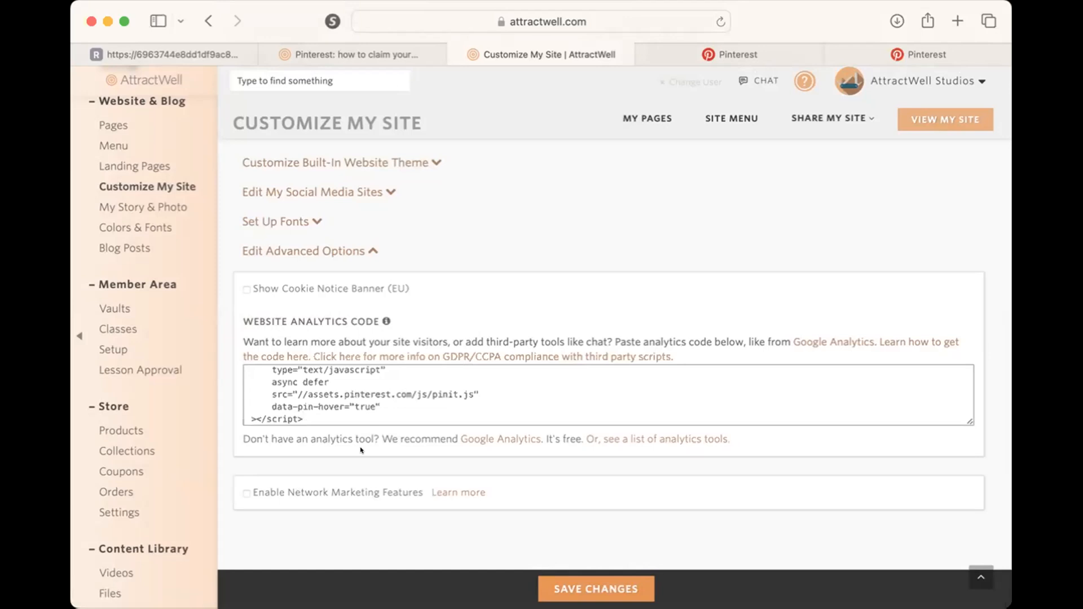
{"action": "scroll", "coordinate": [306, 416], "scroll_direction": "up", "scroll_amount": 1}
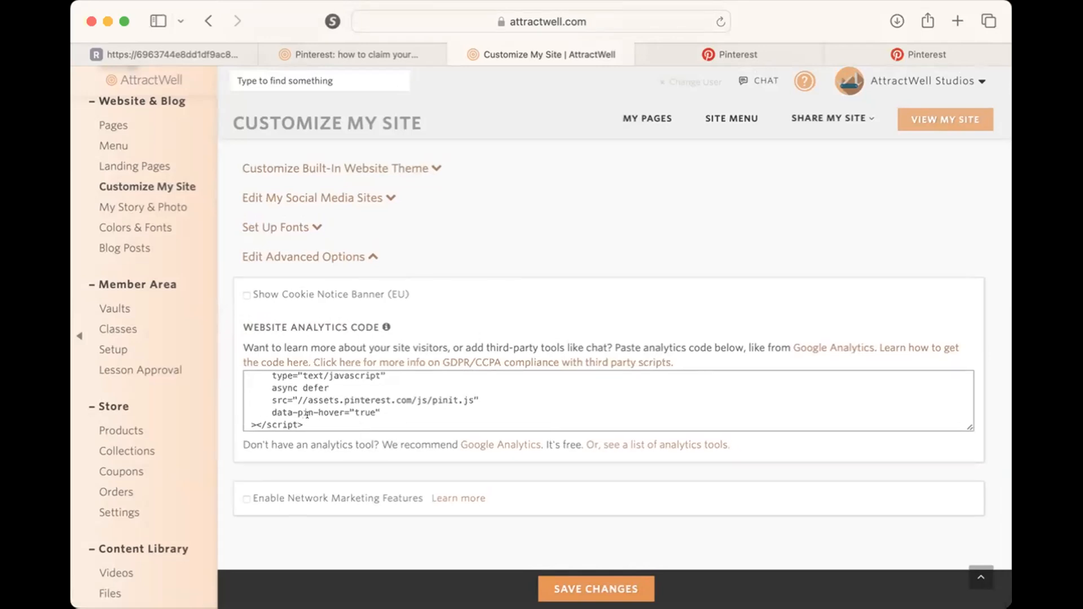
Delete the Pinterest Save button script from the Website Analytics Code and save the site changes
{"action": "left_click_drag", "start_coordinate": [306, 416], "coordinate": [244, 402]}
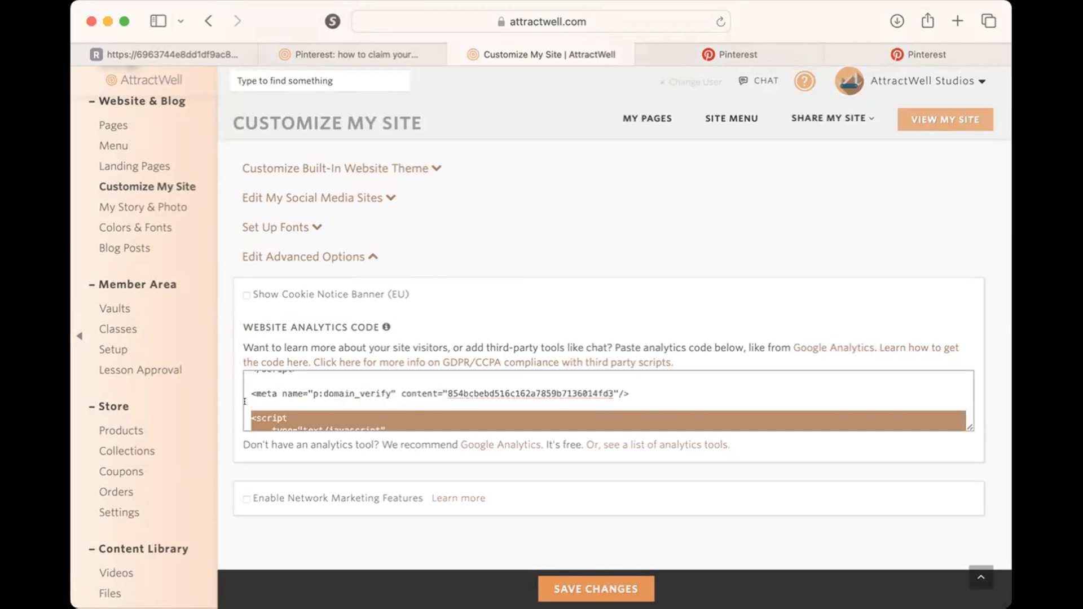
{"action": "key", "text": "BackSpace"}
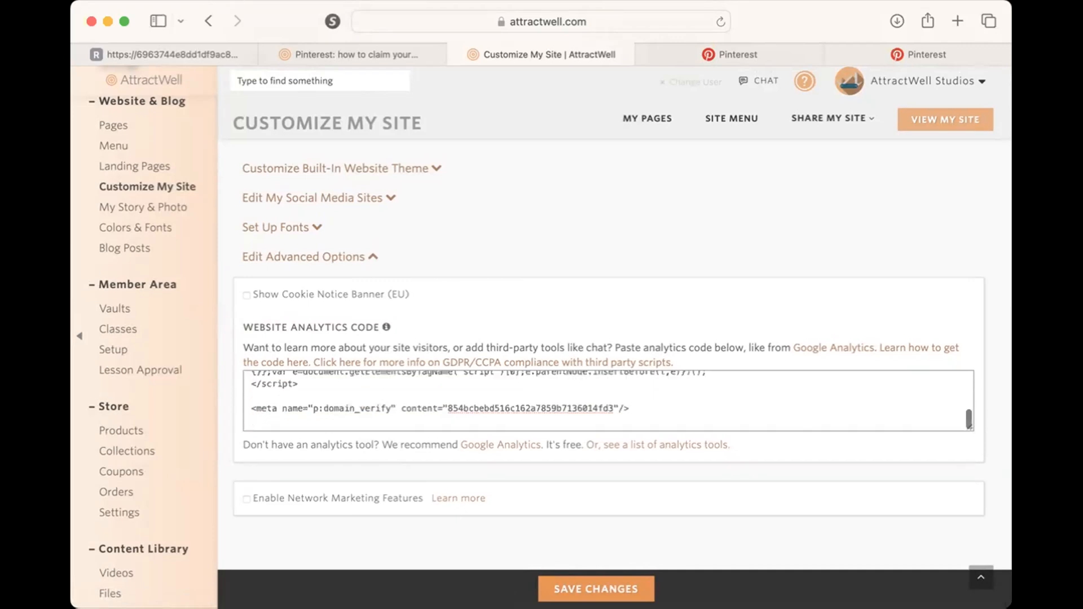
{"action": "left_click", "coordinate": [614, 591]}
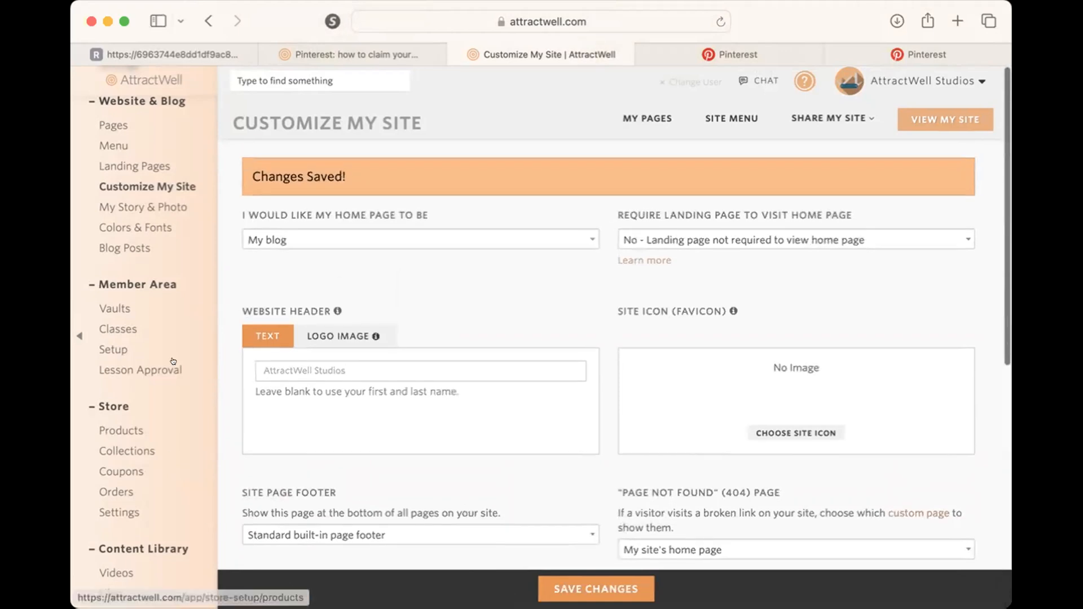
Switch from the AttractWell Studios account to the demo coach account through the saved login favorite, and open its blog posts
{"action": "left_click", "coordinate": [125, 249]}
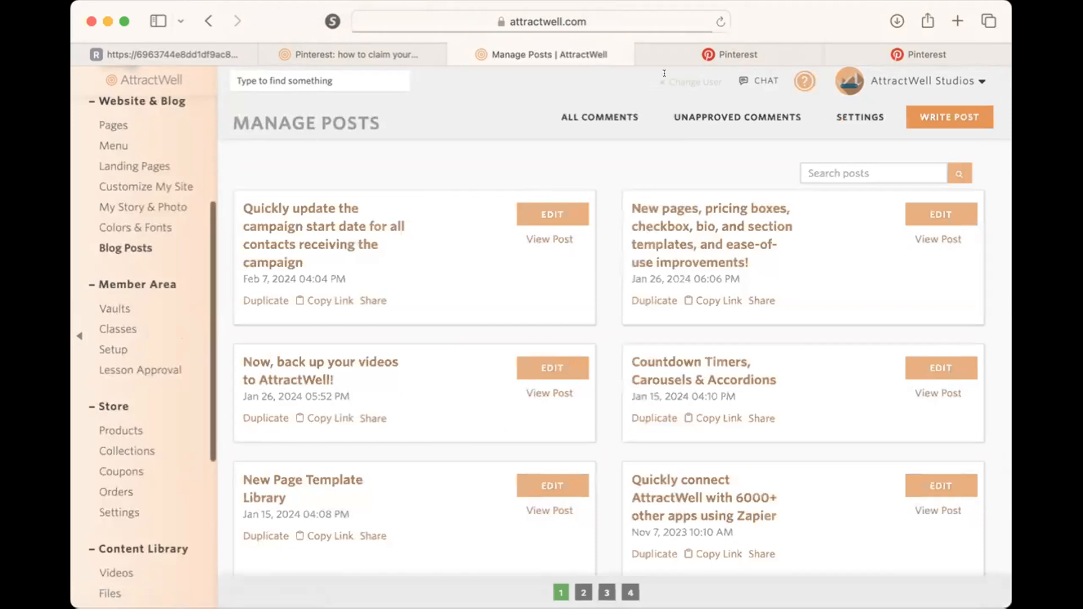
{"action": "left_click", "coordinate": [597, 19]}
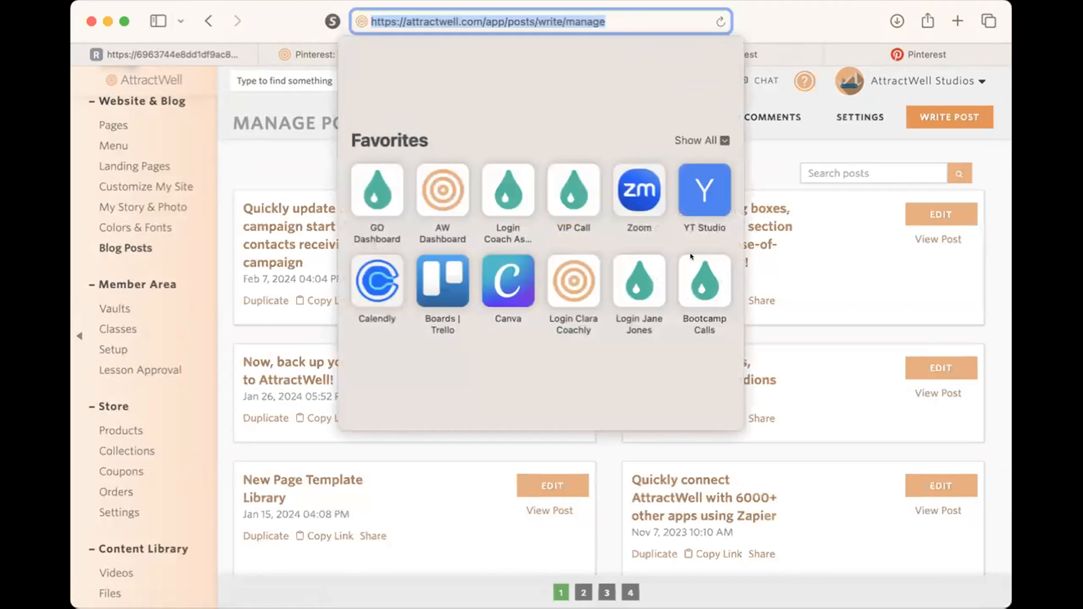
{"action": "left_click", "coordinate": [585, 271]}
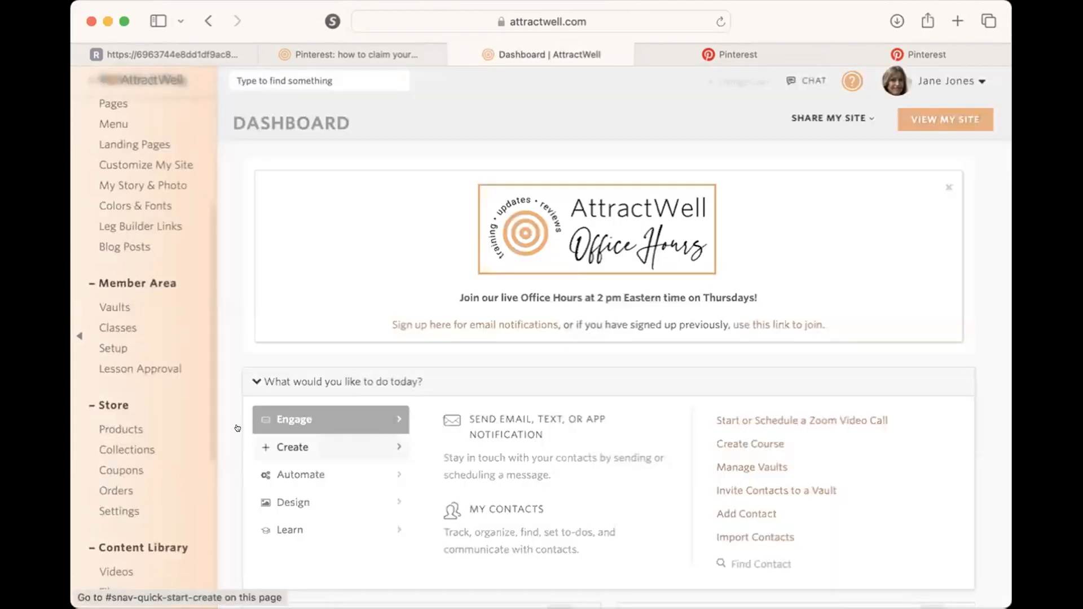
{"action": "scroll", "coordinate": [116, 373], "scroll_direction": "down", "scroll_amount": 5}
{"action": "scroll", "coordinate": [116, 373], "scroll_direction": "up", "scroll_amount": 4}
{"action": "scroll", "coordinate": [116, 377], "scroll_direction": "down", "scroll_amount": 1}
{"action": "left_click", "coordinate": [124, 216]}
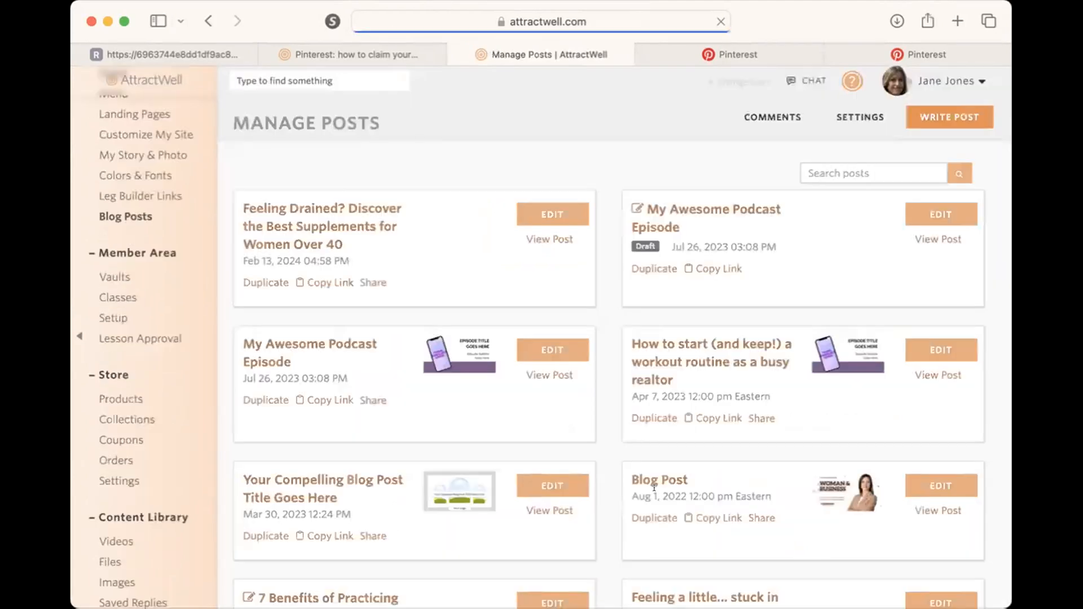
Open the post "Feeling Drained? Discover the Best Supplements for Women Over 40" and paste the Pinterest script into its Custom HTML Tags
{"action": "left_click", "coordinate": [358, 208]}
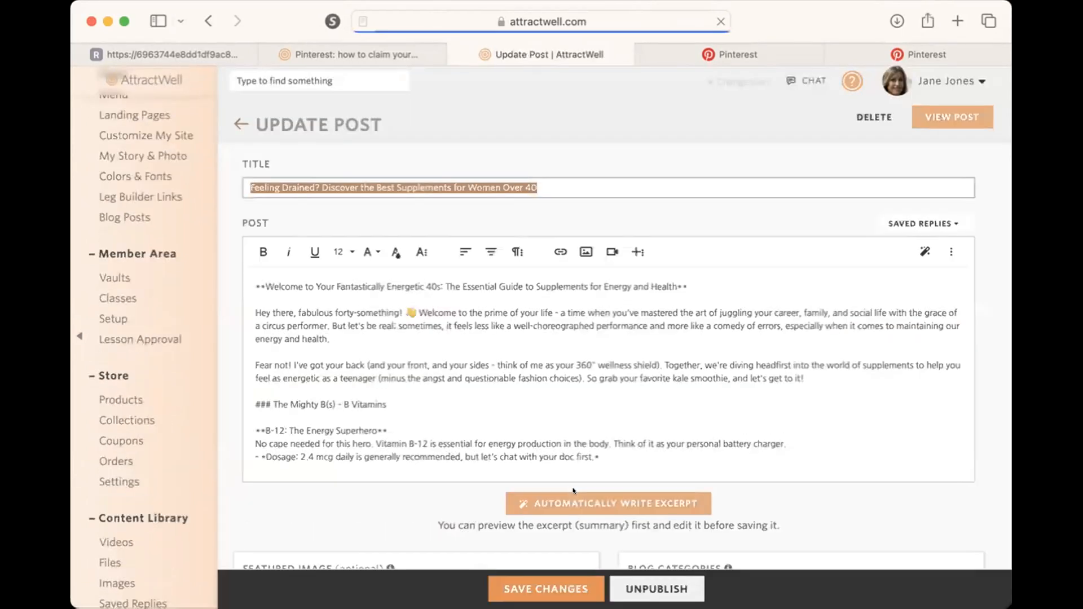
{"action": "scroll", "coordinate": [573, 423], "scroll_direction": "down", "scroll_amount": 5}
{"action": "left_click", "coordinate": [288, 514]}
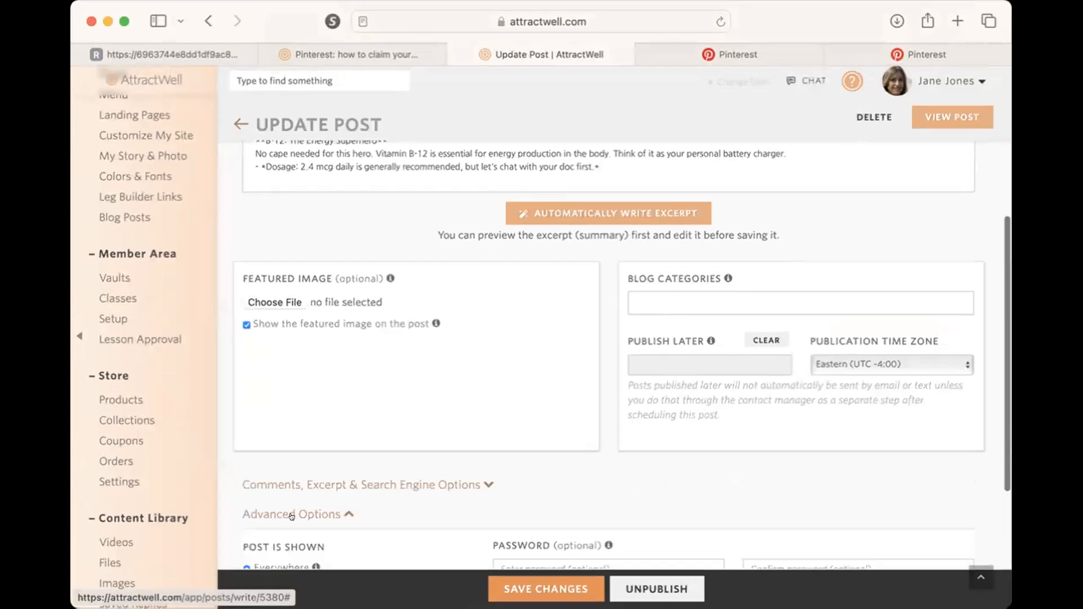
{"action": "scroll", "coordinate": [288, 510], "scroll_direction": "down", "scroll_amount": 6}
{"action": "left_click", "coordinate": [308, 466]}
{"action": "key", "text": "super+v"}
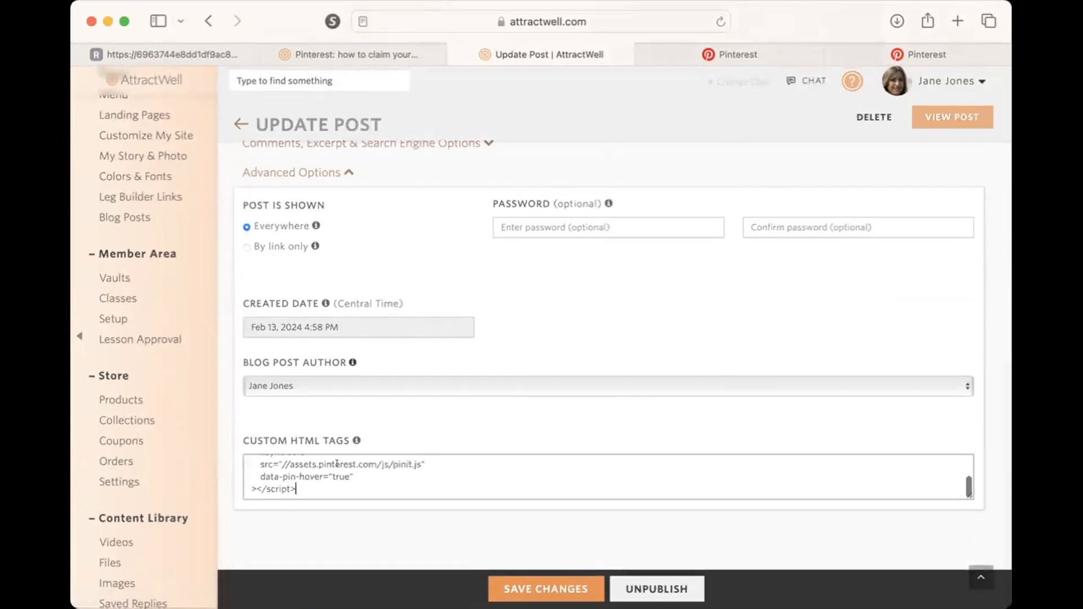
{"action": "scroll", "coordinate": [429, 463], "scroll_direction": "up", "scroll_amount": 3}
{"action": "scroll", "coordinate": [428, 463], "scroll_direction": "down", "scroll_amount": 3}
{"action": "scroll", "coordinate": [429, 463], "scroll_direction": "up", "scroll_amount": 3}
{"action": "left_click", "coordinate": [361, 56]}
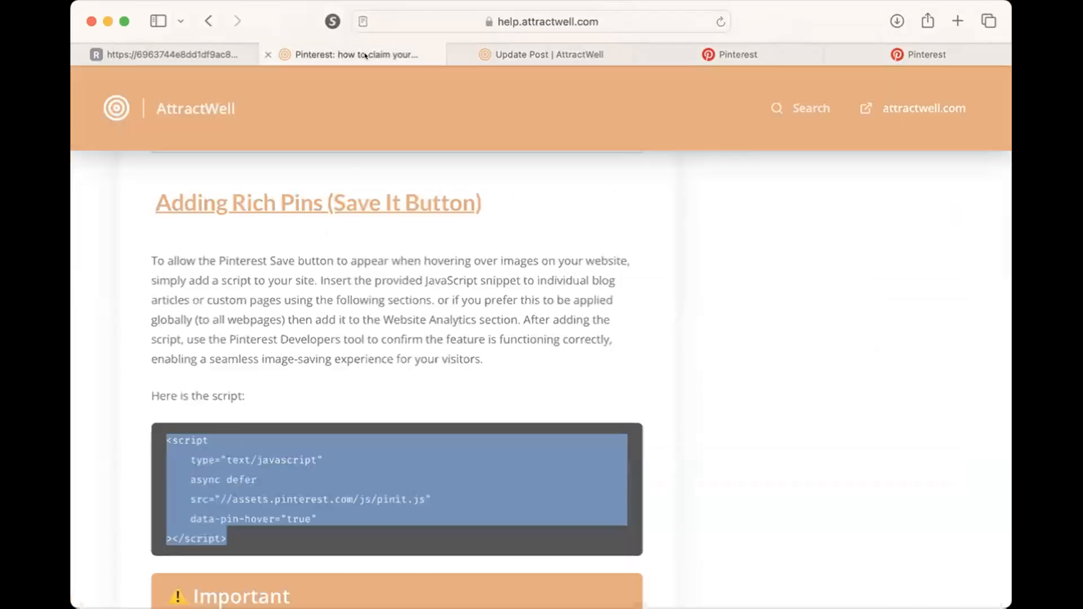
{"action": "left_click", "coordinate": [570, 54]}
Insert the computer monitor mockup from the stored images above the post's opening line, and save the post
{"action": "scroll", "coordinate": [624, 362], "scroll_direction": "up", "scroll_amount": 10}
{"action": "scroll", "coordinate": [624, 362], "scroll_direction": "down", "scroll_amount": 15}
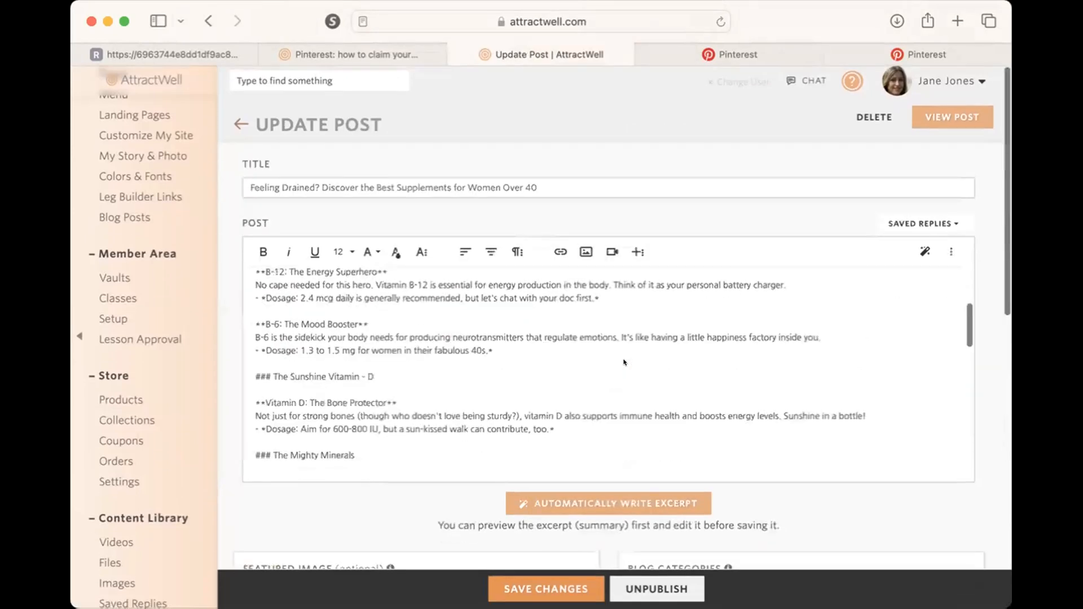
{"action": "scroll", "coordinate": [615, 360], "scroll_direction": "up", "scroll_amount": 15}
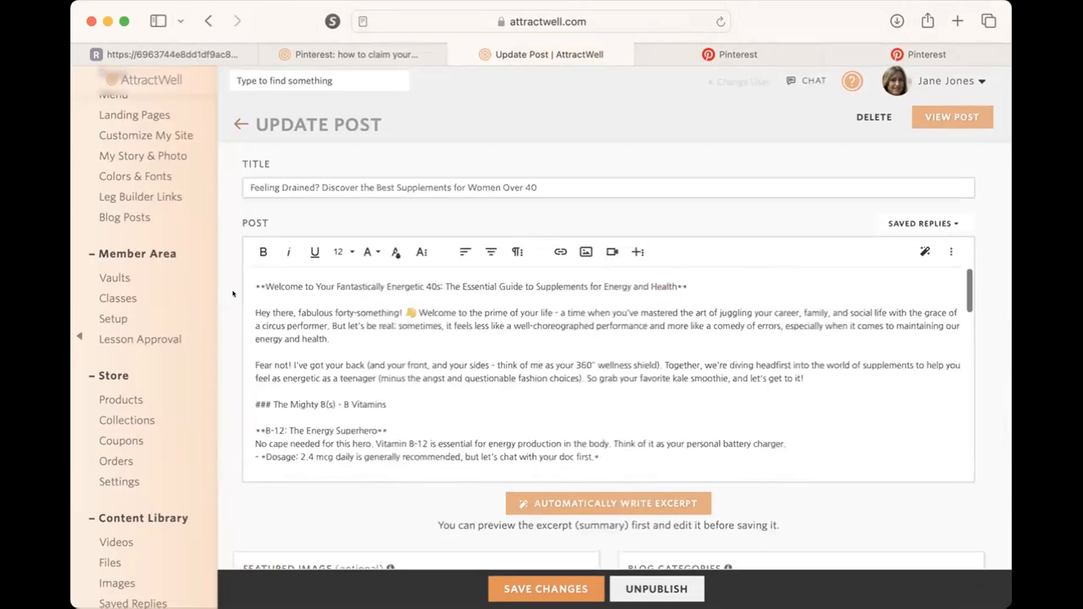
{"action": "scroll", "coordinate": [415, 373], "scroll_direction": "up", "scroll_amount": 3}
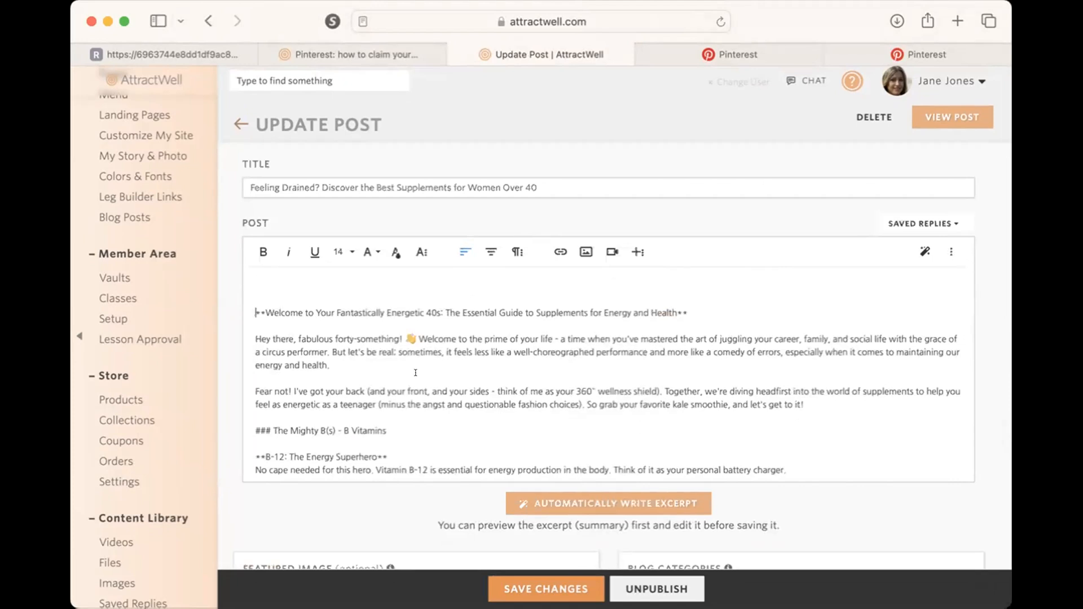
{"action": "left_click", "coordinate": [586, 252]}
{"action": "left_click", "coordinate": [643, 278]}
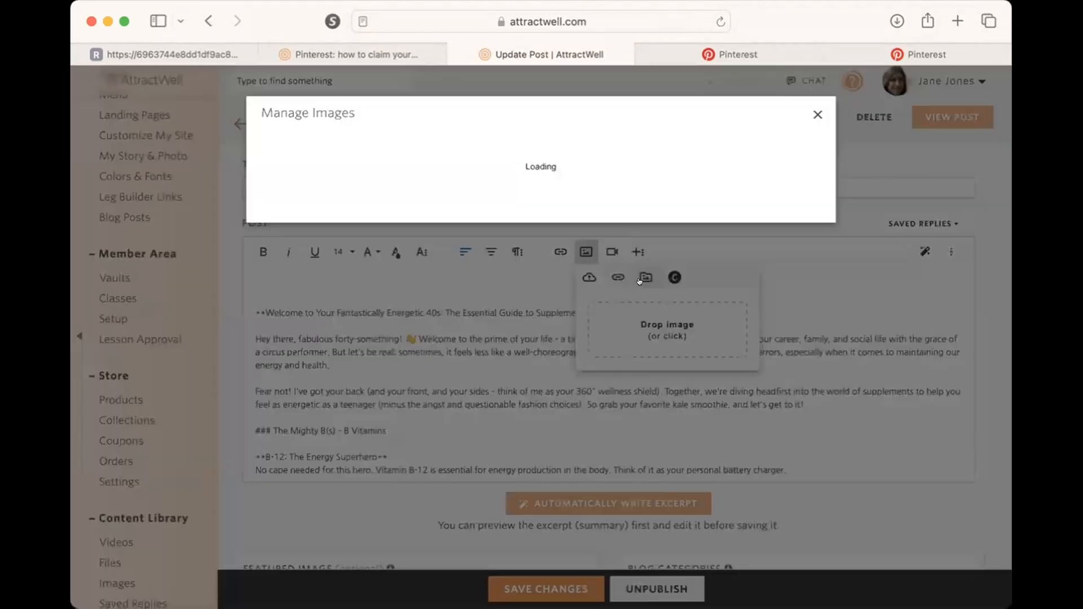
{"action": "scroll", "coordinate": [588, 346], "scroll_direction": "down", "scroll_amount": 2}
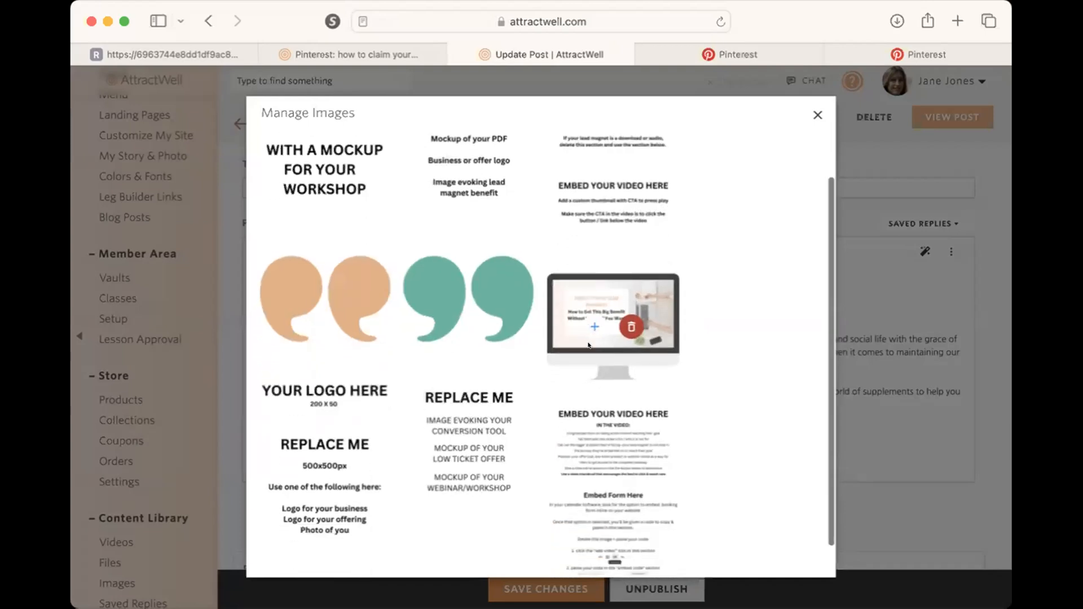
{"action": "scroll", "coordinate": [588, 345], "scroll_direction": "down", "scroll_amount": 3}
{"action": "left_click", "coordinate": [590, 178]}
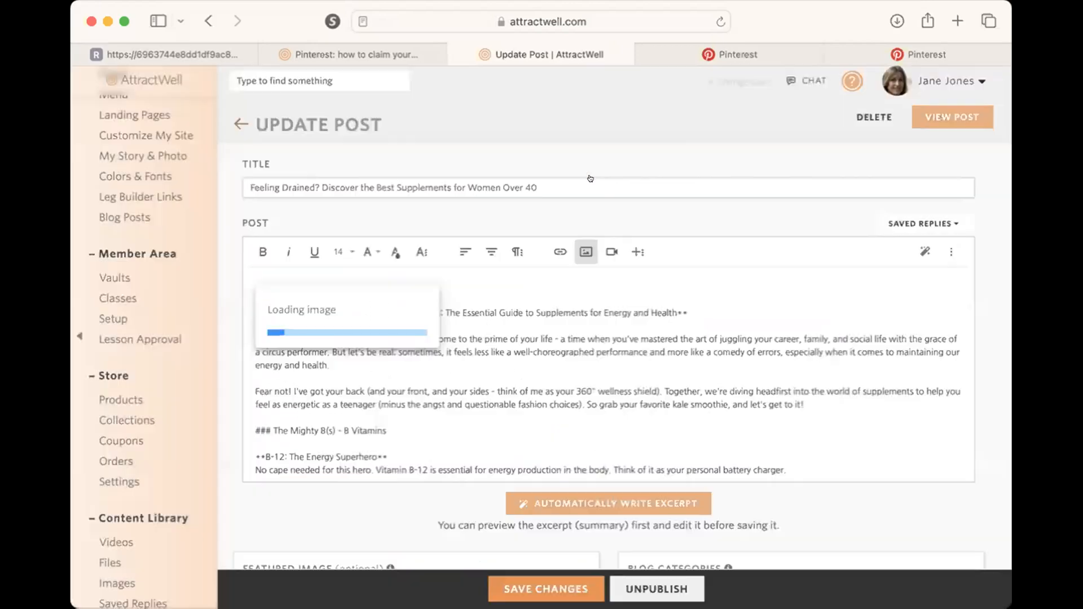
{"action": "scroll", "coordinate": [783, 490], "scroll_direction": "down", "scroll_amount": 4}
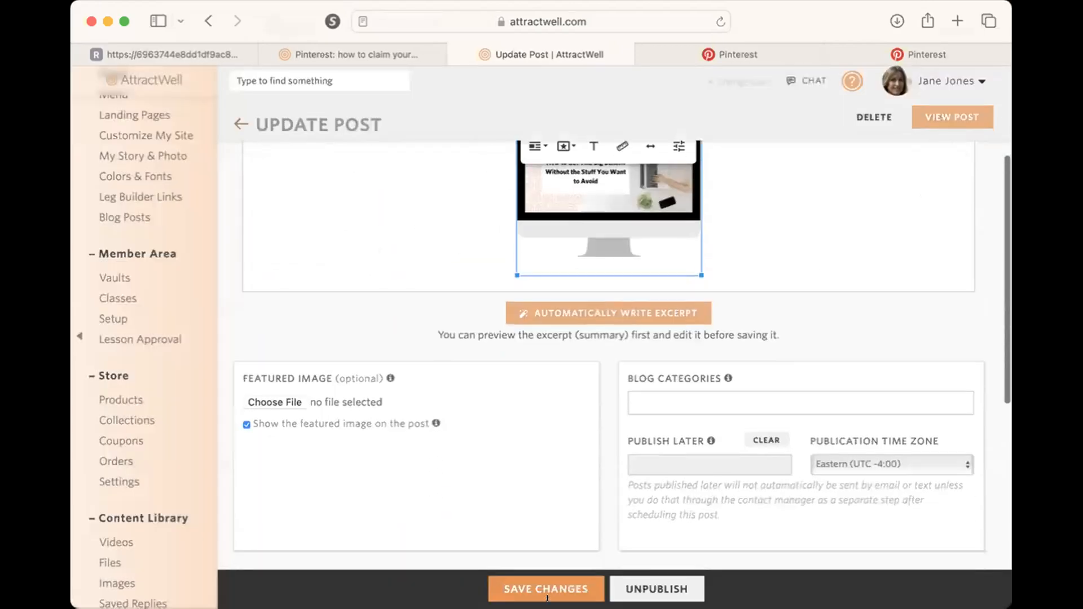
{"action": "left_click", "coordinate": [542, 588]}
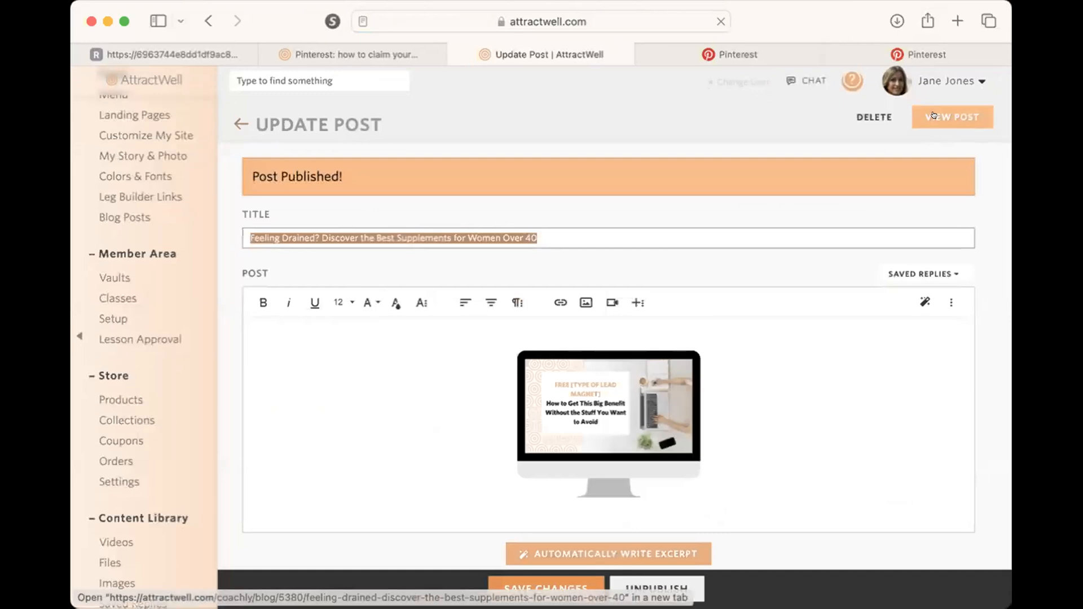
View the published post and check the monitor image for the Pinterest Save button
{"action": "left_click", "coordinate": [940, 116]}
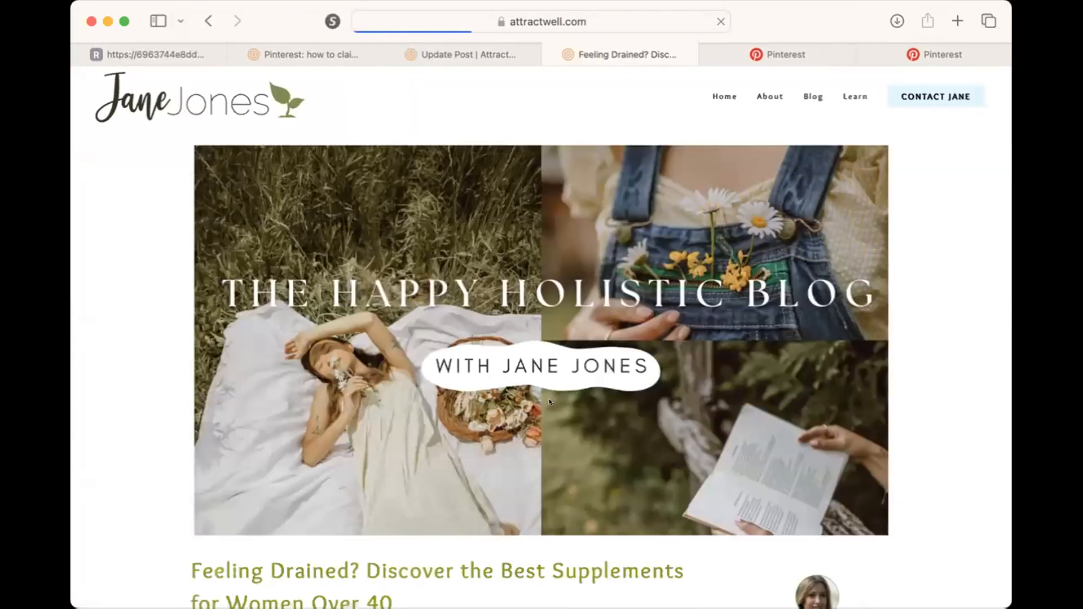
{"action": "scroll", "coordinate": [550, 401], "scroll_direction": "down", "scroll_amount": 3}
{"action": "scroll", "coordinate": [454, 309], "scroll_direction": "down", "scroll_amount": 4}
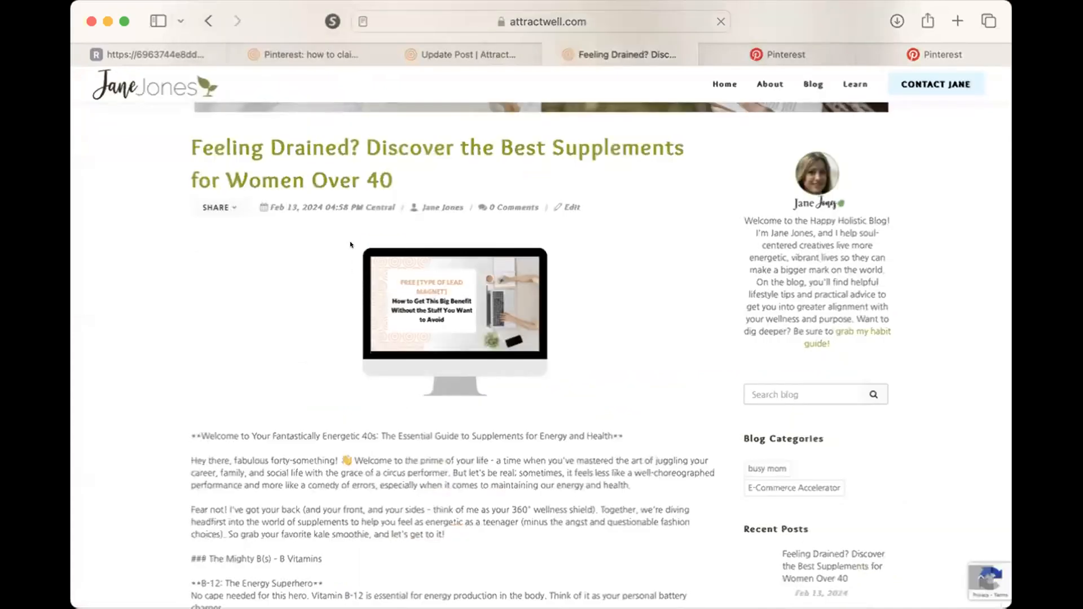
{"action": "scroll", "coordinate": [373, 253], "scroll_direction": "up", "scroll_amount": 5}
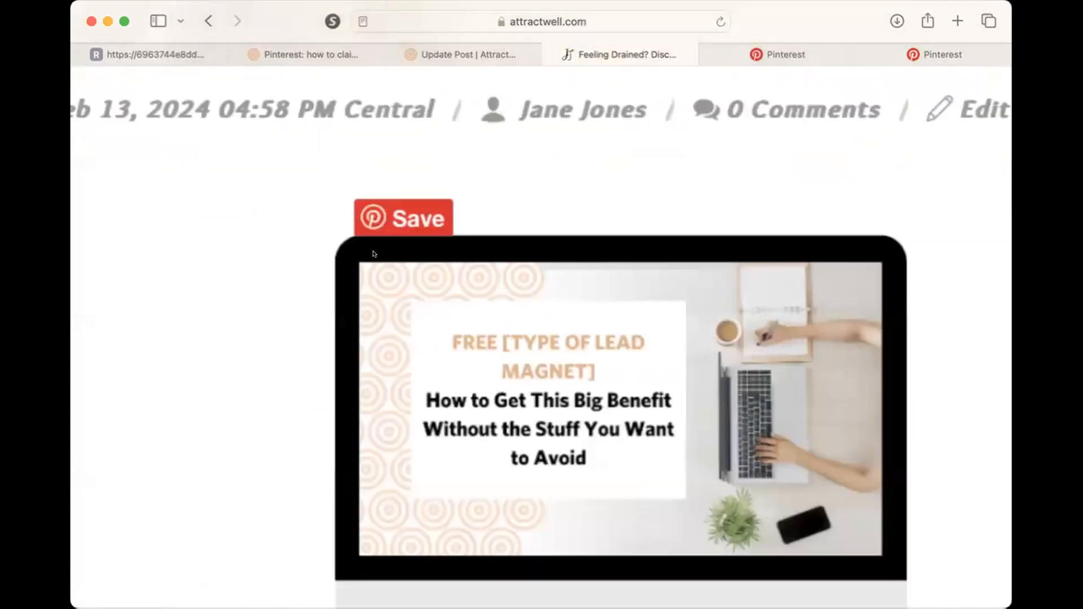
{"action": "scroll", "coordinate": [372, 254], "scroll_direction": "down", "scroll_amount": 3}
{"action": "scroll", "coordinate": [378, 243], "scroll_direction": "down", "scroll_amount": 2}
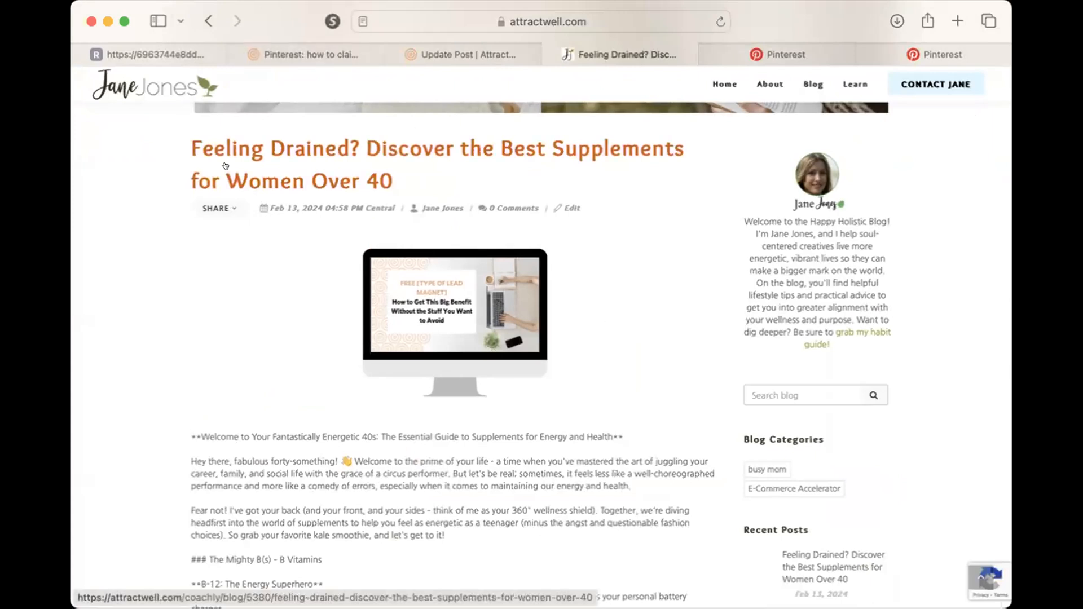
{"action": "mouse_move", "coordinate": [521, 242]}
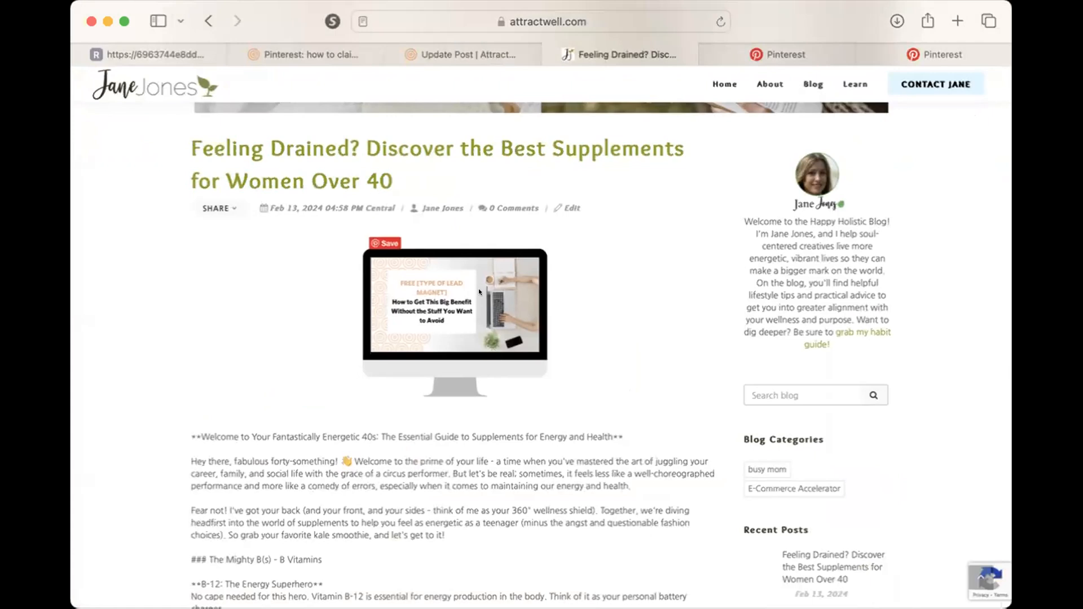
{"action": "scroll", "coordinate": [478, 289], "scroll_direction": "up", "scroll_amount": 5}
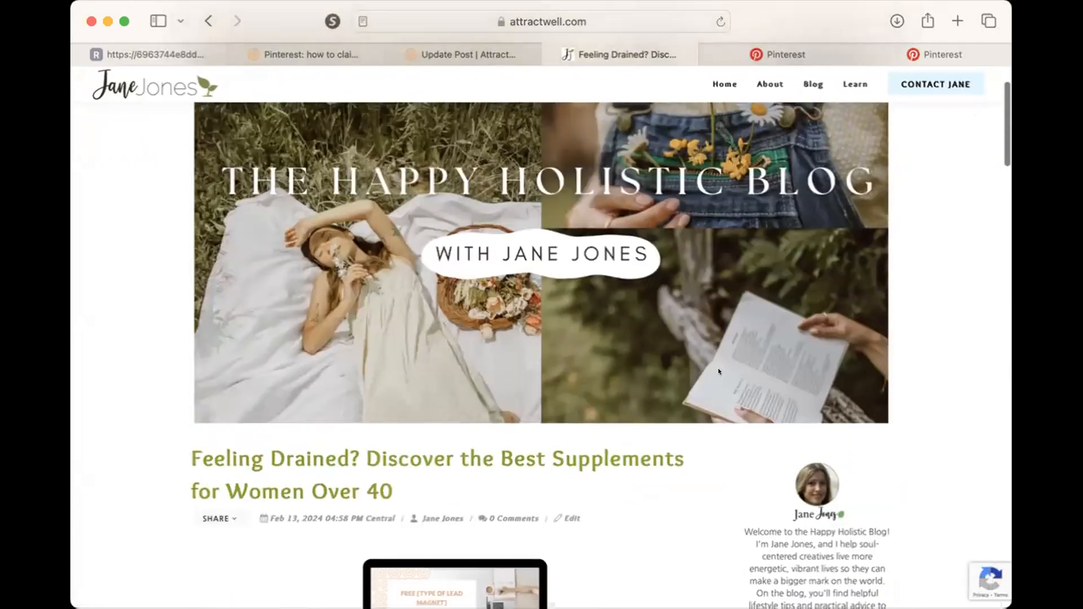
Review the Pinning With AttractWell checklist's Getting Started, Initial Steps and Ongoing Strategy items, and return to the published post
{"action": "left_click", "coordinate": [460, 53]}
{"action": "left_click", "coordinate": [153, 45]}
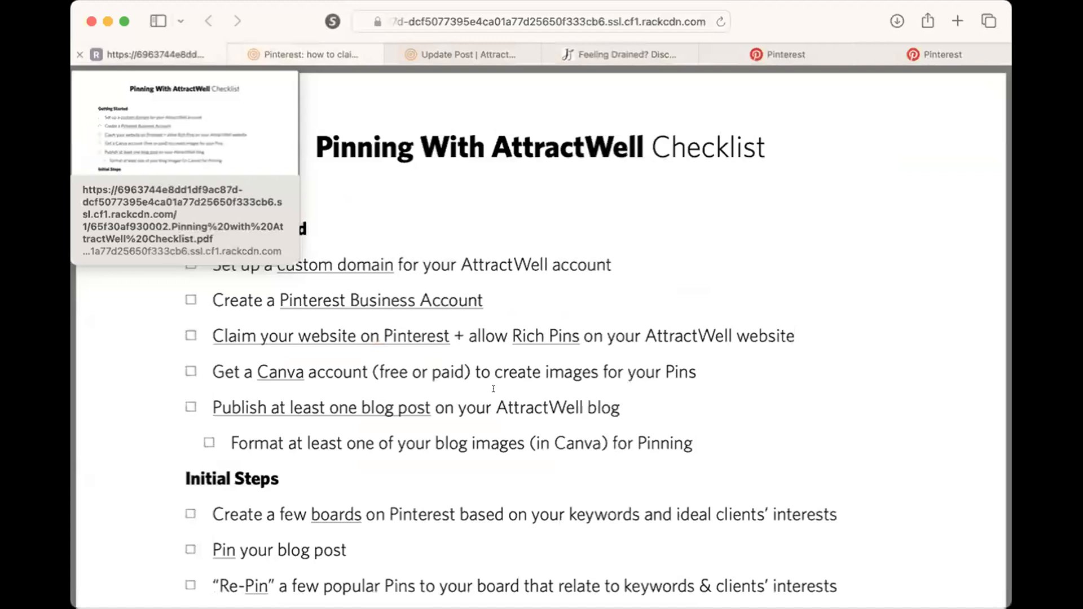
{"action": "scroll", "coordinate": [493, 388], "scroll_direction": "down", "scroll_amount": 3}
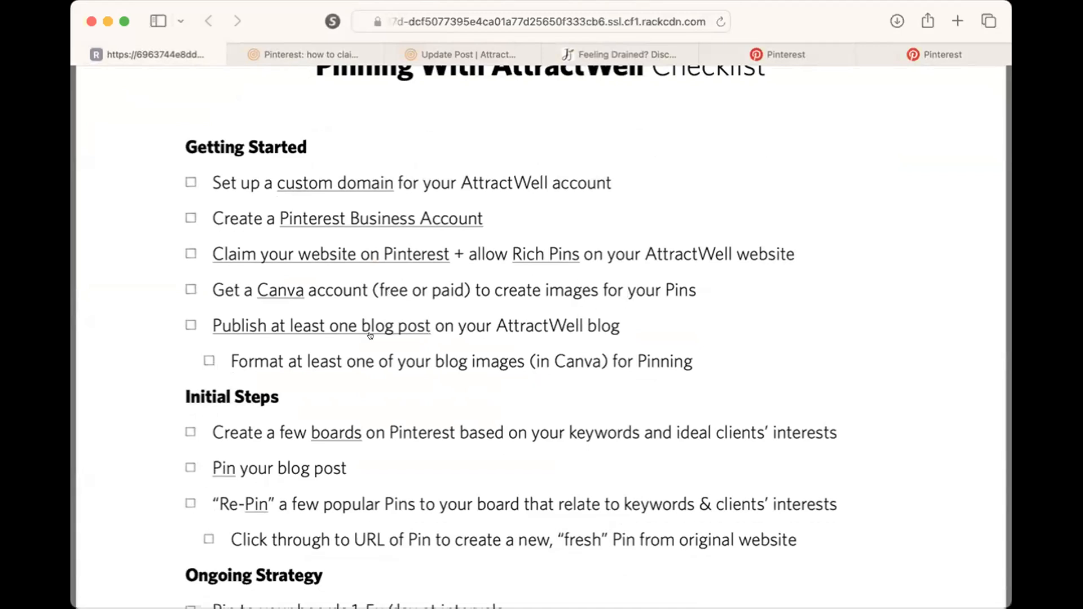
{"action": "scroll", "coordinate": [484, 376], "scroll_direction": "down", "scroll_amount": 5}
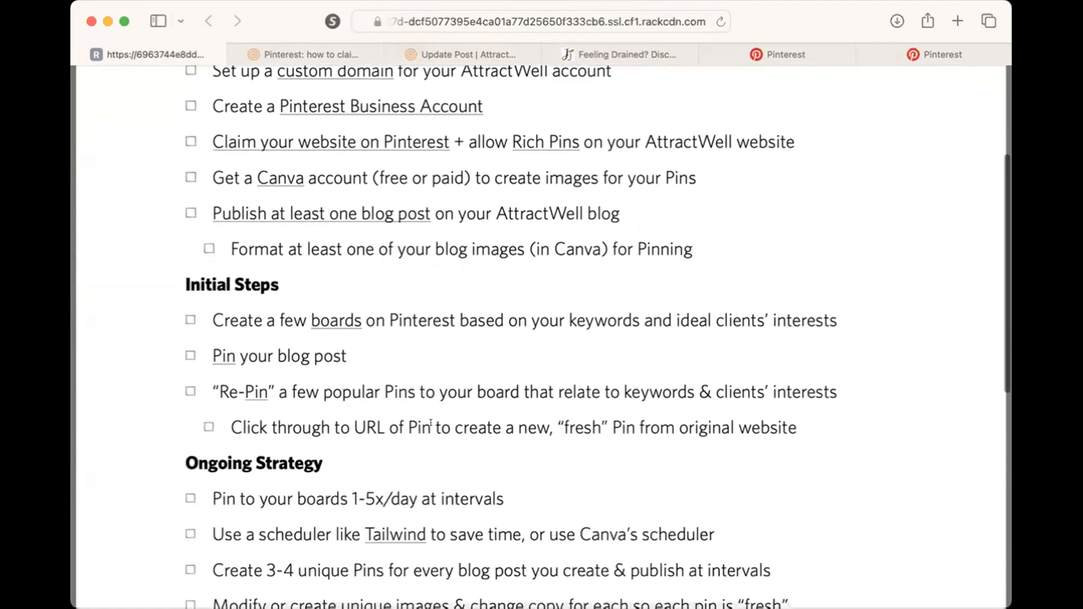
{"action": "right_click", "coordinate": [443, 420]}
{"action": "left_click", "coordinate": [532, 387]}
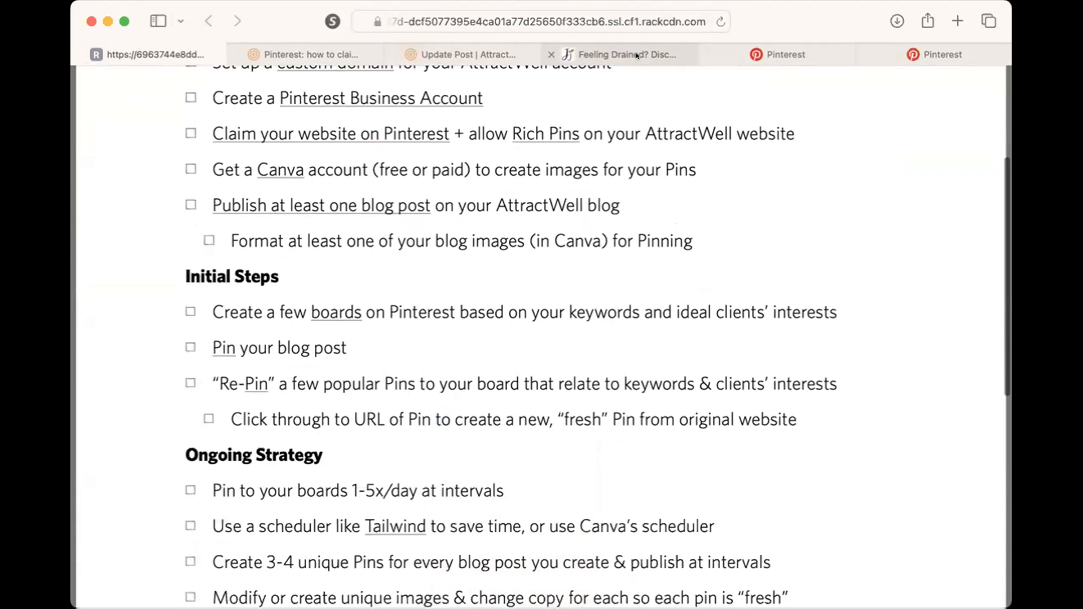
{"action": "mouse_move", "coordinate": [637, 56]}
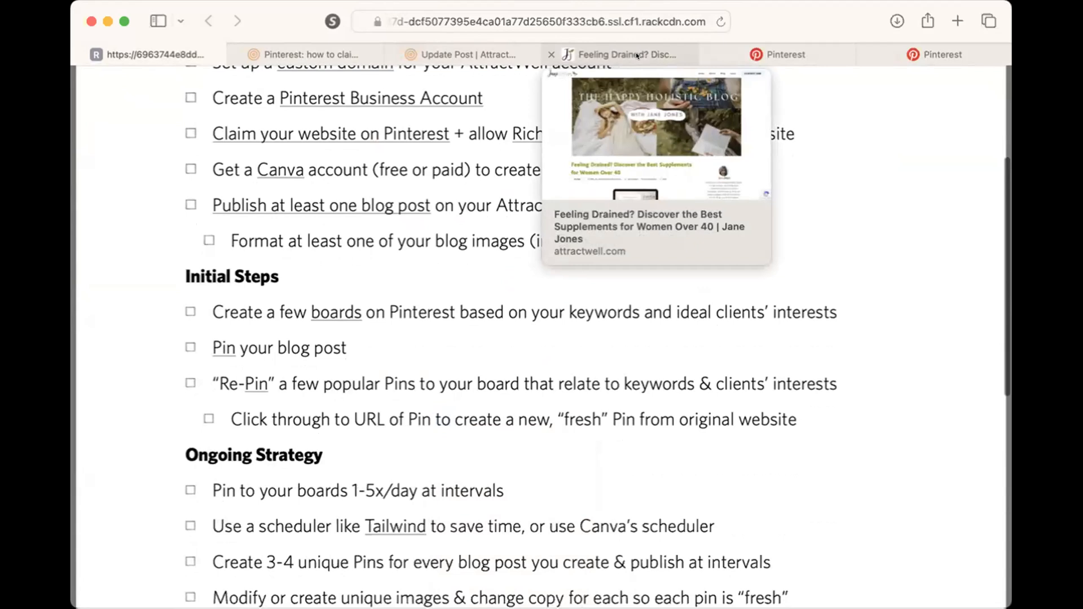
{"action": "left_click", "coordinate": [637, 56]}
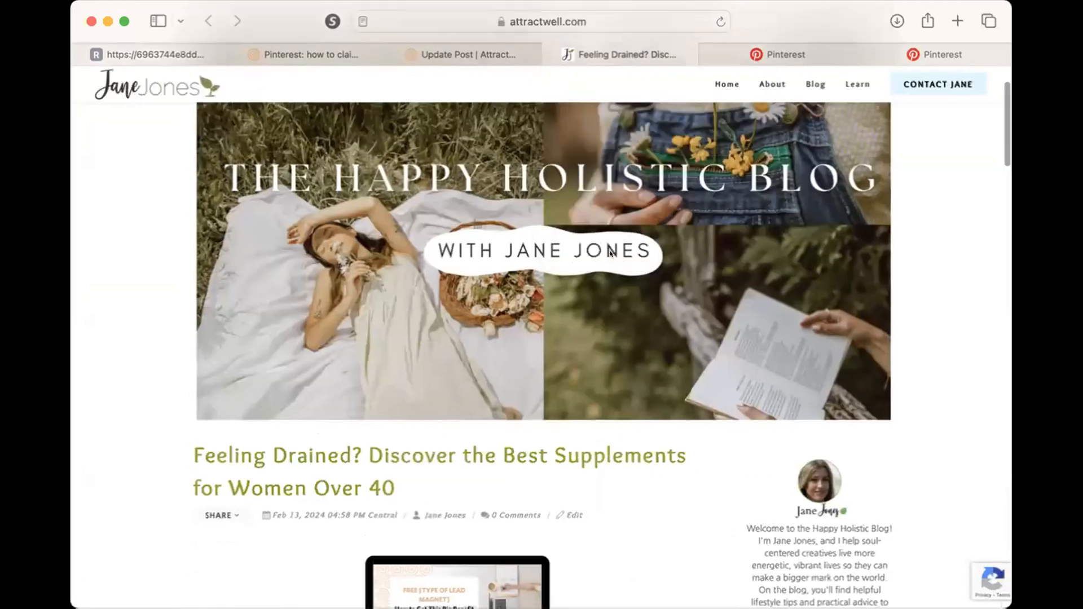
Select the published supplements post's full web address in the browser
{"action": "scroll", "coordinate": [561, 446], "scroll_direction": "down", "scroll_amount": 2}
{"action": "scroll", "coordinate": [561, 441], "scroll_direction": "down", "scroll_amount": 2}
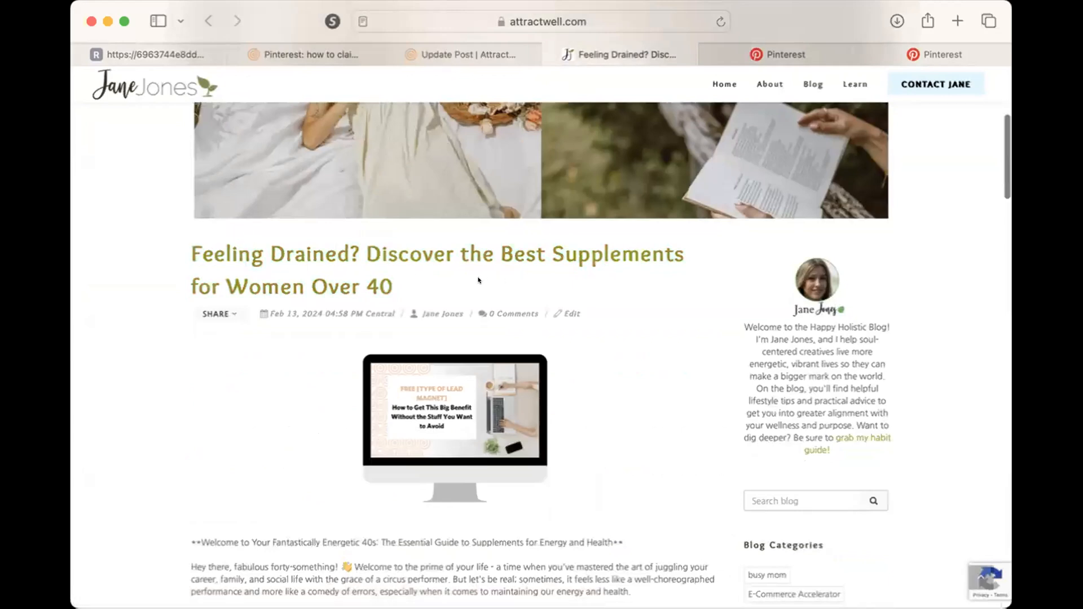
{"action": "scroll", "coordinate": [444, 178], "scroll_direction": "up", "scroll_amount": 4}
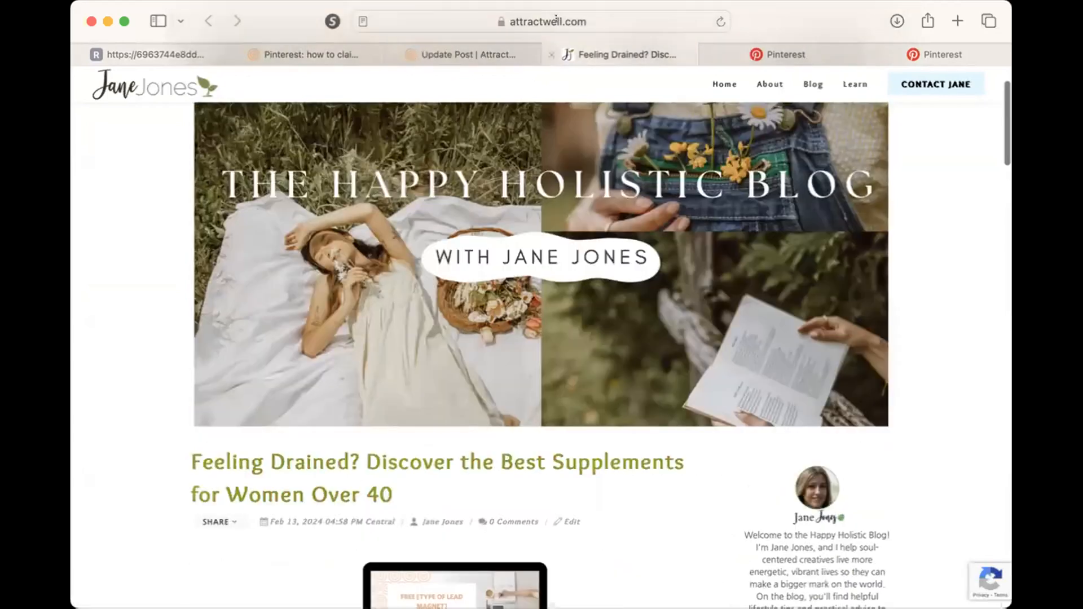
{"action": "left_click", "coordinate": [555, 20]}
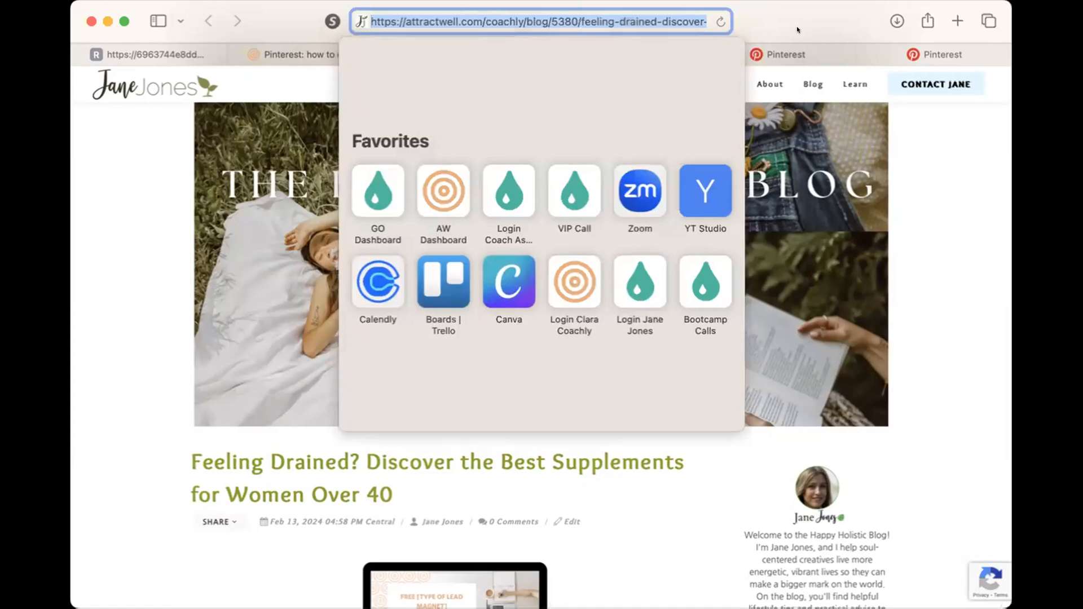
{"action": "left_click", "coordinate": [916, 192]}
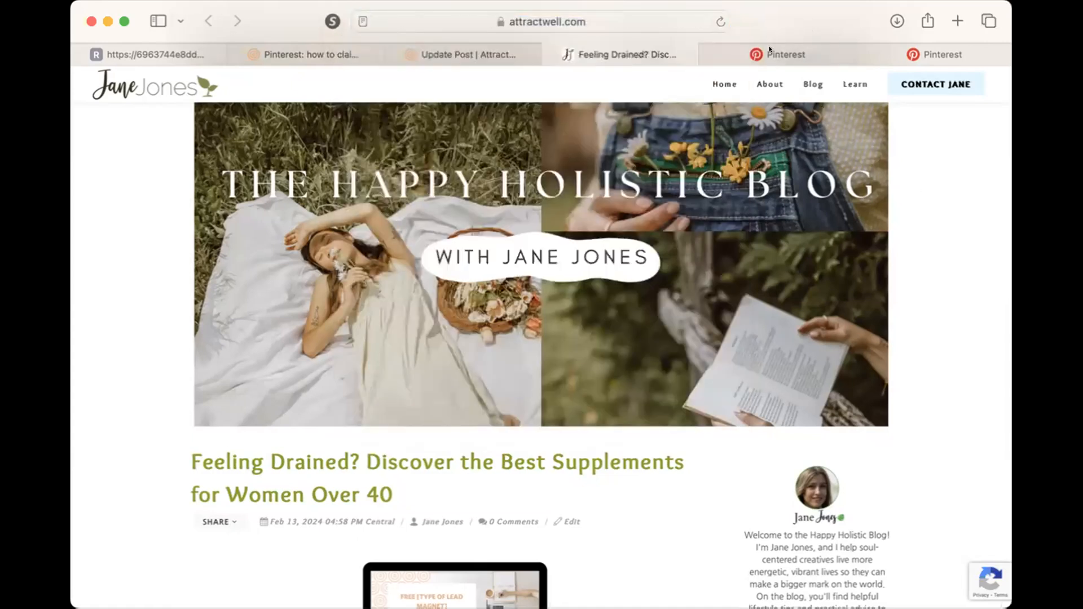
Switch to Pinterest and choose Share ideas to start creating a Pin
{"action": "left_click", "coordinate": [769, 50]}
{"action": "left_click", "coordinate": [435, 182]}
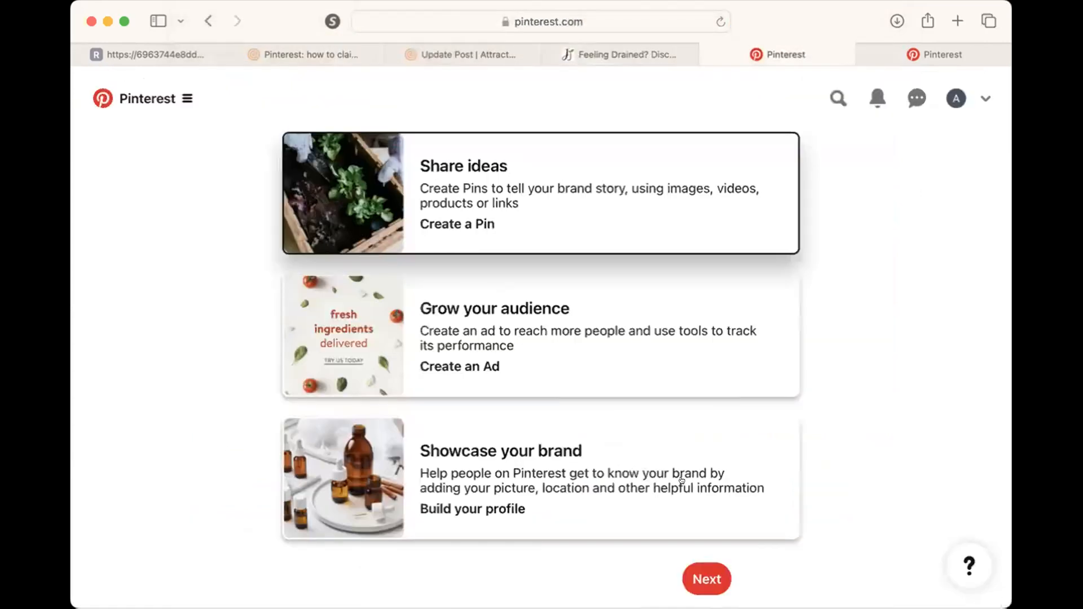
{"action": "left_click", "coordinate": [705, 577]}
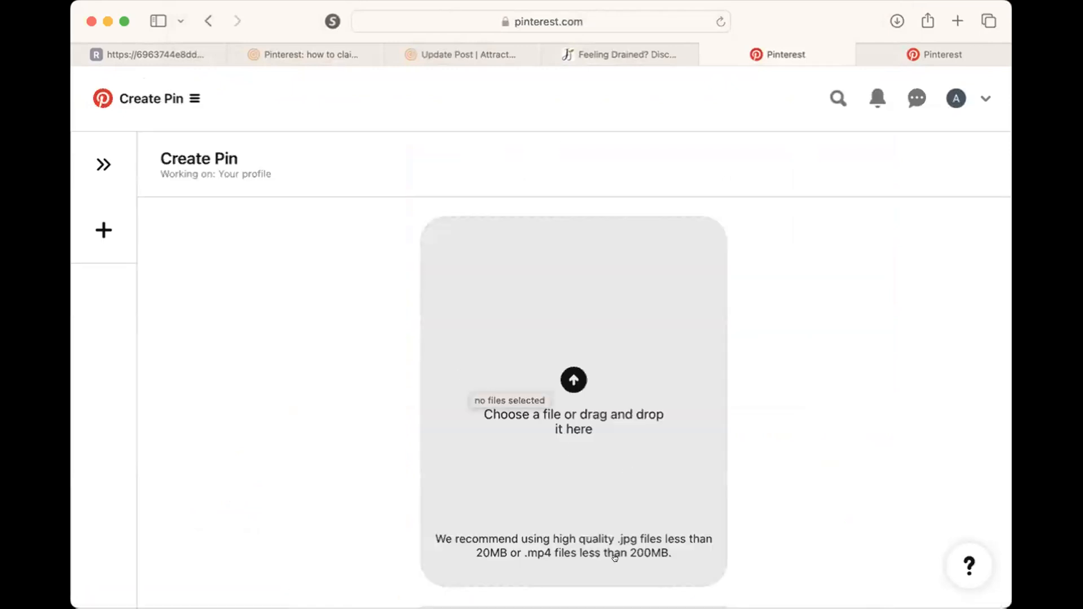
Switch to Canva and create a blank Pinterest Pin design (1000 × 1500 px)
{"action": "left_click", "coordinate": [905, 58]}
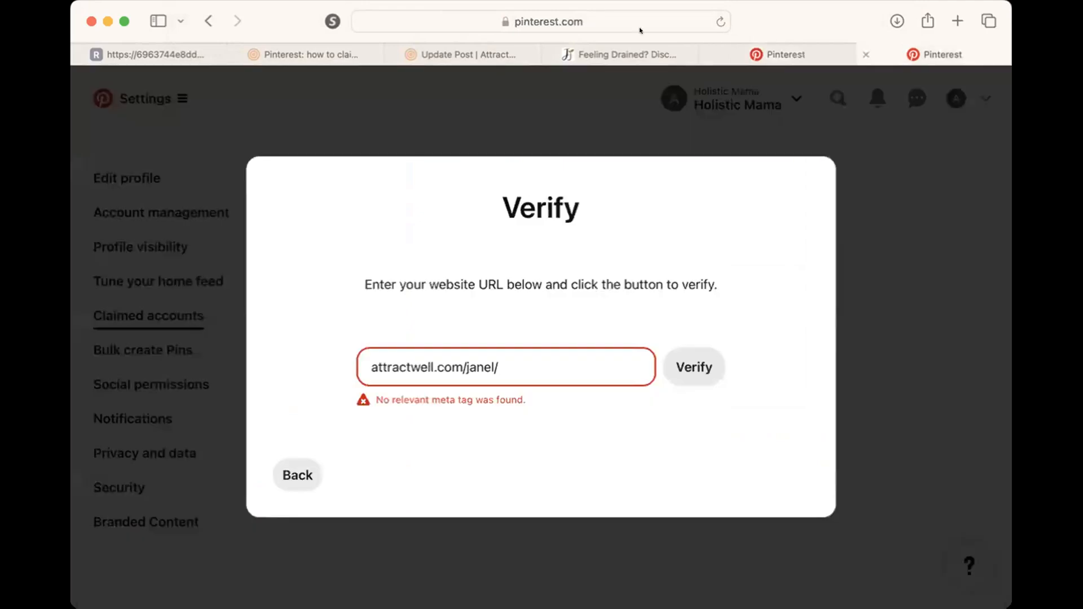
{"action": "left_click", "coordinate": [558, 21]}
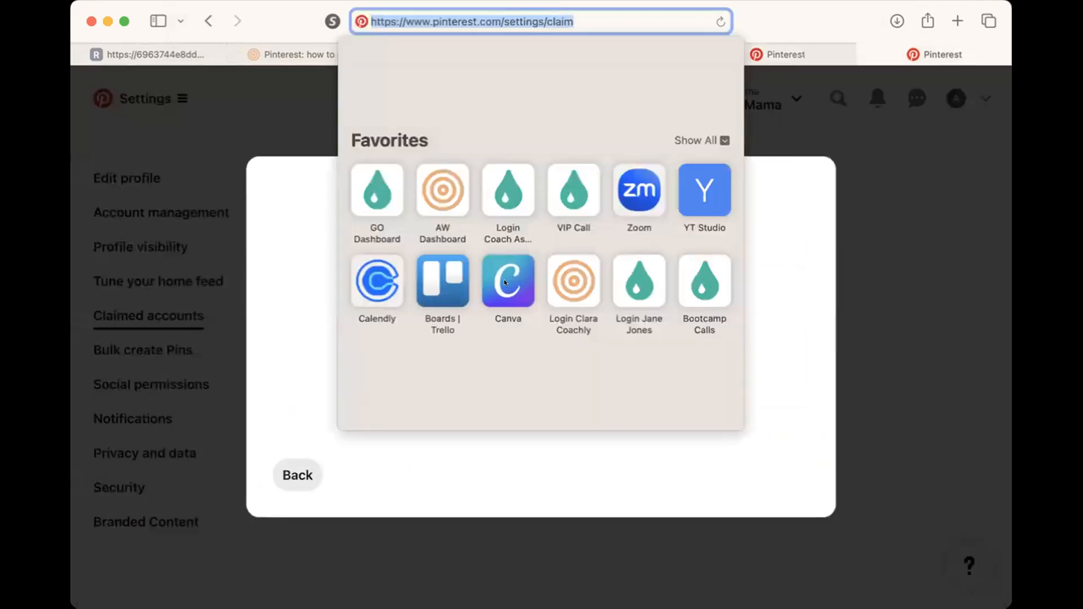
{"action": "left_click", "coordinate": [506, 281]}
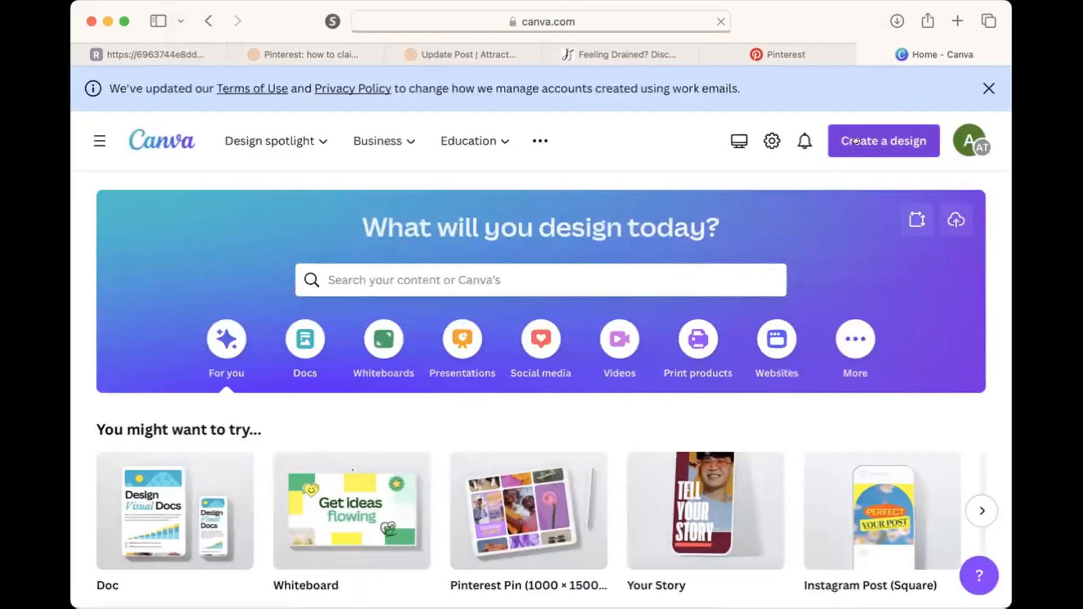
{"action": "left_click", "coordinate": [855, 141]}
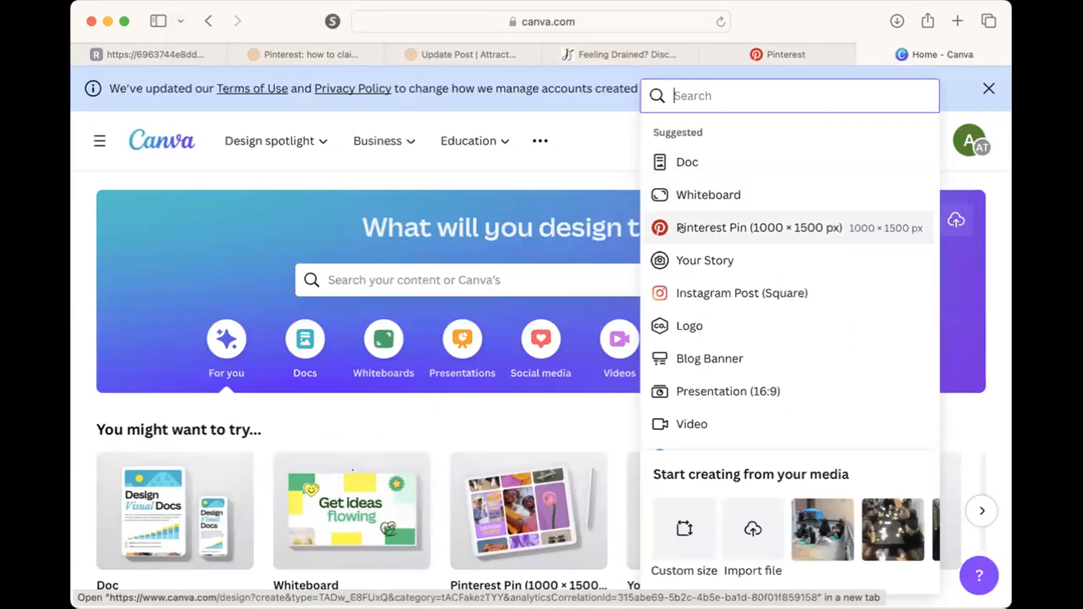
{"action": "left_click", "coordinate": [681, 228]}
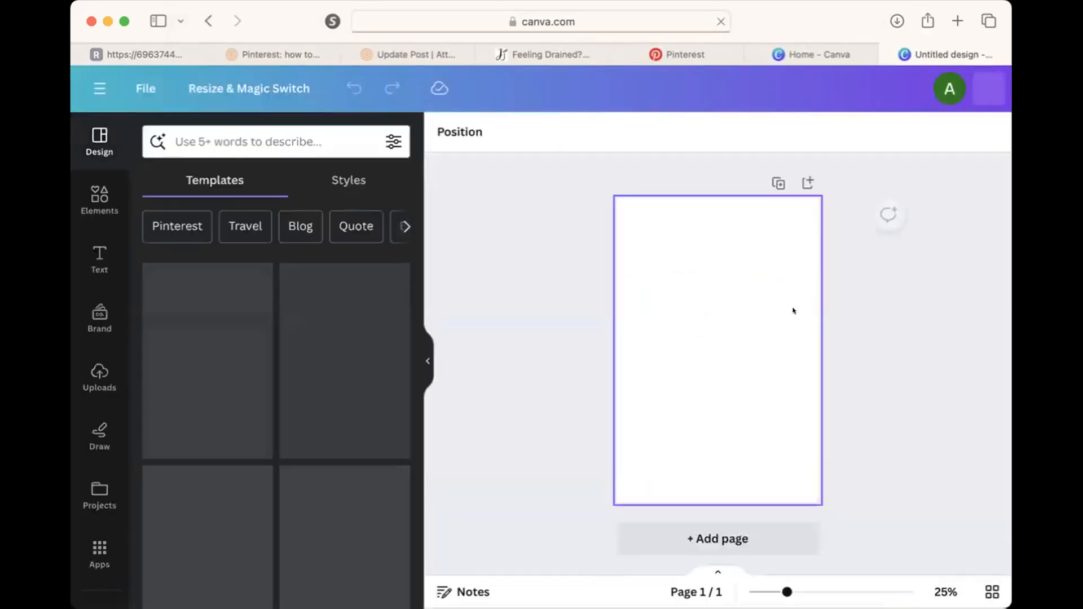
Check the blog post's topic and search the Pinterest Pin templates for "supplements"
{"action": "scroll", "coordinate": [287, 453], "scroll_direction": "down", "scroll_amount": 3}
{"action": "scroll", "coordinate": [287, 453], "scroll_direction": "down", "scroll_amount": 10}
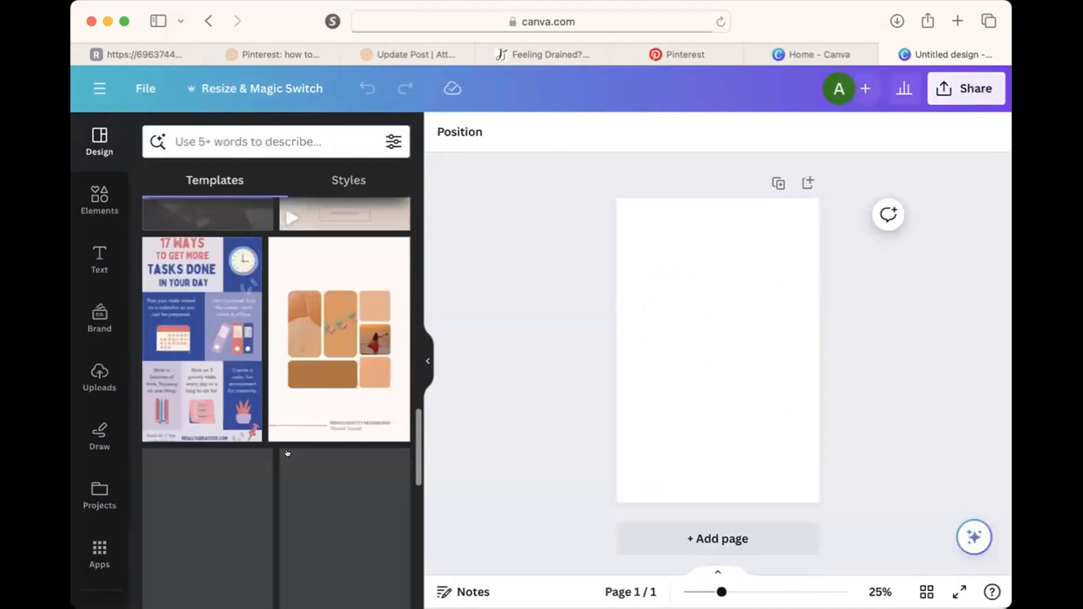
{"action": "left_click", "coordinate": [531, 51]}
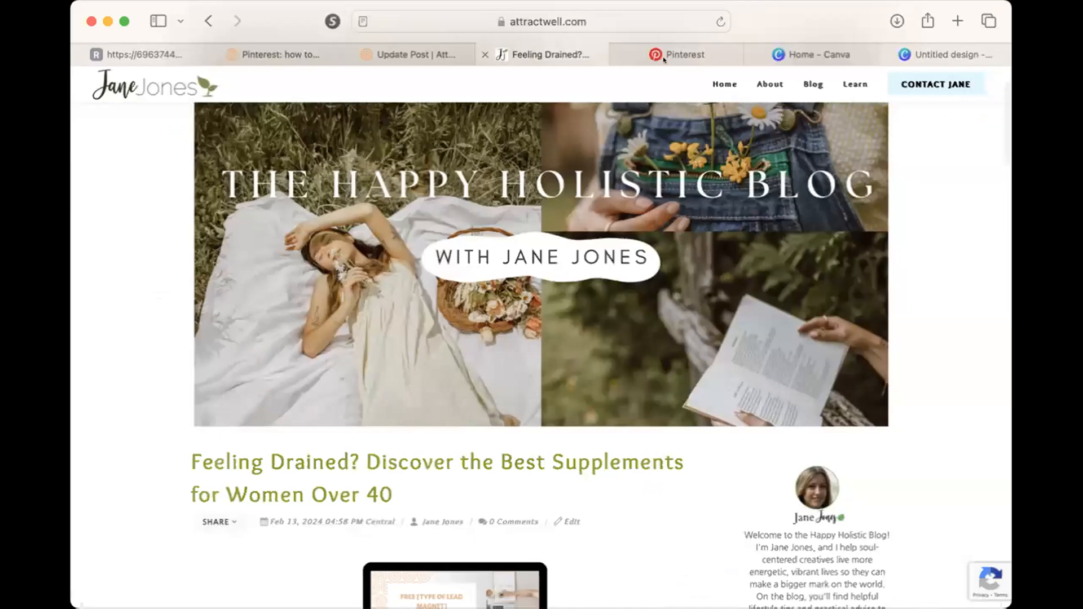
{"action": "left_click", "coordinate": [891, 55]}
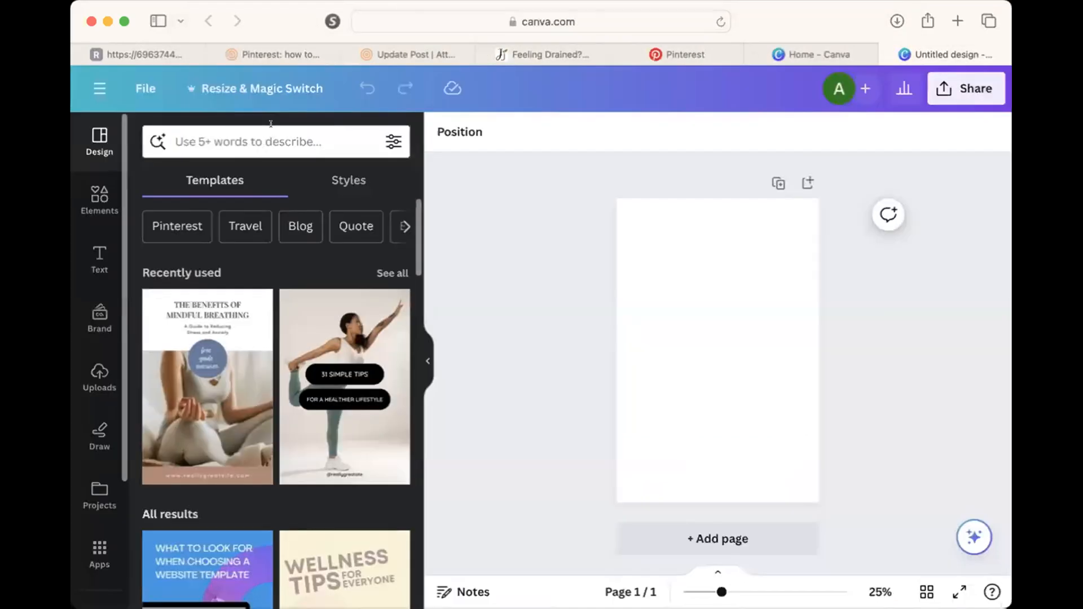
{"action": "left_click", "coordinate": [232, 137]}
{"action": "type", "text": "supplmem"}
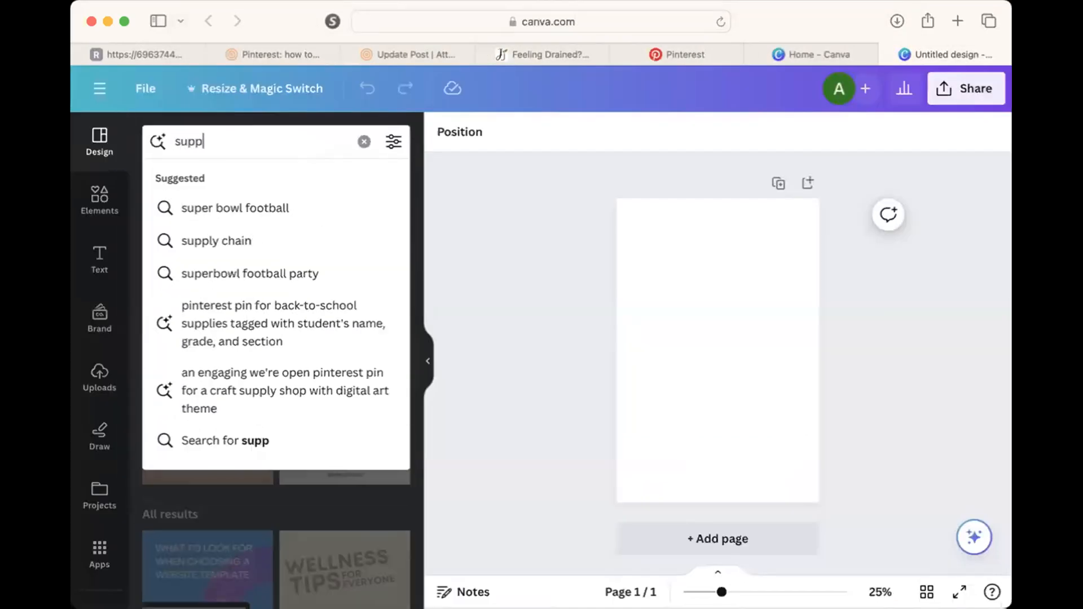
{"action": "key", "text": "BackSpace"}
{"action": "key", "text": "BackSpace"}
{"action": "key", "text": "BackSpace"}
{"action": "type", "text": "ements"}
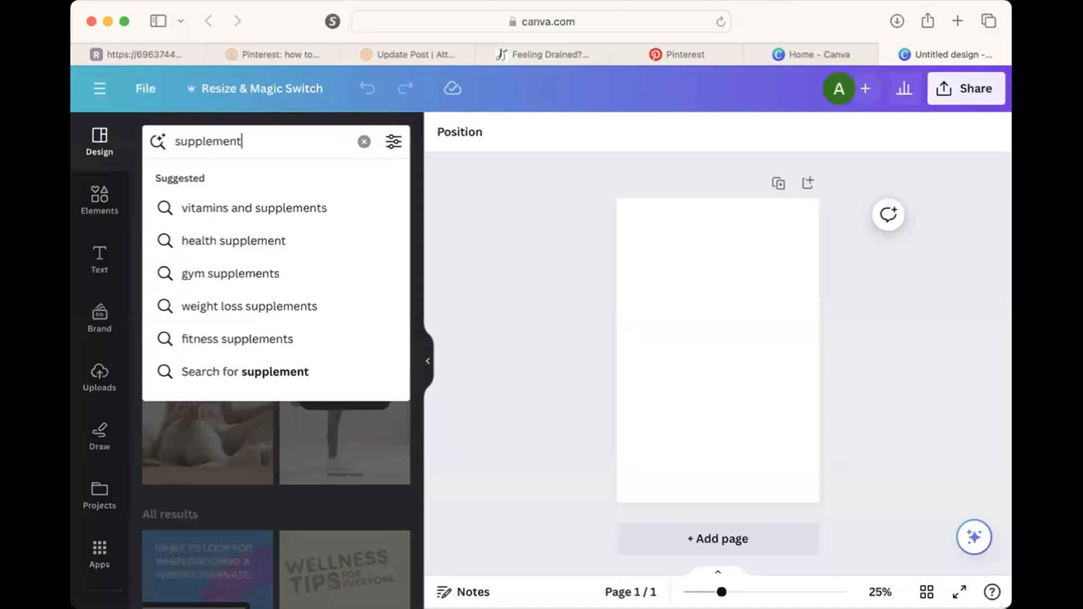
{"action": "key", "text": "Return"}
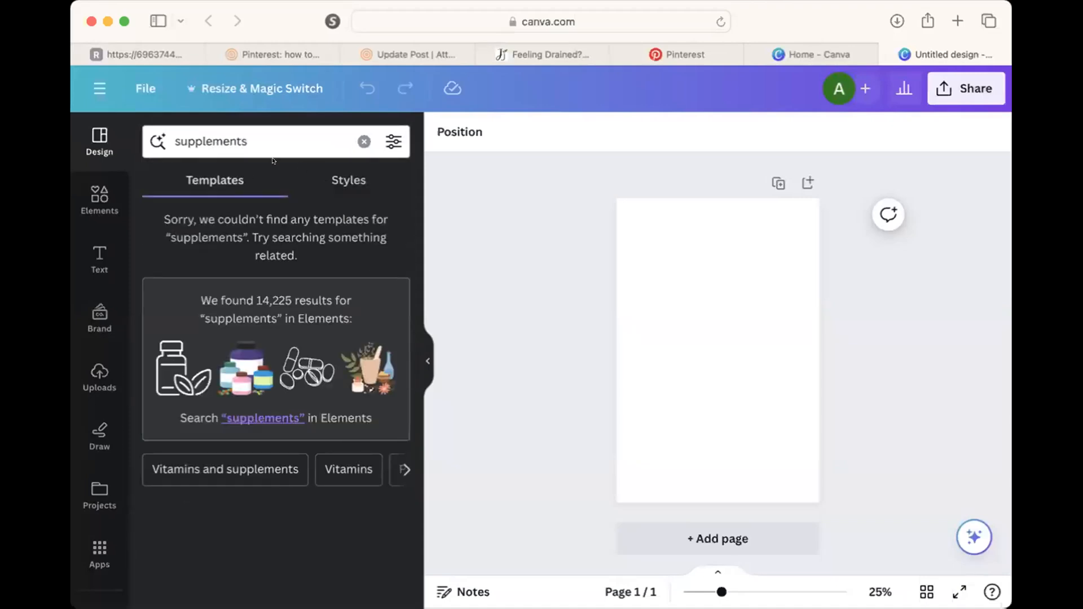
Search the templates for "wellness for women" and apply the brown Health and Wellness Giveaway Pinterest Pin template
{"action": "left_click", "coordinate": [364, 141]}
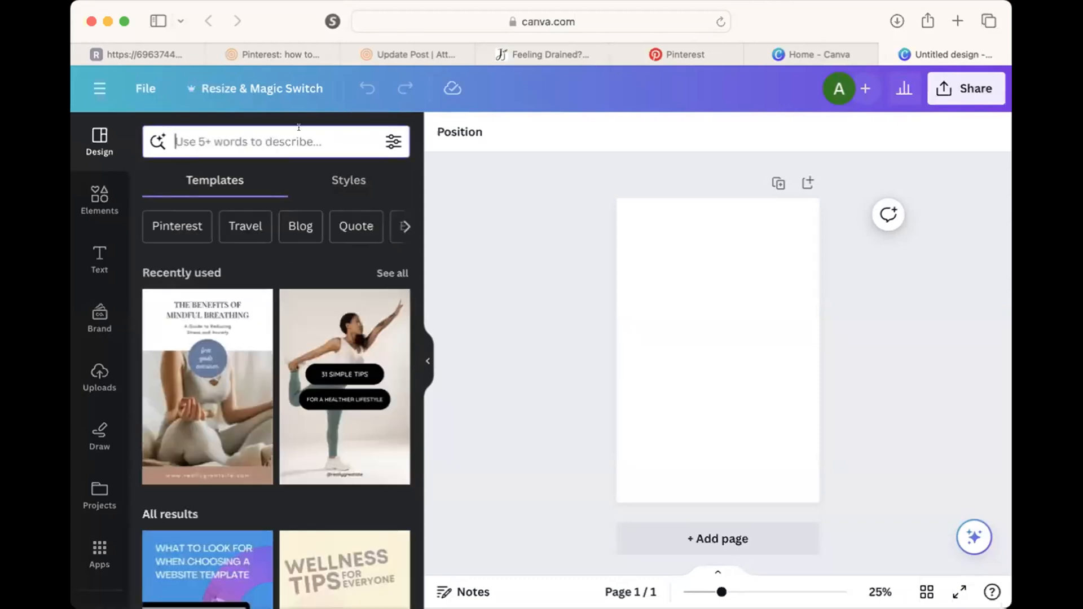
{"action": "type", "text": "wellness for"}
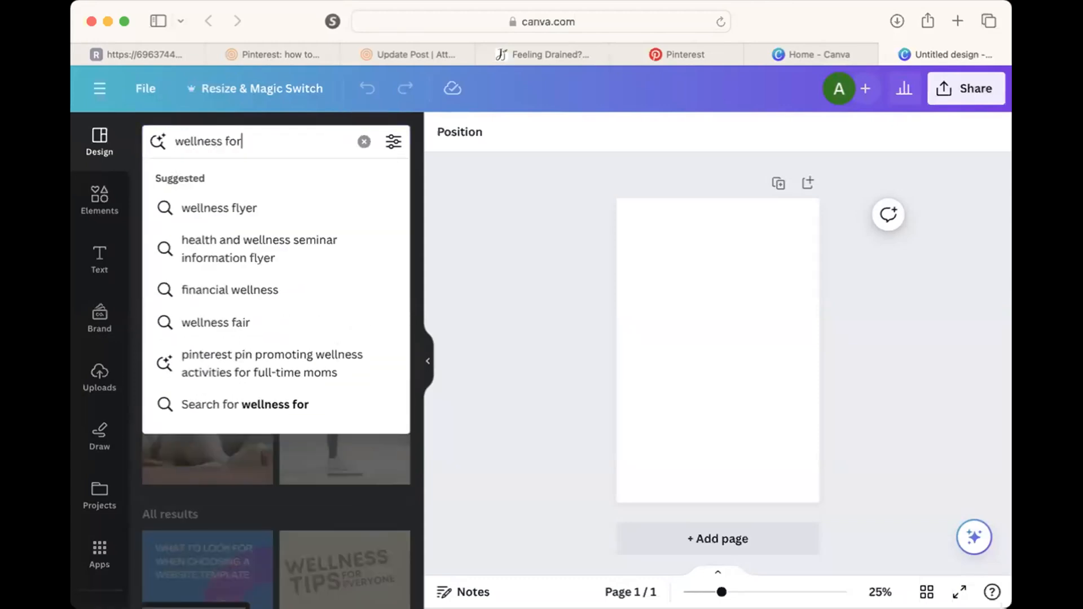
{"action": "type", "text": " women"}
{"action": "key", "text": "Return"}
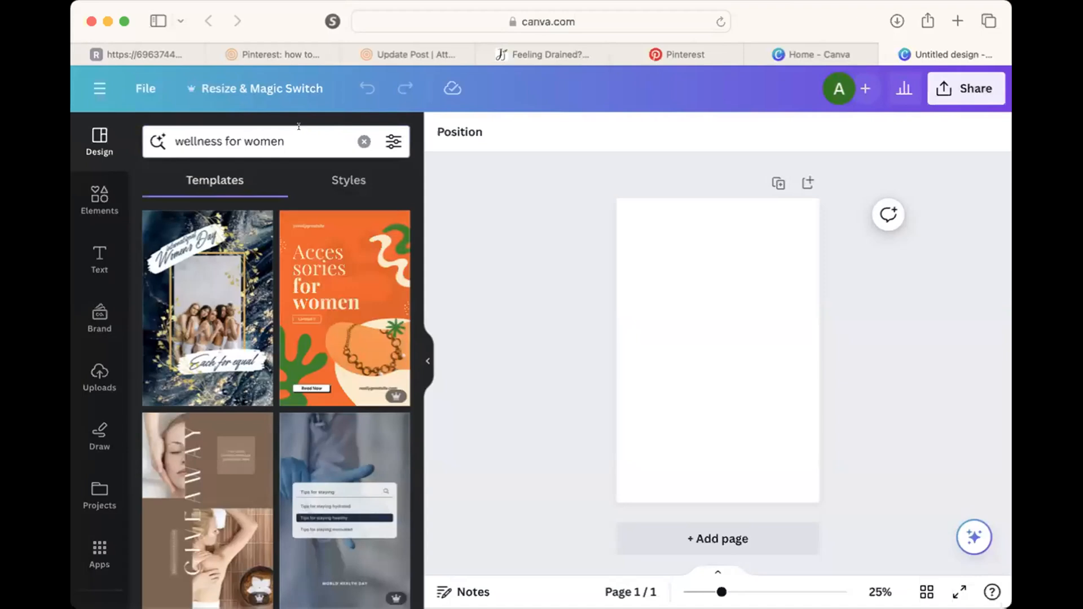
{"action": "scroll", "coordinate": [357, 401], "scroll_direction": "down", "scroll_amount": 5}
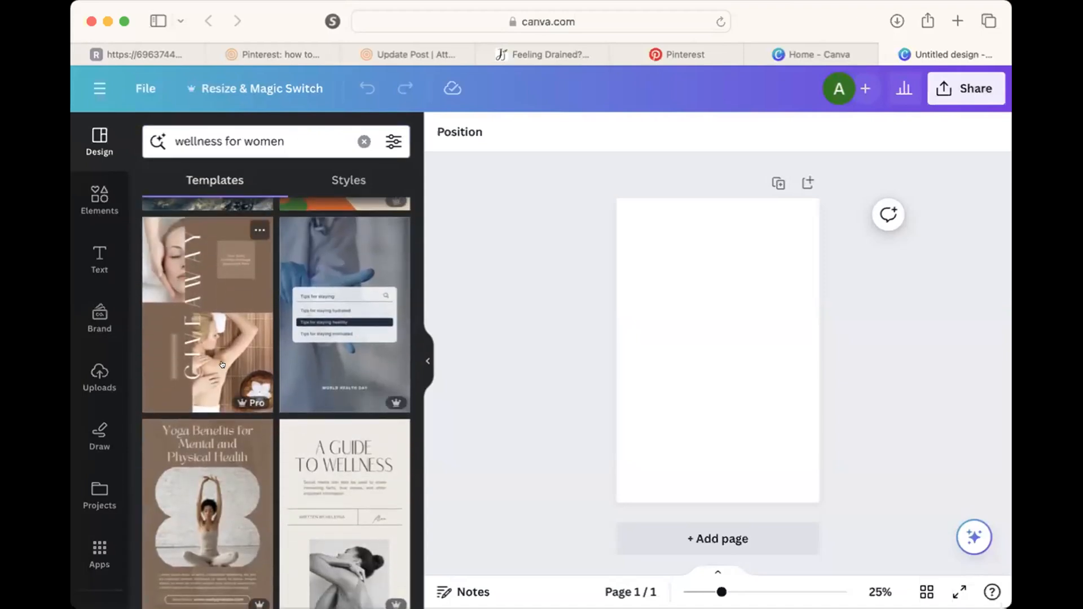
{"action": "left_click", "coordinate": [221, 365]}
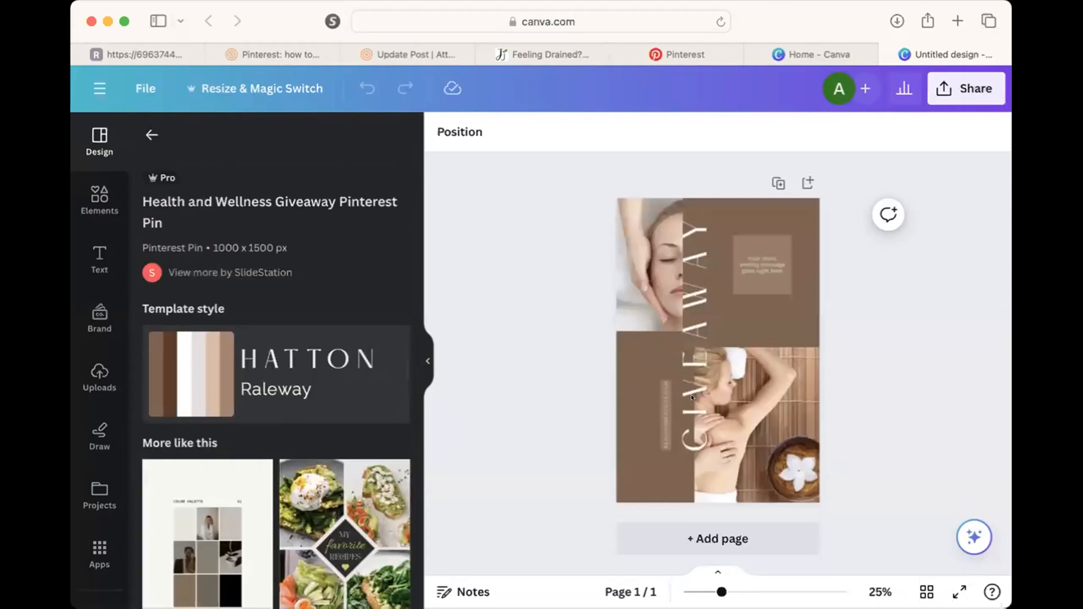
Replace the vertical GIVEAWAY heading with SUPPLEMENTS and extend its text box to the bottom of the page so it fits on one line
{"action": "left_click", "coordinate": [692, 397]}
{"action": "left_click", "coordinate": [690, 389]}
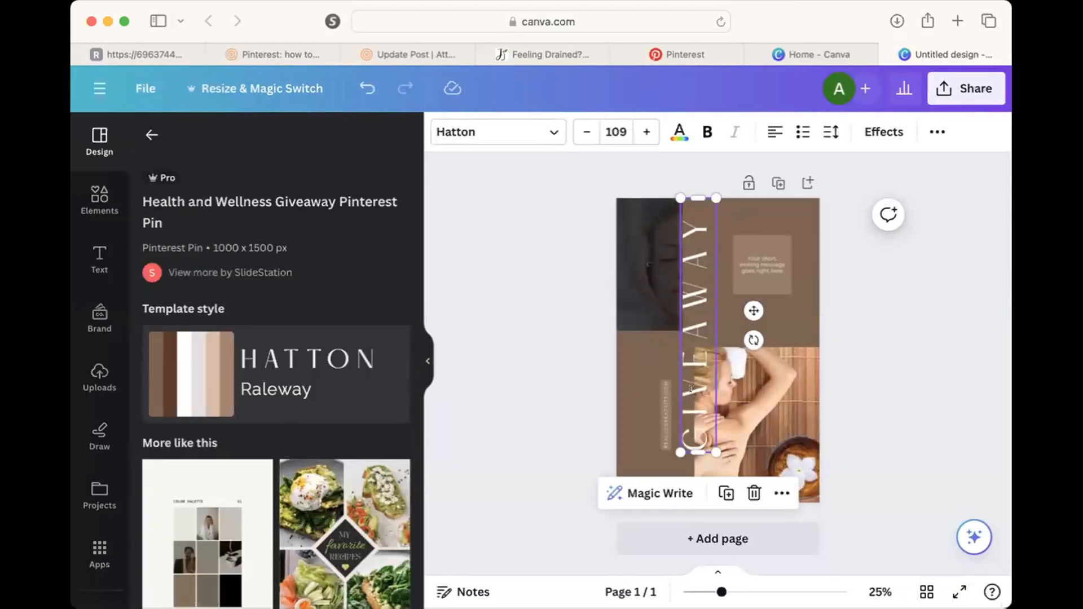
{"action": "left_click", "coordinate": [691, 389]}
{"action": "double_click", "coordinate": [690, 389]}
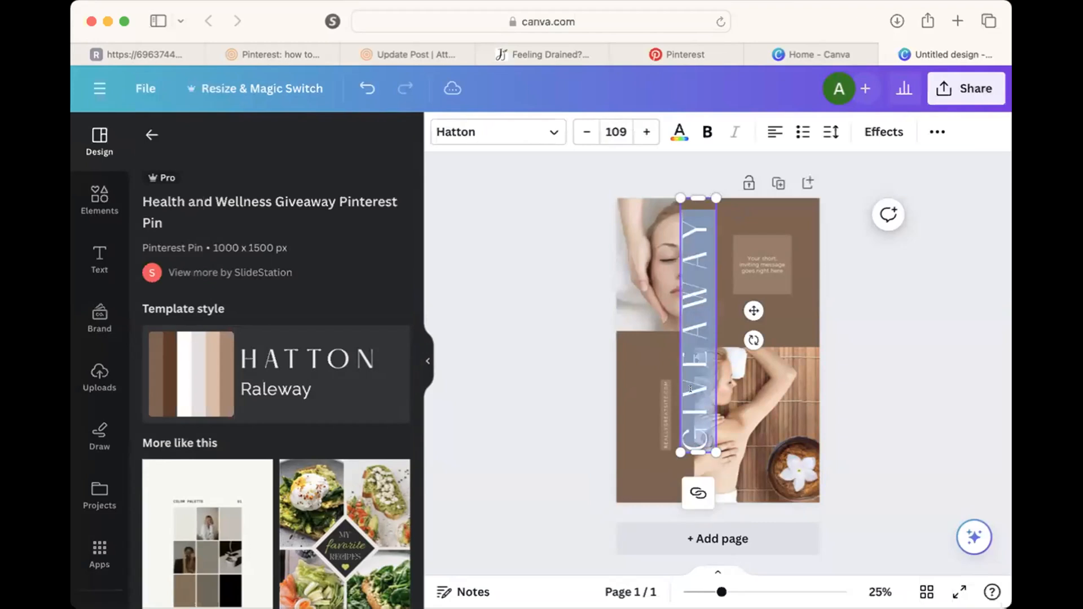
{"action": "type", "text": "SUPPL"}
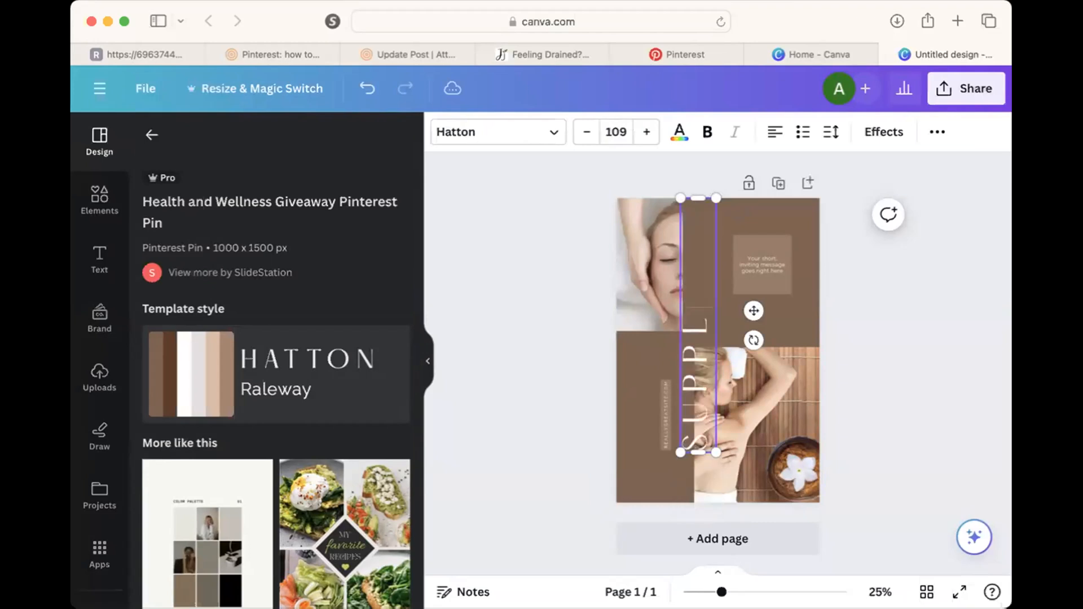
{"action": "type", "text": "EMENTS"}
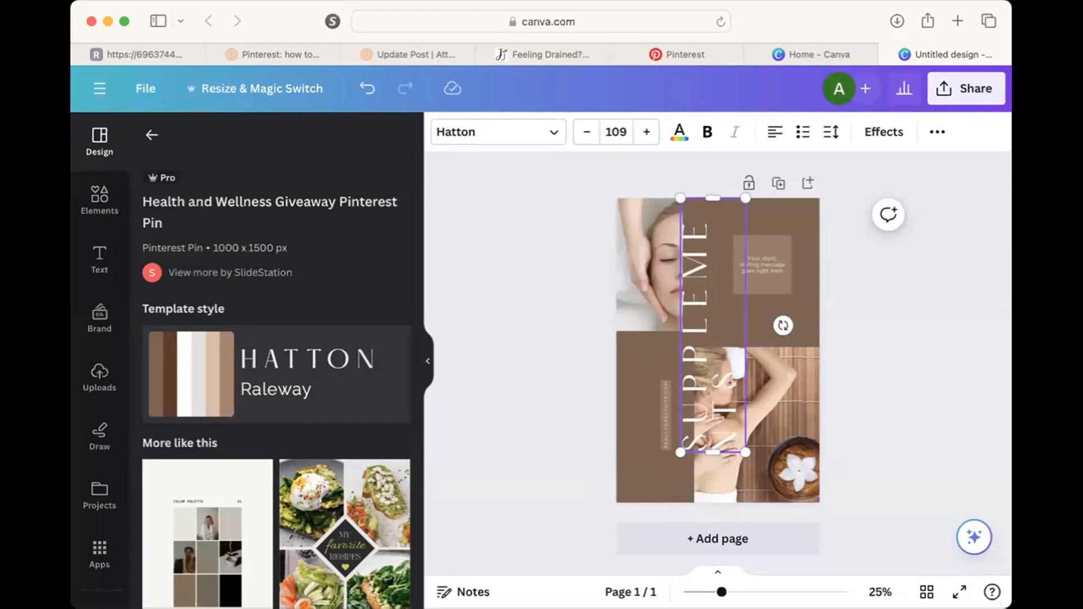
{"action": "left_click_drag", "start_coordinate": [706, 451], "coordinate": [712, 501]}
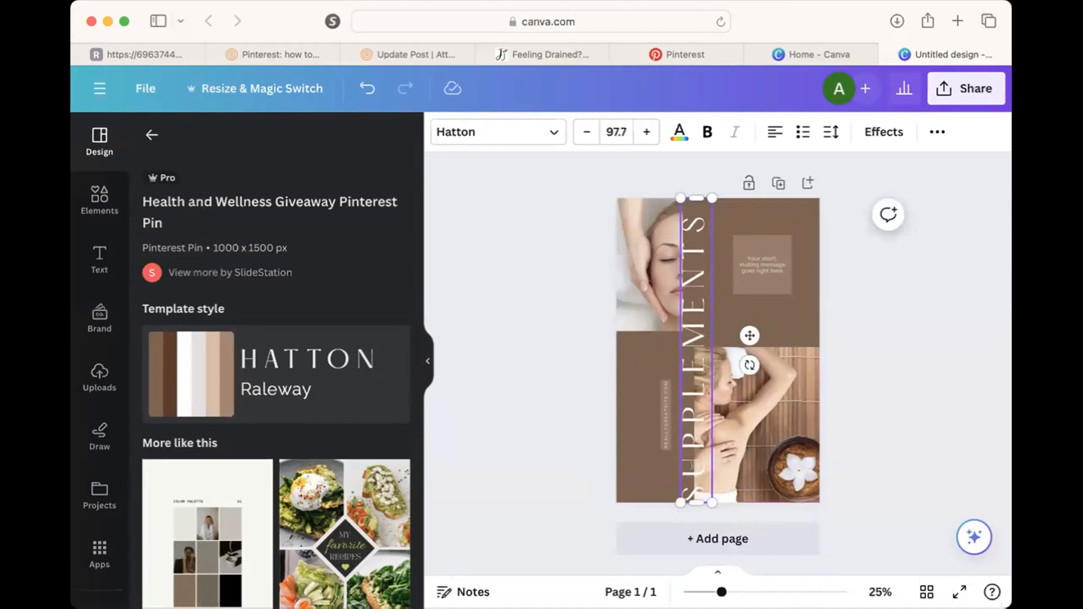
{"action": "left_click", "coordinate": [872, 500]}
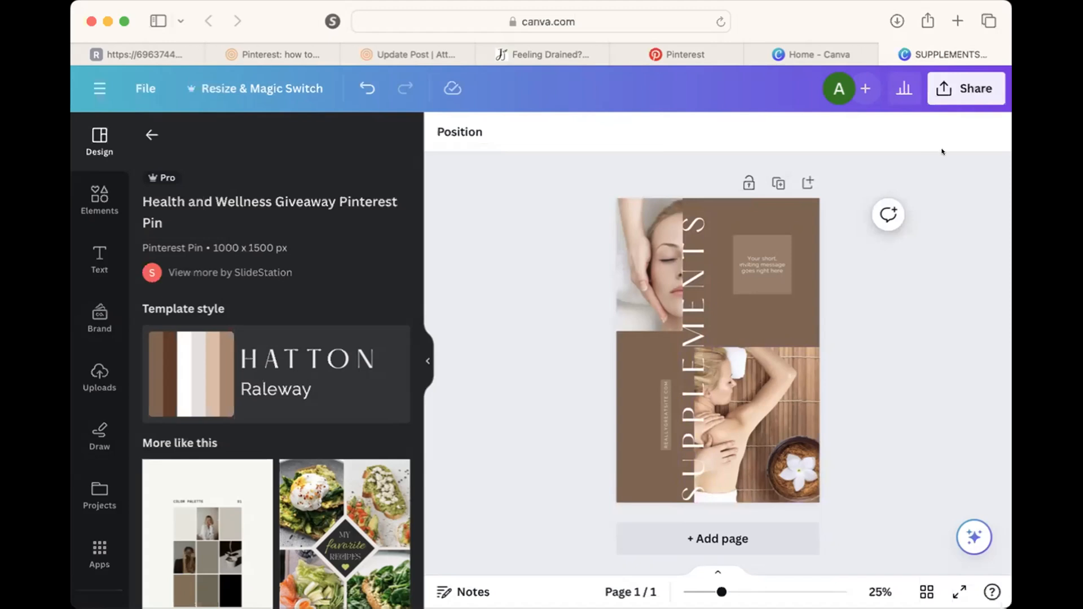
Download the design as a PNG at 1,000 × 1,500 px and check that the download completes
{"action": "left_click", "coordinate": [965, 88]}
{"action": "left_click", "coordinate": [773, 501]}
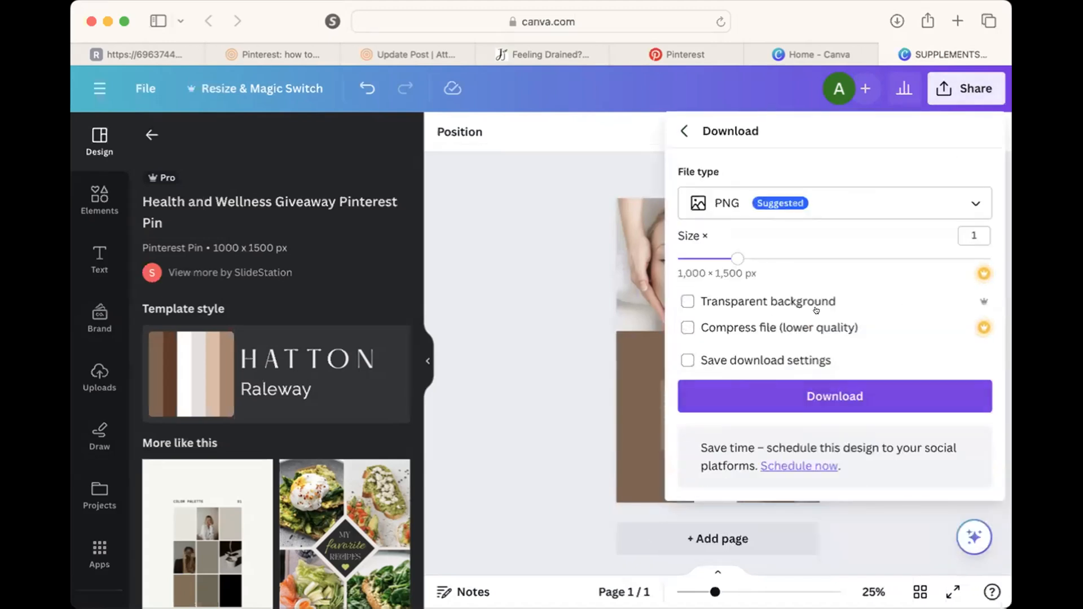
{"action": "left_click", "coordinate": [784, 396]}
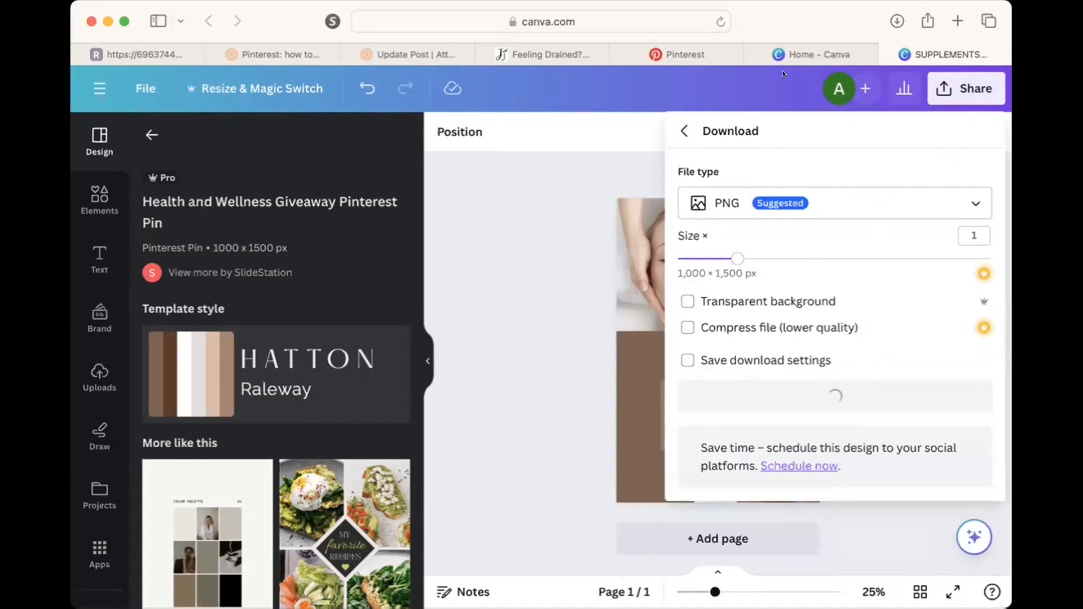
{"action": "mouse_move", "coordinate": [688, 46]}
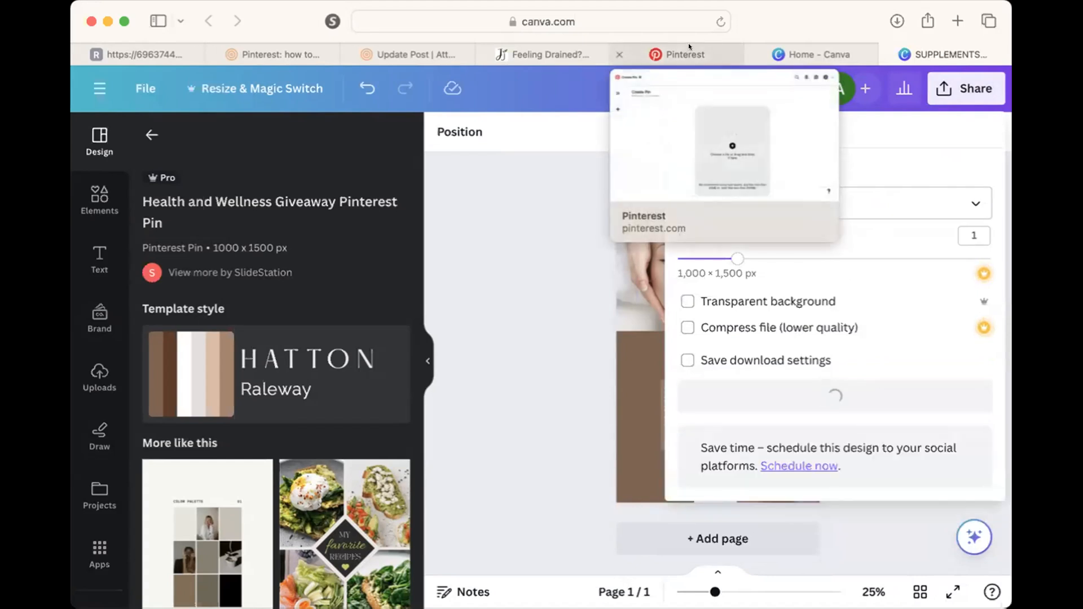
{"action": "left_click", "coordinate": [688, 47]}
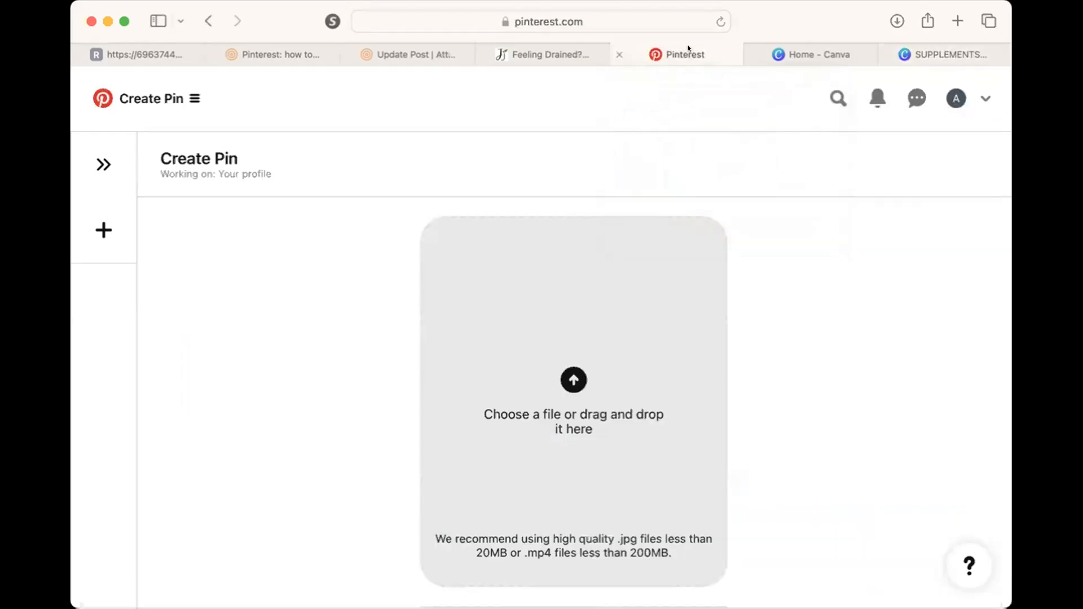
{"action": "left_click", "coordinate": [942, 54]}
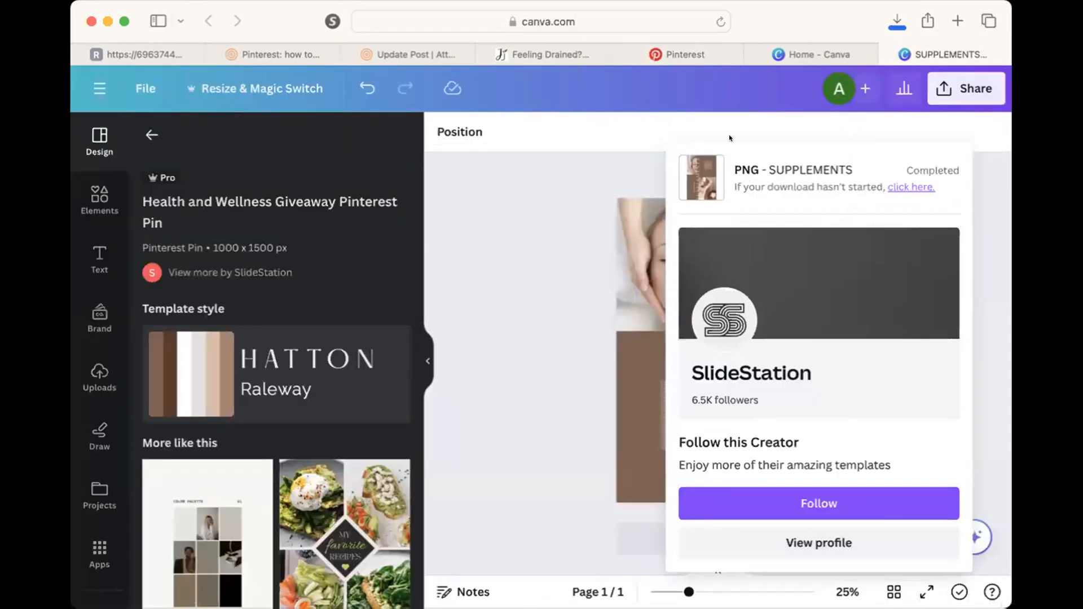
Switch to Pinterest and upload the downloaded SUPPLEMENTS image to the new Pin, showing its title field
{"action": "left_click", "coordinate": [683, 54]}
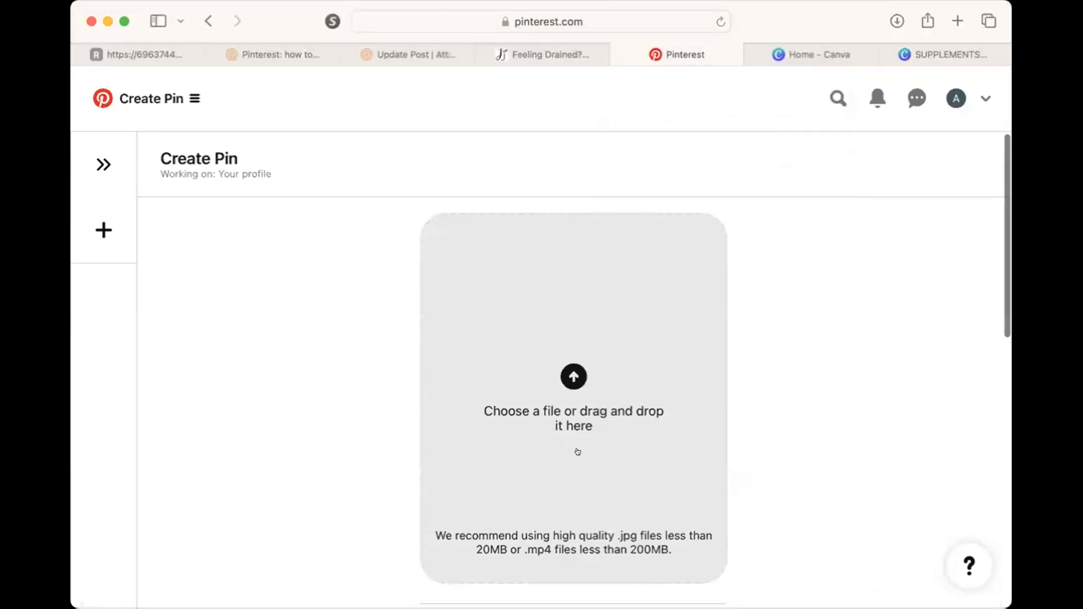
{"action": "scroll", "coordinate": [578, 452], "scroll_direction": "down", "scroll_amount": 4}
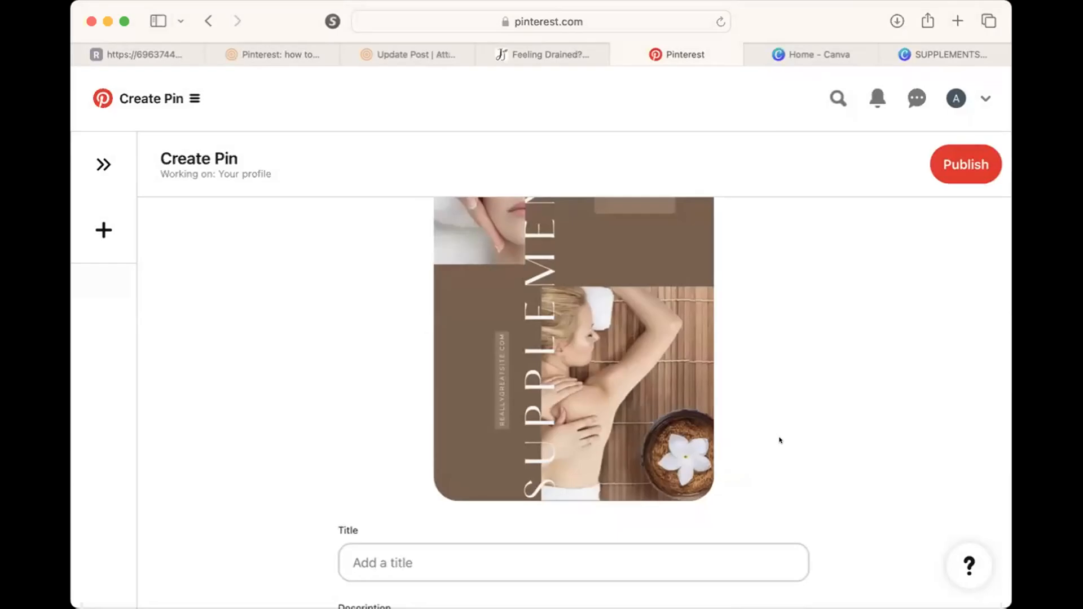
Paste the AttractWell blog post's URL into the Pin's link field and check the board chooser without selecting a board
{"action": "scroll", "coordinate": [778, 440], "scroll_direction": "down", "scroll_amount": 3}
{"action": "scroll", "coordinate": [777, 439], "scroll_direction": "down", "scroll_amount": 2}
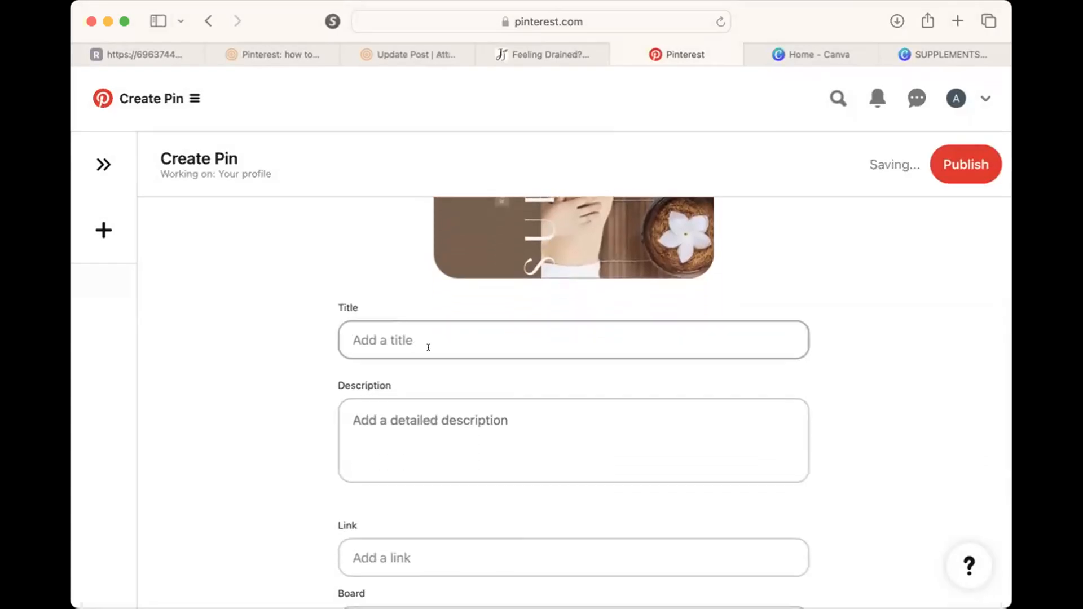
{"action": "scroll", "coordinate": [493, 490], "scroll_direction": "down", "scroll_amount": 3}
{"action": "left_click", "coordinate": [417, 382]}
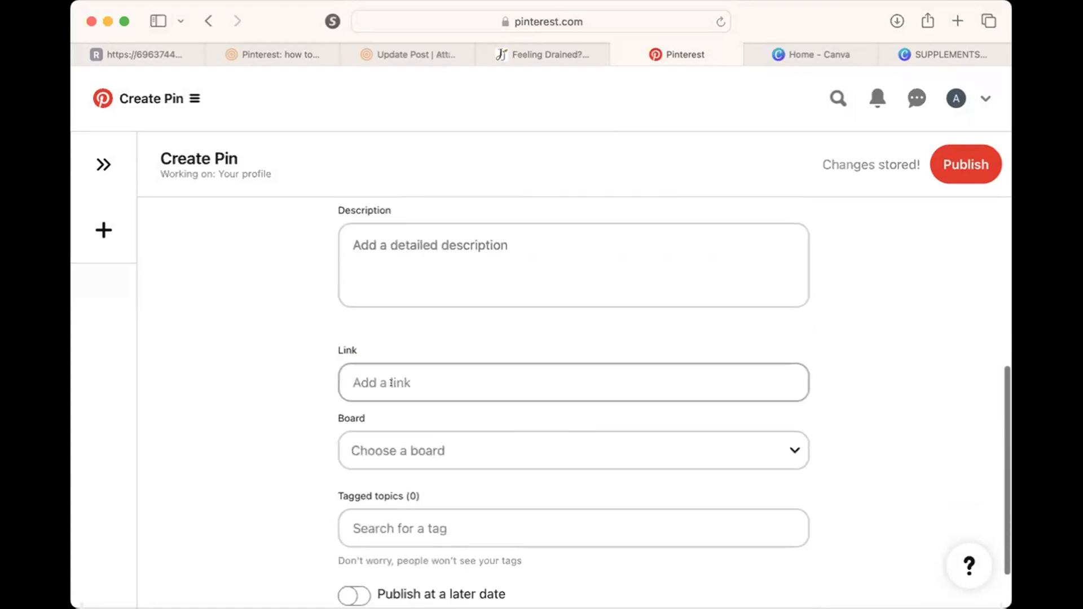
{"action": "key", "text": "super+v"}
{"action": "left_click", "coordinate": [418, 438]}
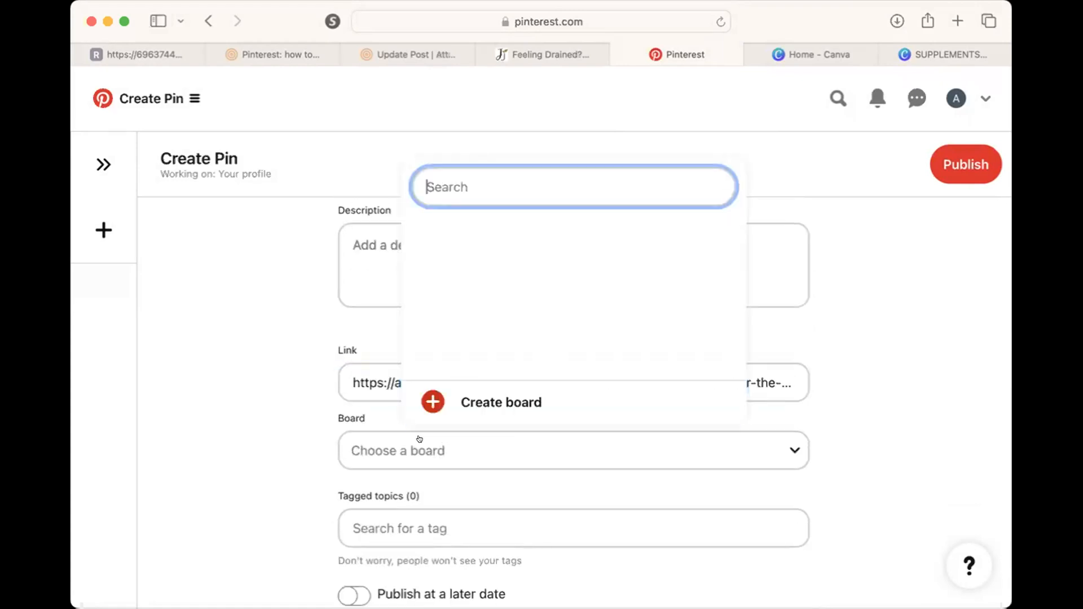
{"action": "left_click", "coordinate": [955, 451]}
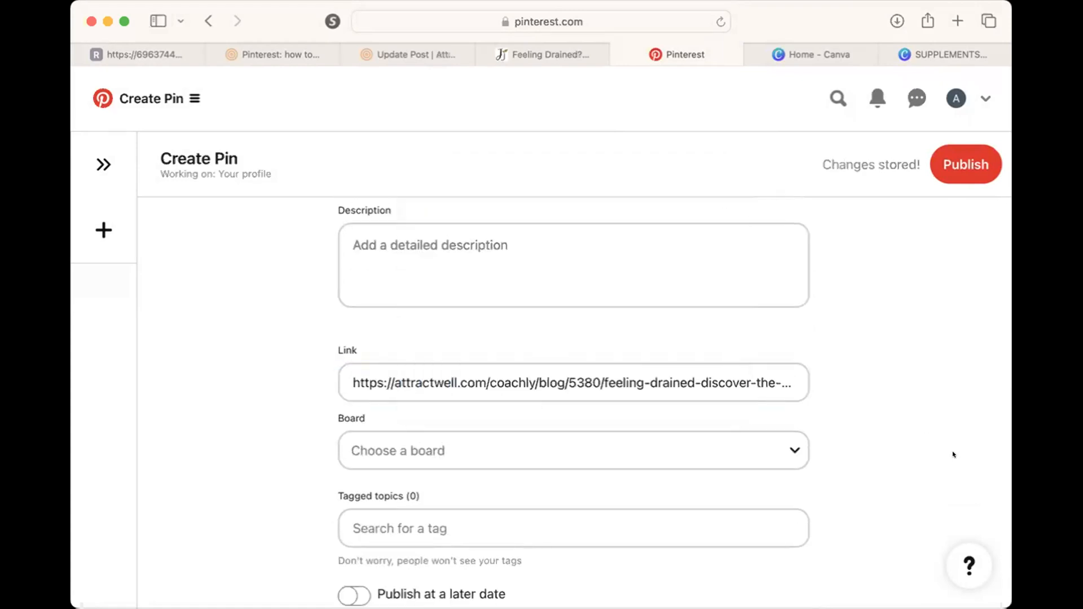
Turn on publishing at a later date for the Pin and return to its image
{"action": "scroll", "coordinate": [954, 452], "scroll_direction": "down", "scroll_amount": 2}
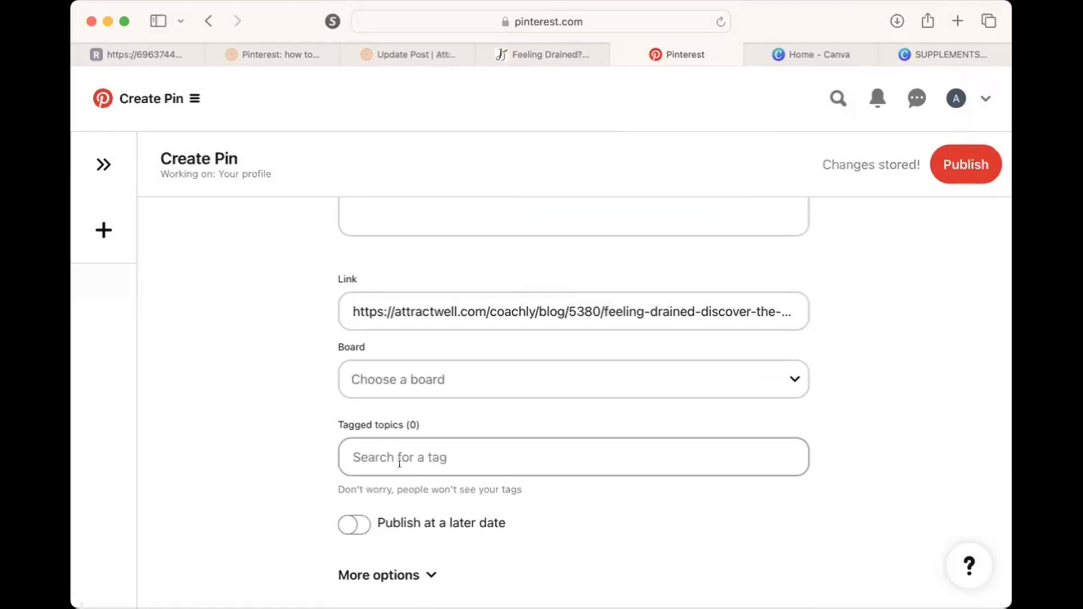
{"action": "left_click", "coordinate": [354, 524]}
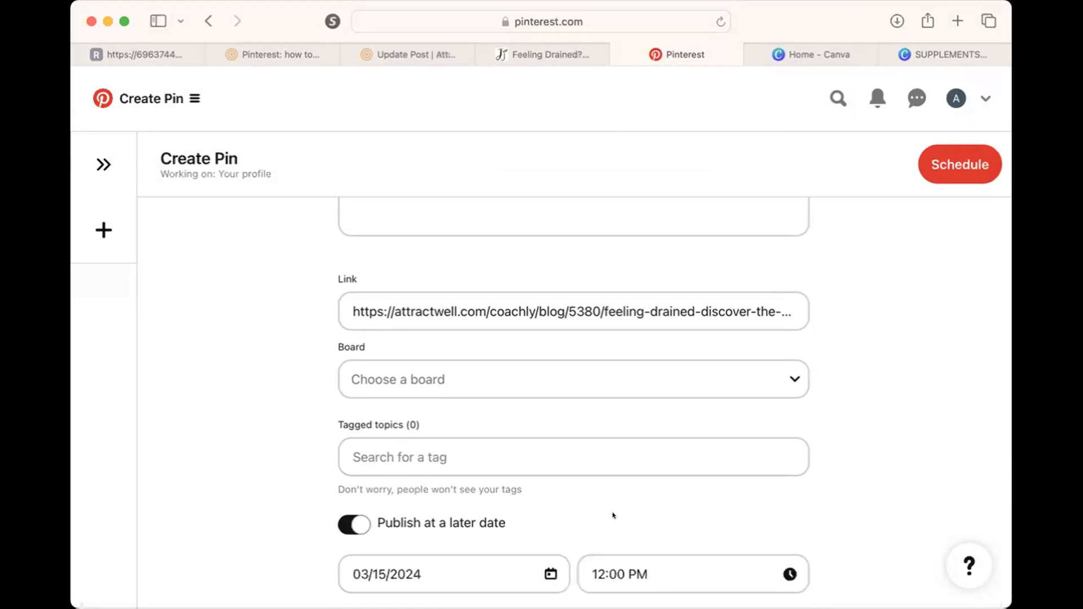
{"action": "scroll", "coordinate": [648, 513], "scroll_direction": "down", "scroll_amount": 2}
{"action": "scroll", "coordinate": [807, 423], "scroll_direction": "up", "scroll_amount": 6}
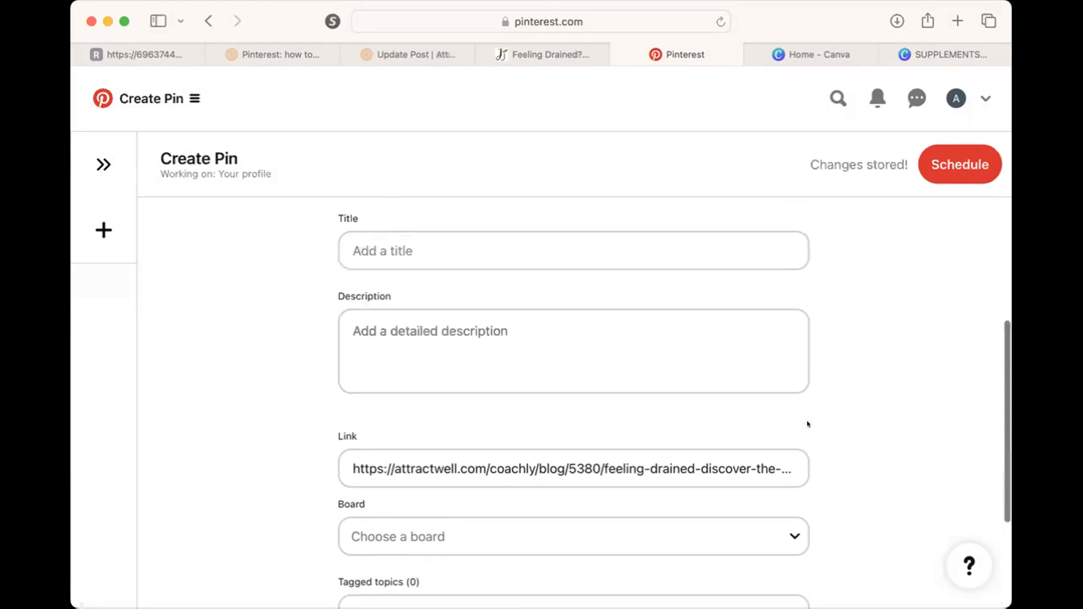
{"action": "scroll", "coordinate": [806, 423], "scroll_direction": "up", "scroll_amount": 6}
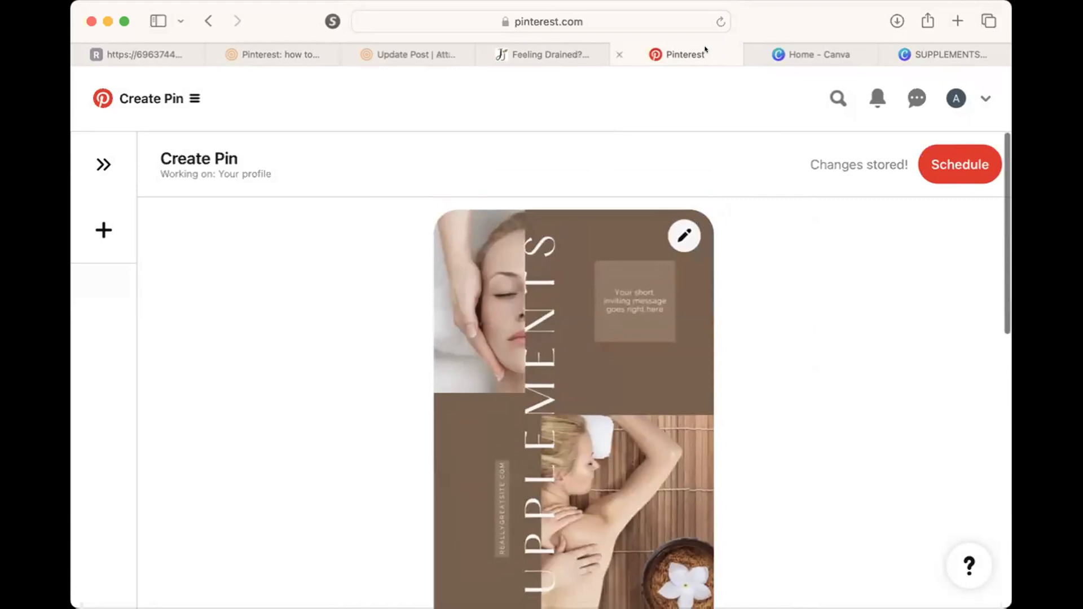
Switch to the Canva design, delete the face photo with its frame, and widen the massage photo to the full page width
{"action": "left_click", "coordinate": [930, 49]}
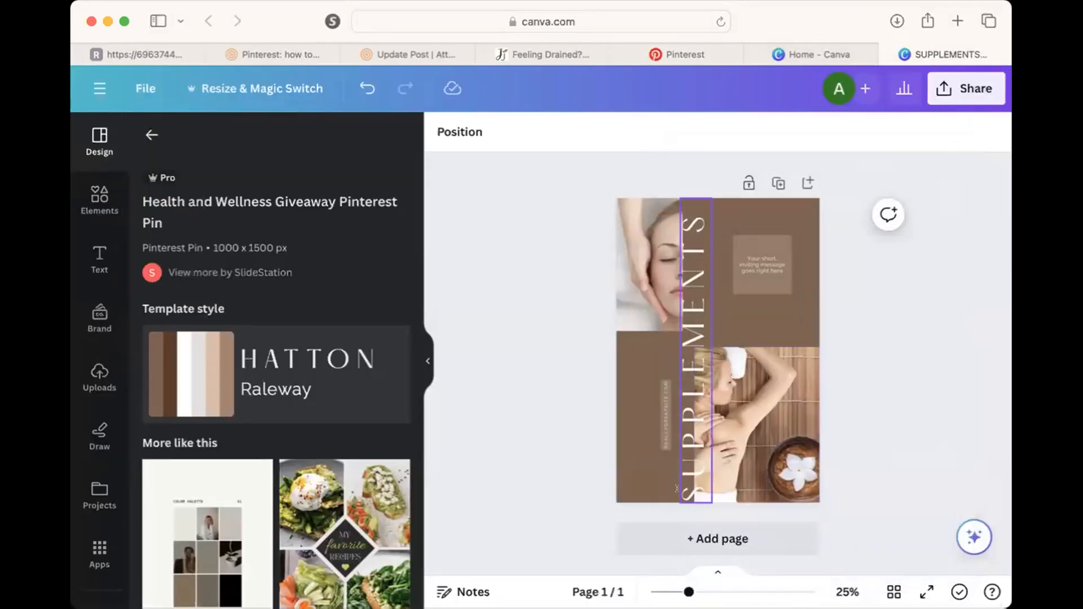
{"action": "left_click", "coordinate": [626, 322]}
{"action": "key", "text": "Delete"}
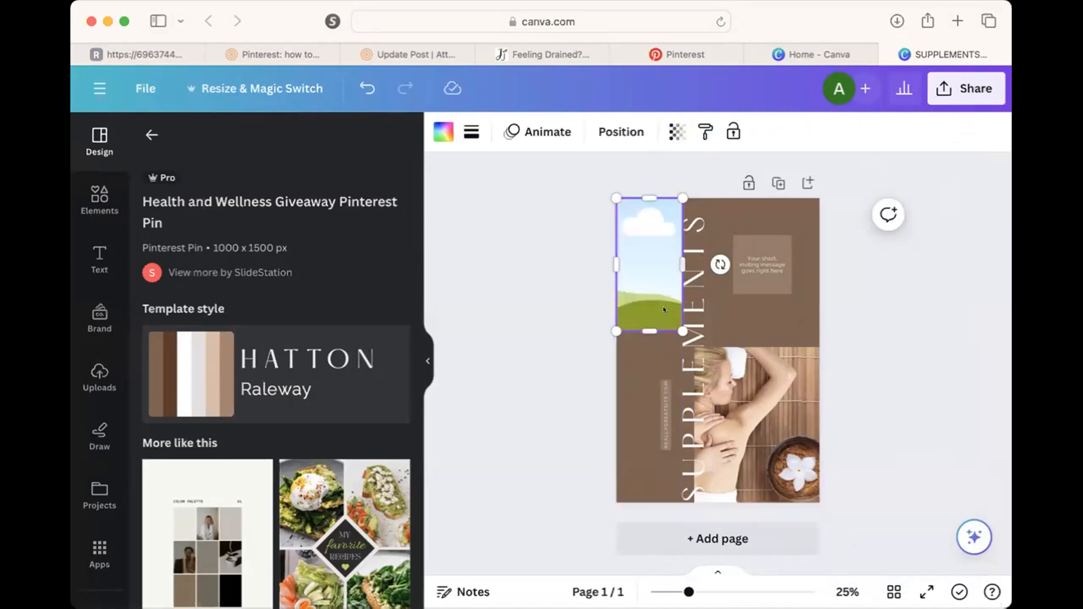
{"action": "key", "text": "Delete"}
{"action": "left_click", "coordinate": [733, 394]}
{"action": "left_click_drag", "start_coordinate": [712, 424], "coordinate": [602, 416]}
Tilt the SUPPLEMENTS heading diagonally, wrap it onto two lines, and place it in the brown area above the photo
{"action": "left_click", "coordinate": [697, 462]}
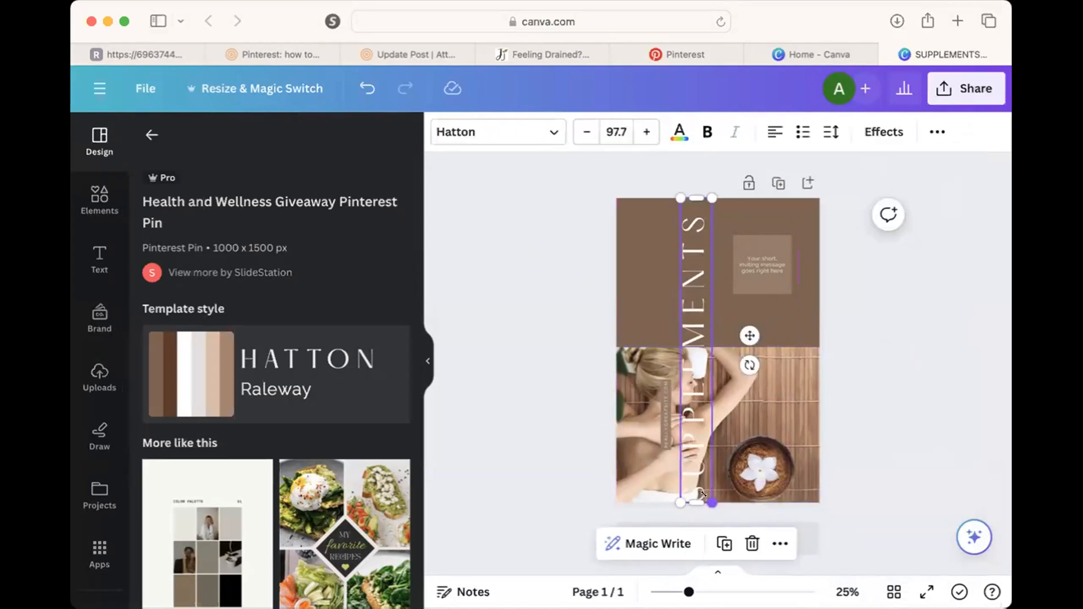
{"action": "left_click_drag", "start_coordinate": [749, 365], "coordinate": [706, 361]}
{"action": "left_click_drag", "start_coordinate": [584, 451], "coordinate": [680, 383]}
{"action": "left_click_drag", "start_coordinate": [715, 324], "coordinate": [664, 278]}
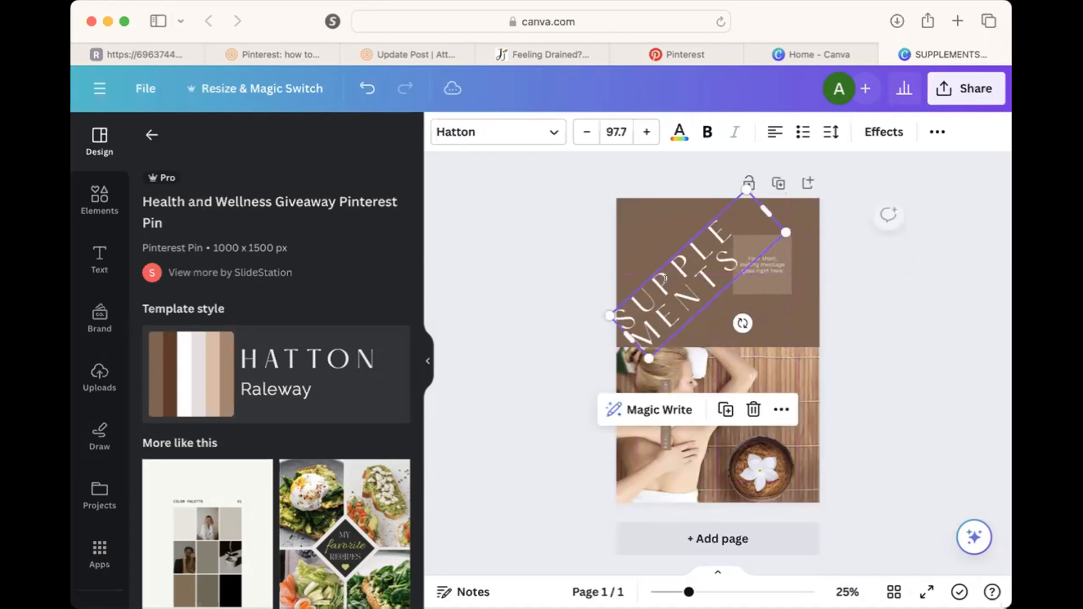
{"action": "left_click", "coordinate": [890, 436]}
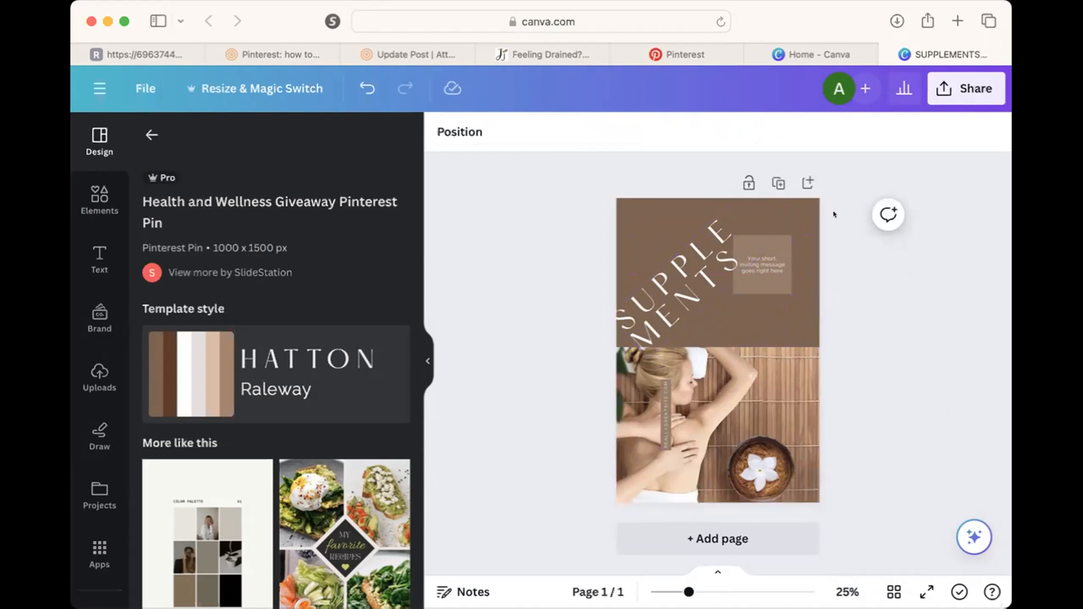
Switch to Pinterest and review the Pin draft's image, title, description, link, board, tagged topics and scheduling fields
{"action": "left_click", "coordinate": [683, 54]}
{"action": "scroll", "coordinate": [678, 381], "scroll_direction": "down", "scroll_amount": 2}
{"action": "scroll", "coordinate": [678, 381], "scroll_direction": "up", "scroll_amount": 1}
{"action": "scroll", "coordinate": [756, 428], "scroll_direction": "down", "scroll_amount": 3}
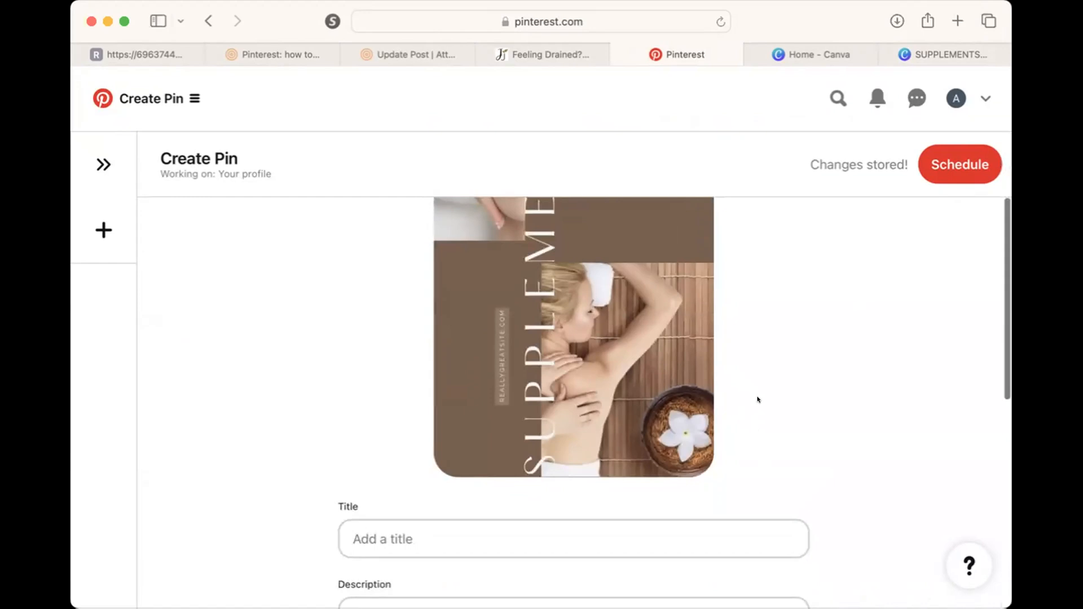
{"action": "scroll", "coordinate": [756, 400], "scroll_direction": "down", "scroll_amount": 6}
{"action": "scroll", "coordinate": [469, 532], "scroll_direction": "down", "scroll_amount": 2}
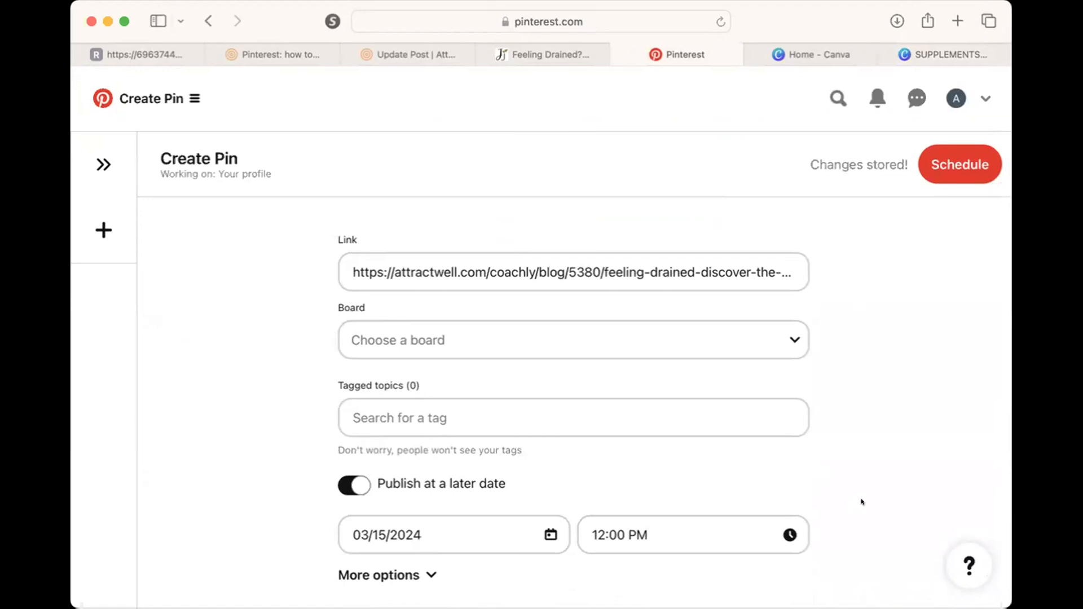
{"action": "scroll", "coordinate": [860, 499], "scroll_direction": "up", "scroll_amount": 8}
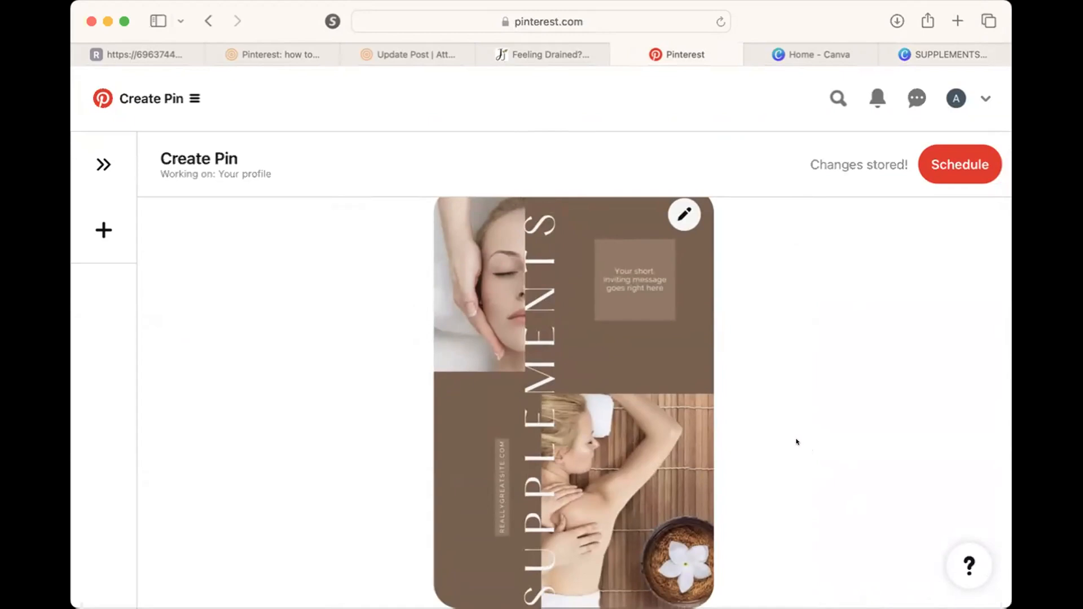
{"action": "scroll", "coordinate": [795, 441], "scroll_direction": "down", "scroll_amount": 3}
{"action": "scroll", "coordinate": [793, 440], "scroll_direction": "up", "scroll_amount": 4}
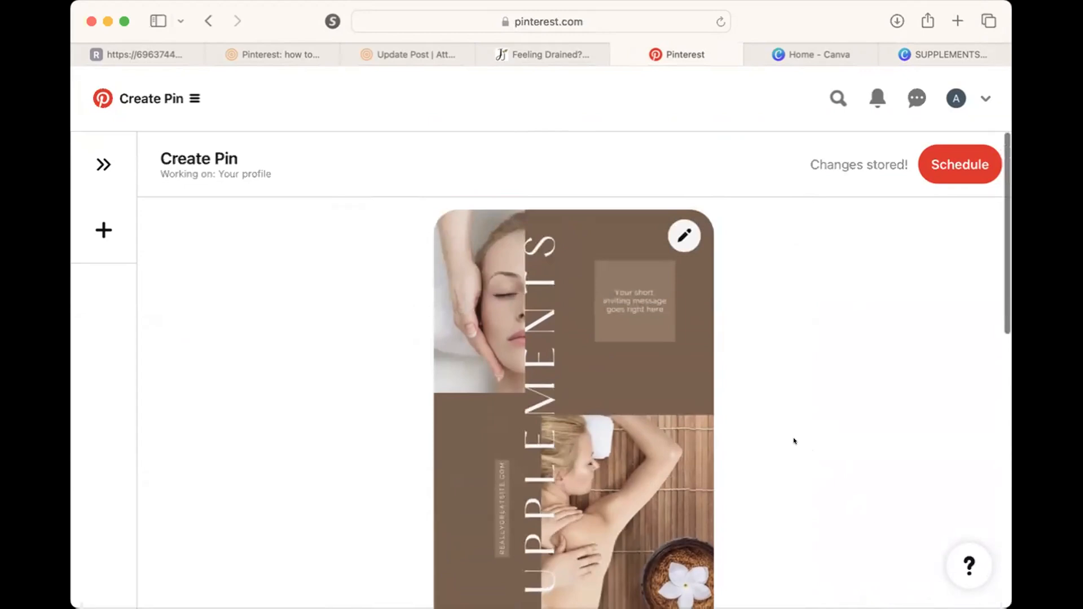
{"action": "scroll", "coordinate": [793, 441], "scroll_direction": "down", "scroll_amount": 5}
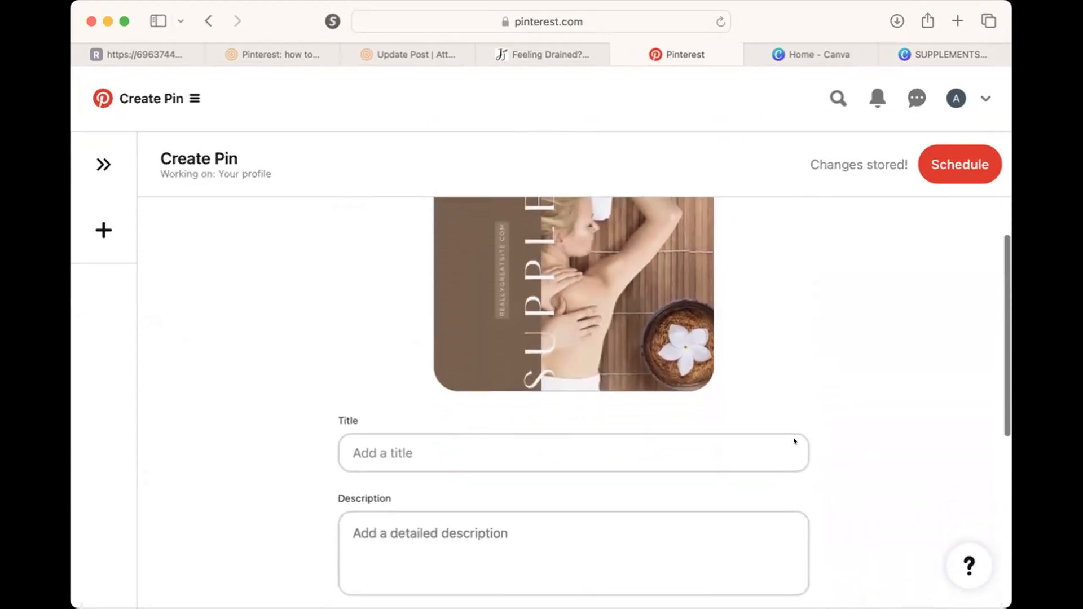
{"action": "scroll", "coordinate": [794, 440], "scroll_direction": "down", "scroll_amount": 3}
{"action": "scroll", "coordinate": [794, 440], "scroll_direction": "up", "scroll_amount": 6}
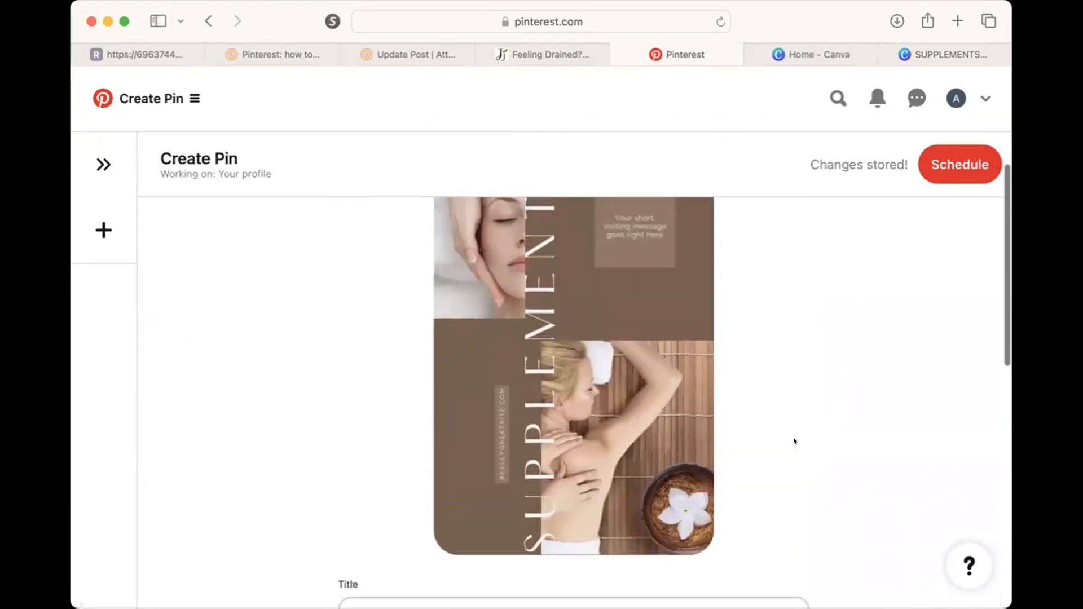
{"action": "scroll", "coordinate": [793, 438], "scroll_direction": "up", "scroll_amount": 2}
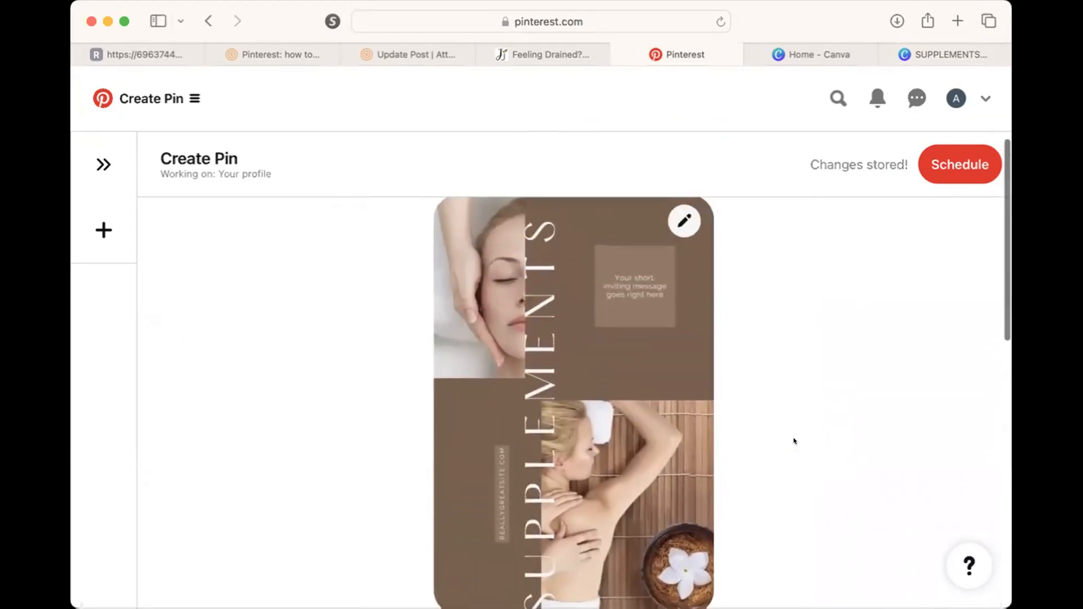
{"action": "scroll", "coordinate": [793, 438], "scroll_direction": "down", "scroll_amount": 1}
{"action": "scroll", "coordinate": [792, 438], "scroll_direction": "up", "scroll_amount": 2}
{"action": "scroll", "coordinate": [647, 421], "scroll_direction": "down", "scroll_amount": 7}
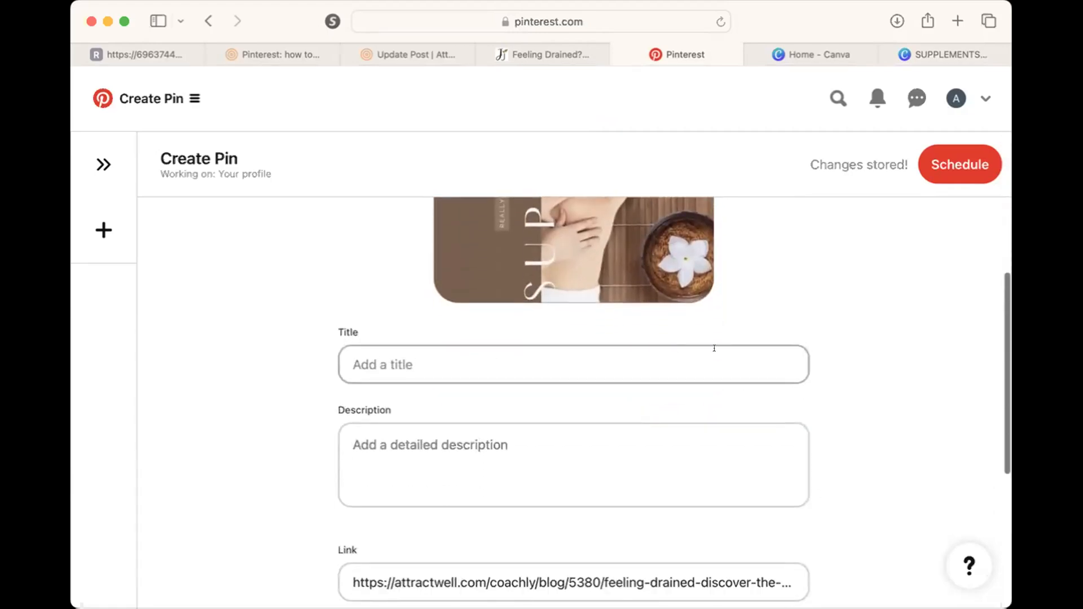
{"action": "scroll", "coordinate": [680, 503], "scroll_direction": "down", "scroll_amount": 2}
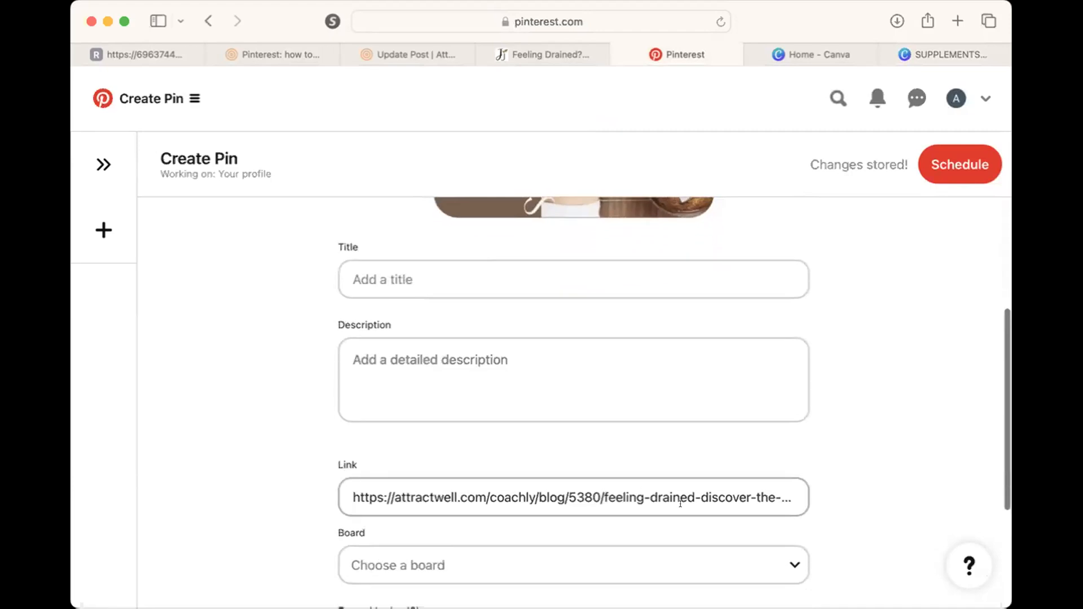
{"action": "scroll", "coordinate": [940, 379], "scroll_direction": "up", "scroll_amount": 2}
{"action": "scroll", "coordinate": [940, 379], "scroll_direction": "down", "scroll_amount": 2}
{"action": "scroll", "coordinate": [872, 425], "scroll_direction": "up", "scroll_amount": 5}
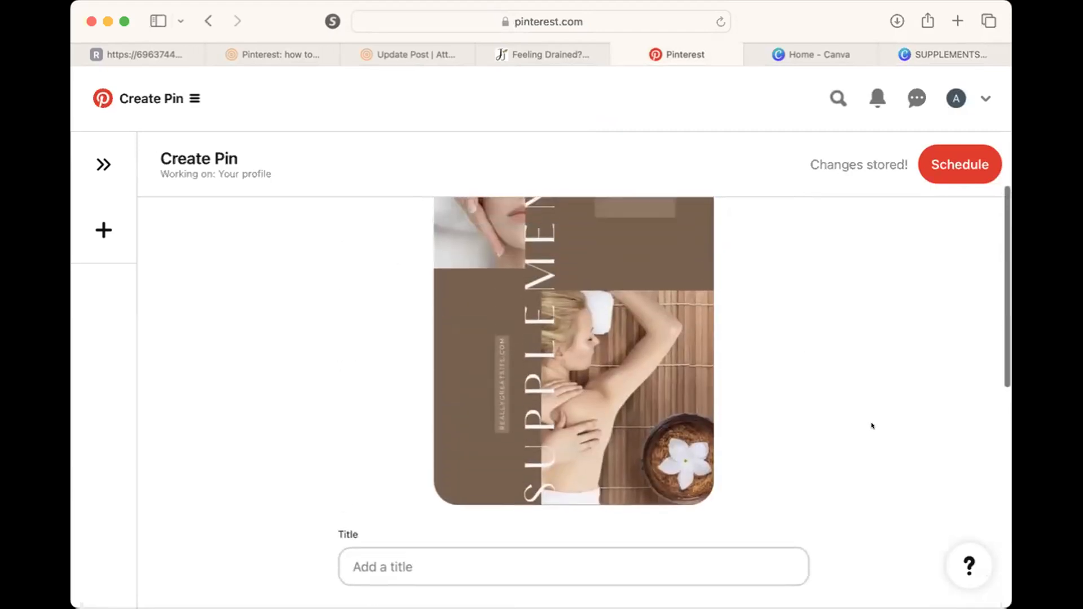
{"action": "scroll", "coordinate": [585, 383], "scroll_direction": "down", "scroll_amount": 3}
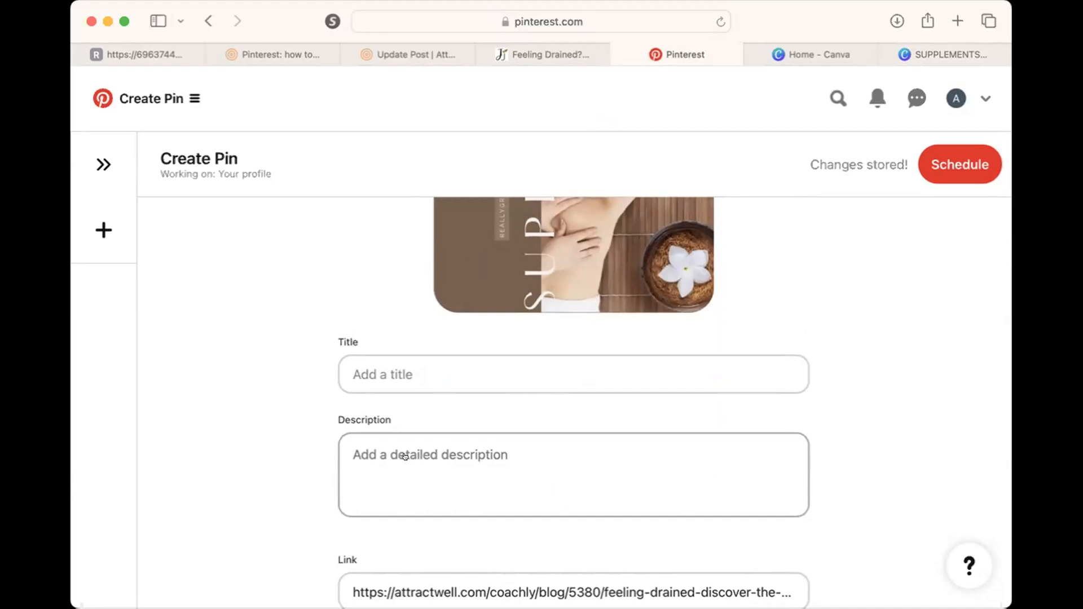
{"action": "scroll", "coordinate": [404, 455], "scroll_direction": "down", "scroll_amount": 2}
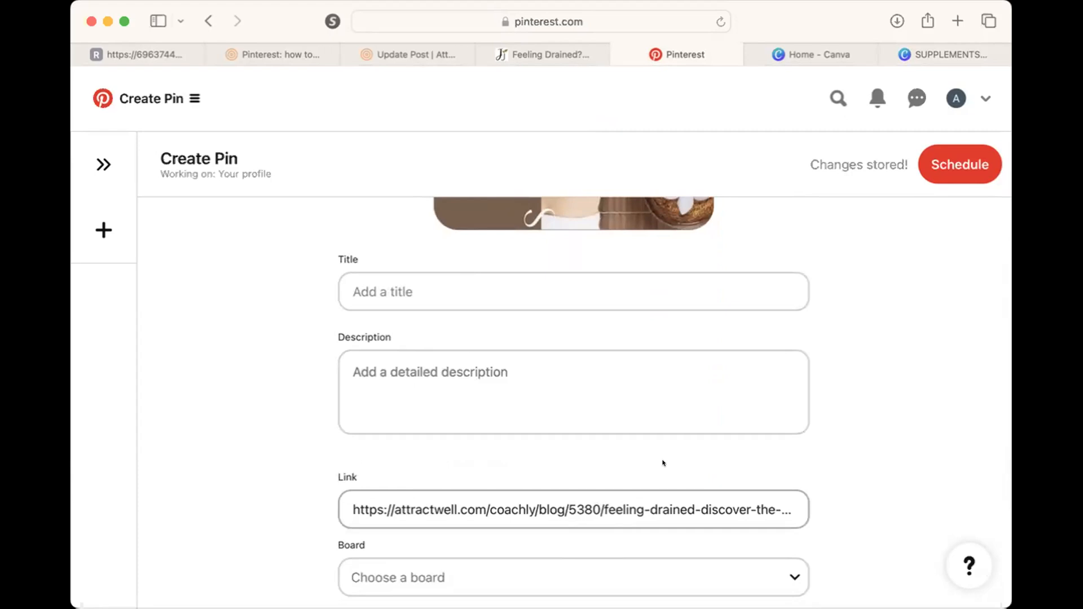
Switch to the AttractWell post editor and open the Write with AI tool
{"action": "left_click", "coordinate": [402, 56]}
{"action": "scroll", "coordinate": [141, 282], "scroll_direction": "up", "scroll_amount": 5}
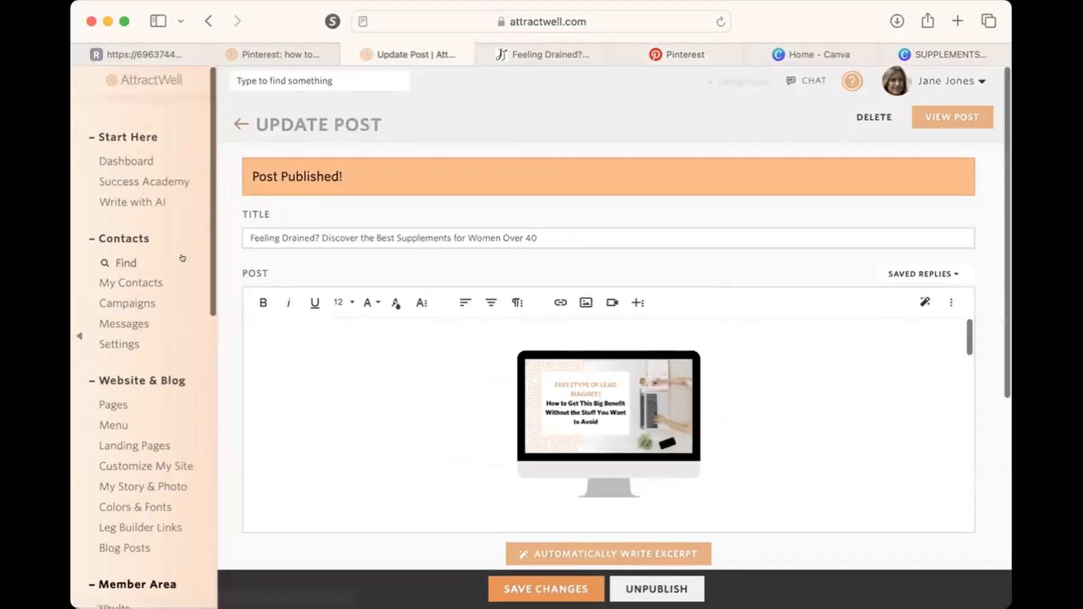
{"action": "left_click", "coordinate": [154, 176]}
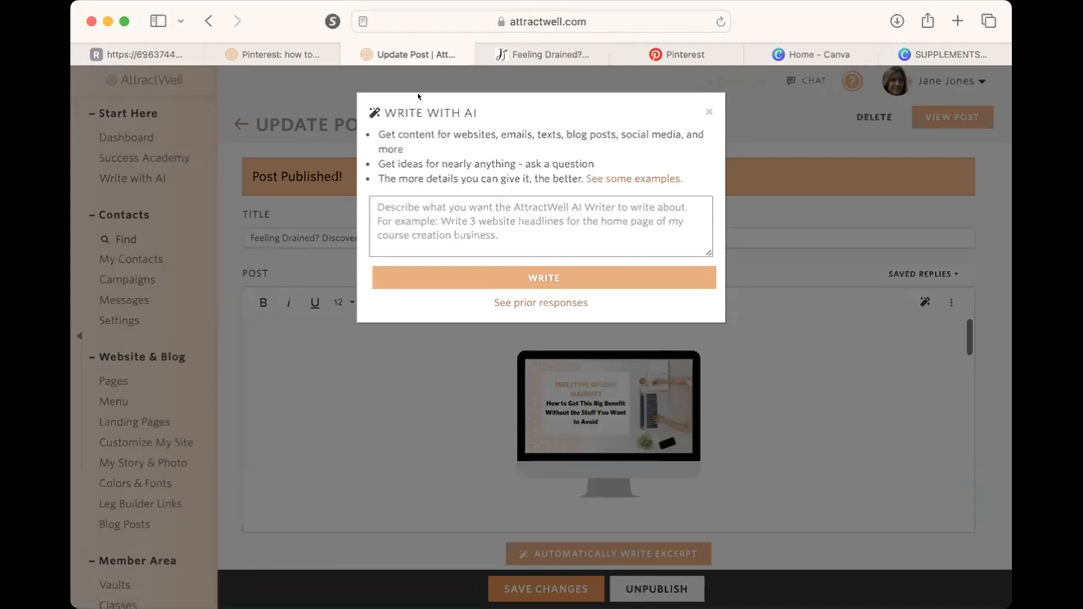
Return to the Pinning With AttractWell checklist, highlight the "Re-Pin" item, and review the Ongoing Strategy and Best Practices sections
{"action": "left_click", "coordinate": [181, 58]}
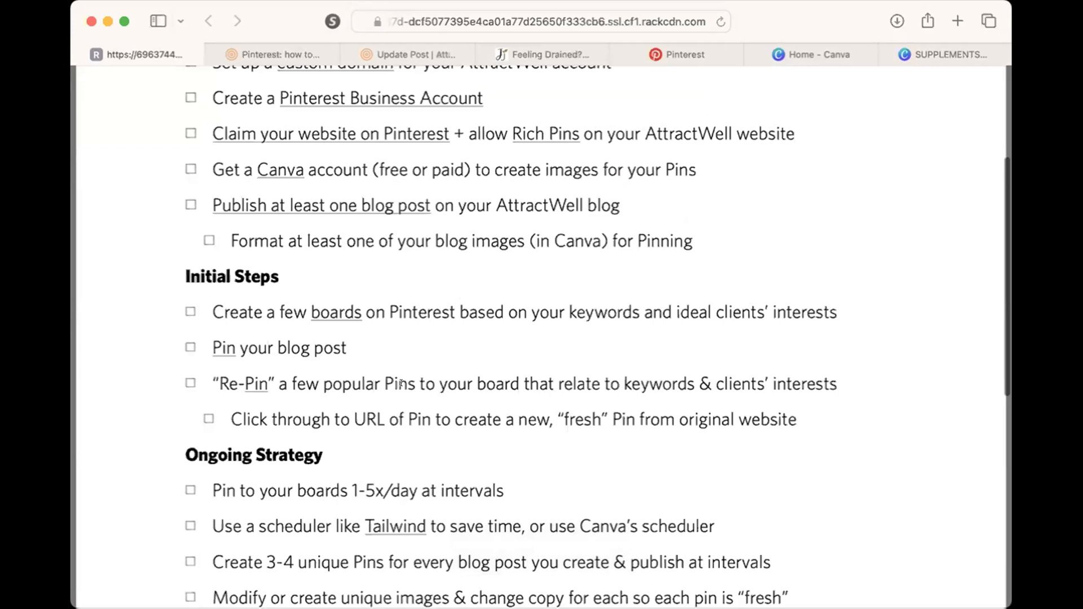
{"action": "left_click_drag", "start_coordinate": [204, 376], "coordinate": [886, 383]}
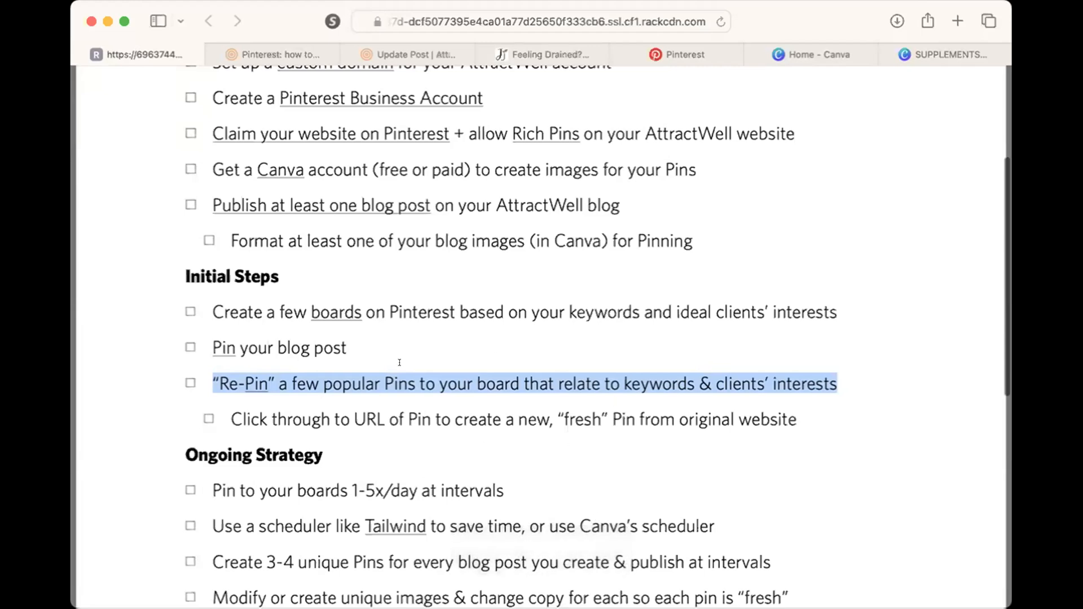
{"action": "scroll", "coordinate": [587, 439], "scroll_direction": "down", "scroll_amount": 5}
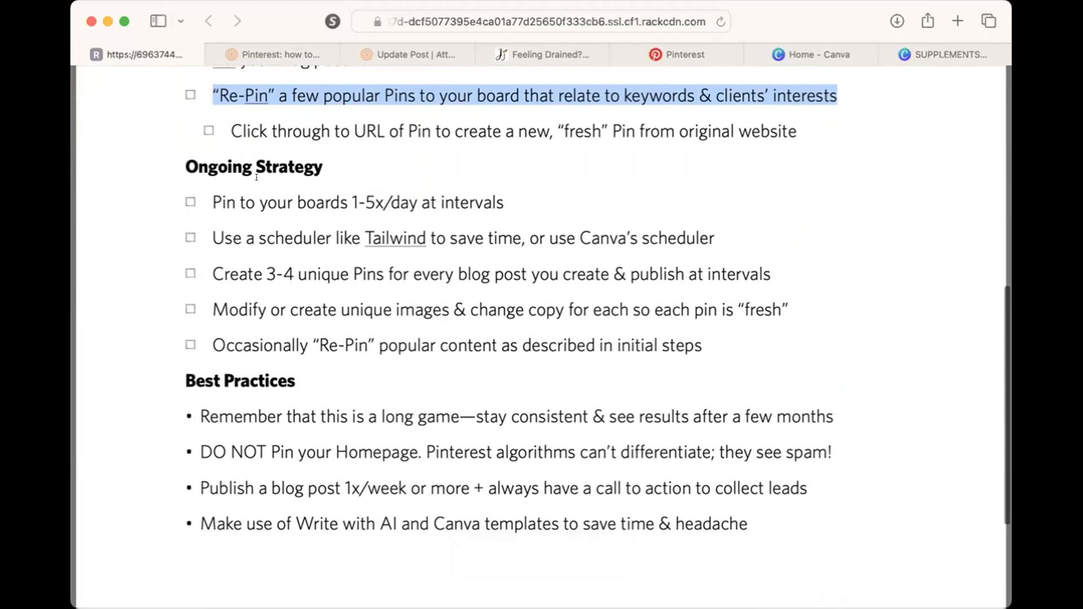
{"action": "scroll", "coordinate": [483, 362], "scroll_direction": "up", "scroll_amount": 10}
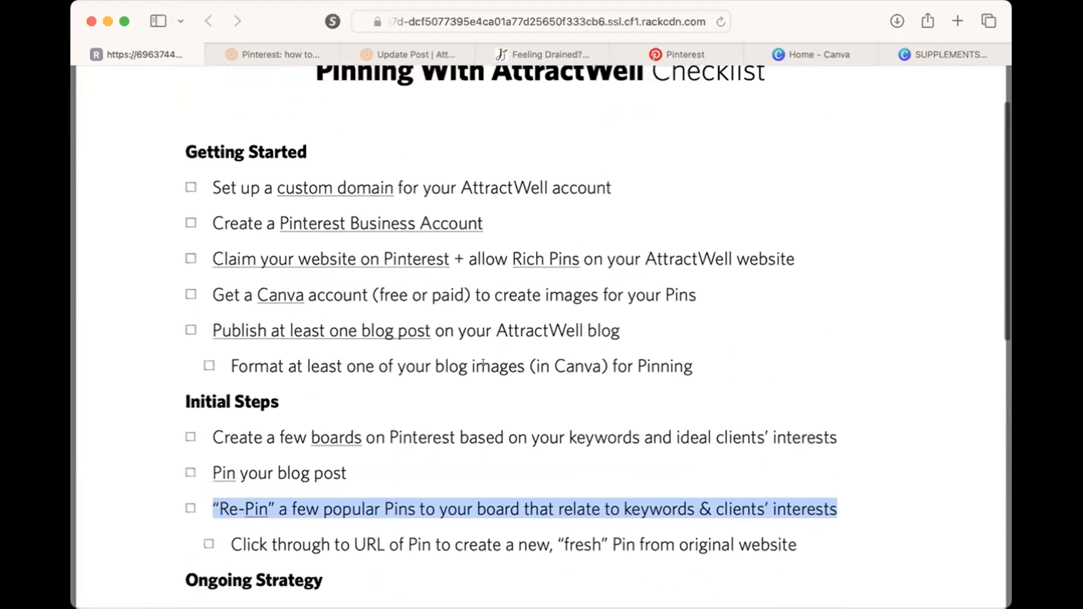
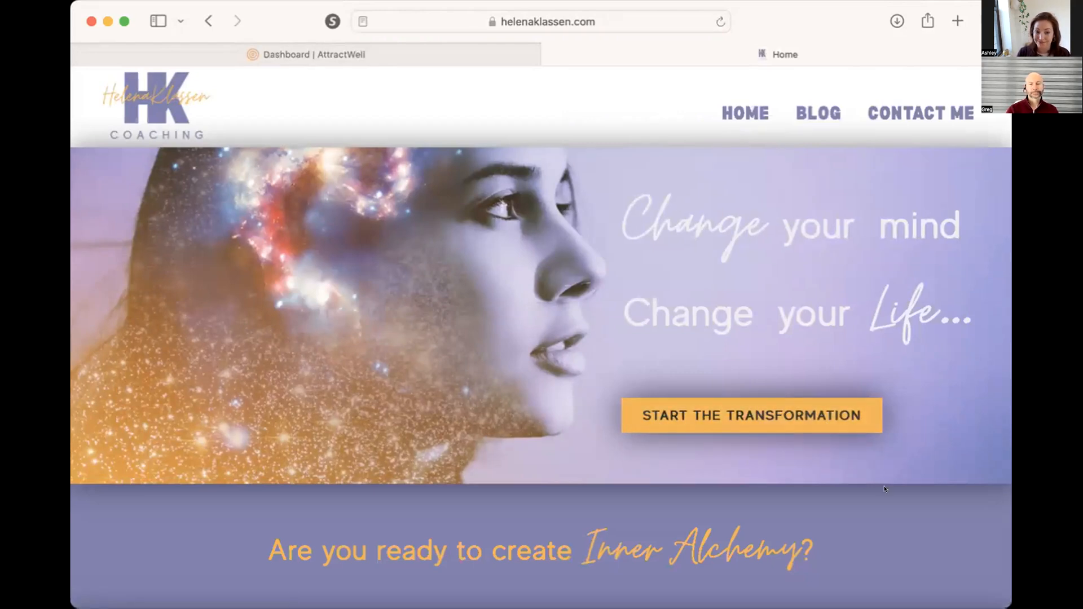
Look through the coaching website's home page down to the Community, Blog, Updates and Call tiles
{"action": "scroll", "coordinate": [875, 478], "scroll_direction": "down", "scroll_amount": 15}
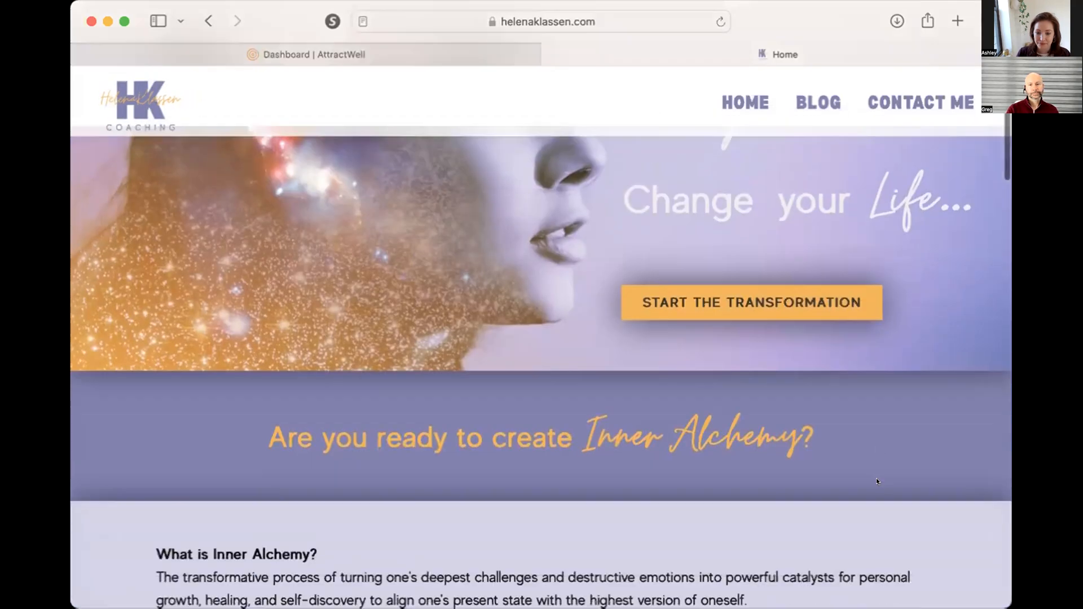
{"action": "scroll", "coordinate": [876, 479], "scroll_direction": "down", "scroll_amount": 15}
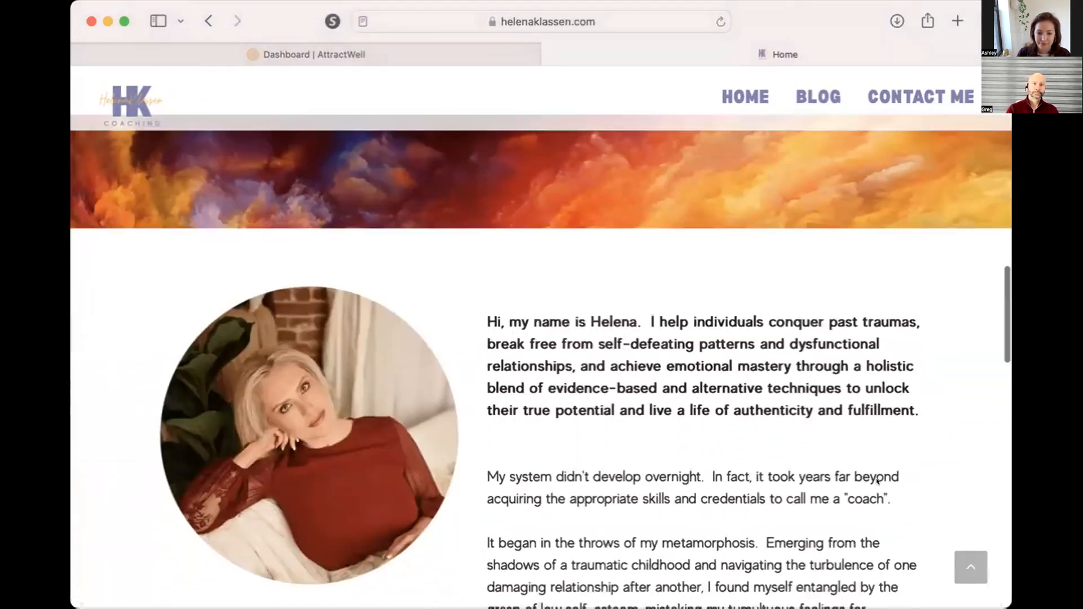
{"action": "scroll", "coordinate": [875, 478], "scroll_direction": "down", "scroll_amount": 15}
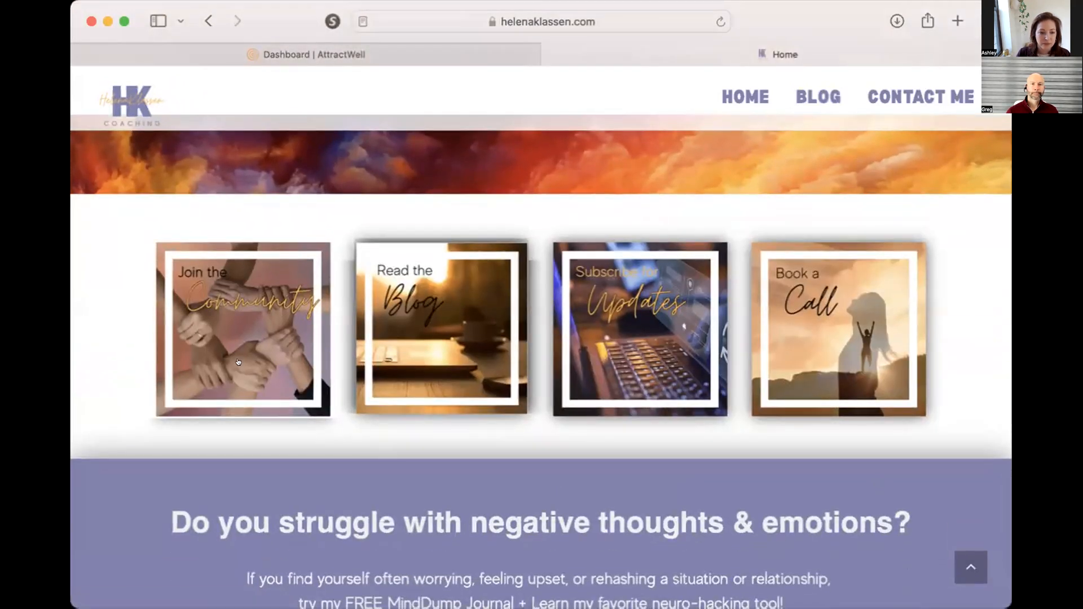
Switch to AttractWell, open the website's Home Page in the page builder, and turn on element style editing
{"action": "scroll", "coordinate": [860, 426], "scroll_direction": "down", "scroll_amount": 5}
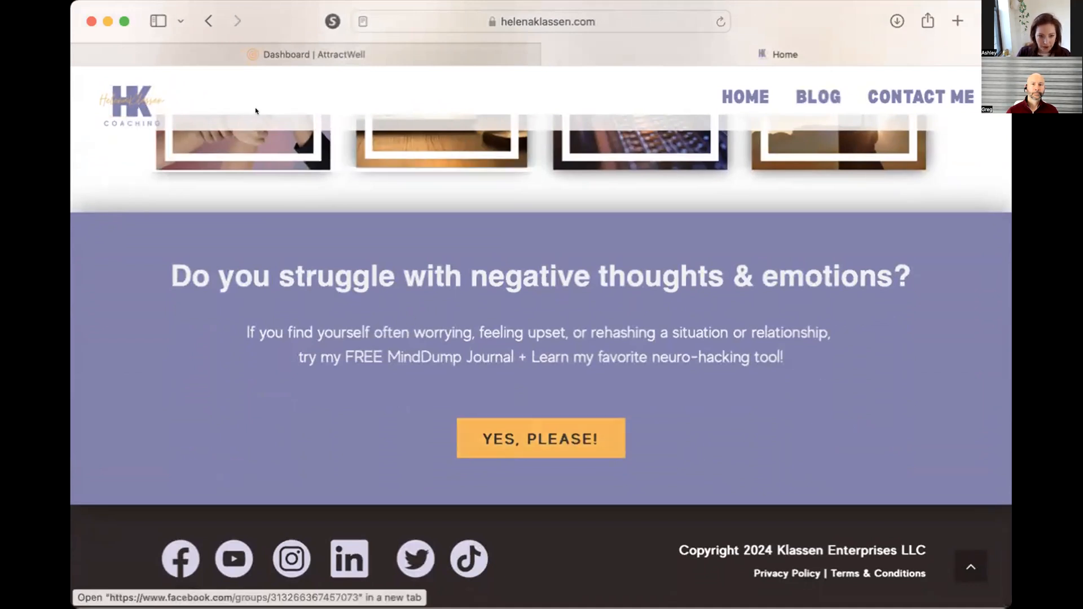
{"action": "left_click", "coordinate": [331, 52]}
{"action": "left_click", "coordinate": [115, 379]}
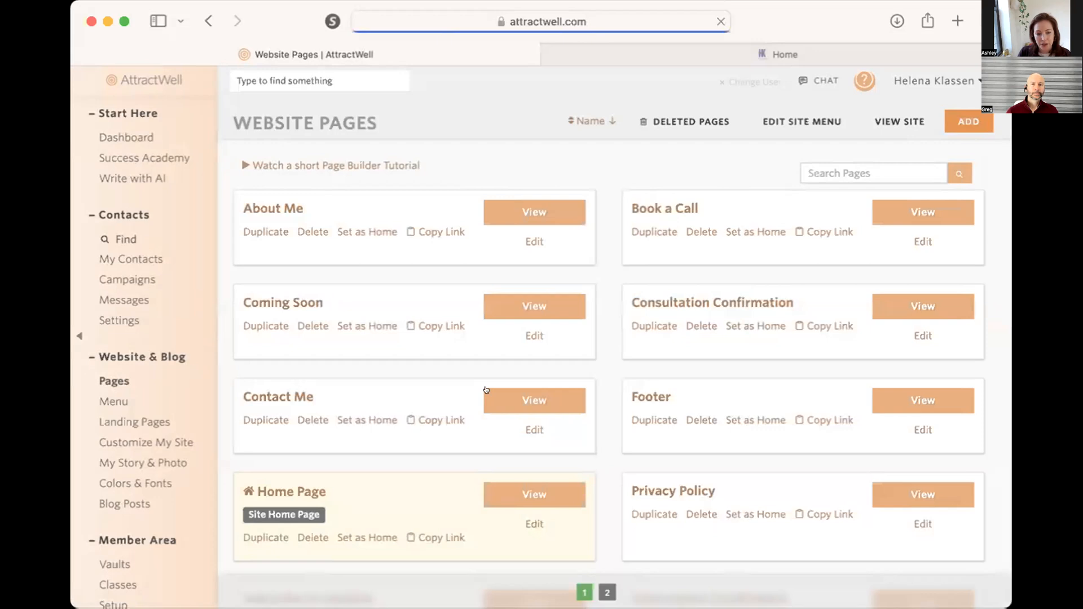
{"action": "left_click", "coordinate": [302, 482]}
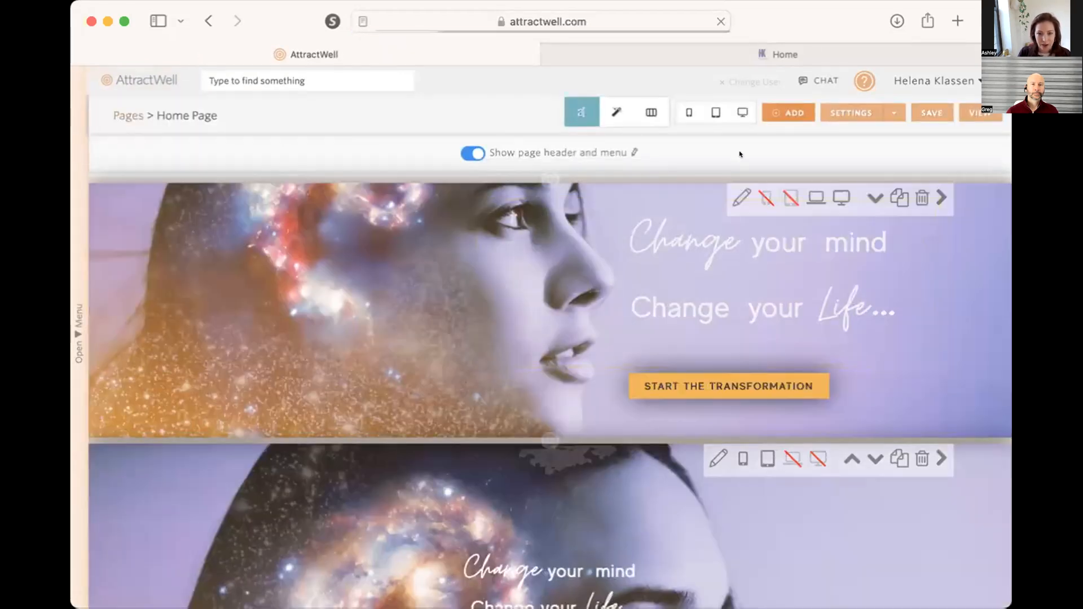
{"action": "left_click", "coordinate": [614, 105]}
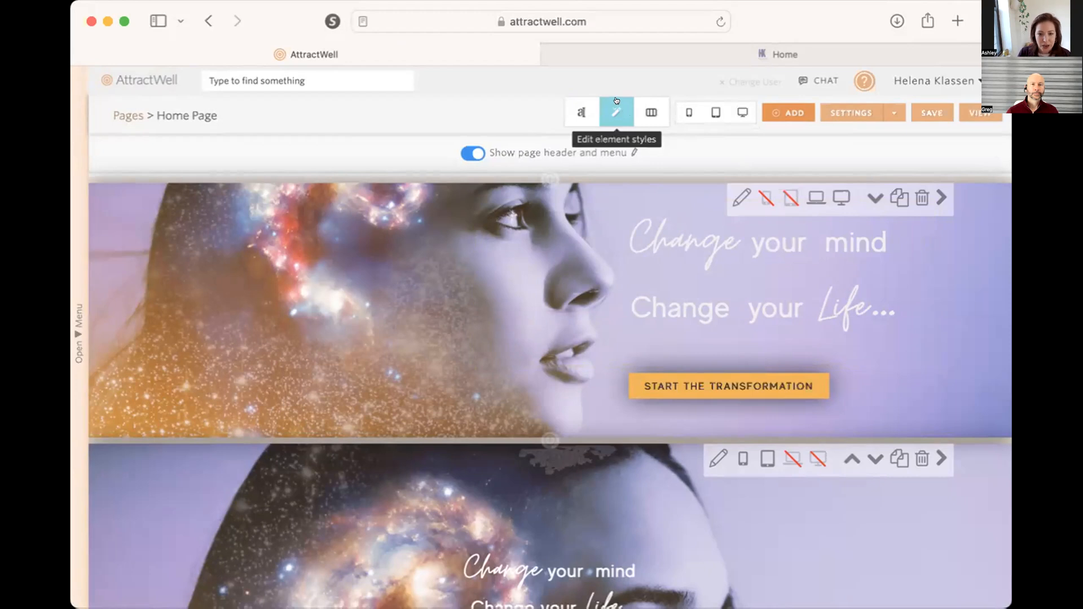
{"action": "scroll", "coordinate": [645, 351], "scroll_direction": "down", "scroll_amount": 20}
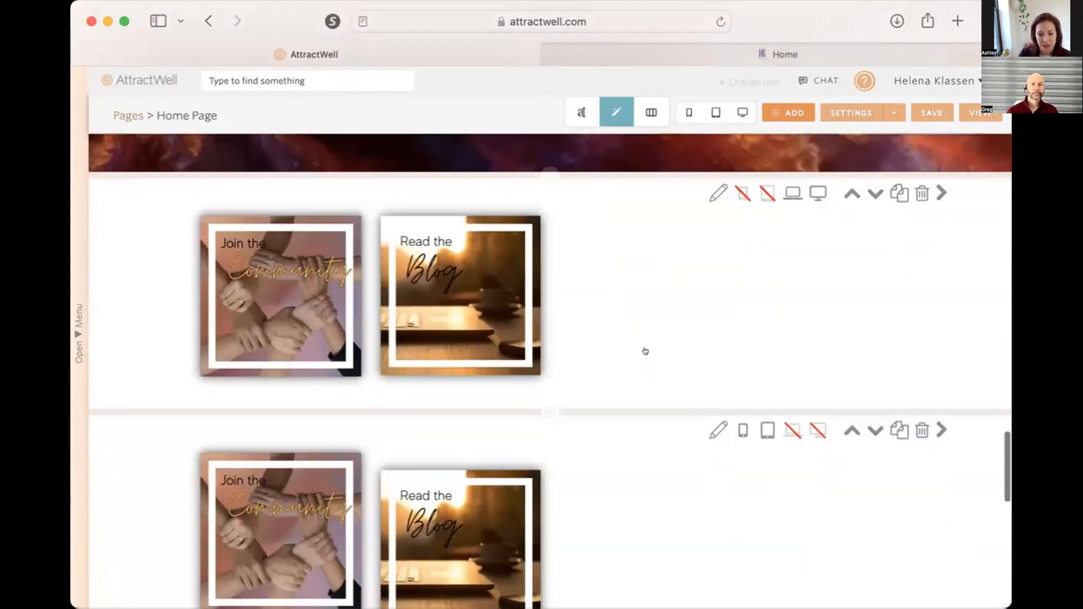
{"action": "scroll", "coordinate": [645, 351], "scroll_direction": "down", "scroll_amount": 15}
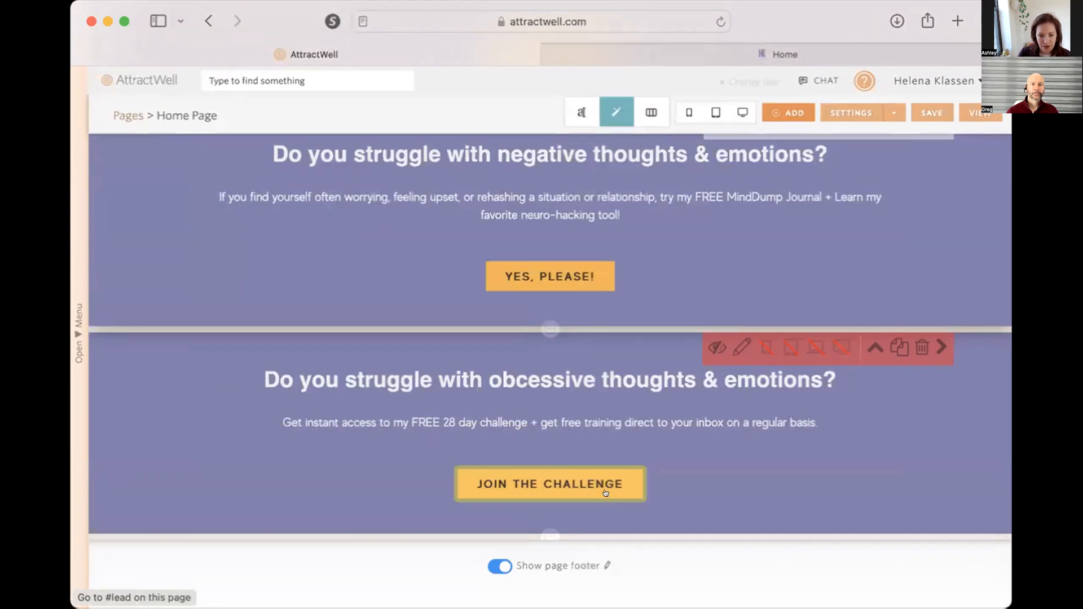
{"action": "left_click", "coordinate": [604, 492]}
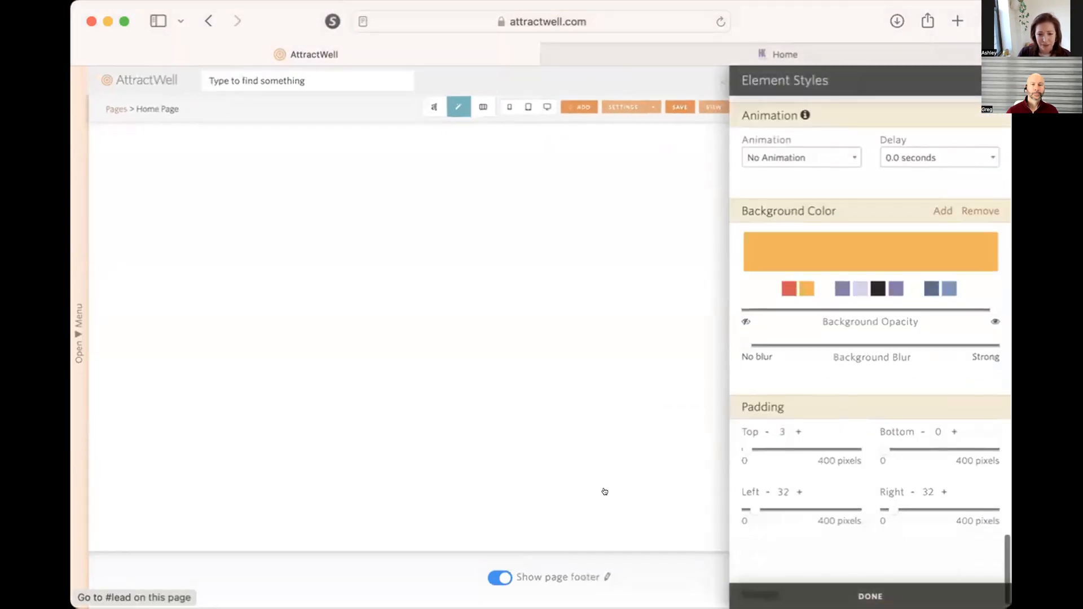
{"action": "scroll", "coordinate": [874, 477], "scroll_direction": "down", "scroll_amount": 8}
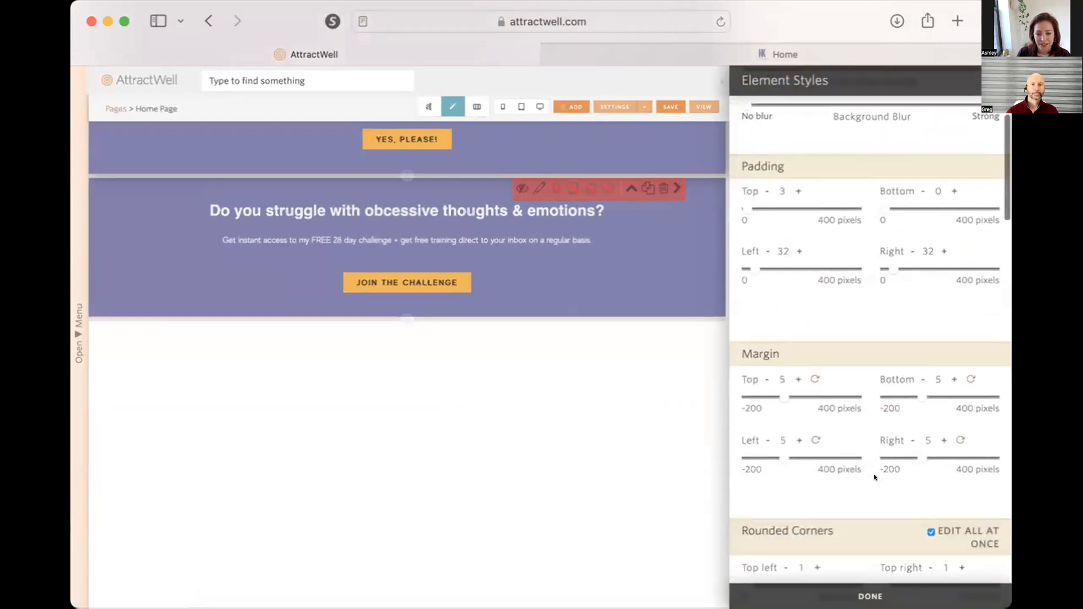
{"action": "scroll", "coordinate": [874, 477], "scroll_direction": "down", "scroll_amount": 6}
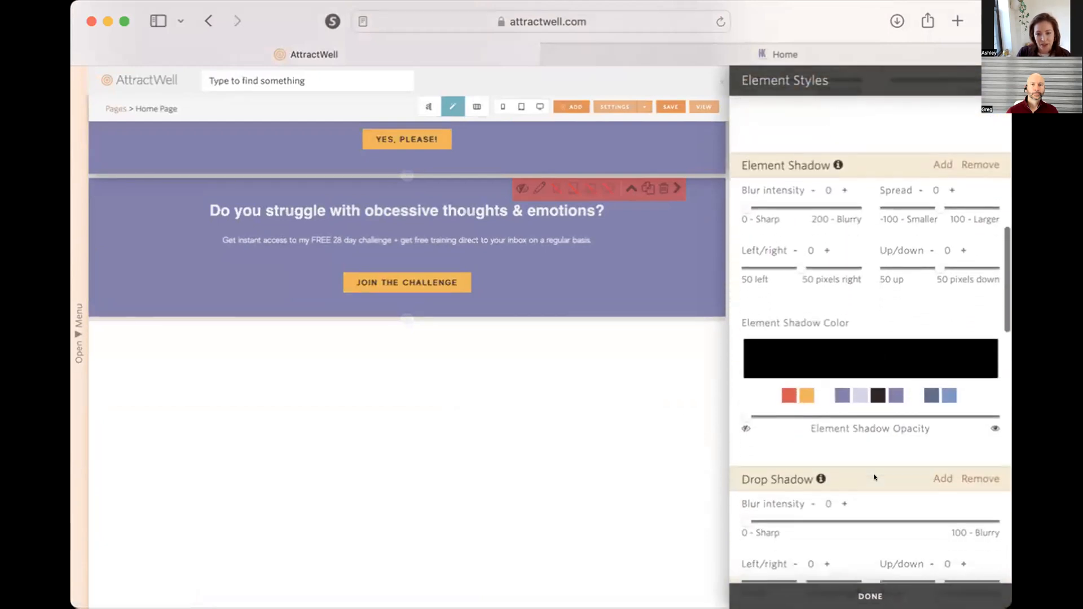
{"action": "scroll", "coordinate": [417, 242], "scroll_direction": "up", "scroll_amount": 3}
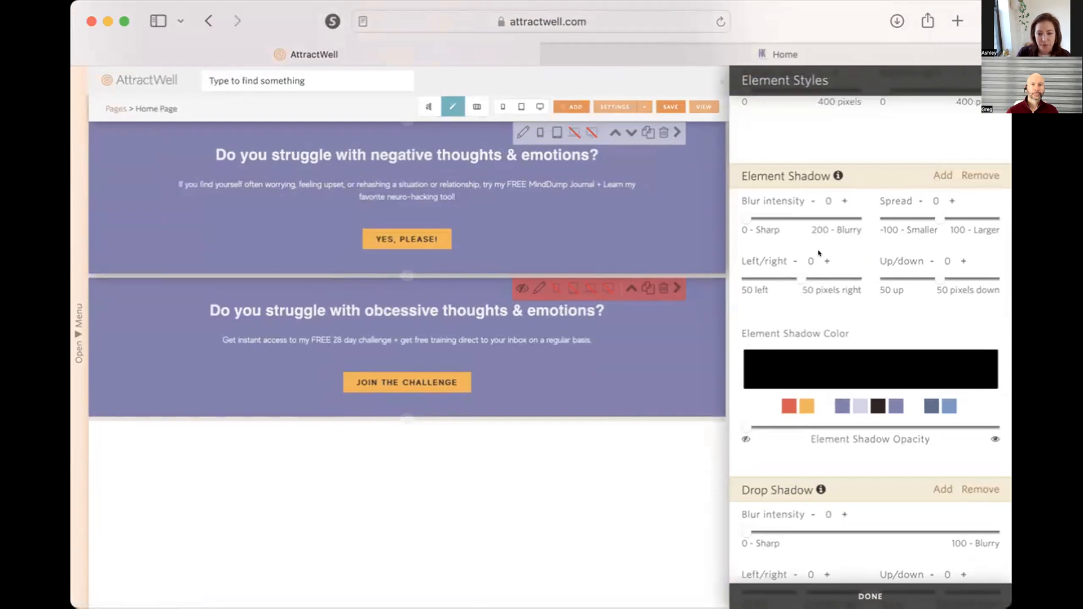
{"action": "scroll", "coordinate": [819, 252], "scroll_direction": "up", "scroll_amount": 1}
{"action": "scroll", "coordinate": [771, 303], "scroll_direction": "down", "scroll_amount": 3}
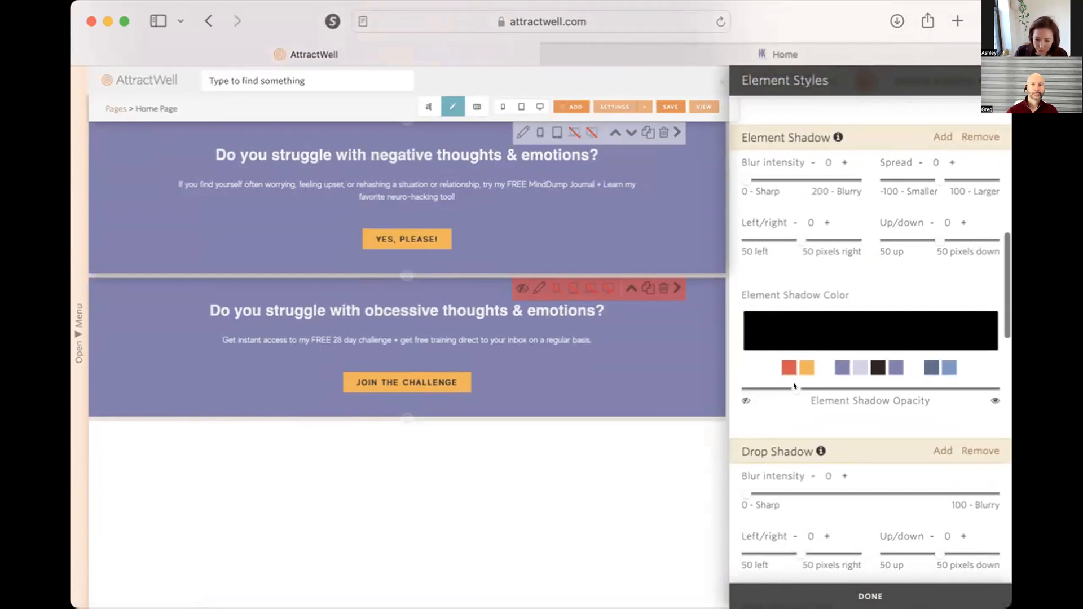
{"action": "left_click_drag", "start_coordinate": [966, 386], "coordinate": [871, 386]}
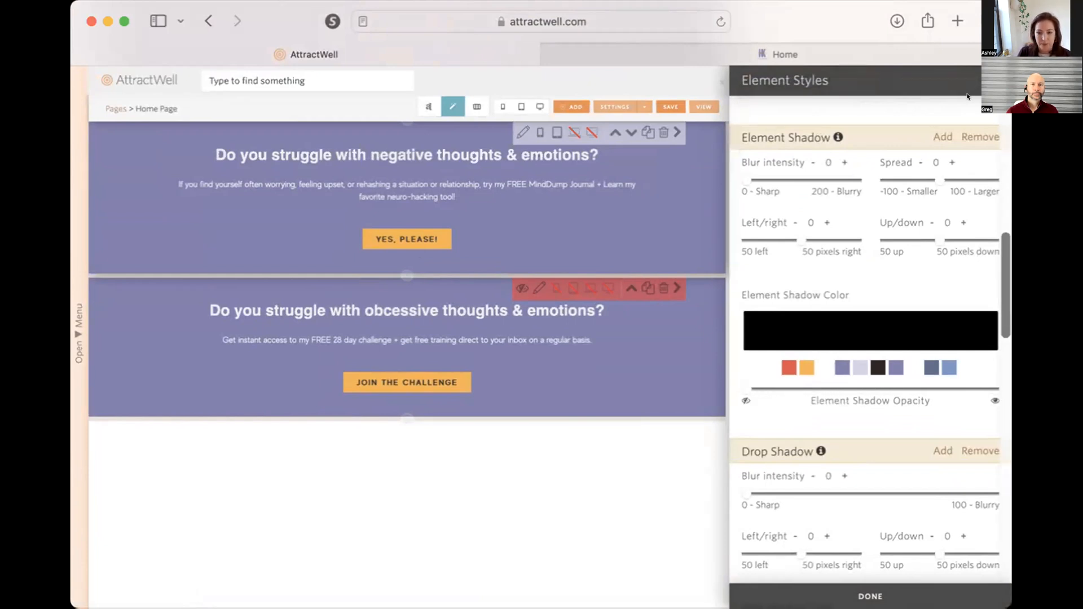
{"action": "left_click", "coordinate": [995, 81]}
Raise the element shadow opacity to about halfway for the "Yes, Please!" button in the desktop version of the negative-thoughts section
{"action": "scroll", "coordinate": [815, 347], "scroll_direction": "down", "scroll_amount": 15}
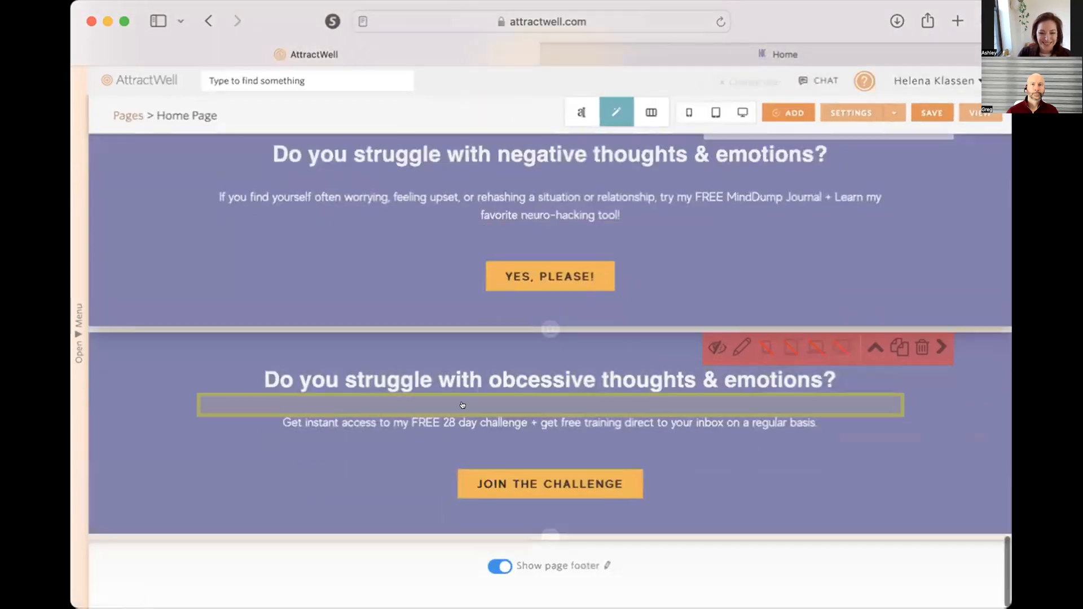
{"action": "scroll", "coordinate": [757, 477], "scroll_direction": "up", "scroll_amount": 5}
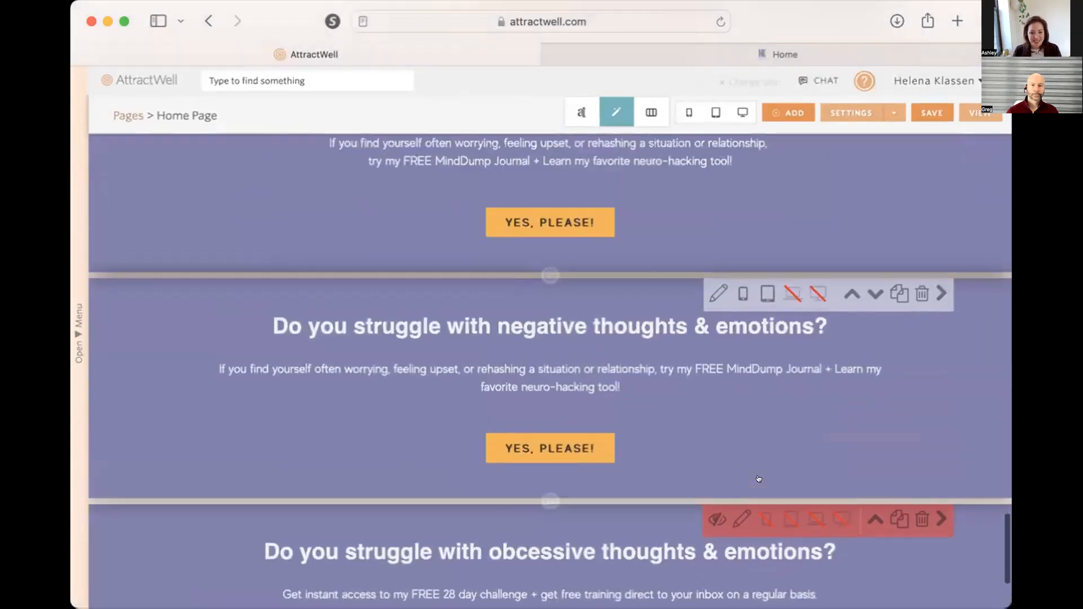
{"action": "left_click", "coordinate": [546, 337]}
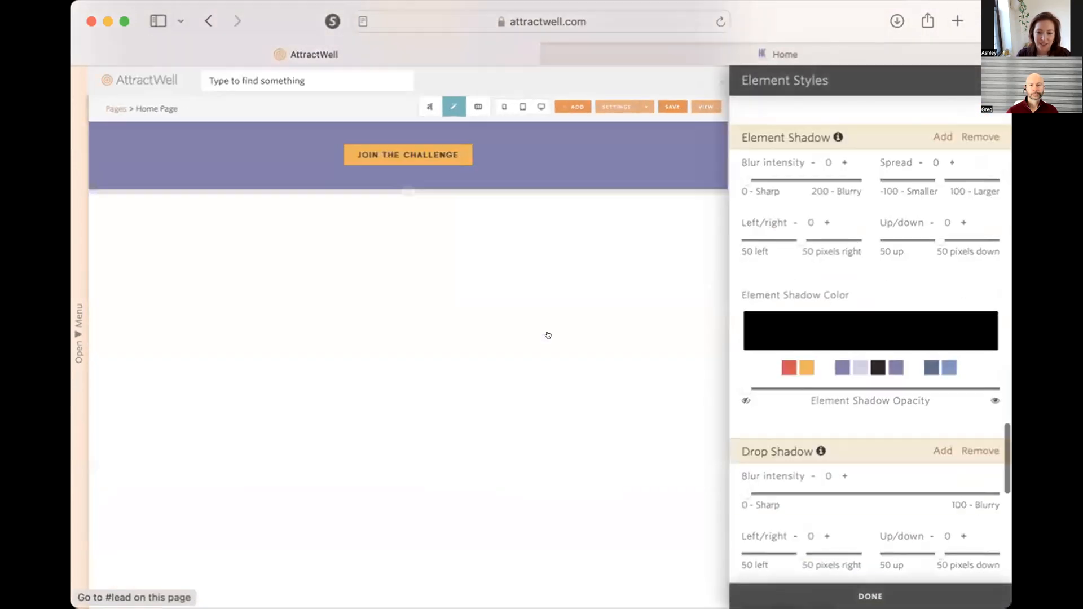
{"action": "left_click_drag", "start_coordinate": [747, 388], "coordinate": [857, 388]}
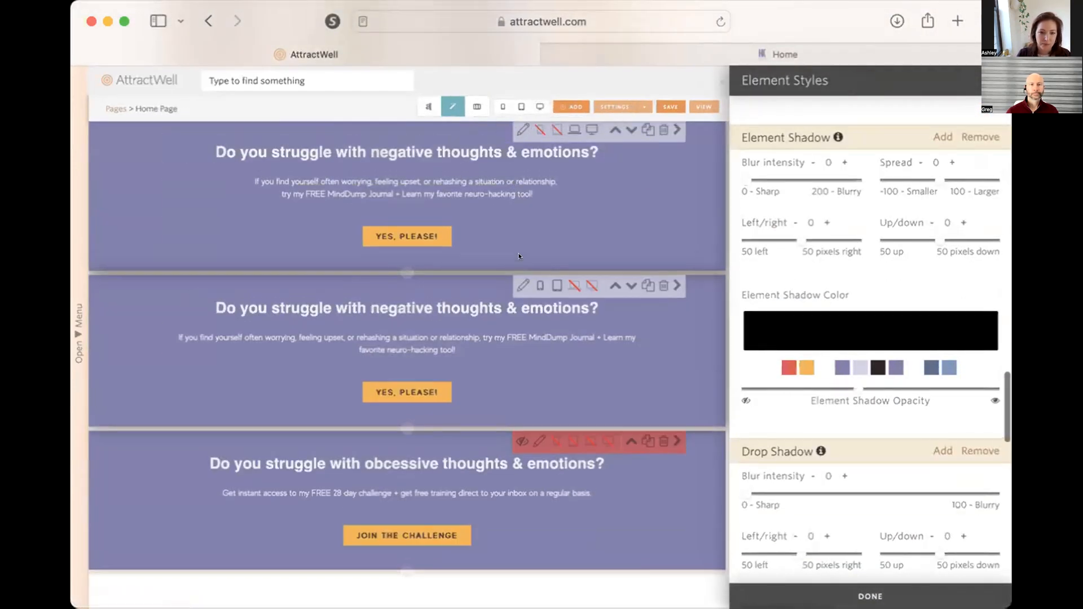
Preview the Home Page at desktop size and check the "Yes, Please!" button near the page's end
{"action": "left_click", "coordinate": [539, 107]}
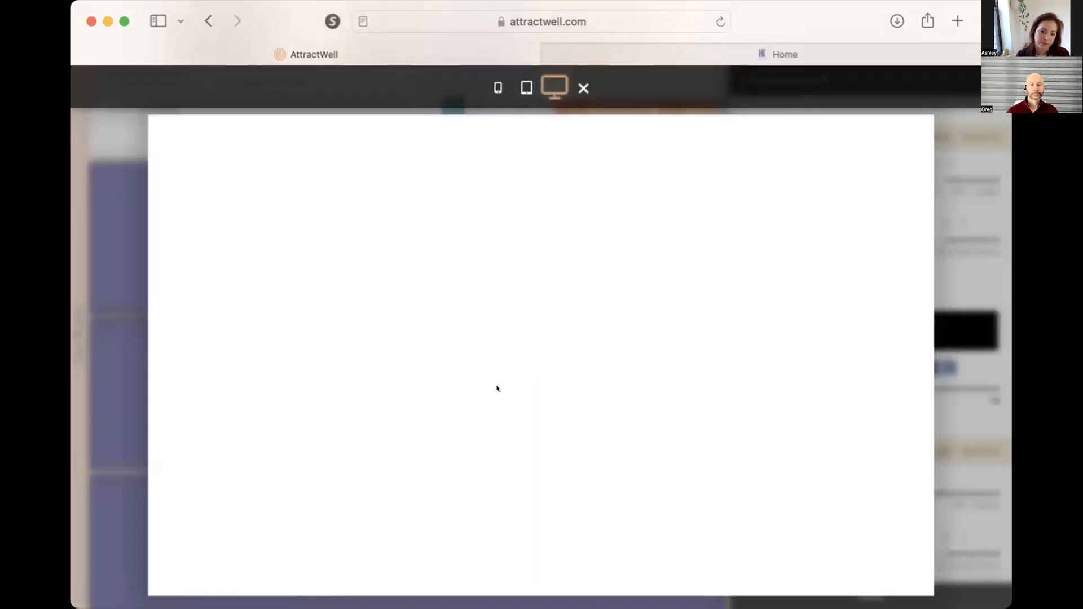
{"action": "scroll", "coordinate": [497, 388], "scroll_direction": "down", "scroll_amount": 20}
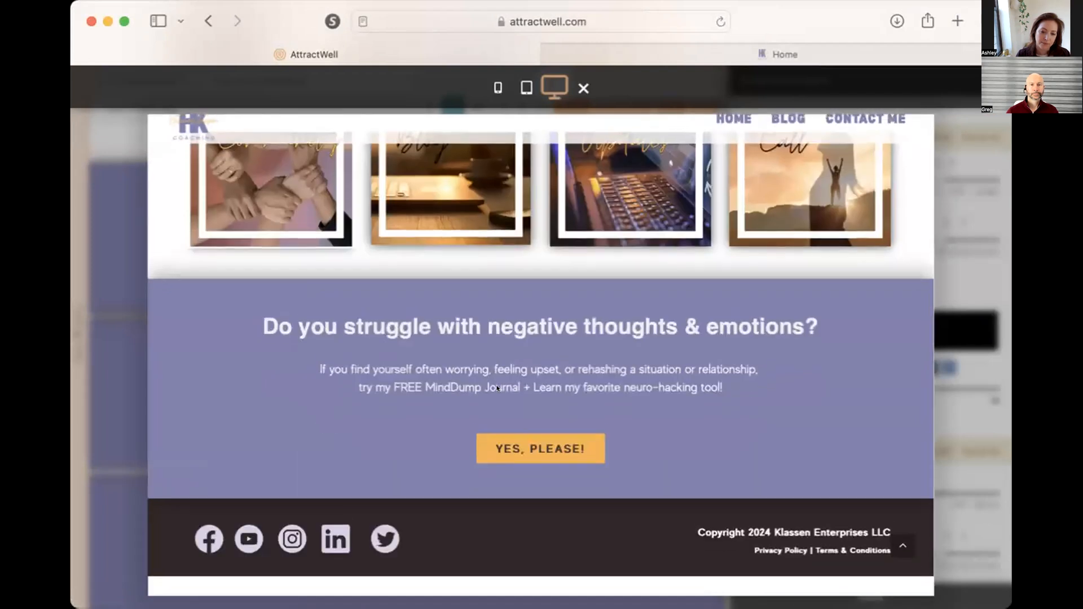
{"action": "left_click", "coordinate": [583, 89]}
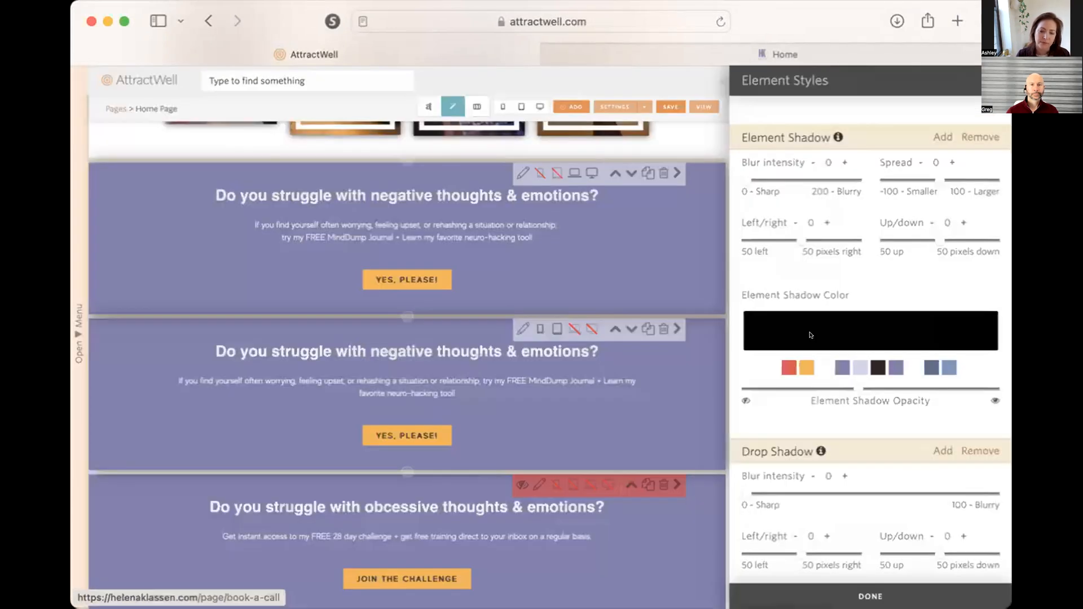
Give the "Yes, Please!" button's element shadow the near-black palette color, a blur intensity of 58 and a spread of 8
{"action": "left_click", "coordinate": [873, 366]}
{"action": "scroll", "coordinate": [862, 423], "scroll_direction": "up", "scroll_amount": 2}
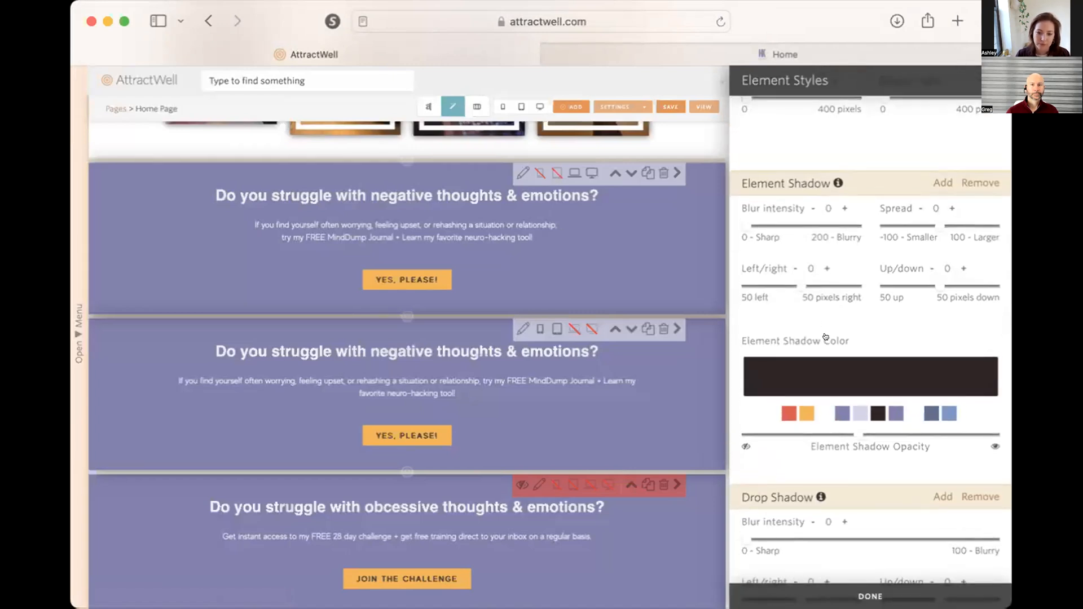
{"action": "left_click_drag", "start_coordinate": [744, 227], "coordinate": [757, 227]}
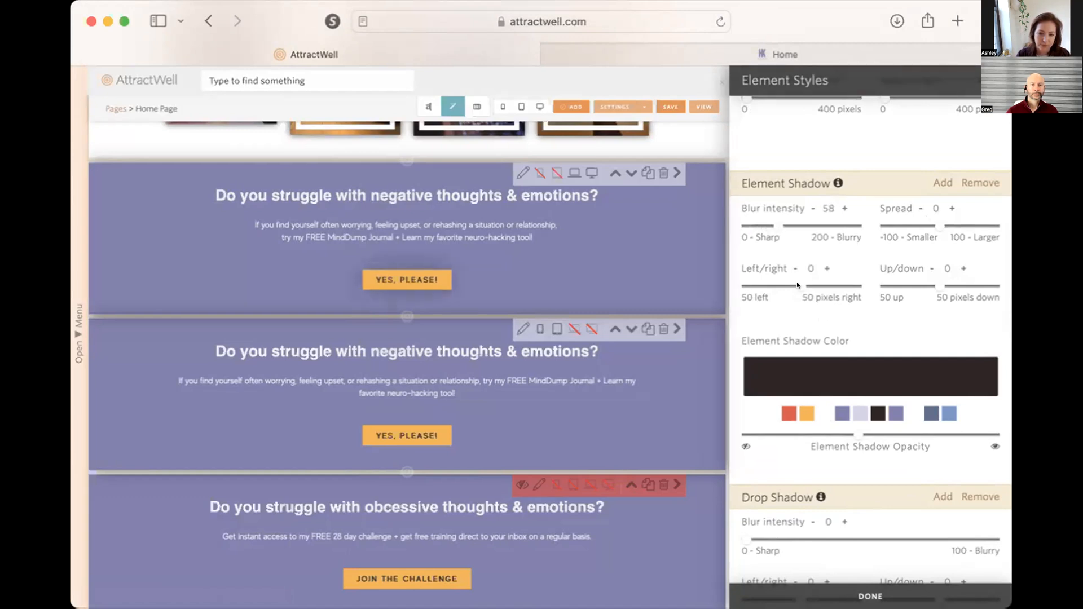
{"action": "left_click_drag", "start_coordinate": [938, 227], "coordinate": [942, 228]}
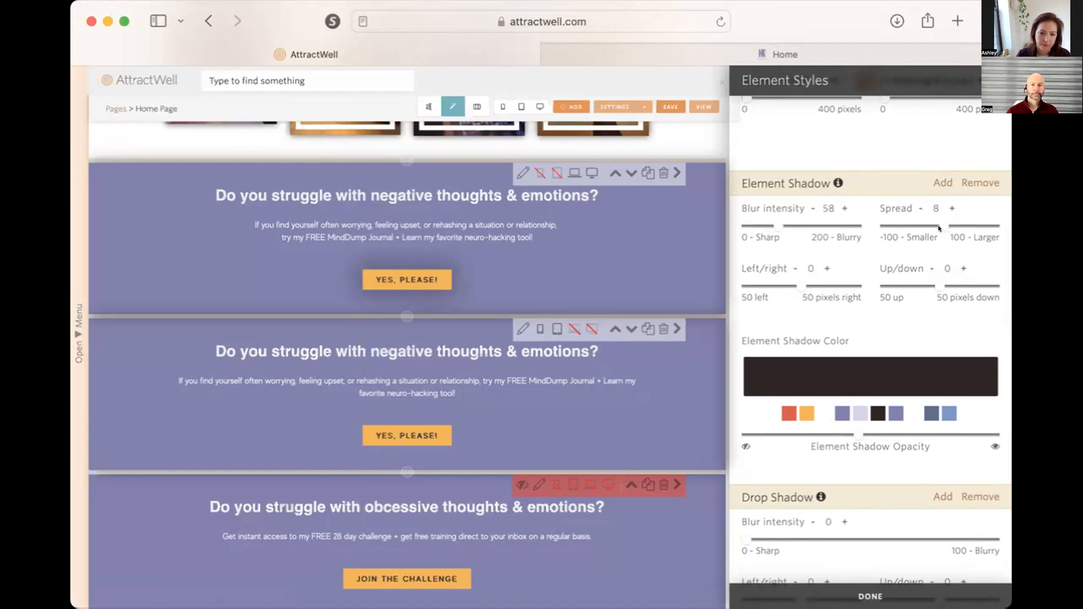
Preview the desktop page again and compare the shadows of the "Yes, Please!" and "Start the Transformation" buttons
{"action": "left_click", "coordinate": [539, 107]}
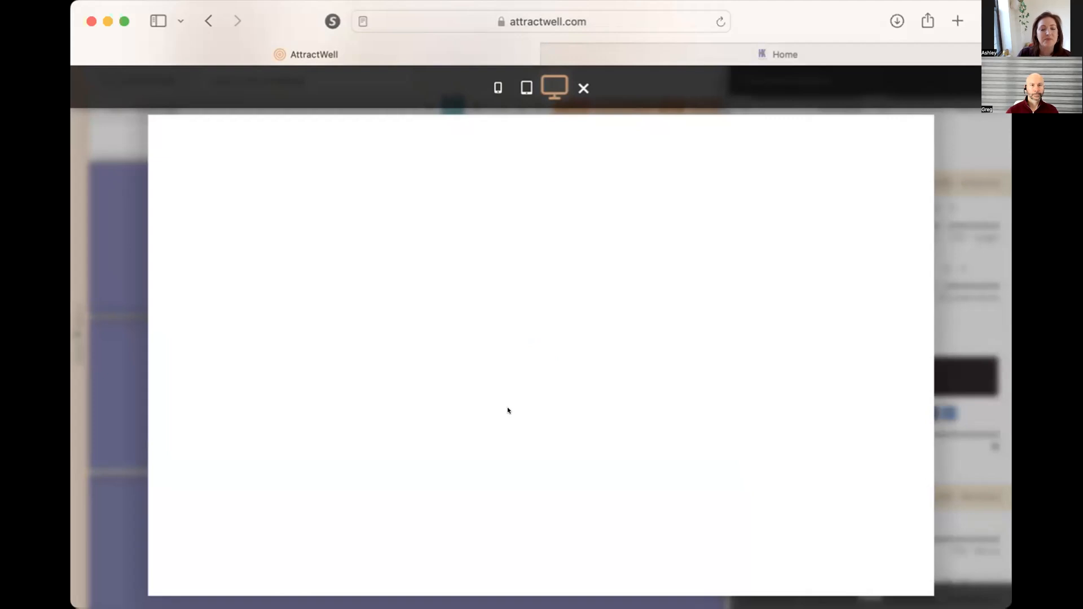
{"action": "scroll", "coordinate": [507, 407], "scroll_direction": "down", "scroll_amount": 20}
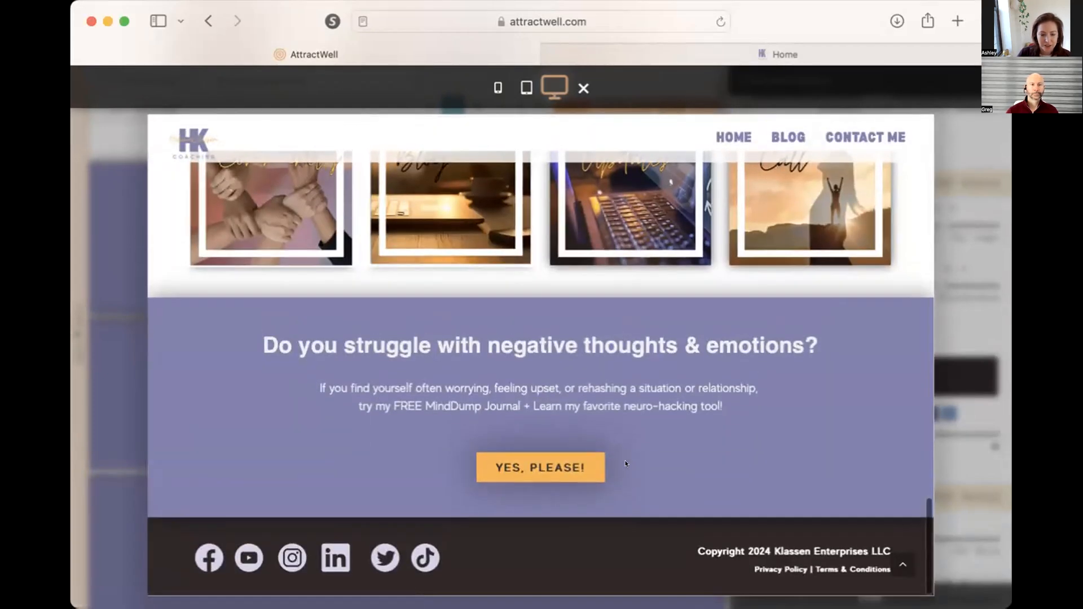
{"action": "scroll", "coordinate": [624, 463], "scroll_direction": "up", "scroll_amount": 10}
{"action": "scroll", "coordinate": [625, 464], "scroll_direction": "up", "scroll_amount": 6}
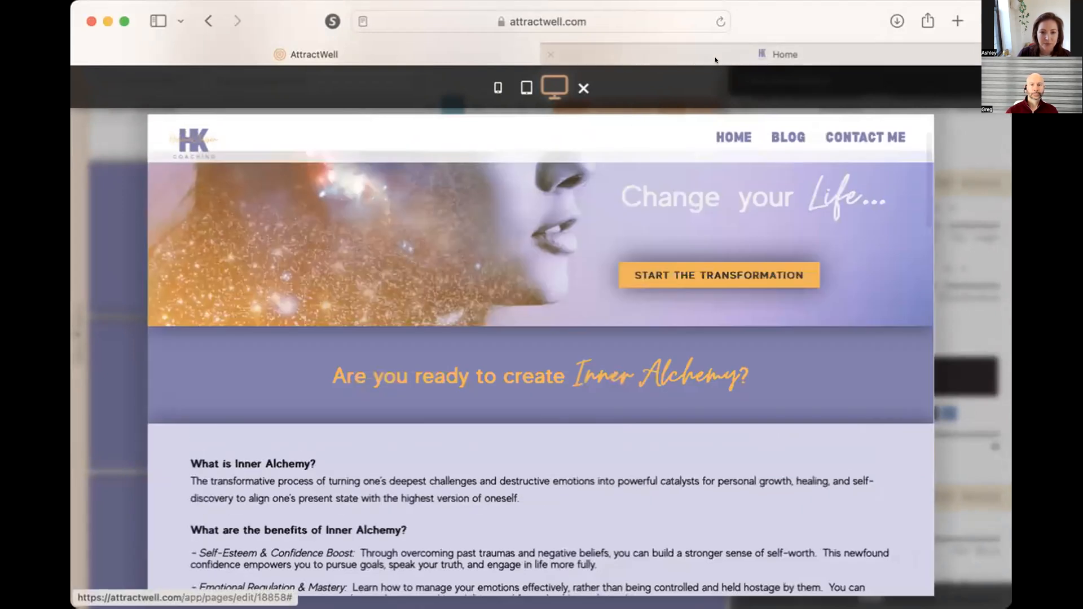
{"action": "left_click", "coordinate": [583, 88]}
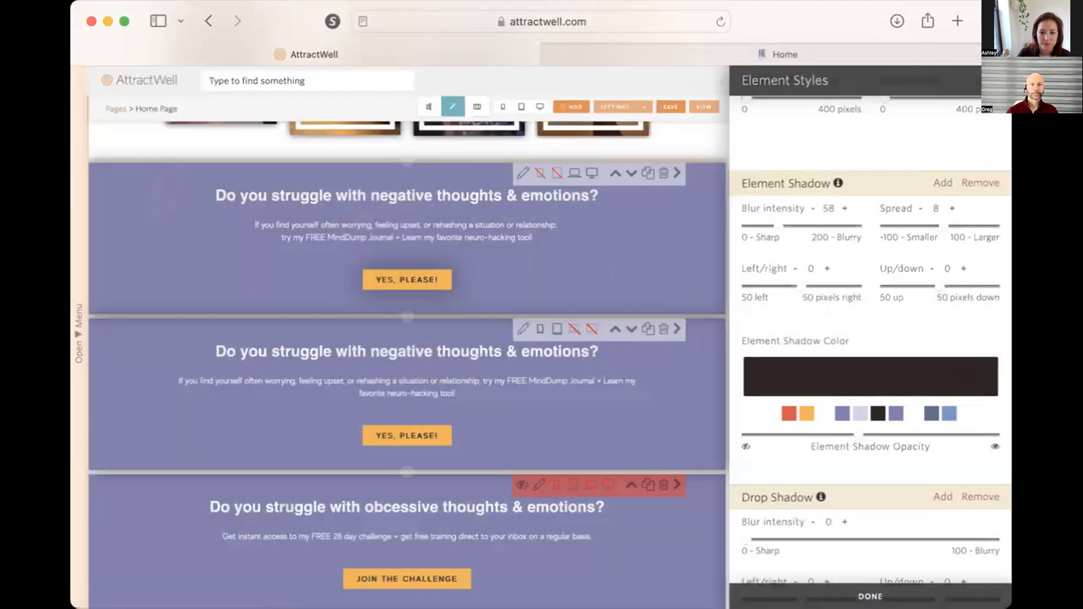
Finish the button styling, save the Home Page, and reload the live coaching website
{"action": "left_click", "coordinate": [870, 596]}
{"action": "left_click", "coordinate": [931, 113]}
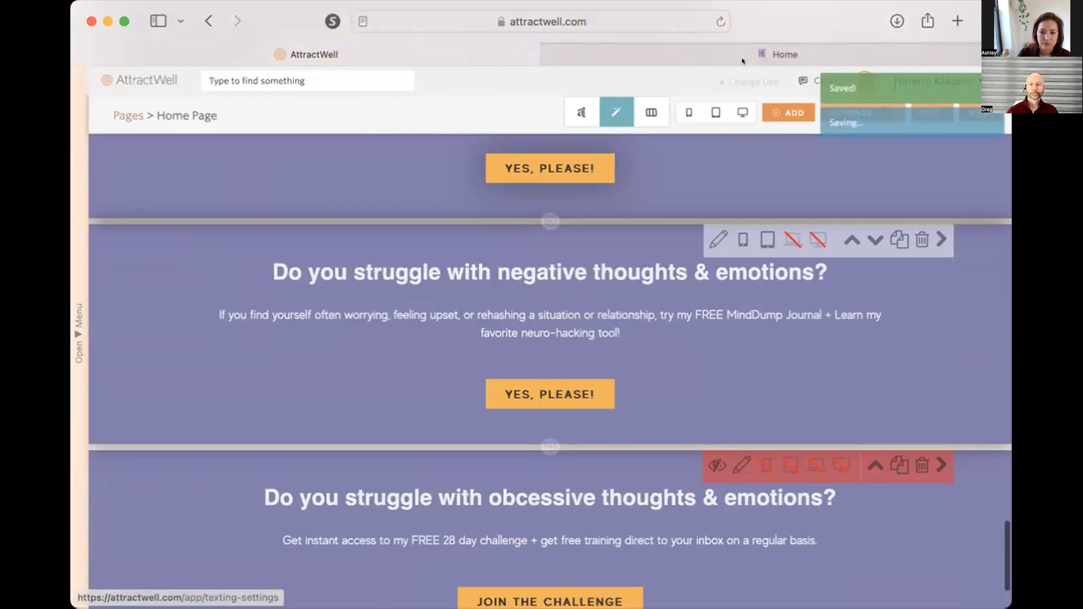
{"action": "left_click", "coordinate": [742, 60]}
{"action": "key", "text": "super+r"}
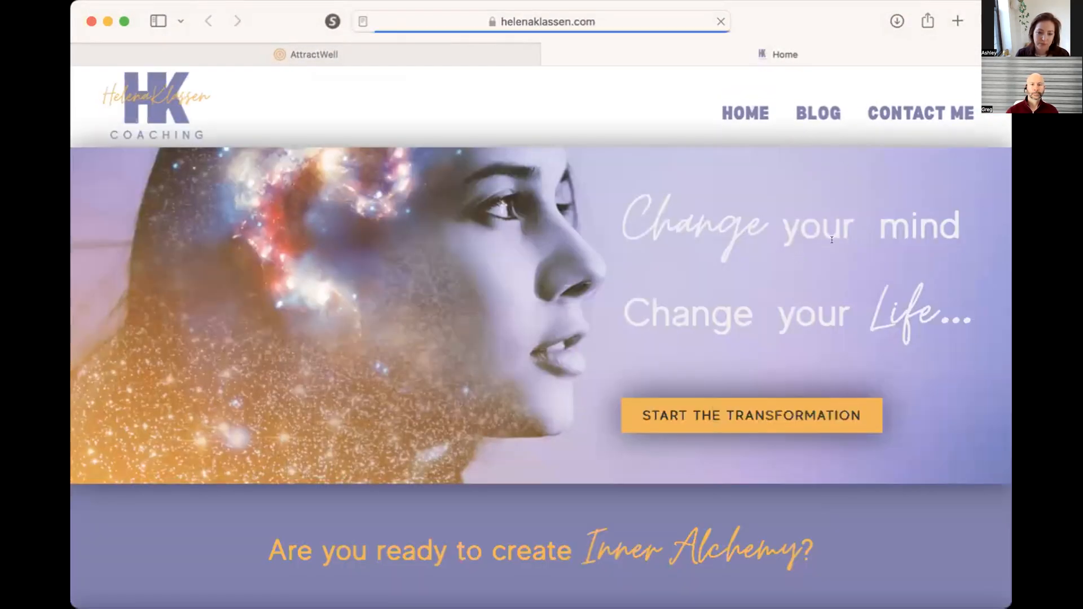
Open the coaching website's blog and examine its heading, first post layout and author profile sidebar
{"action": "left_click", "coordinate": [821, 102]}
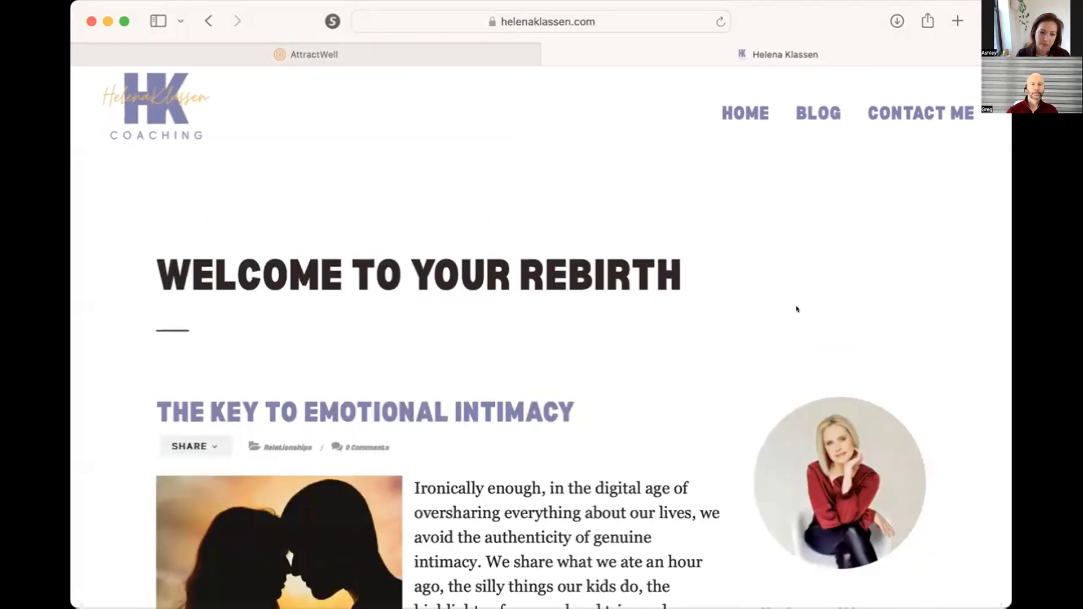
{"action": "scroll", "coordinate": [793, 306], "scroll_direction": "down", "scroll_amount": 5}
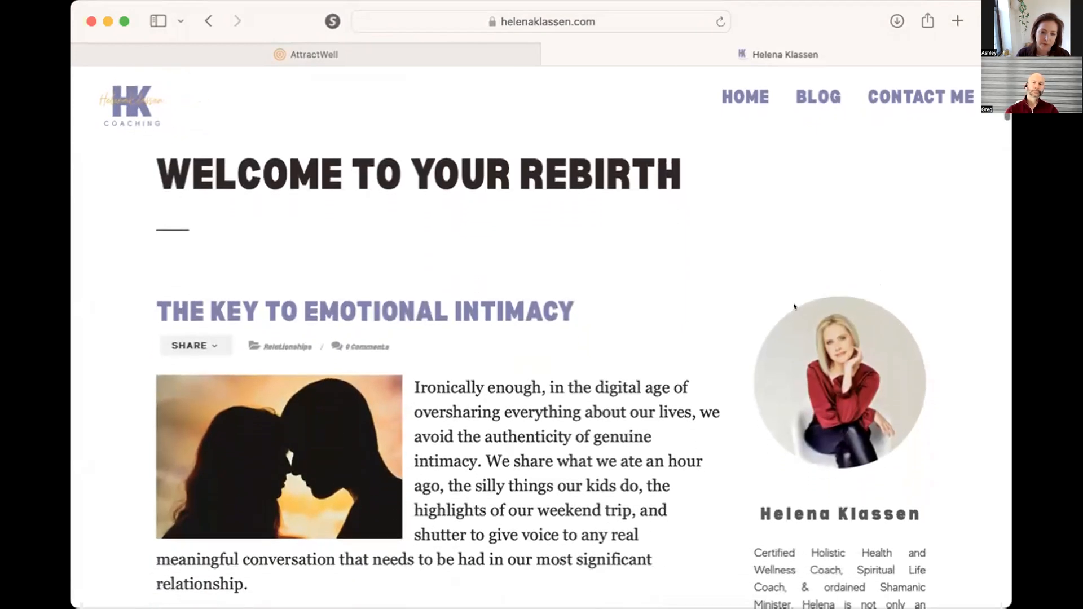
{"action": "scroll", "coordinate": [794, 306], "scroll_direction": "down", "scroll_amount": 2}
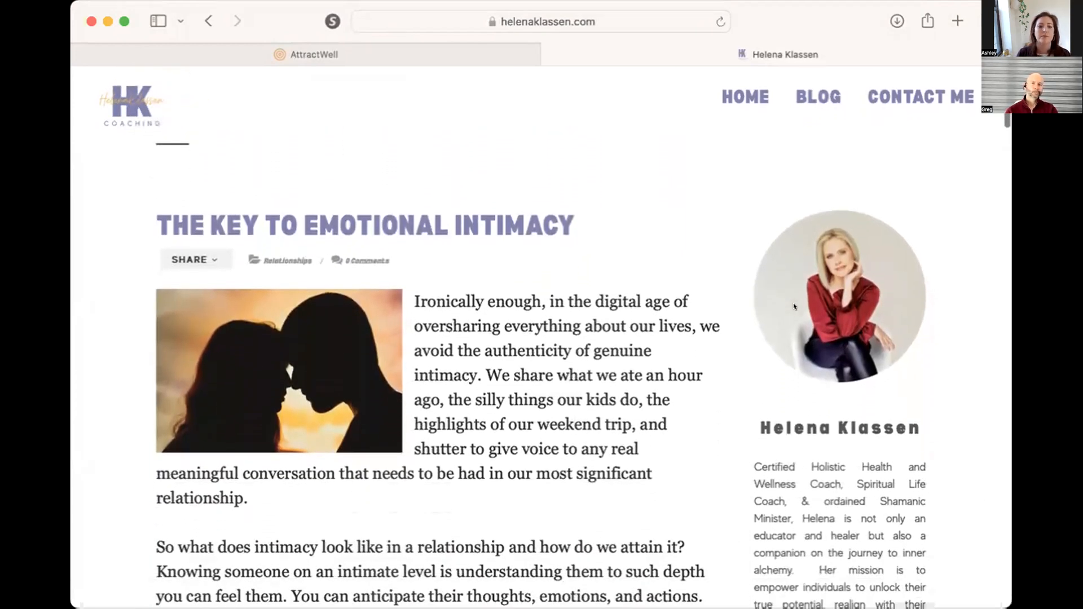
{"action": "scroll", "coordinate": [793, 306], "scroll_direction": "down", "scroll_amount": 1}
{"action": "scroll", "coordinate": [793, 306], "scroll_direction": "up", "scroll_amount": 3}
{"action": "scroll", "coordinate": [793, 306], "scroll_direction": "up", "scroll_amount": 4}
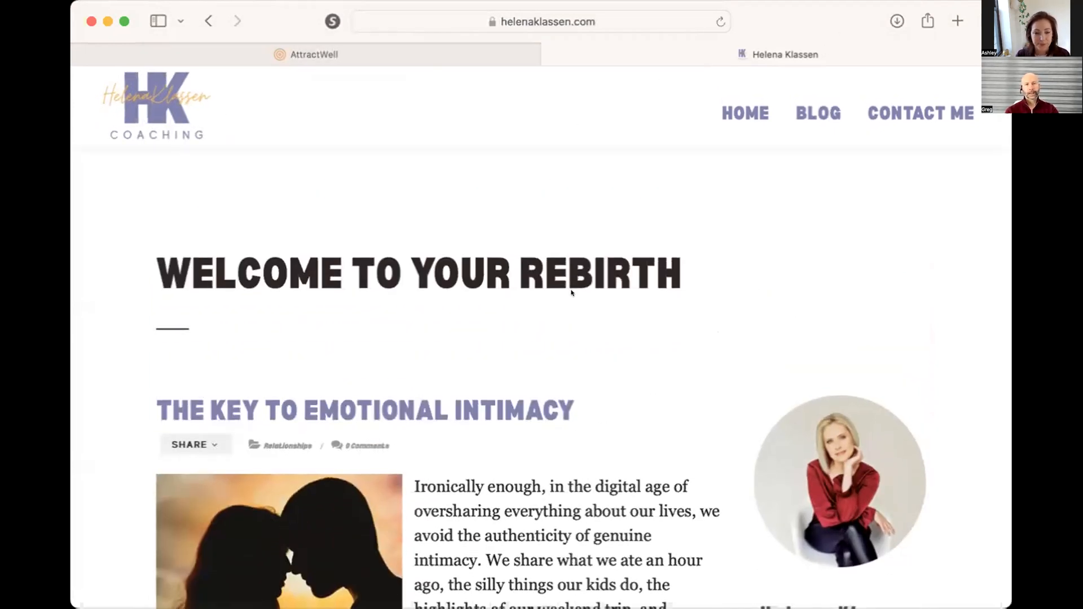
{"action": "scroll", "coordinate": [570, 286], "scroll_direction": "down", "scroll_amount": 2}
{"action": "scroll", "coordinate": [571, 292], "scroll_direction": "down", "scroll_amount": 4}
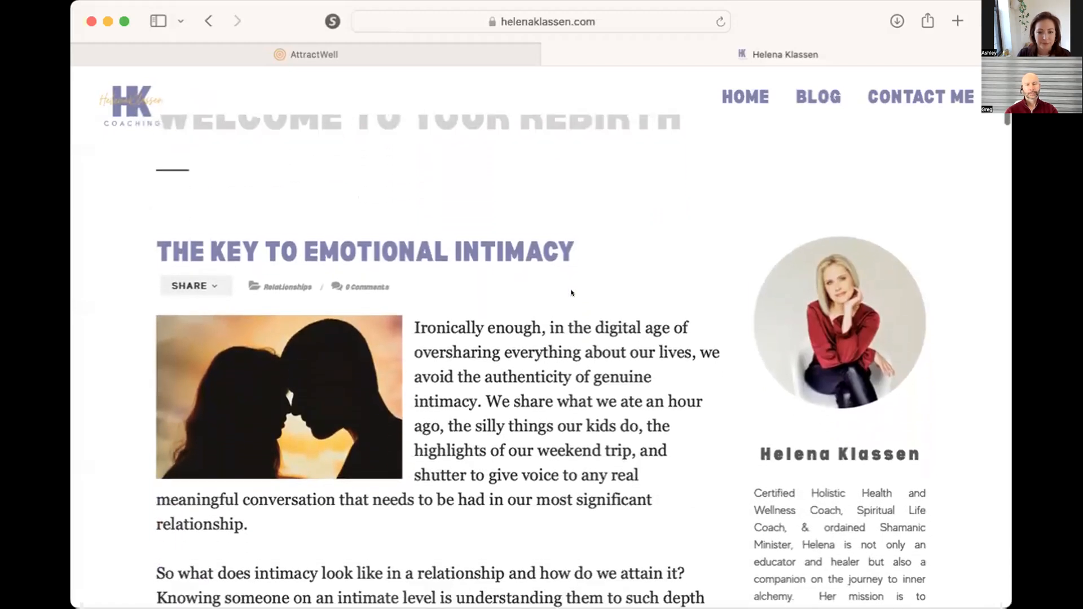
{"action": "scroll", "coordinate": [571, 293], "scroll_direction": "down", "scroll_amount": 2}
{"action": "scroll", "coordinate": [571, 292], "scroll_direction": "down", "scroll_amount": 1}
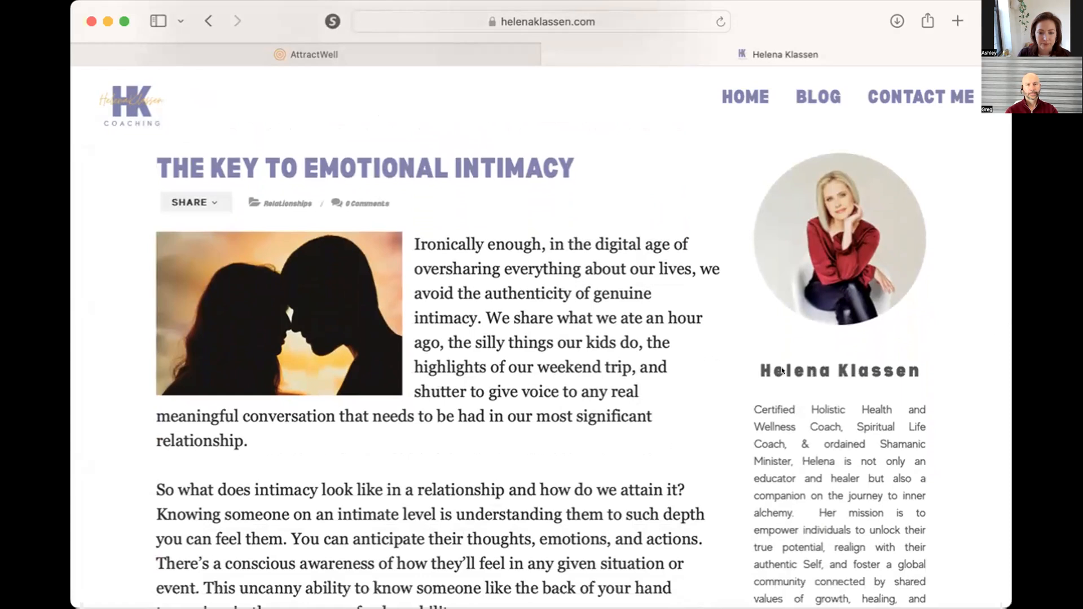
{"action": "scroll", "coordinate": [782, 370], "scroll_direction": "up", "scroll_amount": 8}
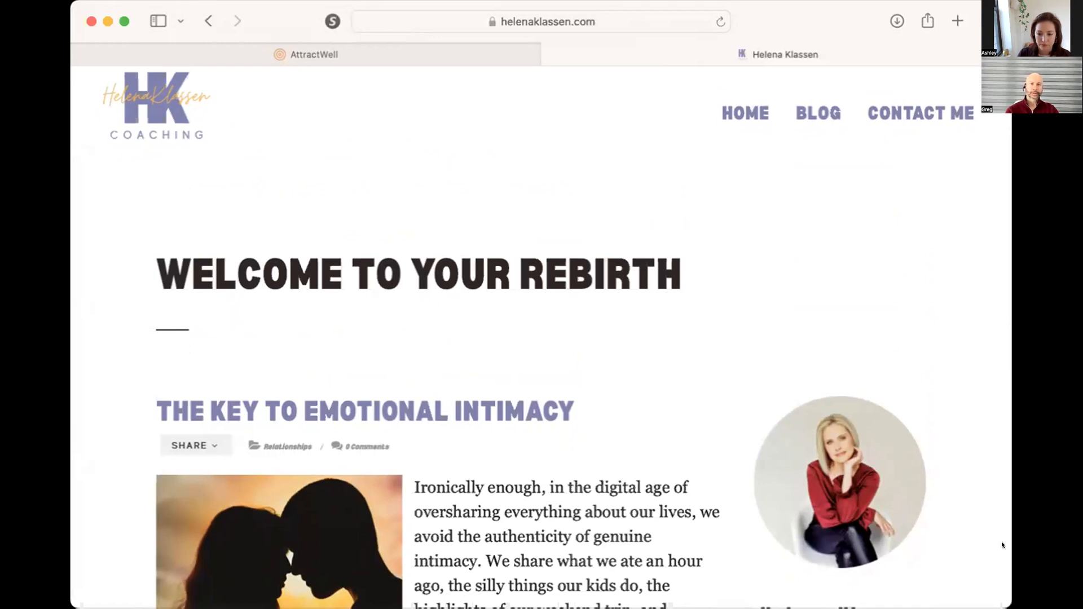
Resize the browser window between desktop and phone width to examine how the blog's menu, heading and first post adapt
{"action": "left_click_drag", "start_coordinate": [1004, 543], "coordinate": [678, 533]}
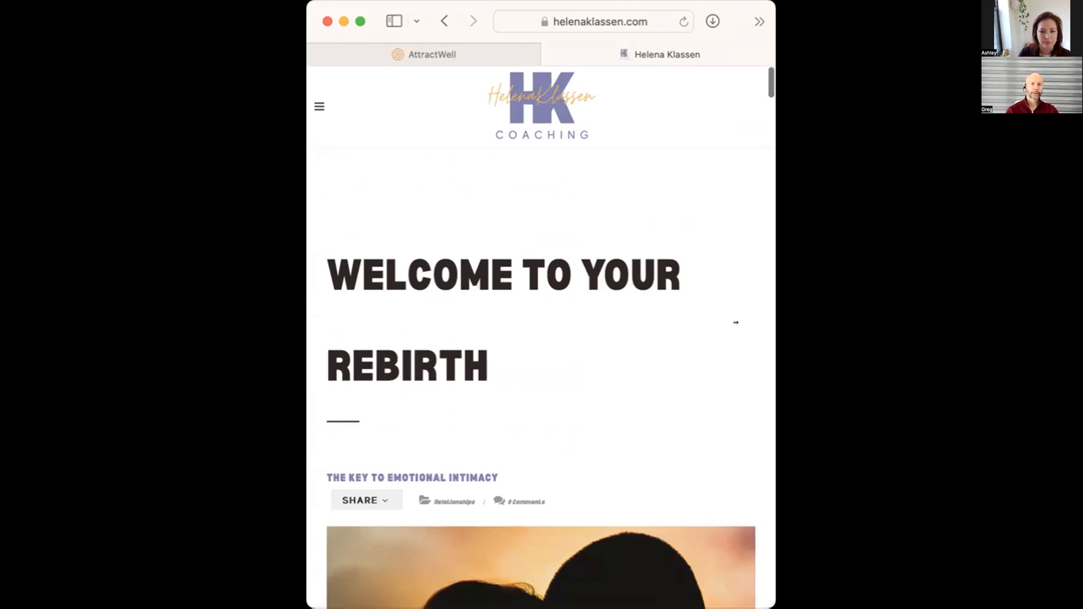
{"action": "left_click_drag", "start_coordinate": [735, 322], "coordinate": [532, 349]}
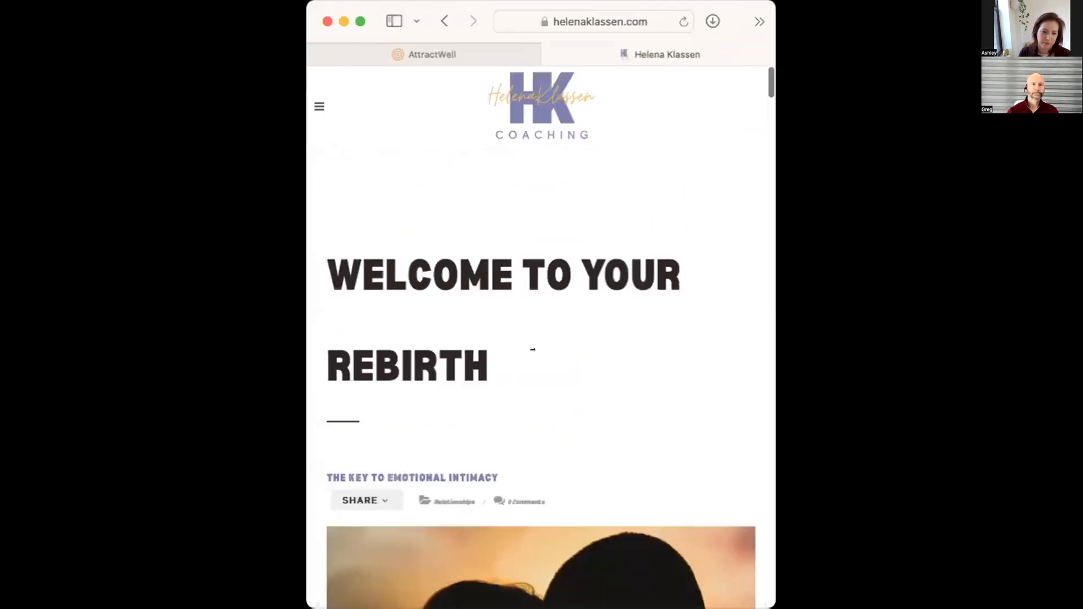
{"action": "scroll", "coordinate": [532, 350], "scroll_direction": "down", "scroll_amount": 5}
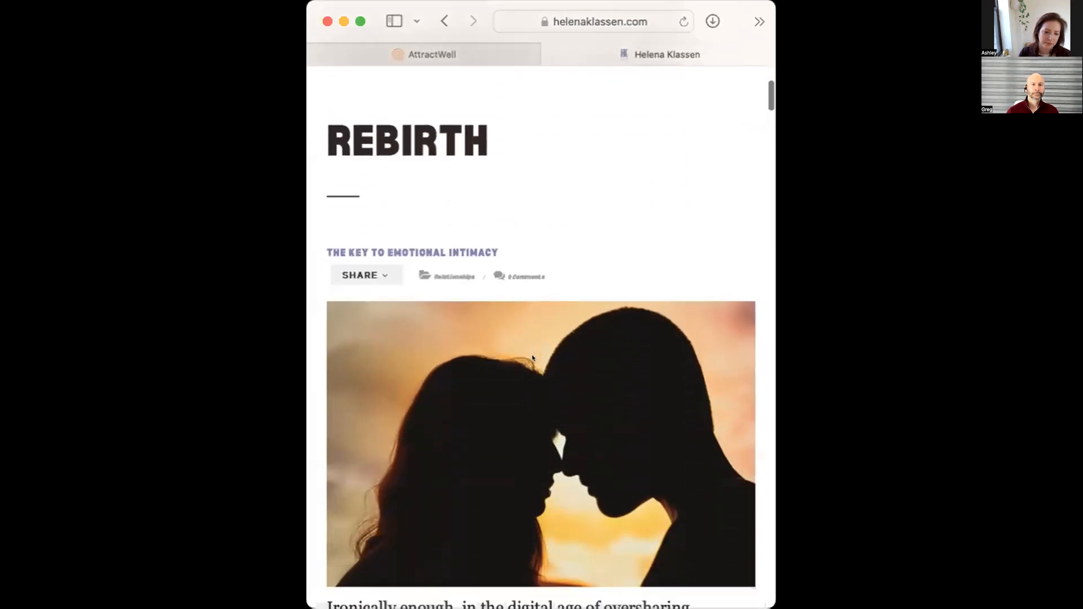
{"action": "scroll", "coordinate": [428, 153], "scroll_direction": "up", "scroll_amount": 3}
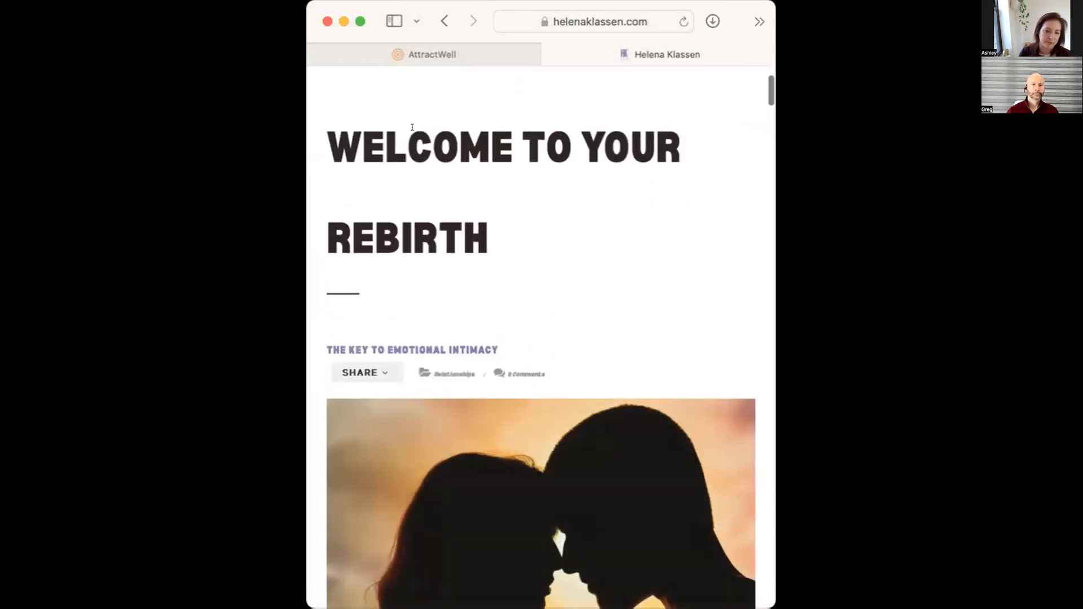
{"action": "scroll", "coordinate": [716, 211], "scroll_direction": "up", "scroll_amount": 3}
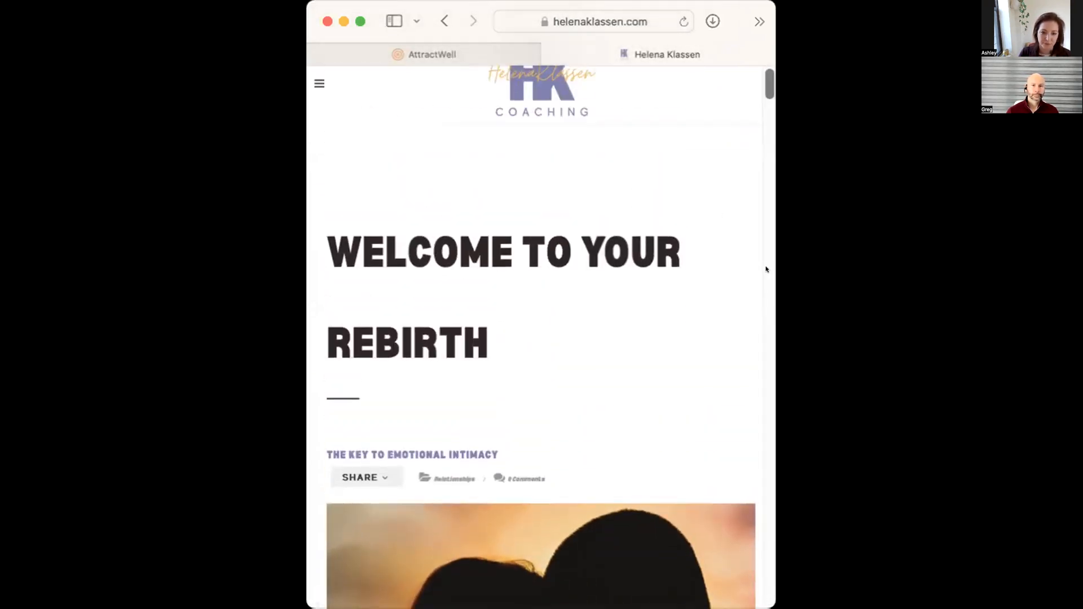
{"action": "left_click_drag", "start_coordinate": [775, 267], "coordinate": [1033, 269]}
{"action": "scroll", "coordinate": [535, 320], "scroll_direction": "up", "scroll_amount": 1}
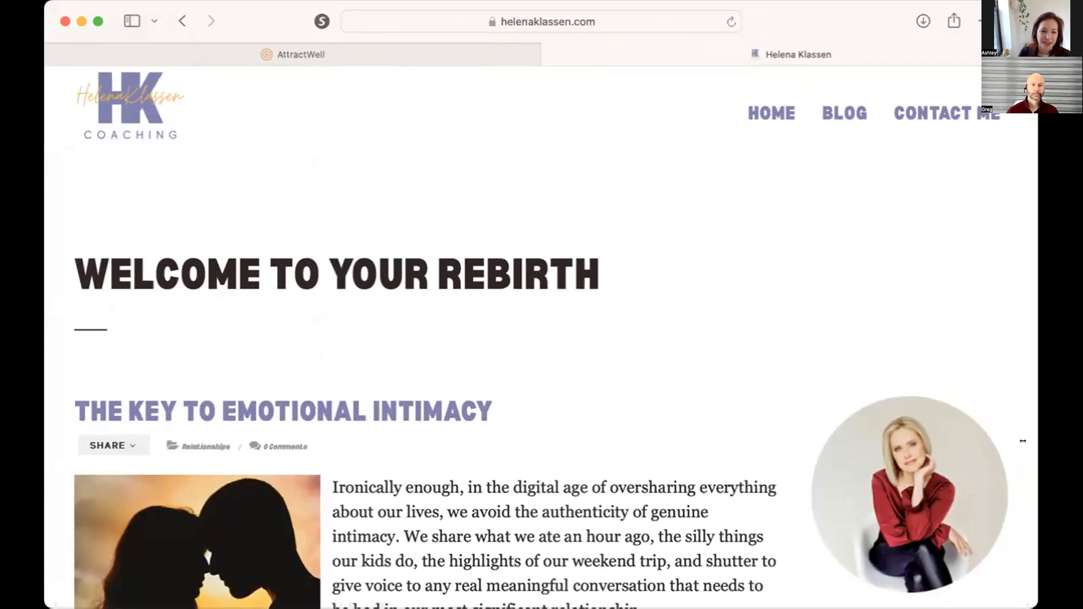
{"action": "left_click_drag", "start_coordinate": [1023, 440], "coordinate": [705, 426]}
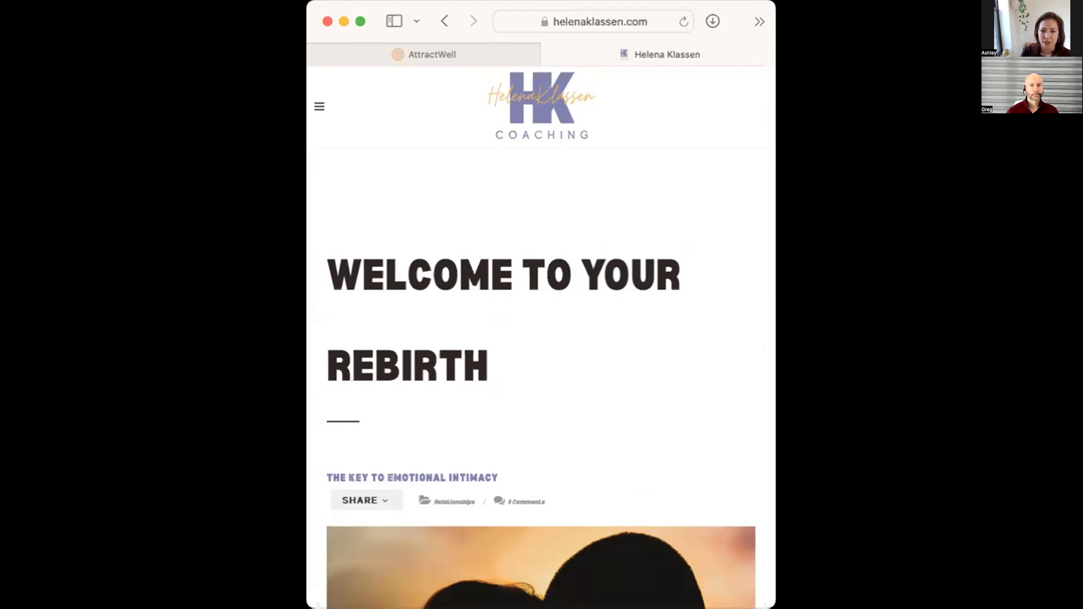
{"action": "left_click_drag", "start_coordinate": [776, 336], "coordinate": [1019, 336]}
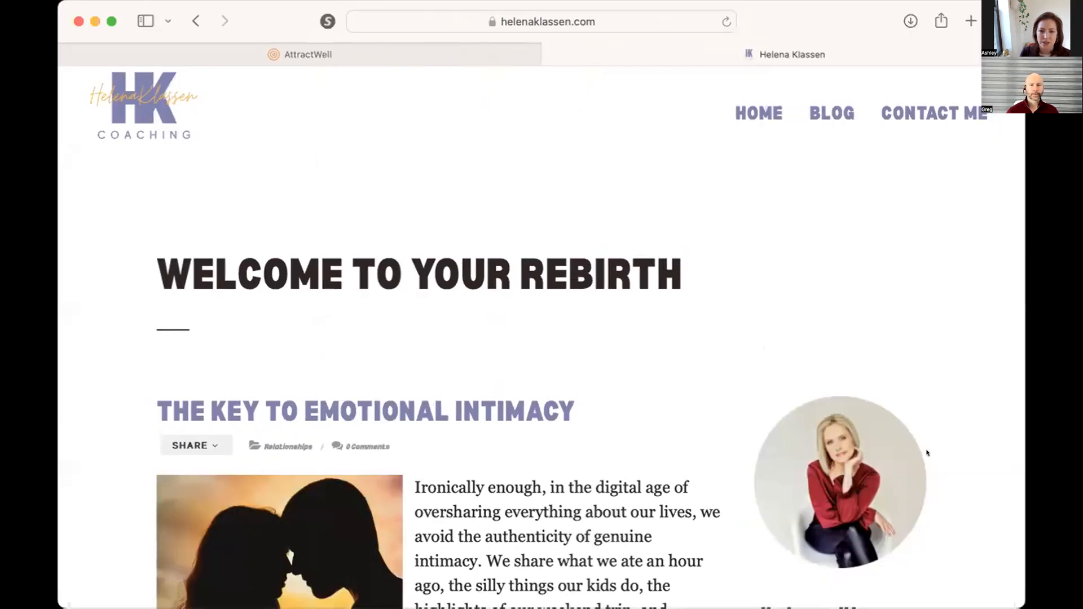
Examine the blog from the first post through "Life After Death" and "The Rise of the Goddess", and return to its heading
{"action": "scroll", "coordinate": [927, 452], "scroll_direction": "down", "scroll_amount": 4}
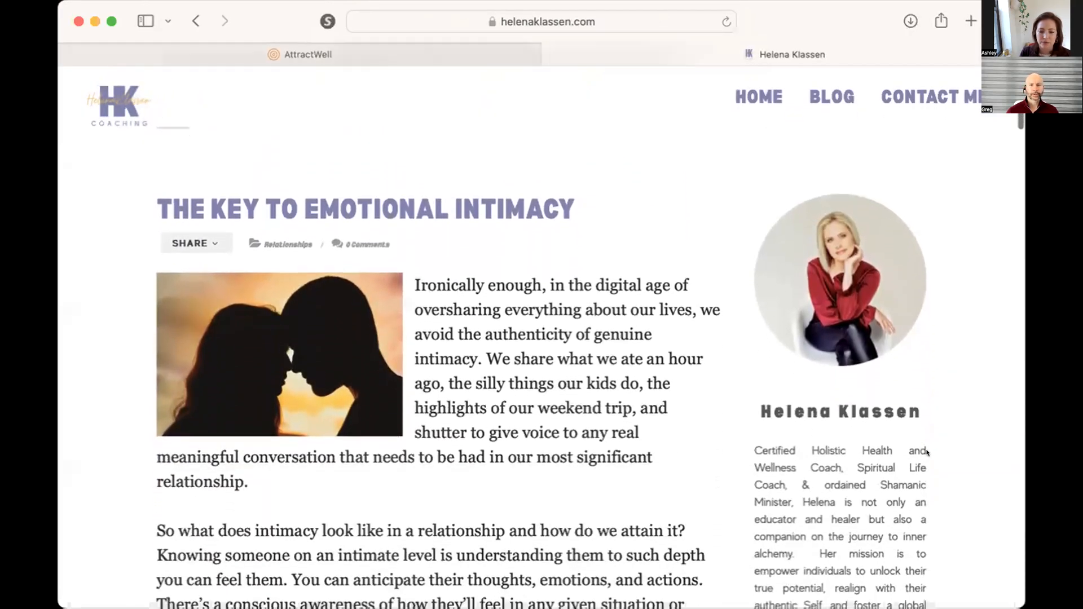
{"action": "scroll", "coordinate": [927, 453], "scroll_direction": "down", "scroll_amount": 5}
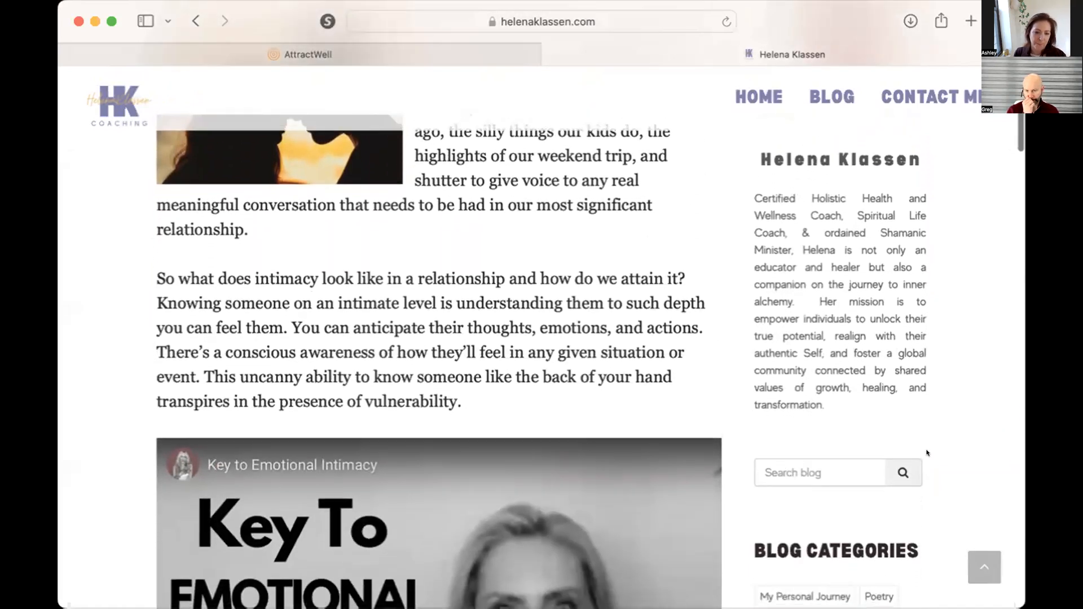
{"action": "scroll", "coordinate": [926, 452], "scroll_direction": "down", "scroll_amount": 7}
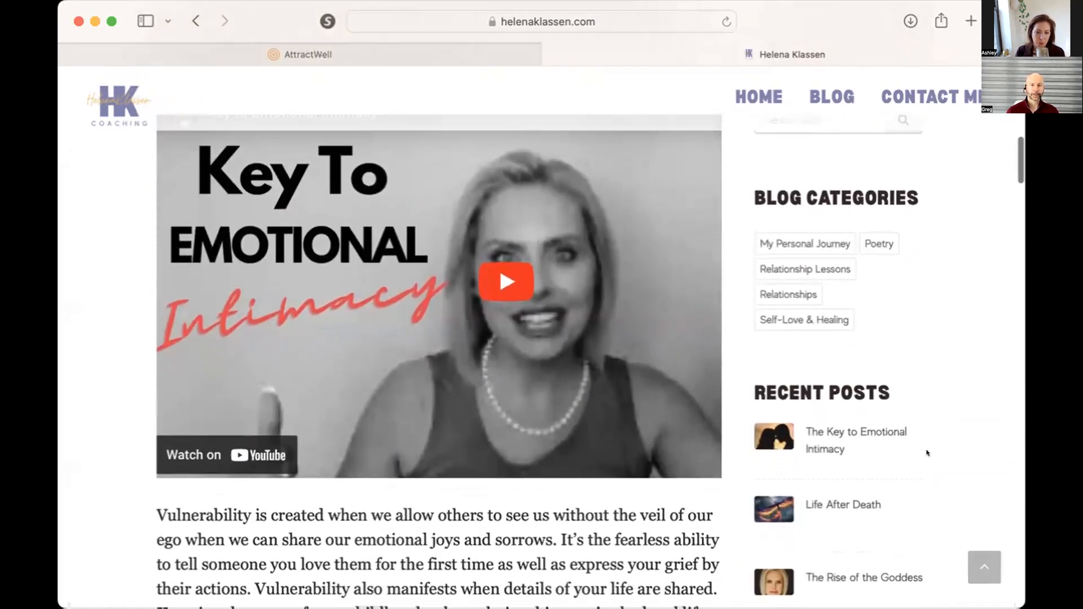
{"action": "scroll", "coordinate": [926, 452], "scroll_direction": "down", "scroll_amount": 7}
{"action": "scroll", "coordinate": [927, 452], "scroll_direction": "down", "scroll_amount": 15}
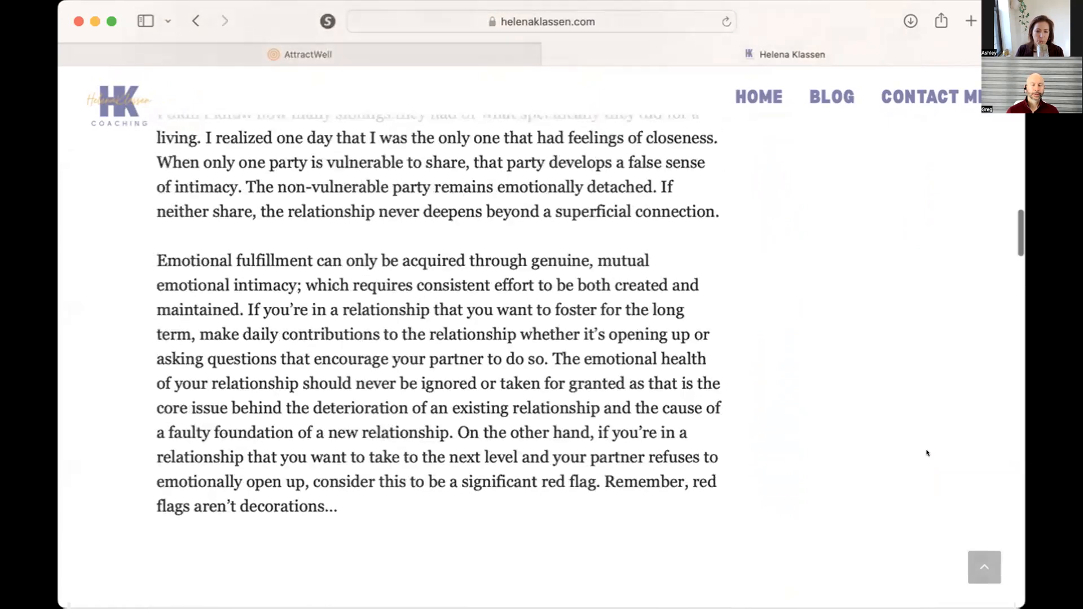
{"action": "scroll", "coordinate": [927, 453], "scroll_direction": "up", "scroll_amount": 7}
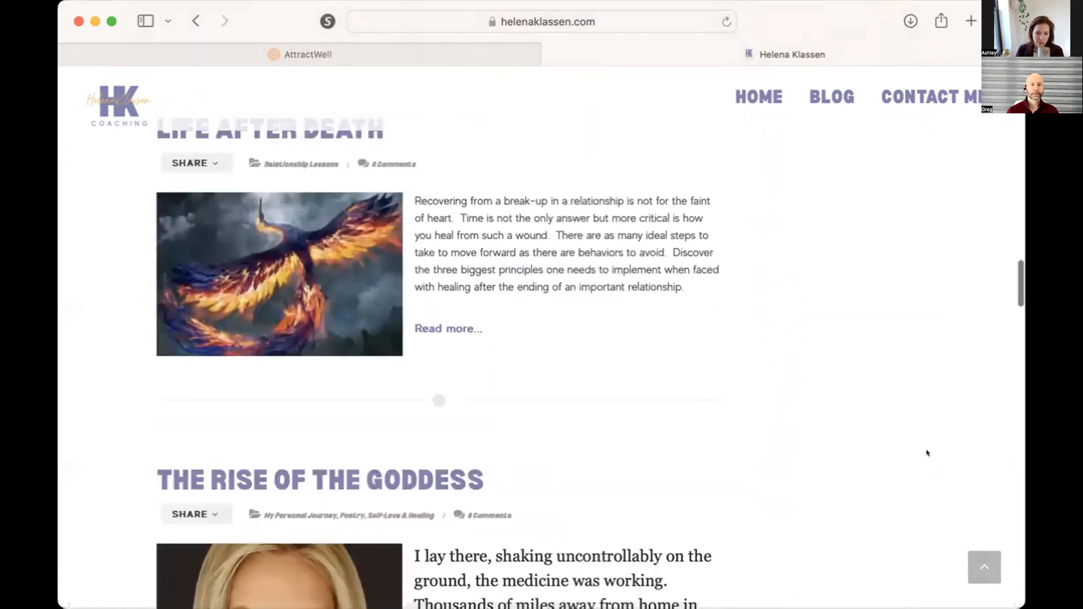
{"action": "scroll", "coordinate": [926, 453], "scroll_direction": "down", "scroll_amount": 11}
{"action": "scroll", "coordinate": [926, 453], "scroll_direction": "down", "scroll_amount": 13}
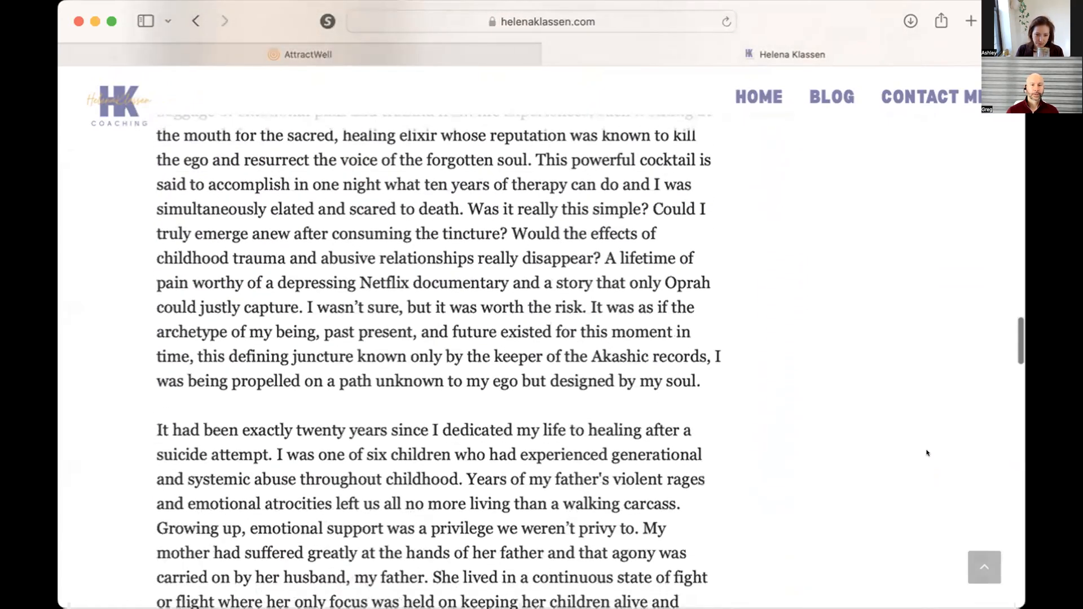
{"action": "scroll", "coordinate": [927, 453], "scroll_direction": "down", "scroll_amount": 20}
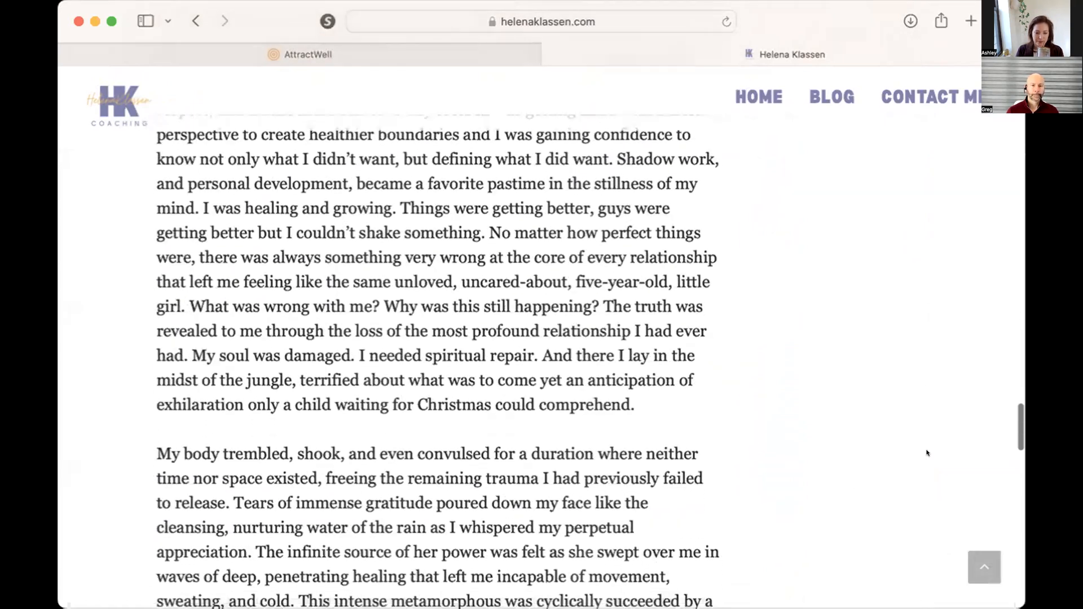
{"action": "scroll", "coordinate": [927, 453], "scroll_direction": "down", "scroll_amount": 3}
{"action": "scroll", "coordinate": [926, 452], "scroll_direction": "up", "scroll_amount": 20}
{"action": "scroll", "coordinate": [926, 453], "scroll_direction": "up", "scroll_amount": 20}
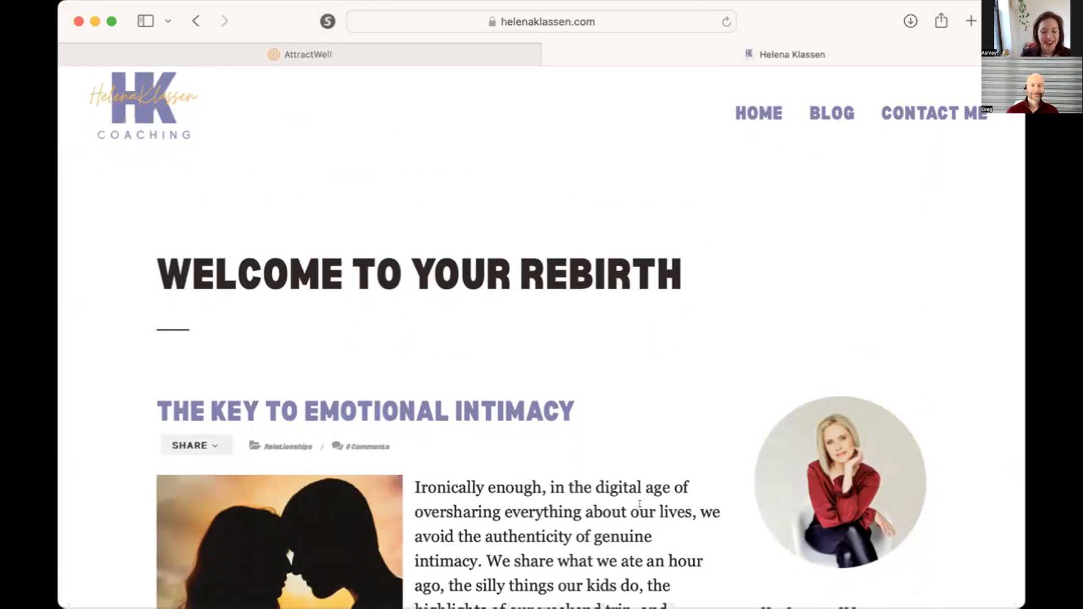
Highlight the "Welcome to Your Rebirth" heading area and examine how the first post compares with the "Life After Death" entry
{"action": "scroll", "coordinate": [596, 501], "scroll_direction": "down", "scroll_amount": 3}
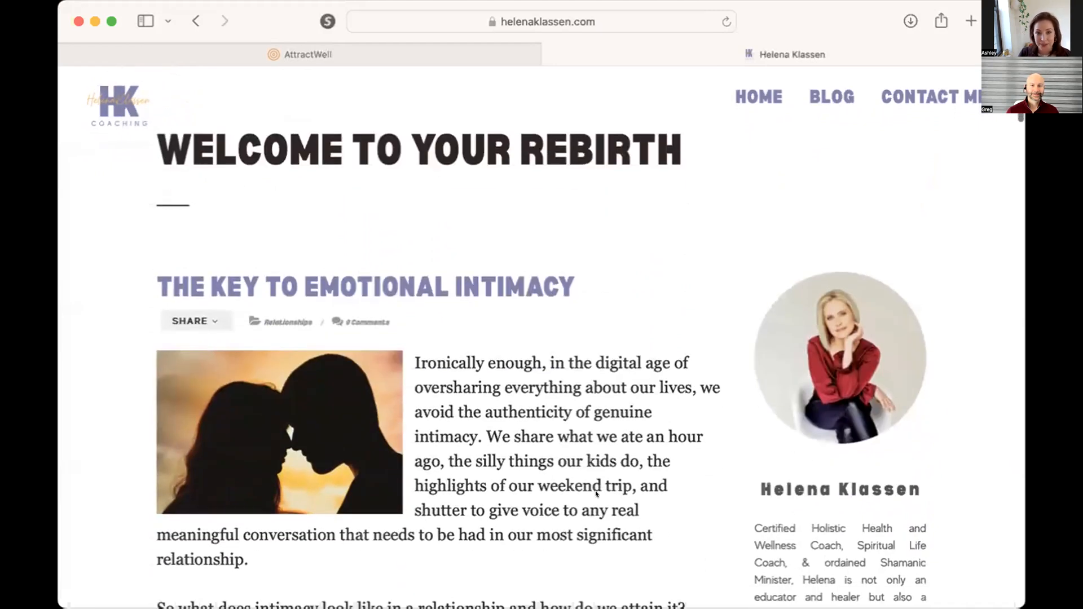
{"action": "scroll", "coordinate": [654, 427], "scroll_direction": "up", "scroll_amount": 3}
{"action": "left_click_drag", "start_coordinate": [137, 176], "coordinate": [754, 270]}
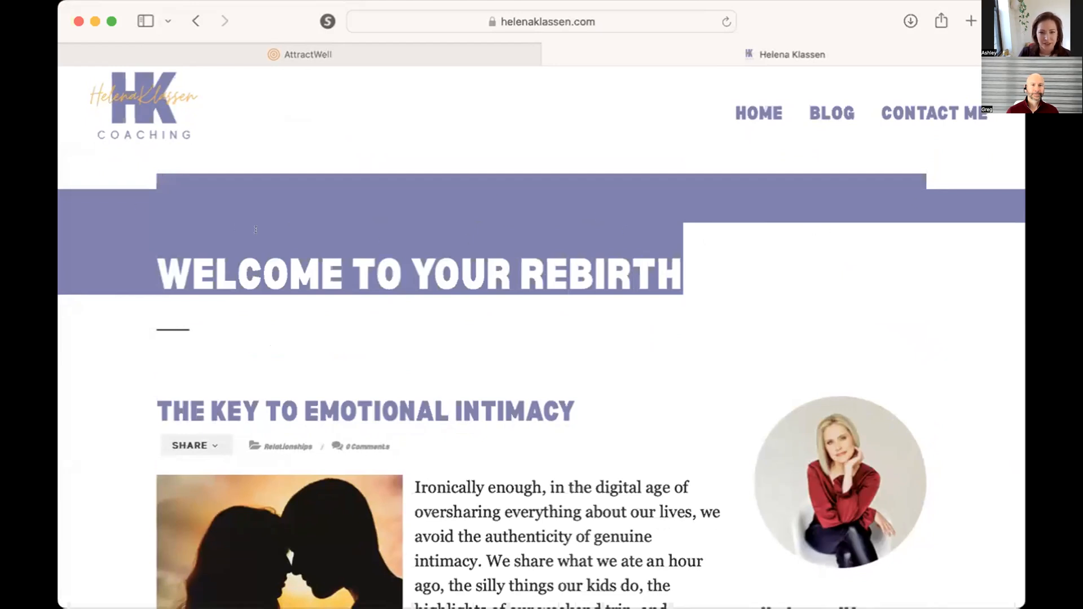
{"action": "scroll", "coordinate": [465, 350], "scroll_direction": "down", "scroll_amount": 6}
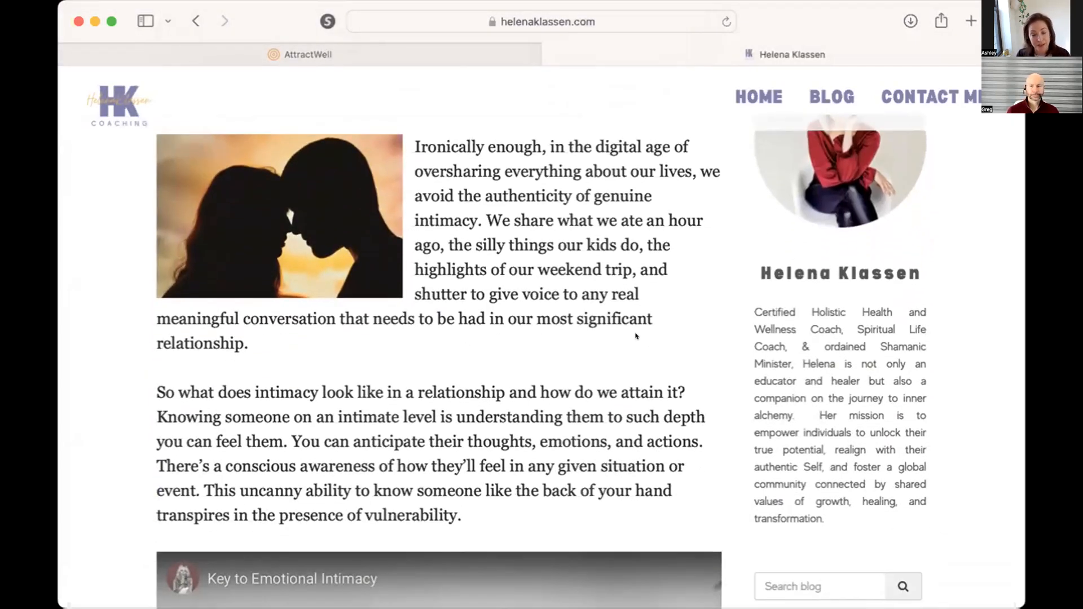
{"action": "scroll", "coordinate": [635, 336], "scroll_direction": "down", "scroll_amount": 7}
{"action": "scroll", "coordinate": [635, 336], "scroll_direction": "down", "scroll_amount": 20}
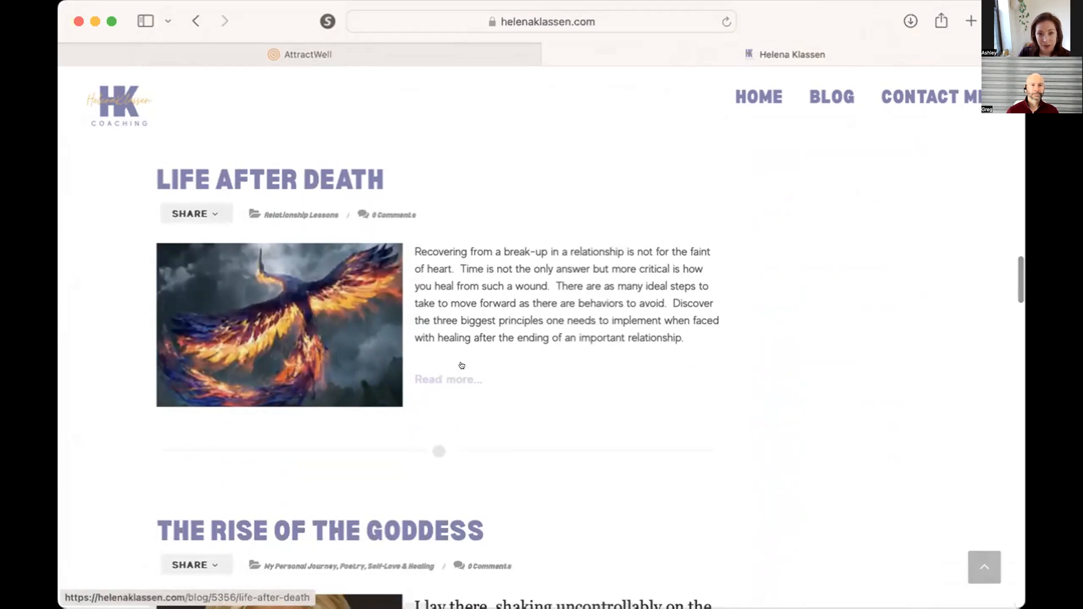
{"action": "scroll", "coordinate": [461, 366], "scroll_direction": "up", "scroll_amount": 15}
{"action": "scroll", "coordinate": [462, 365], "scroll_direction": "up", "scroll_amount": 5}
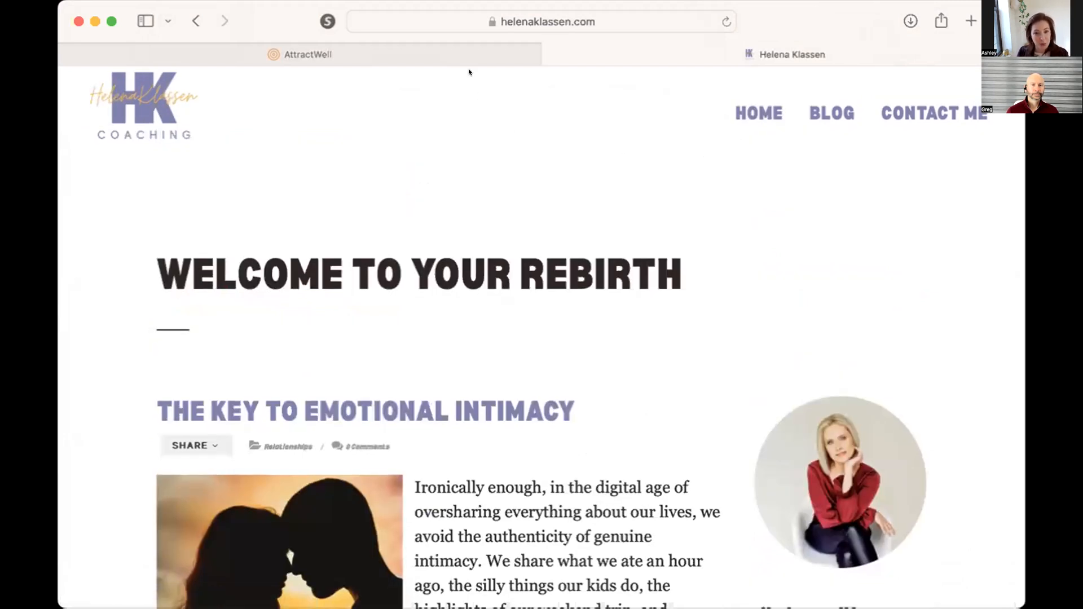
{"action": "scroll", "coordinate": [468, 69], "scroll_direction": "down", "scroll_amount": 2}
{"action": "scroll", "coordinate": [468, 69], "scroll_direction": "up", "scroll_amount": 2}
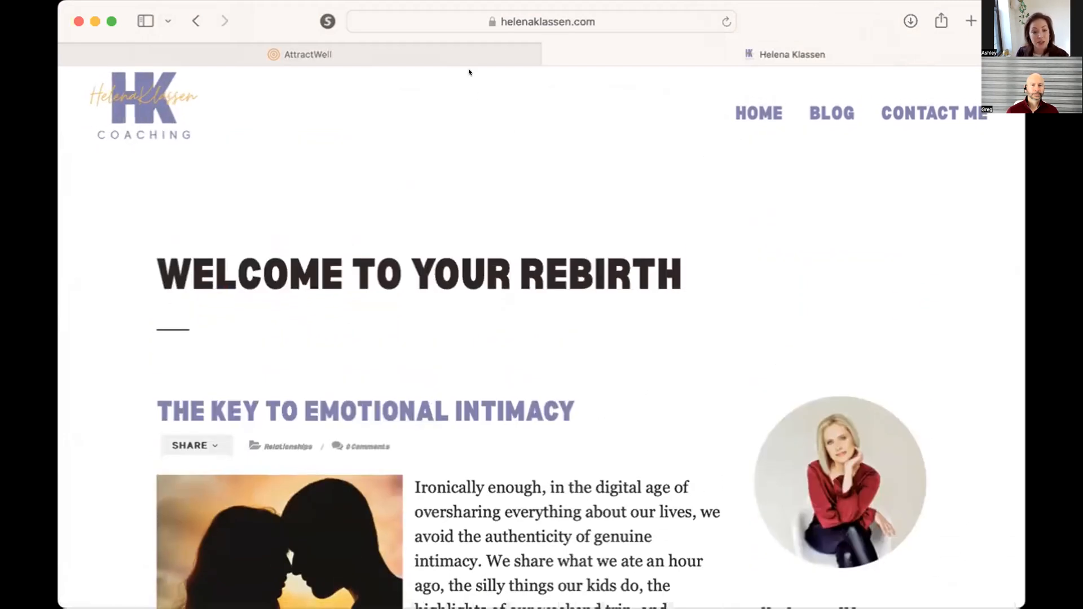
Compare the length of the "The Rise of the Goddess" entry with the "Life After Death" excerpt on the blog
{"action": "scroll", "coordinate": [468, 69], "scroll_direction": "down", "scroll_amount": 5}
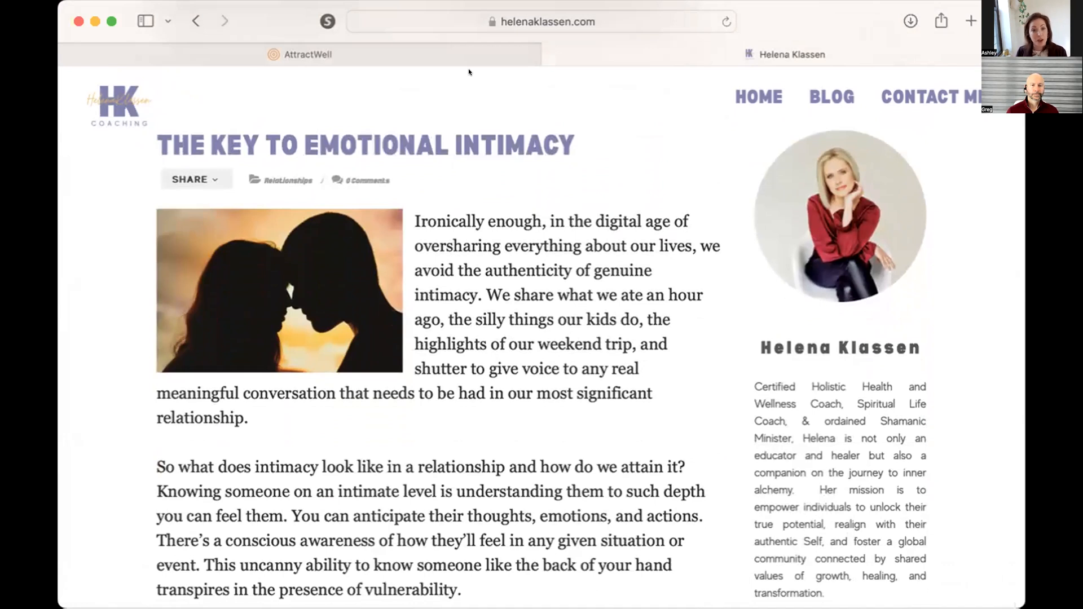
{"action": "scroll", "coordinate": [468, 69], "scroll_direction": "down", "scroll_amount": 20}
{"action": "scroll", "coordinate": [468, 69], "scroll_direction": "down", "scroll_amount": 20}
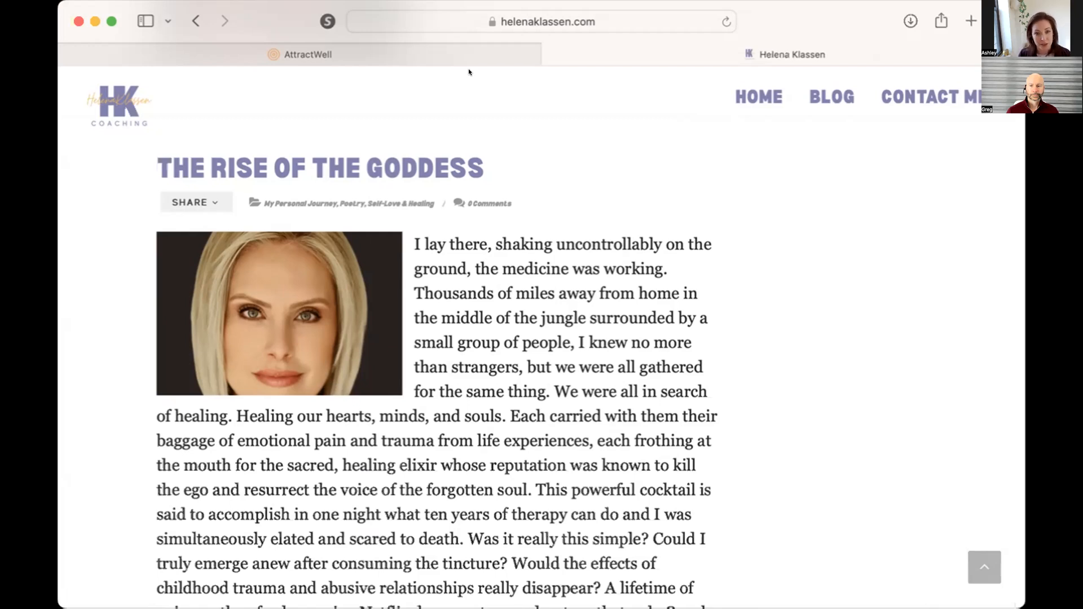
{"action": "scroll", "coordinate": [286, 345], "scroll_direction": "down", "scroll_amount": 5}
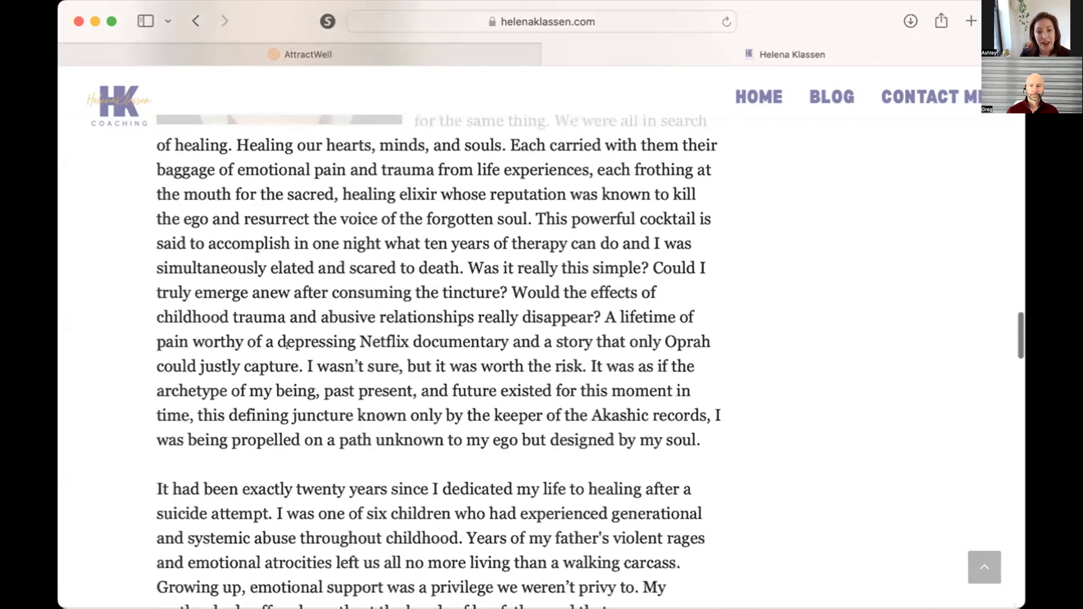
{"action": "scroll", "coordinate": [286, 345], "scroll_direction": "down", "scroll_amount": 1}
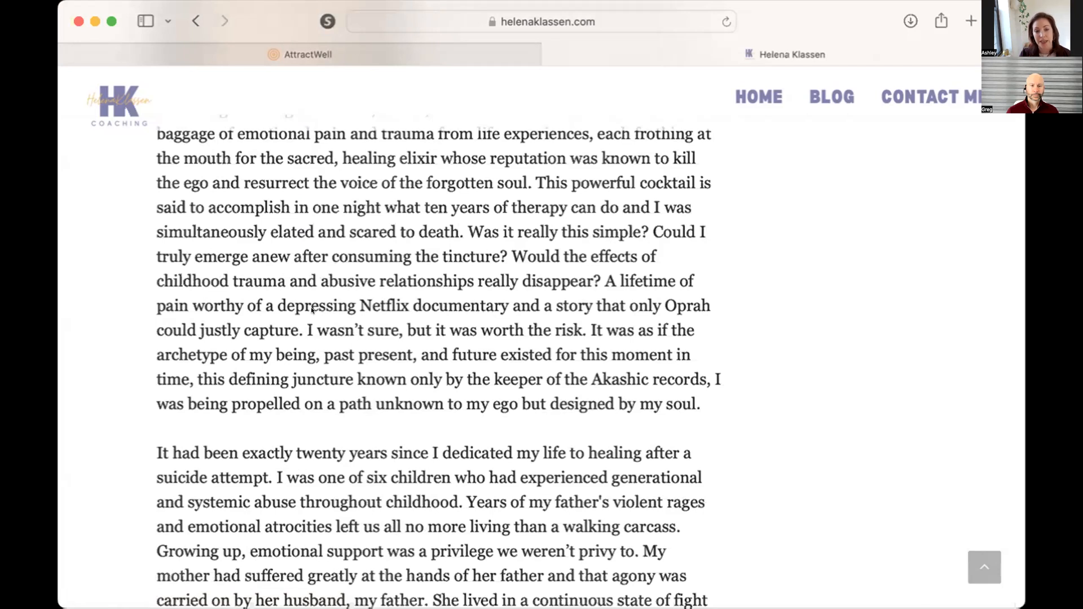
{"action": "scroll", "coordinate": [311, 309], "scroll_direction": "down", "scroll_amount": 20}
{"action": "scroll", "coordinate": [311, 308], "scroll_direction": "down", "scroll_amount": 8}
{"action": "scroll", "coordinate": [311, 308], "scroll_direction": "up", "scroll_amount": 20}
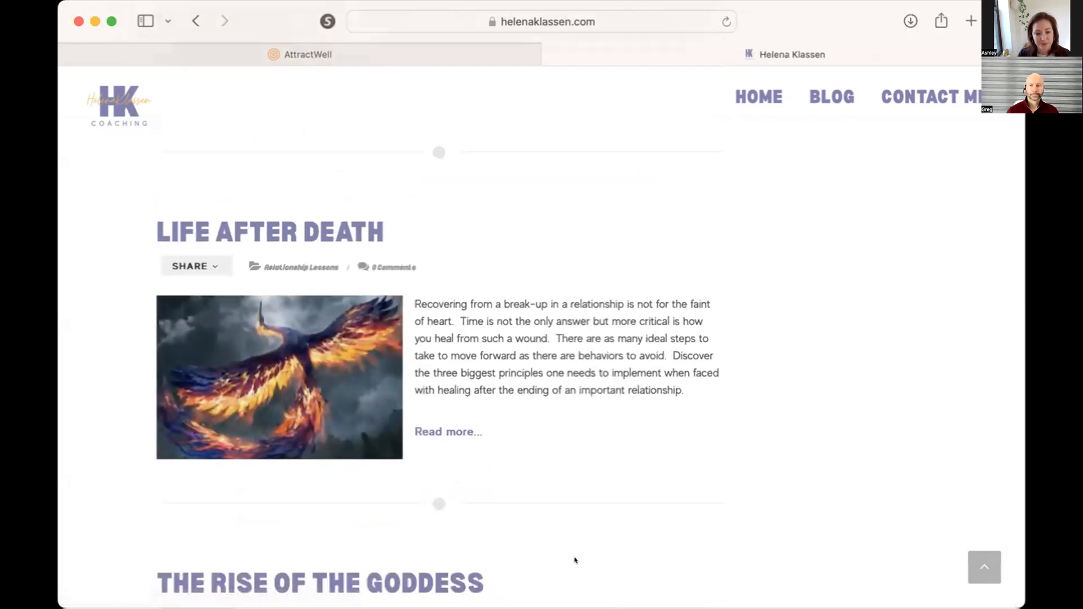
Return to AttractWell, leave the Home Page editor, and open the blog post "Life After Death" for editing
{"action": "left_click", "coordinate": [308, 54]}
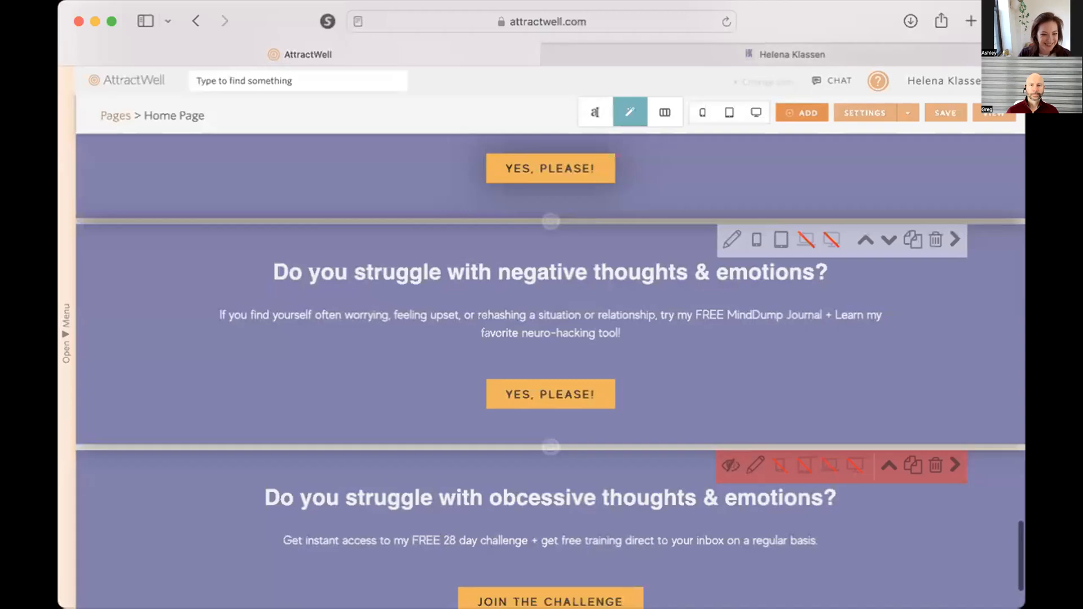
{"action": "left_click", "coordinate": [111, 115]}
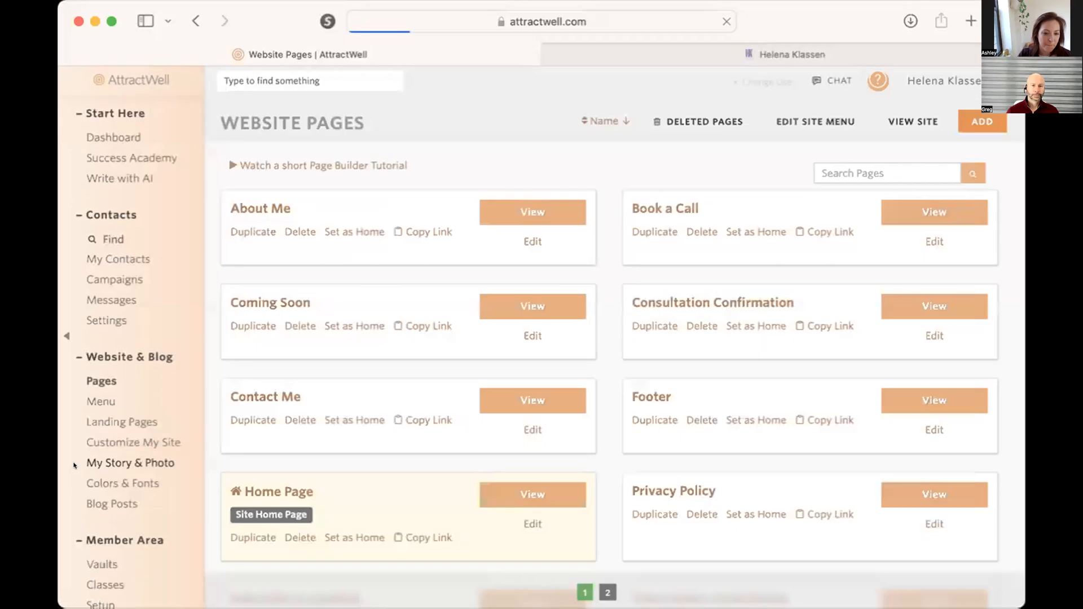
{"action": "scroll", "coordinate": [104, 454], "scroll_direction": "down", "scroll_amount": 2}
{"action": "left_click", "coordinate": [105, 452]}
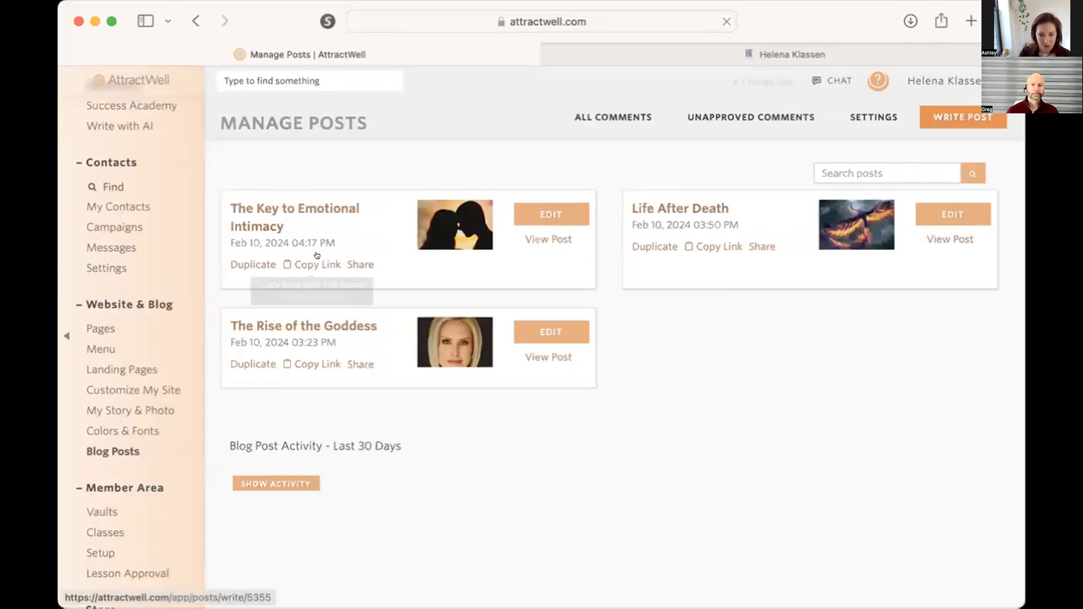
{"action": "left_click", "coordinate": [678, 206]}
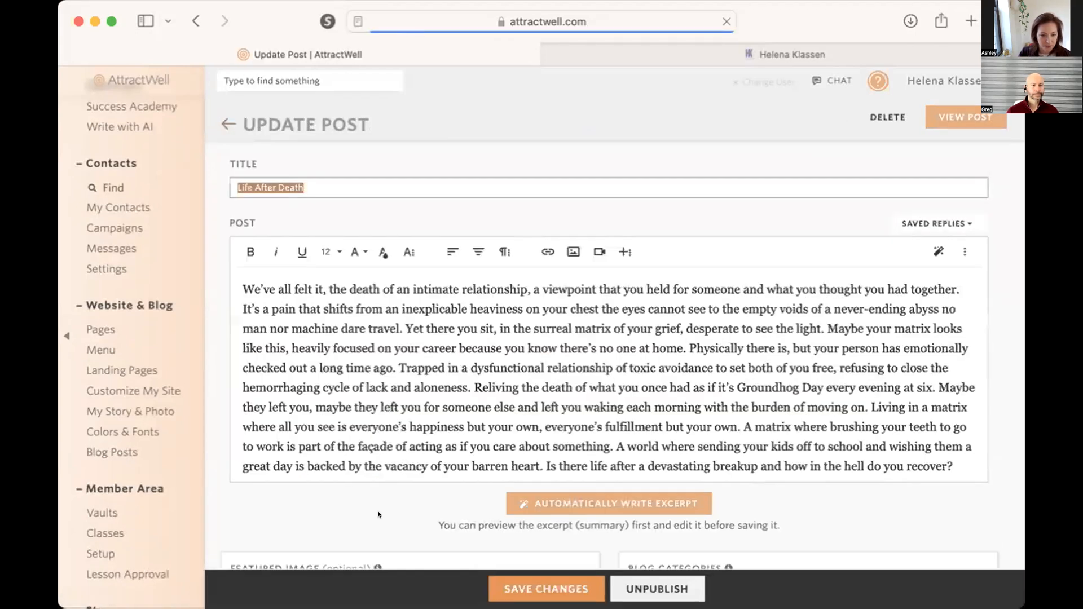
Expand the post's comments, excerpt and search engine options and select the whole excerpt text
{"action": "scroll", "coordinate": [387, 516], "scroll_direction": "down", "scroll_amount": 5}
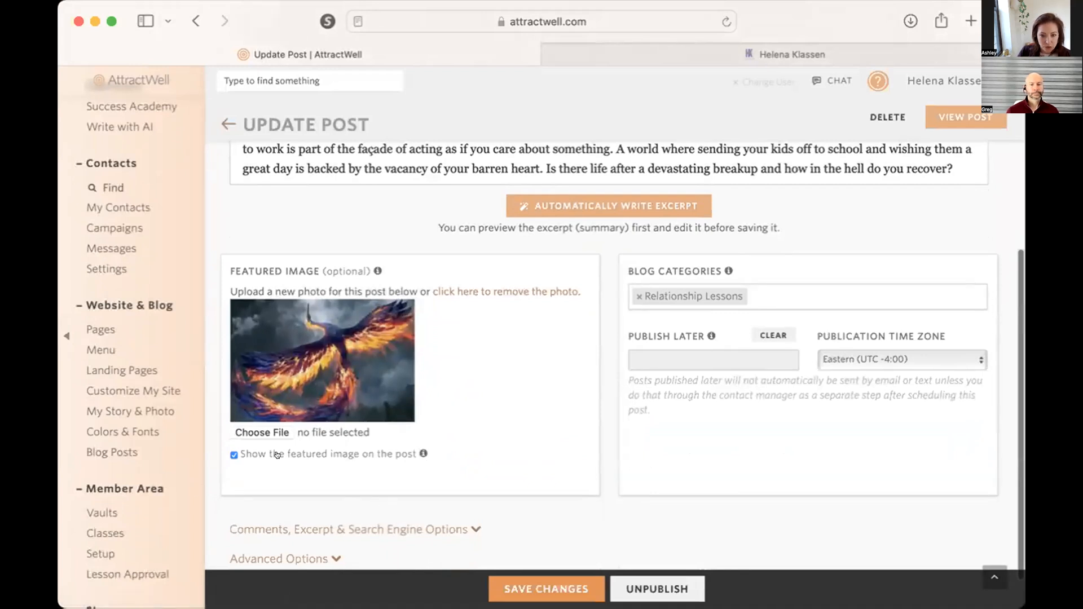
{"action": "scroll", "coordinate": [596, 491], "scroll_direction": "down", "scroll_amount": 1}
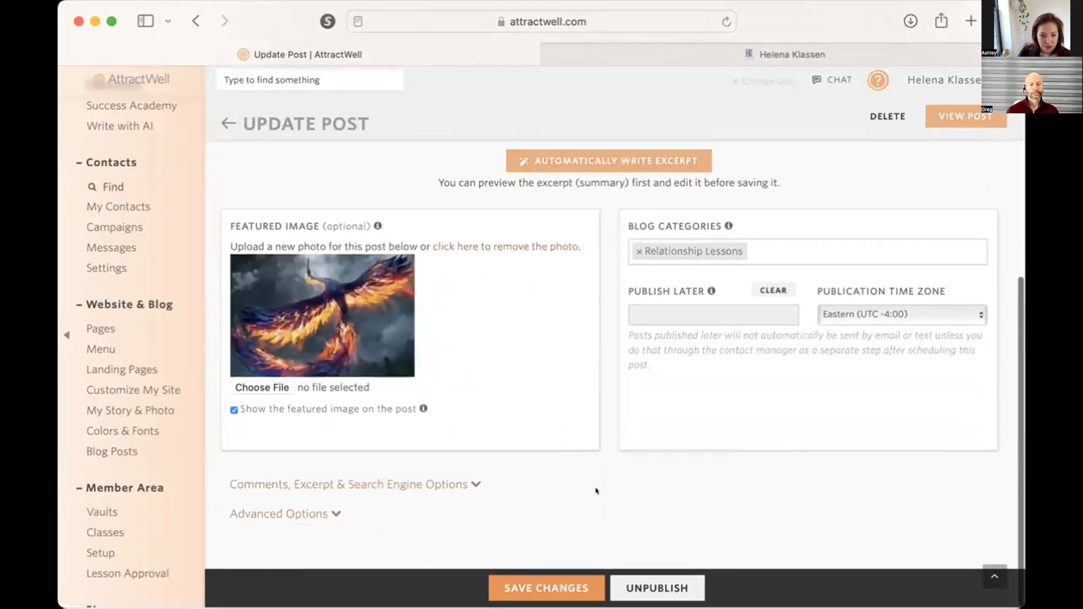
{"action": "left_click", "coordinate": [367, 483]}
{"action": "scroll", "coordinate": [371, 481], "scroll_direction": "down", "scroll_amount": 4}
{"action": "scroll", "coordinate": [371, 481], "scroll_direction": "down", "scroll_amount": 1}
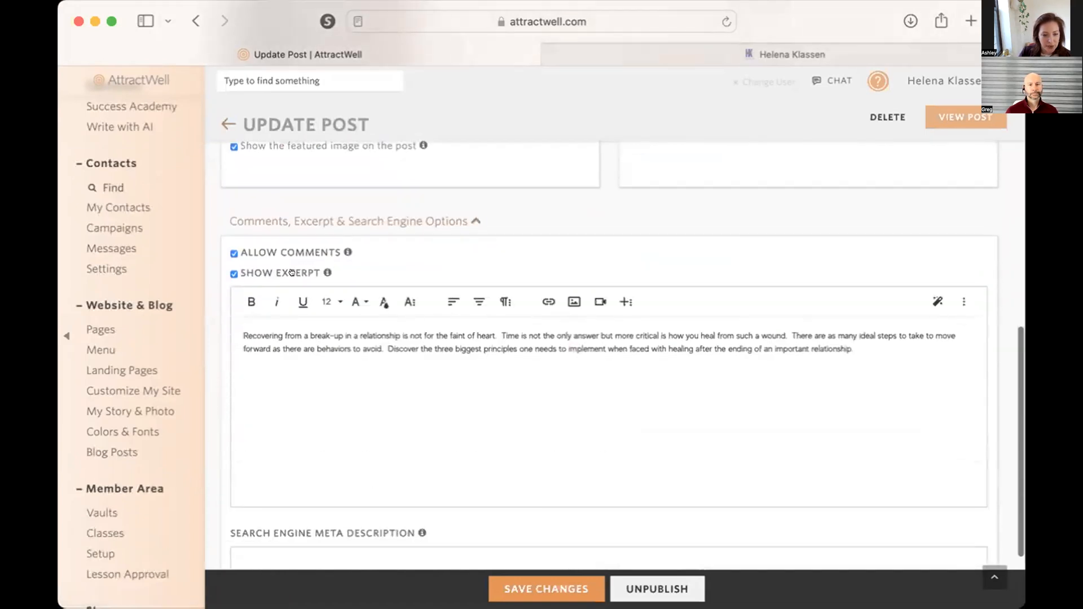
{"action": "left_click_drag", "start_coordinate": [243, 336], "coordinate": [899, 346]}
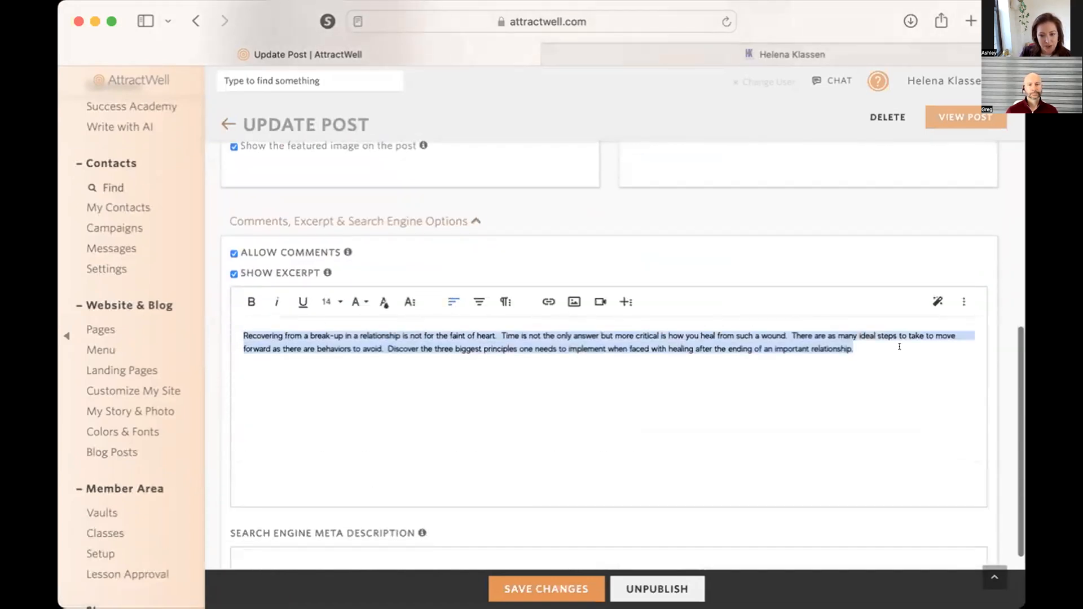
Leave this post, open "The Key to Emotional Intimacy" for editing, and enable its Show Excerpt option
{"action": "key", "text": "super+["}
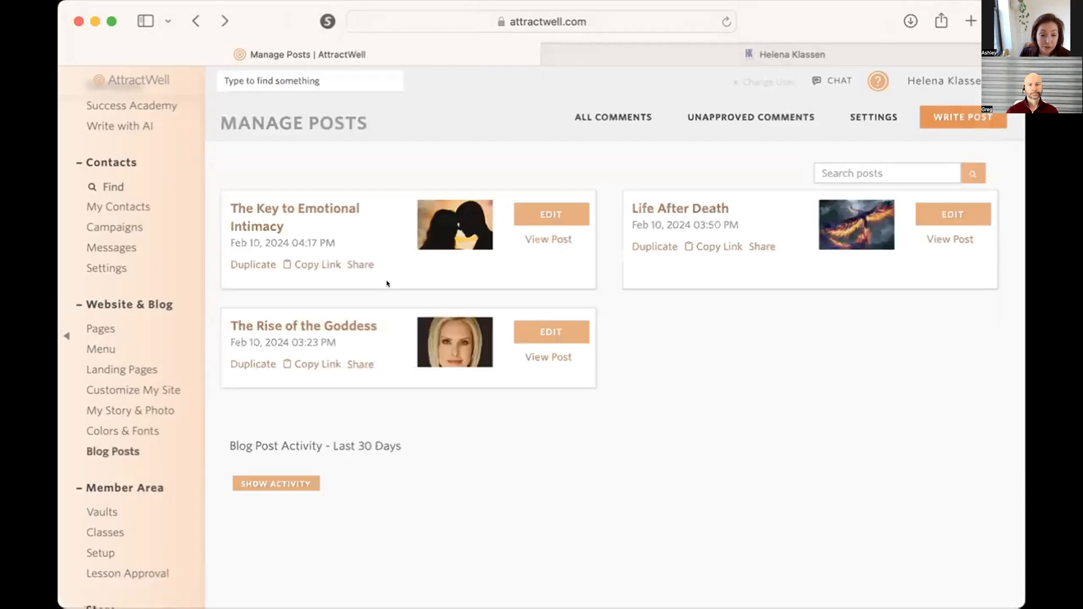
{"action": "left_click", "coordinate": [319, 208]}
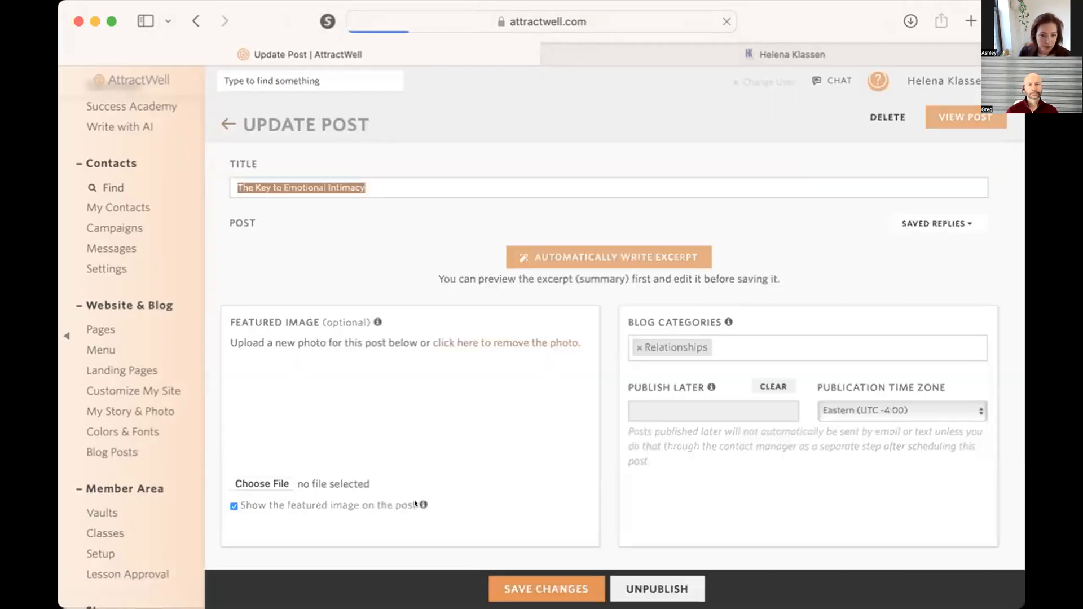
{"action": "scroll", "coordinate": [413, 504], "scroll_direction": "down", "scroll_amount": 6}
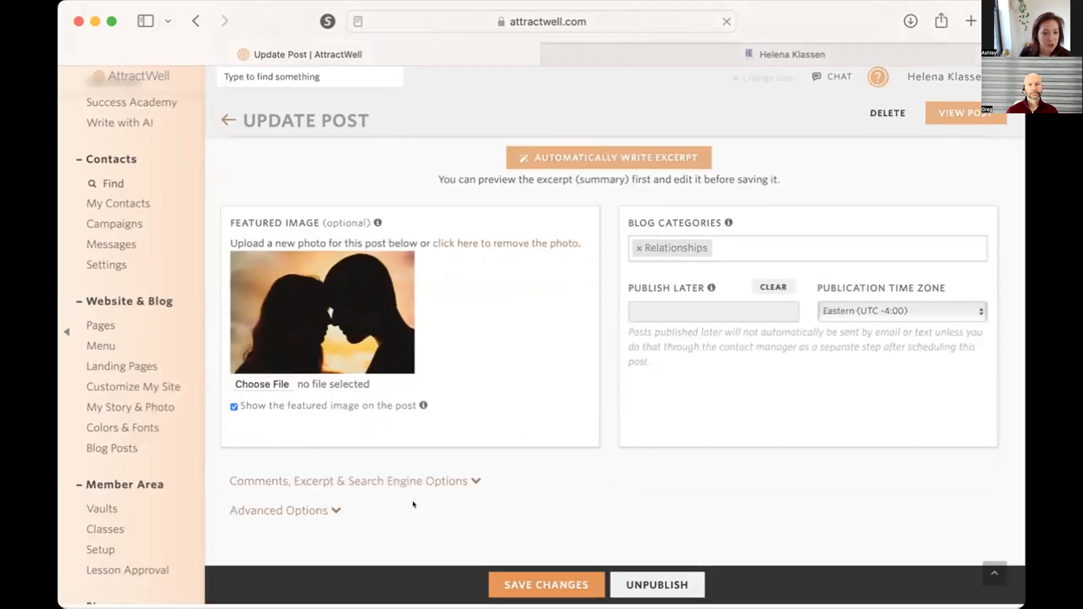
{"action": "left_click", "coordinate": [368, 483]}
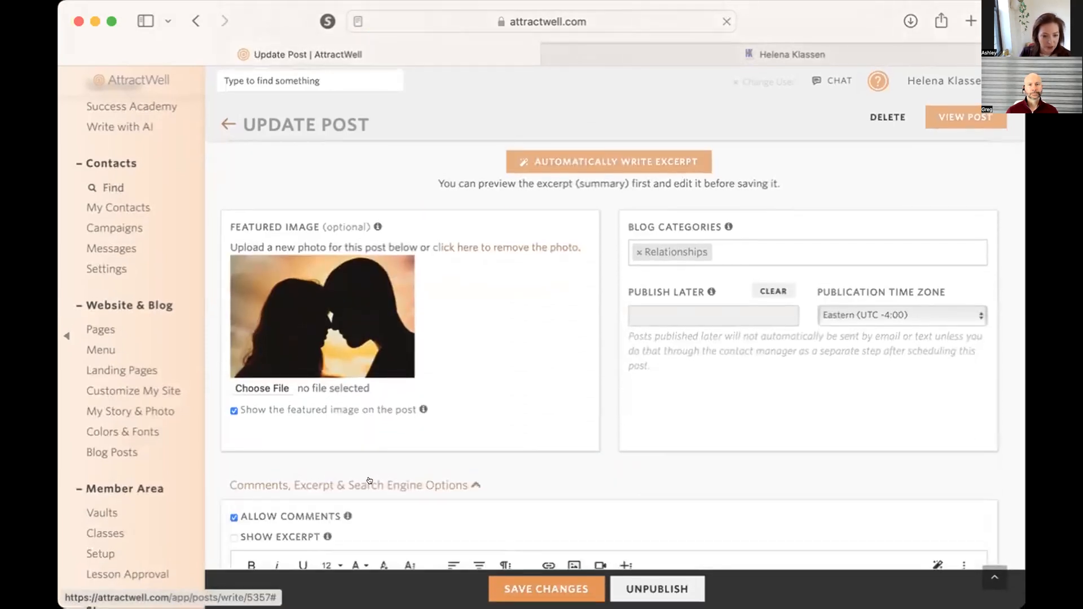
{"action": "scroll", "coordinate": [363, 473], "scroll_direction": "down", "scroll_amount": 4}
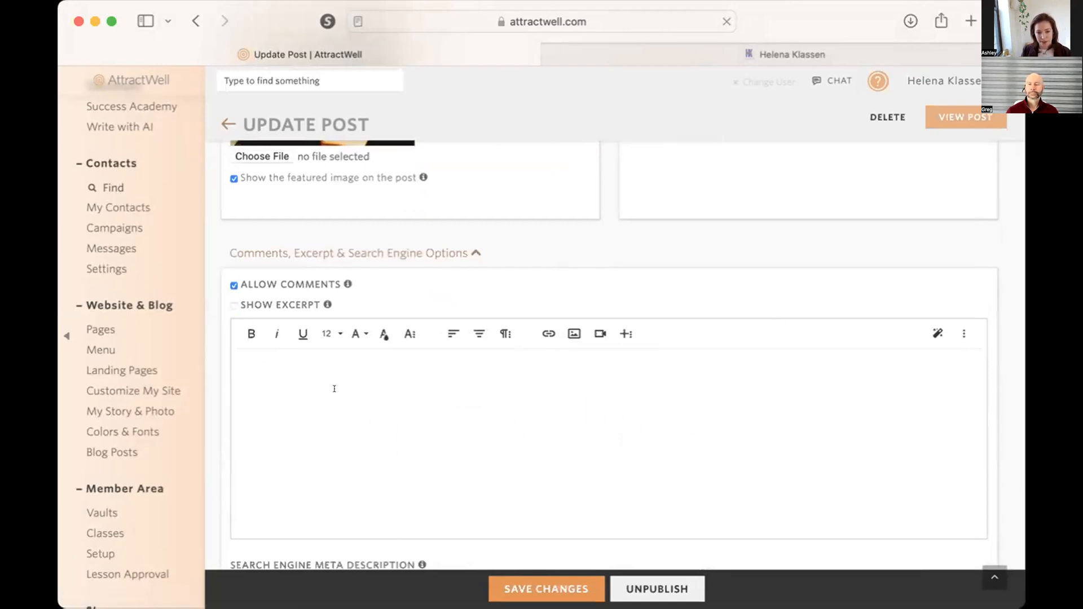
{"action": "left_click", "coordinate": [251, 303]}
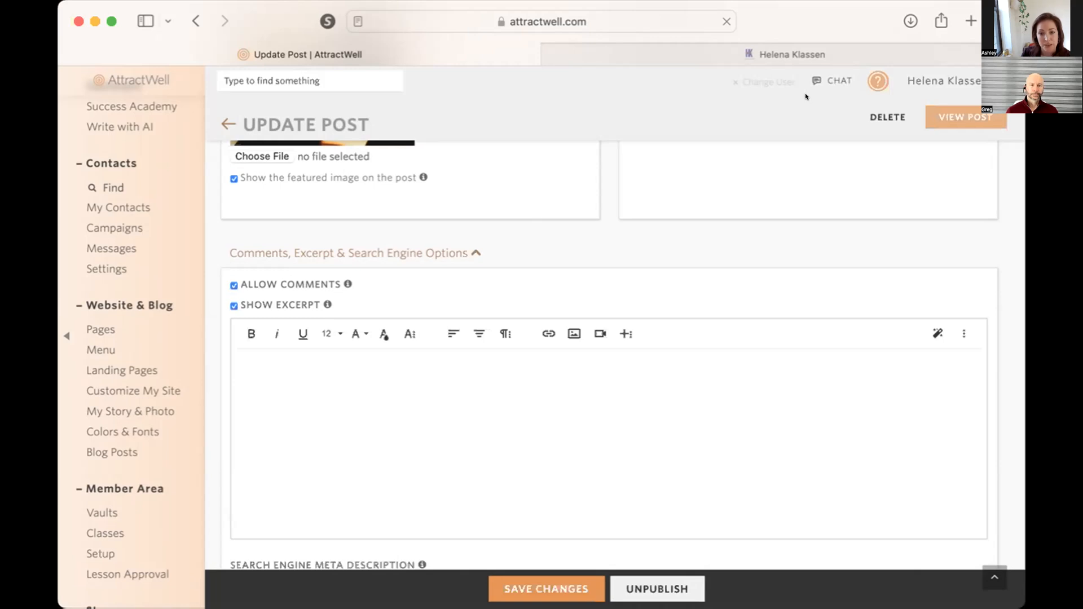
Switch to the HK Coaching website, return to its home page, and follow the "Start the Transformation" link
{"action": "left_click", "coordinate": [798, 55]}
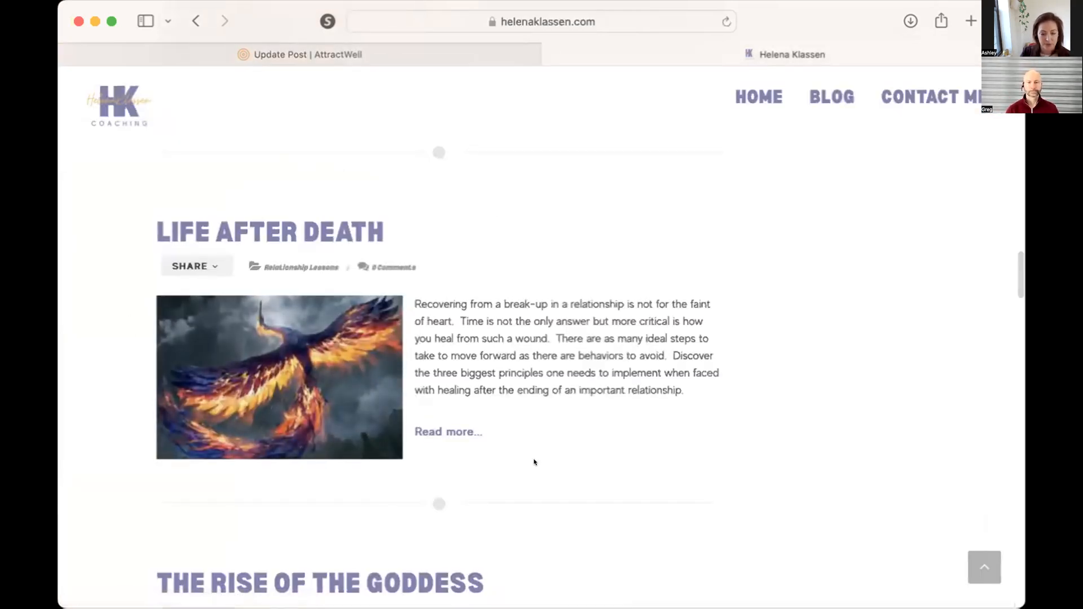
{"action": "scroll", "coordinate": [534, 462], "scroll_direction": "left", "scroll_amount": 10}
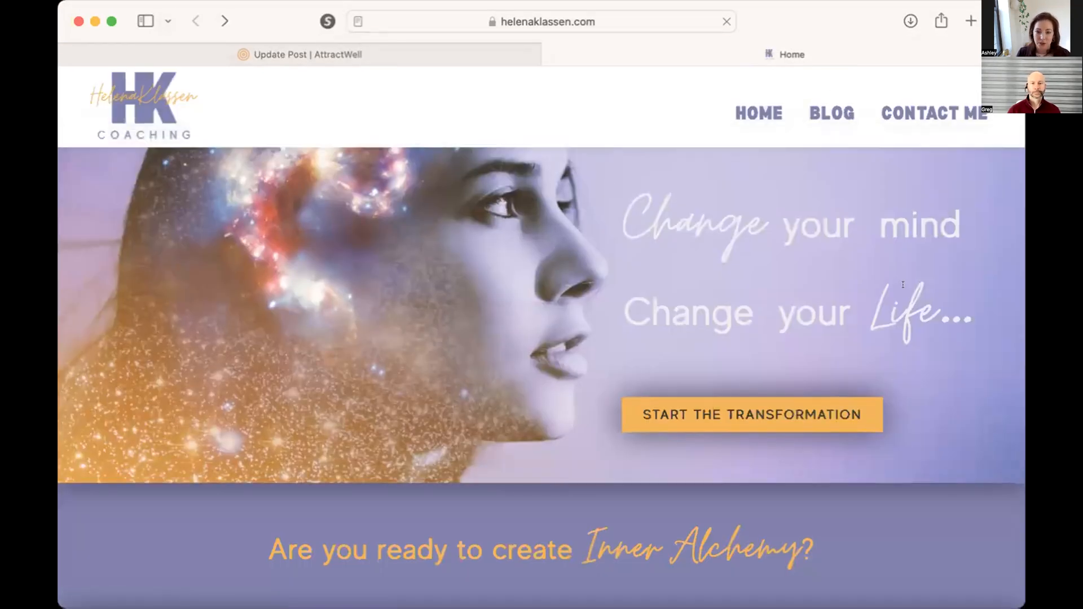
{"action": "scroll", "coordinate": [874, 339], "scroll_direction": "down", "scroll_amount": 2}
{"action": "scroll", "coordinate": [846, 367], "scroll_direction": "up", "scroll_amount": 2}
{"action": "left_click", "coordinate": [798, 423]}
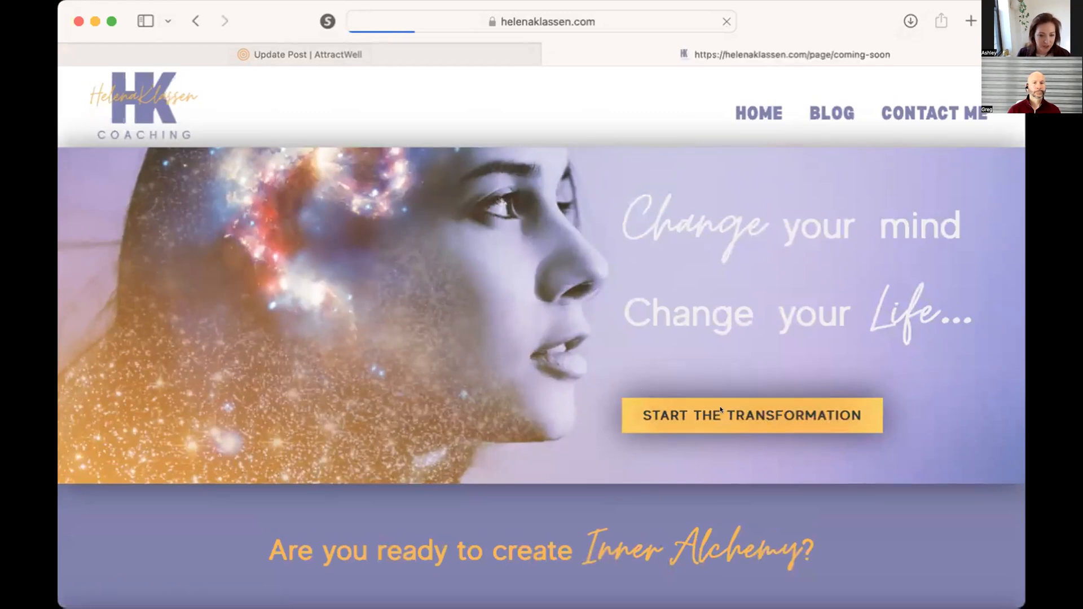
Examine the "Coming Soon!" Inner Alchemy page, including its heading, launch text, sign-up form and footer
{"action": "scroll", "coordinate": [769, 424], "scroll_direction": "down", "scroll_amount": 5}
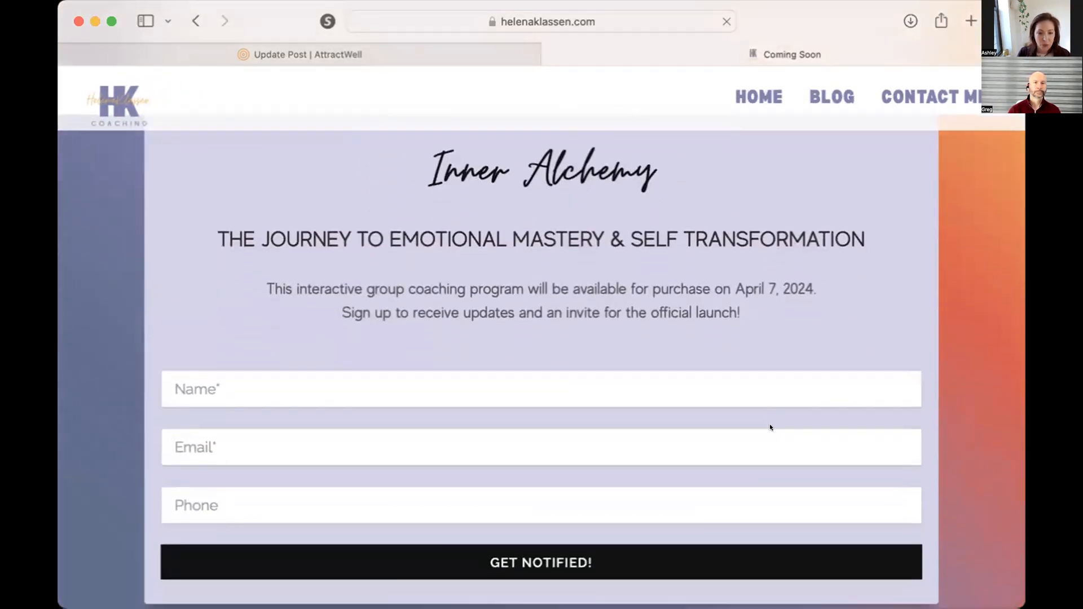
{"action": "scroll", "coordinate": [769, 427], "scroll_direction": "down", "scroll_amount": 3}
{"action": "scroll", "coordinate": [765, 428], "scroll_direction": "up", "scroll_amount": 5}
{"action": "scroll", "coordinate": [764, 428], "scroll_direction": "up", "scroll_amount": 2}
{"action": "scroll", "coordinate": [764, 428], "scroll_direction": "down", "scroll_amount": 5}
{"action": "scroll", "coordinate": [763, 428], "scroll_direction": "up", "scroll_amount": 5}
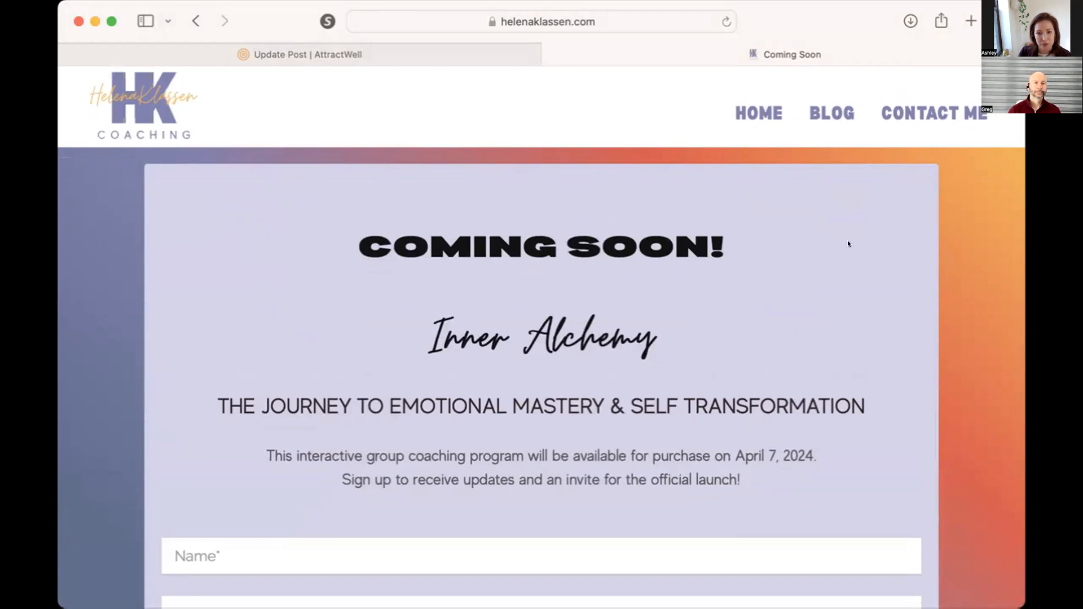
{"action": "scroll", "coordinate": [846, 243], "scroll_direction": "down", "scroll_amount": 5}
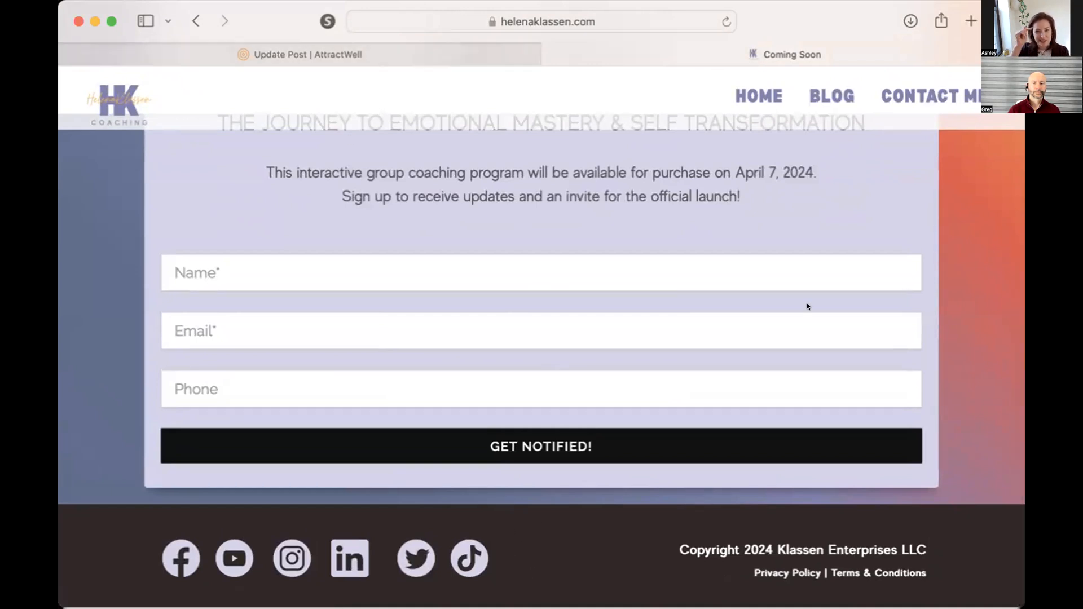
{"action": "scroll", "coordinate": [807, 307], "scroll_direction": "up", "scroll_amount": 3}
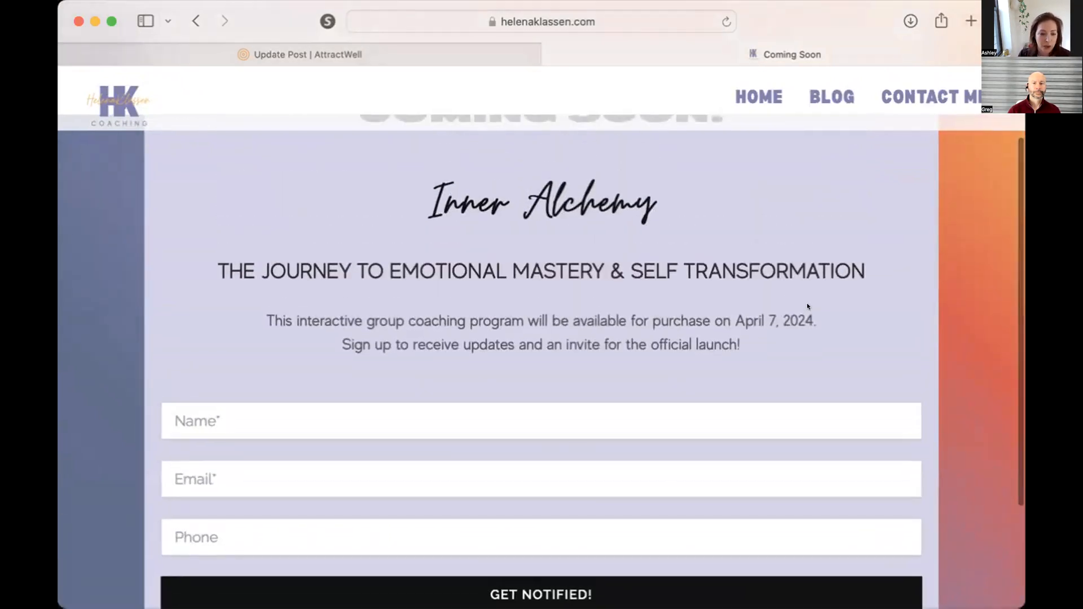
{"action": "scroll", "coordinate": [807, 306], "scroll_direction": "up", "scroll_amount": 3}
{"action": "scroll", "coordinate": [807, 306], "scroll_direction": "down", "scroll_amount": 2}
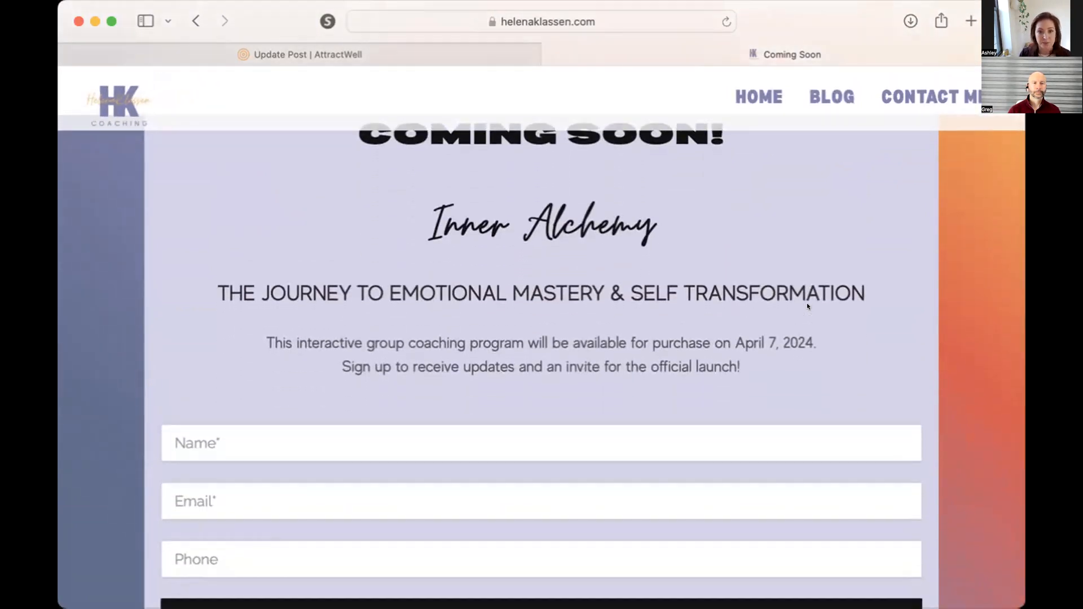
Return to the home page and highlight the whole "What are the benefits of Inner Alchemy?" section for review
{"action": "scroll", "coordinate": [846, 310], "scroll_direction": "left", "scroll_amount": 5}
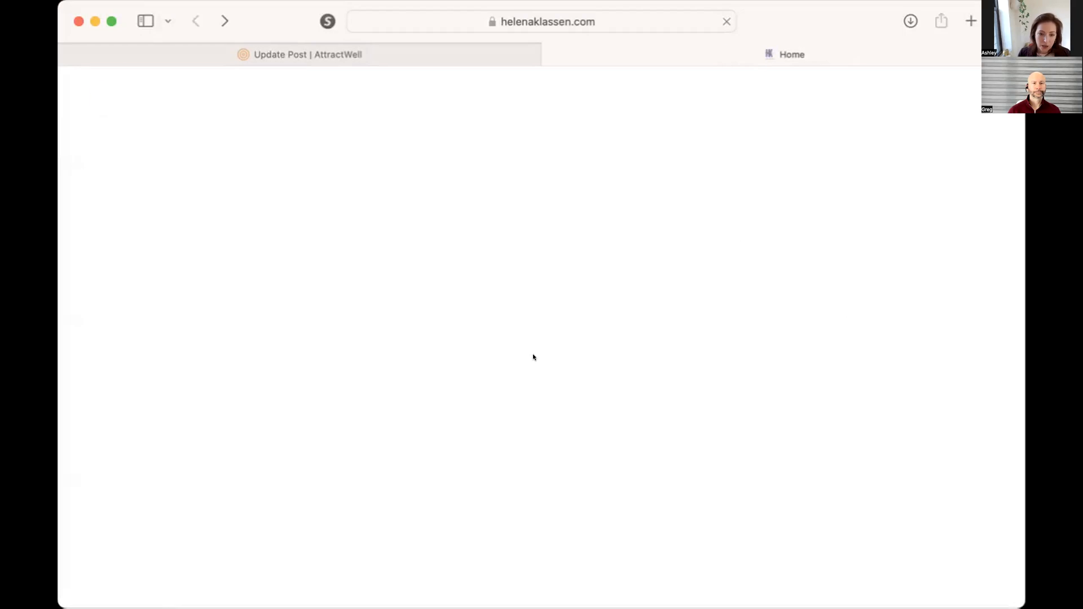
{"action": "scroll", "coordinate": [546, 384], "scroll_direction": "down", "scroll_amount": 10}
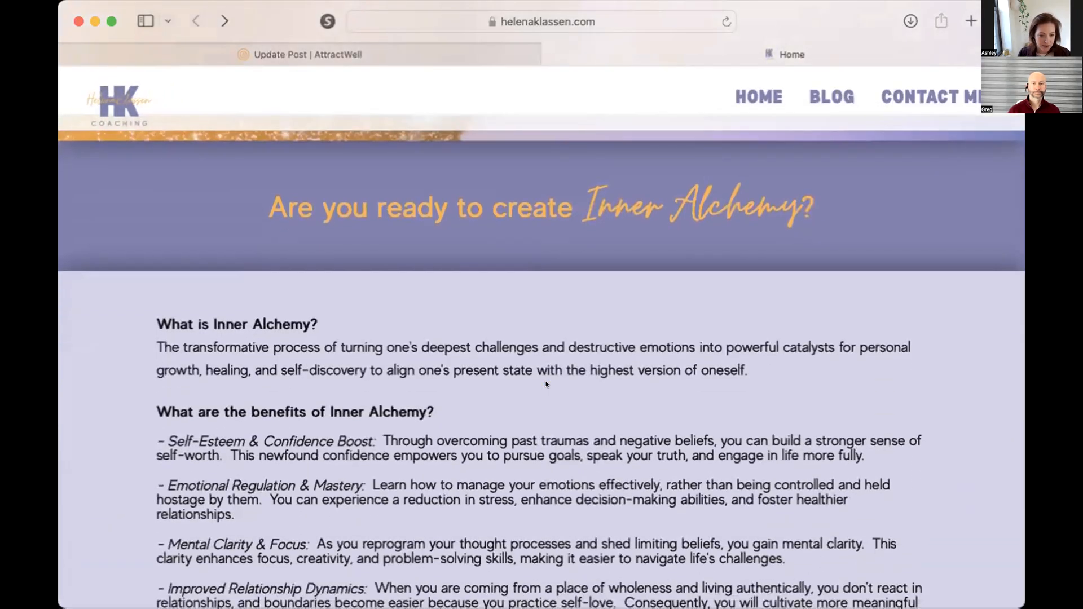
{"action": "scroll", "coordinate": [517, 387], "scroll_direction": "down", "scroll_amount": 5}
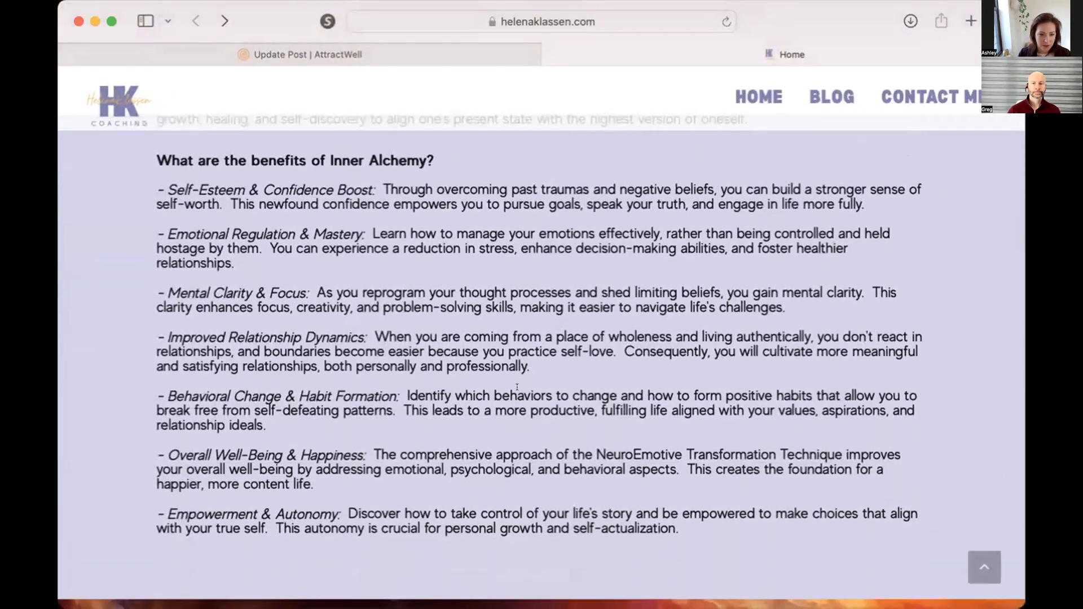
{"action": "scroll", "coordinate": [516, 387], "scroll_direction": "up", "scroll_amount": 4}
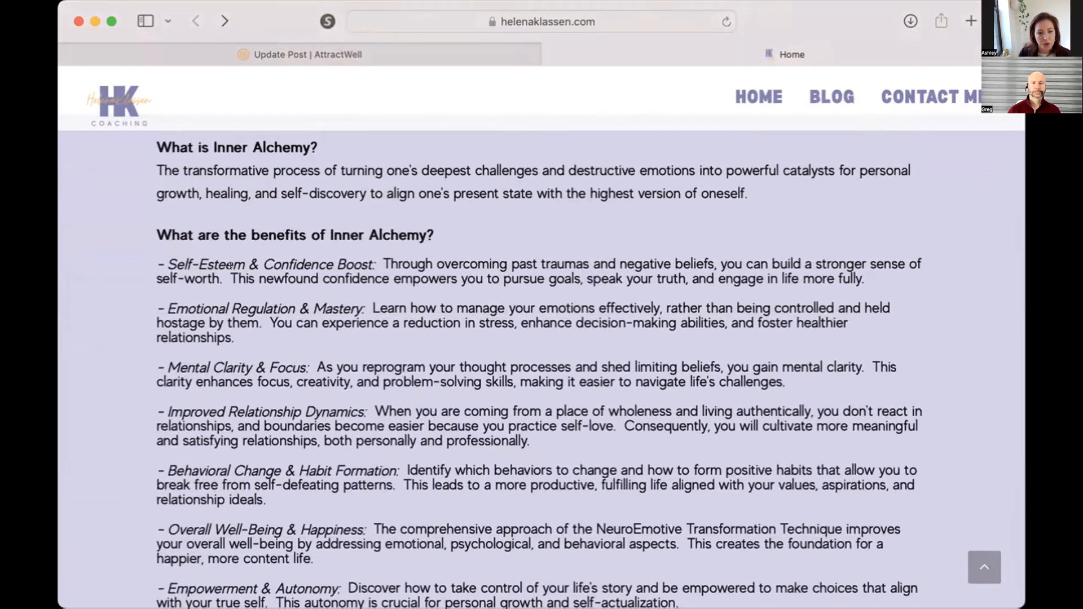
{"action": "left_click_drag", "start_coordinate": [156, 234], "coordinate": [689, 529]}
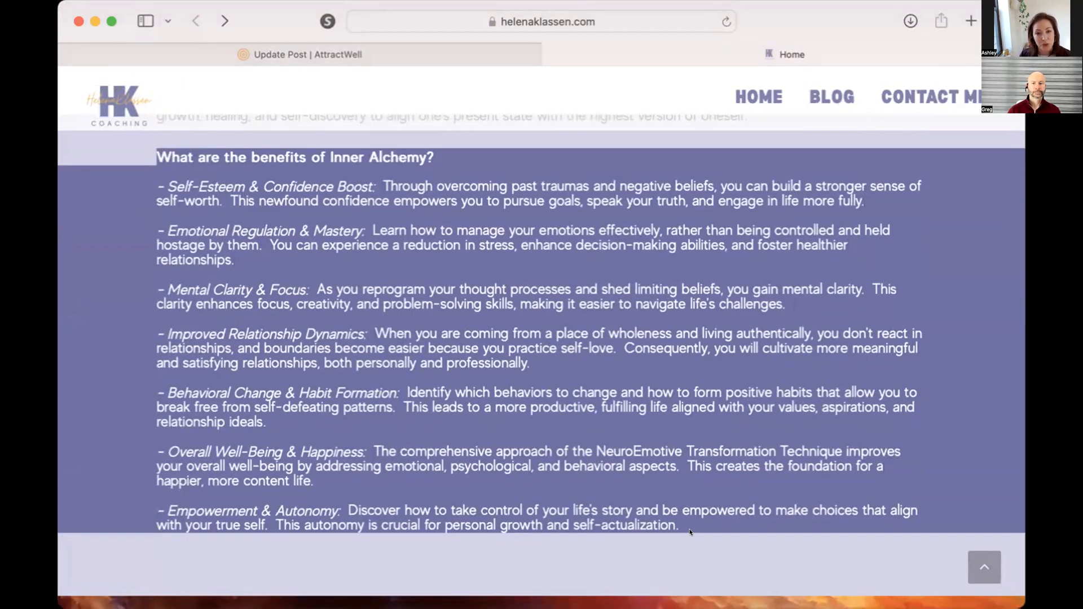
{"action": "left_click", "coordinate": [688, 488]}
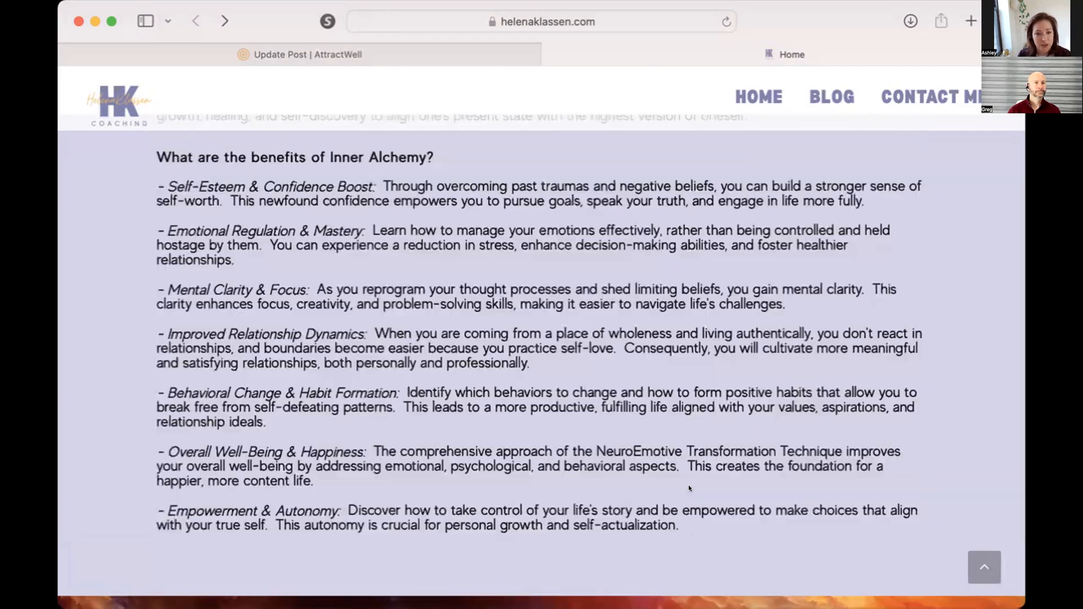
{"action": "left_click_drag", "start_coordinate": [153, 151], "coordinate": [819, 541]}
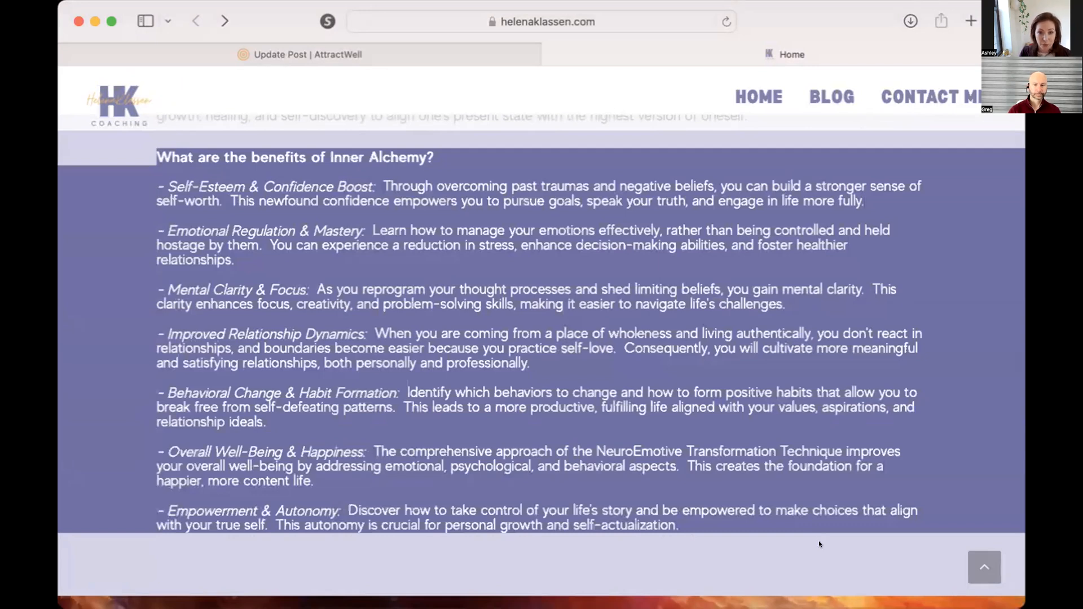
Highlight the "Are you ready to create Inner Alchemy?" heading above the benefits text, then clear the selection
{"action": "scroll", "coordinate": [812, 519], "scroll_direction": "up", "scroll_amount": 3}
{"action": "scroll", "coordinate": [806, 500], "scroll_direction": "up", "scroll_amount": 4}
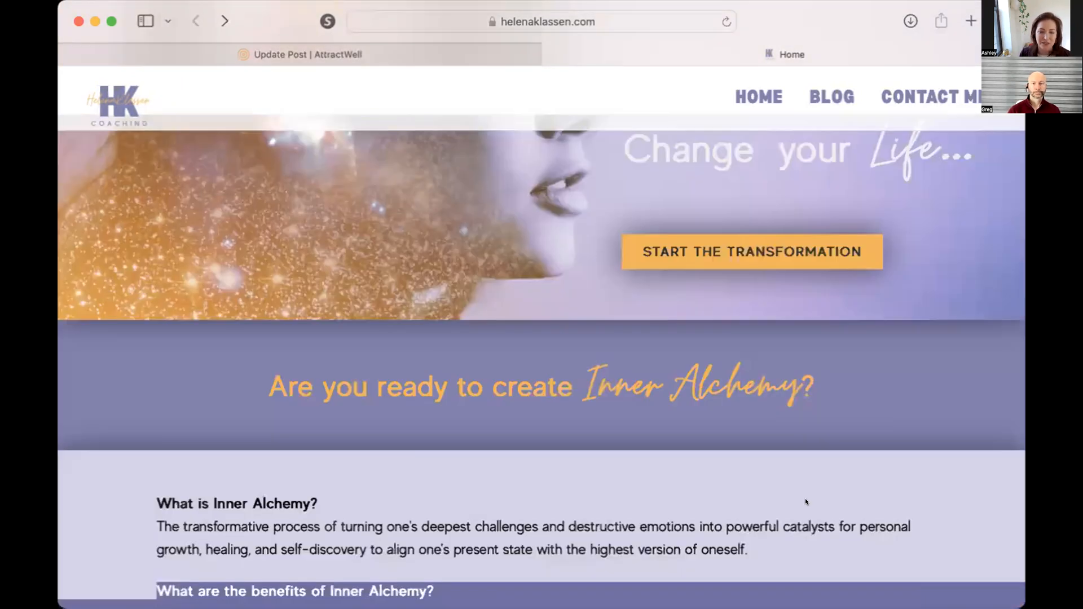
{"action": "scroll", "coordinate": [520, 435], "scroll_direction": "down", "scroll_amount": 1}
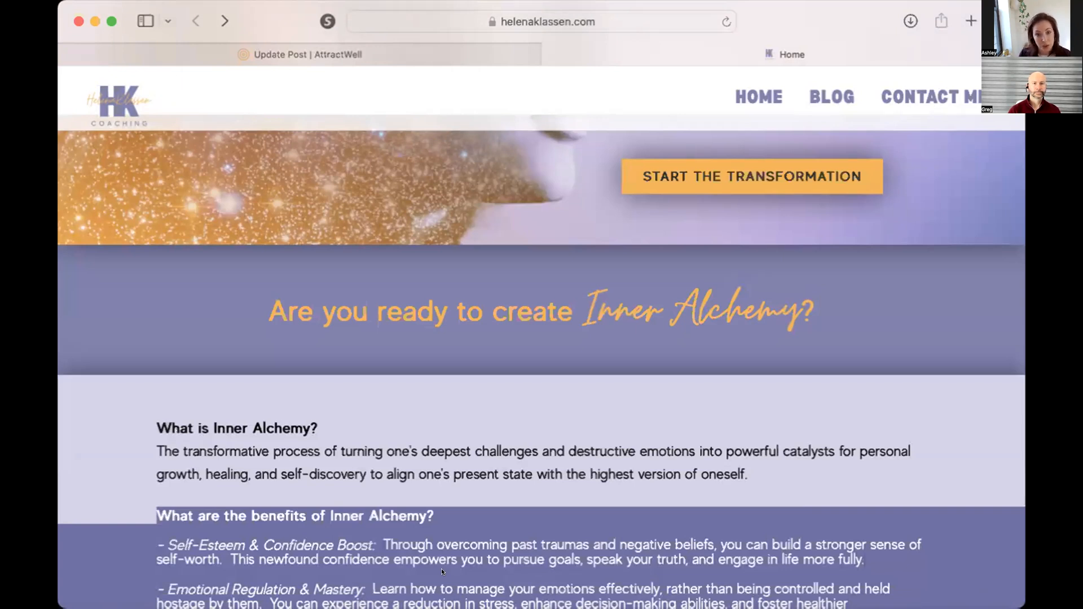
{"action": "left_click_drag", "start_coordinate": [266, 313], "coordinate": [810, 309]}
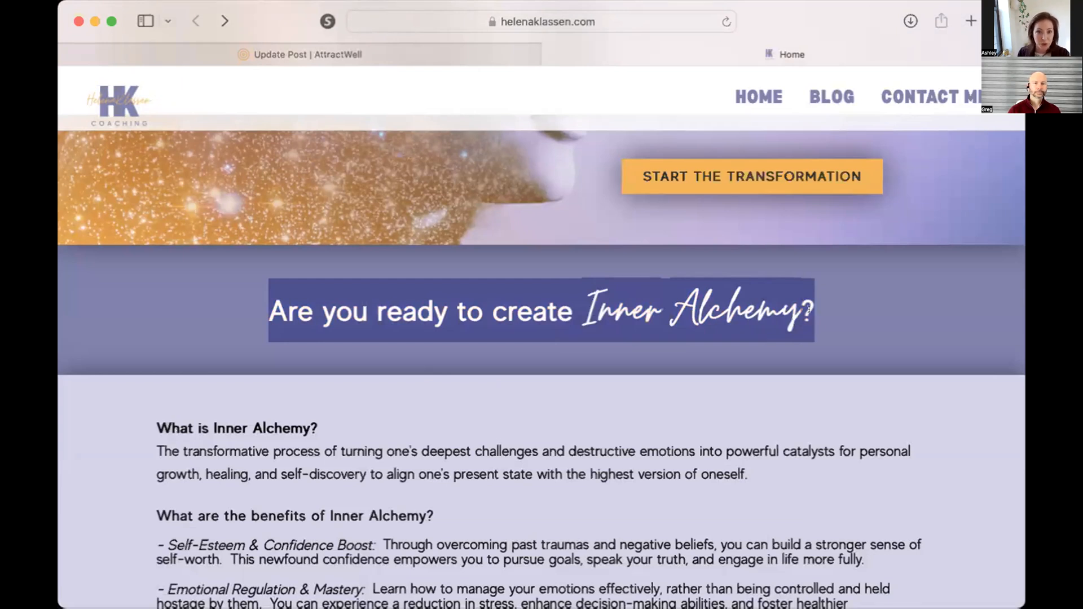
{"action": "left_click", "coordinate": [756, 387]}
Highlight the "Self-Esteem & Confidence Boost" paragraph in the benefits list and clear the selection
{"action": "scroll", "coordinate": [742, 414], "scroll_direction": "down", "scroll_amount": 5}
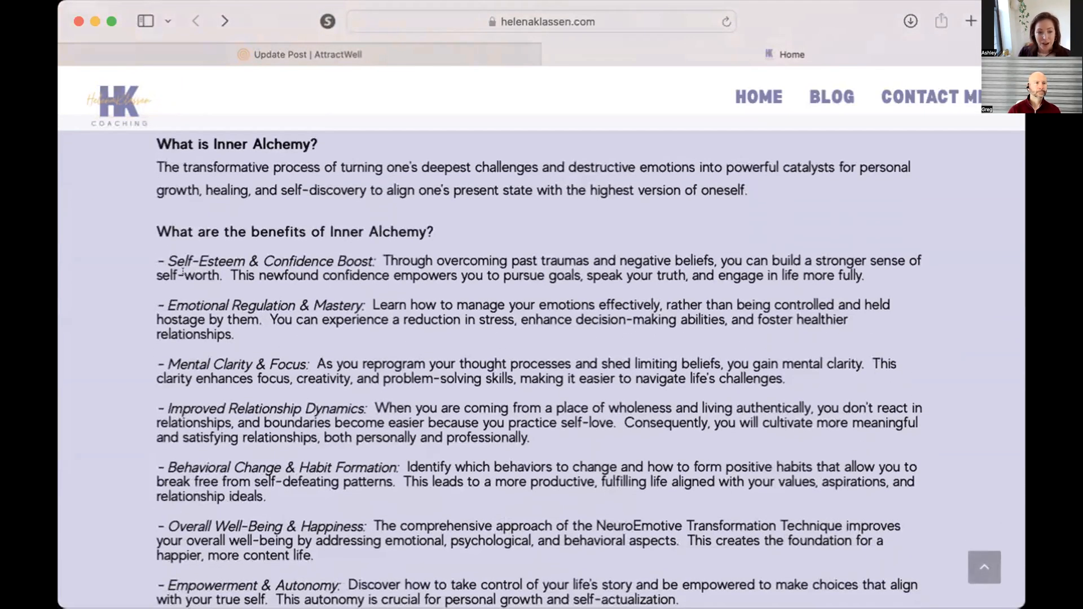
{"action": "left_click_drag", "start_coordinate": [152, 266], "coordinate": [913, 283]}
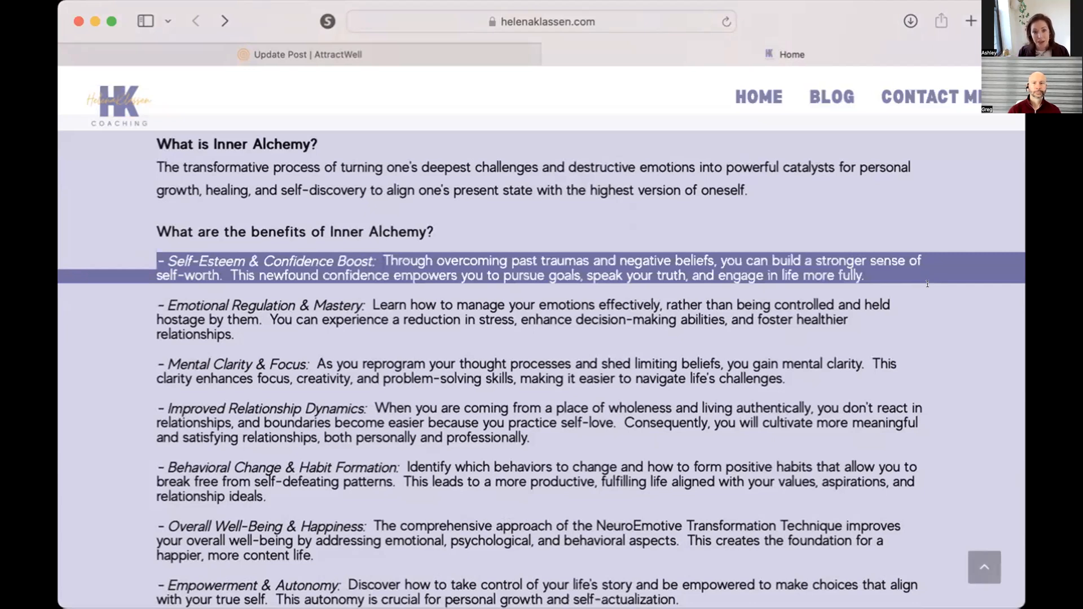
{"action": "left_click", "coordinate": [767, 436]}
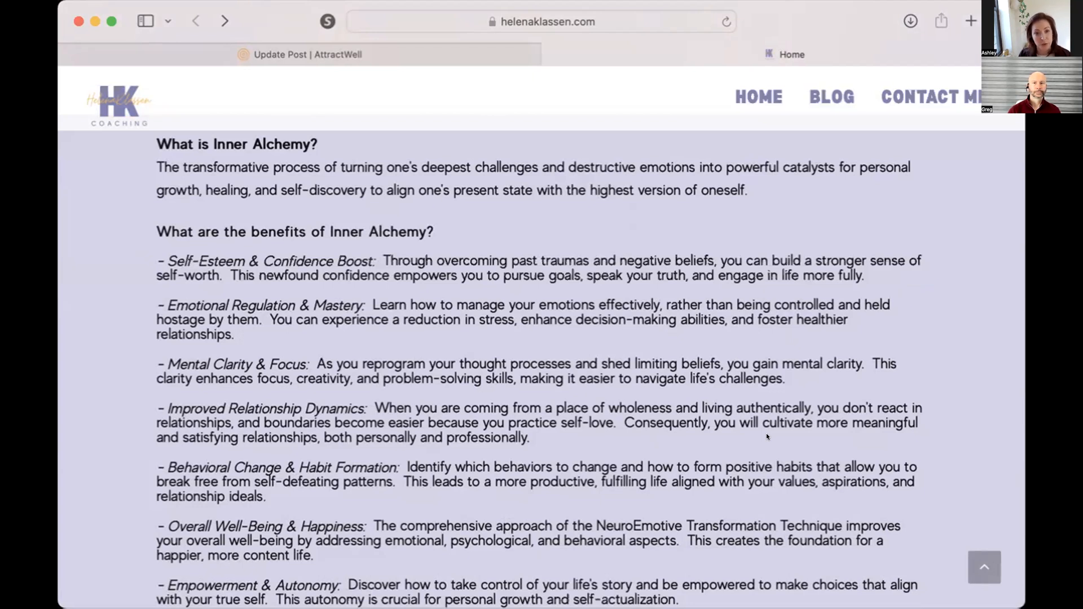
Examine the rest of the home page: introduction, blog section, four linked image tiles and the free MindDump Journal offer
{"action": "scroll", "coordinate": [767, 436], "scroll_direction": "down", "scroll_amount": 2}
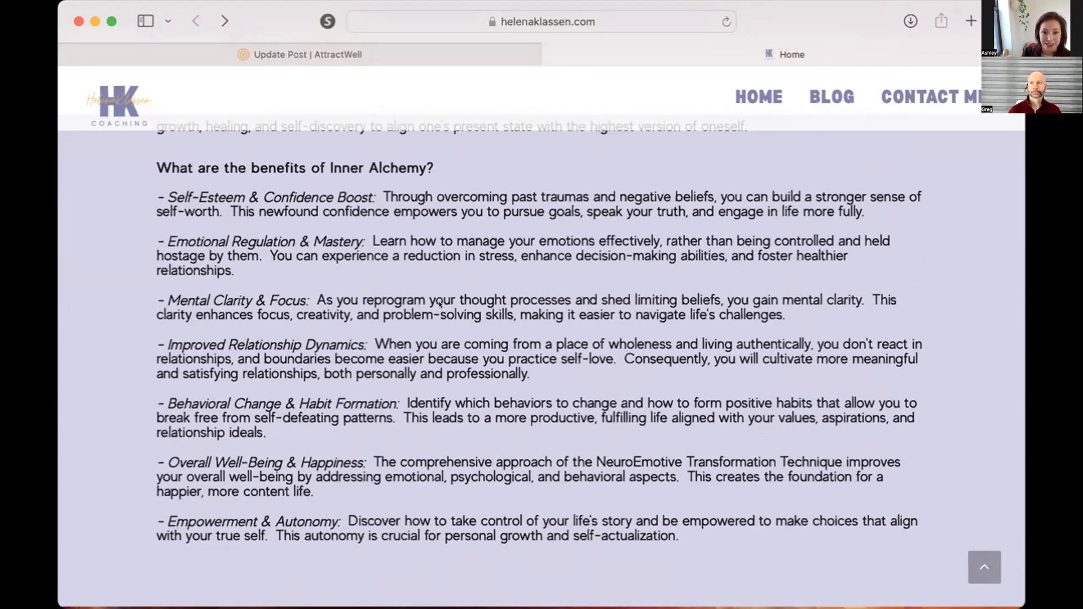
{"action": "scroll", "coordinate": [440, 303], "scroll_direction": "down", "scroll_amount": 10}
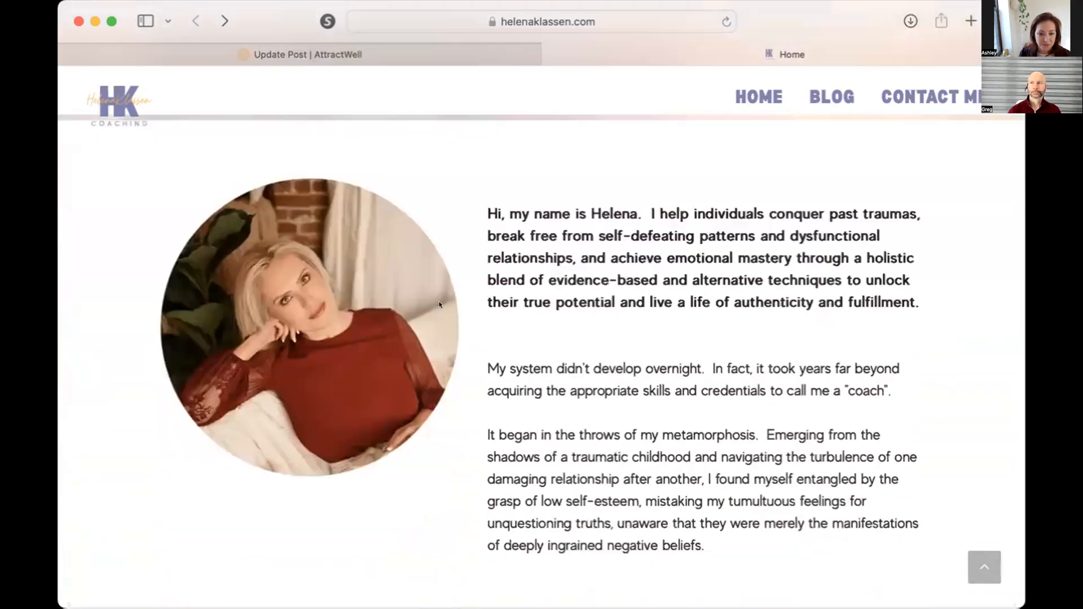
{"action": "scroll", "coordinate": [440, 304], "scroll_direction": "down", "scroll_amount": 8}
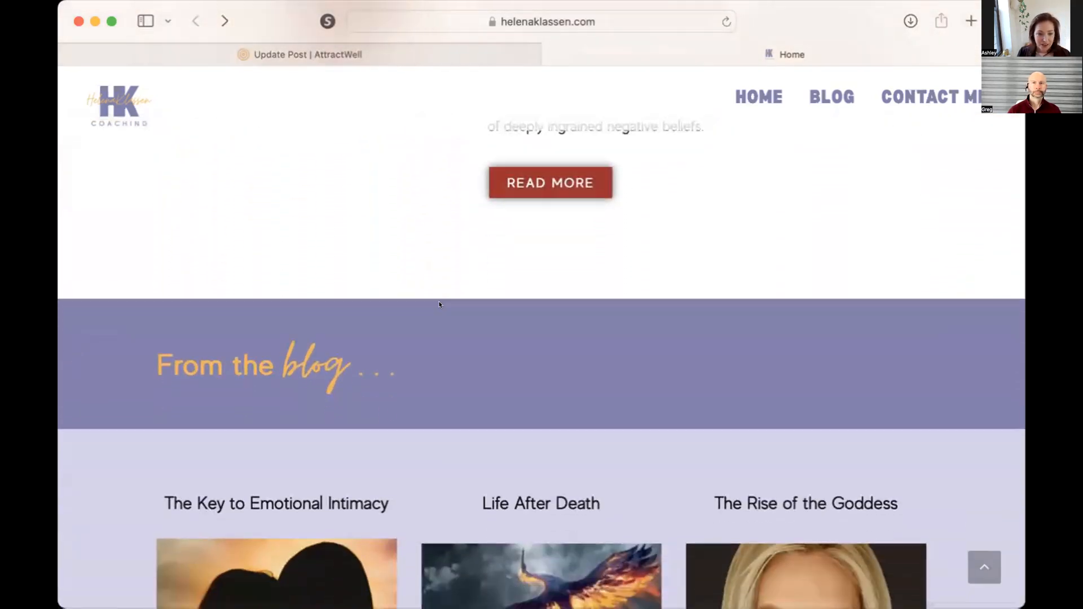
{"action": "scroll", "coordinate": [440, 305], "scroll_direction": "down", "scroll_amount": 10}
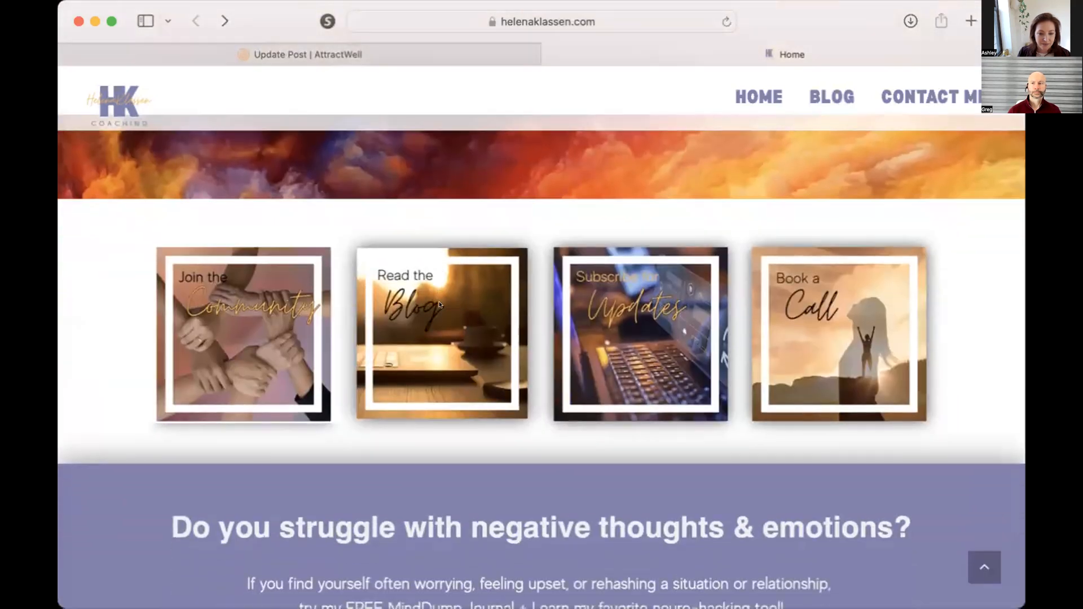
{"action": "scroll", "coordinate": [440, 305], "scroll_direction": "down", "scroll_amount": 5}
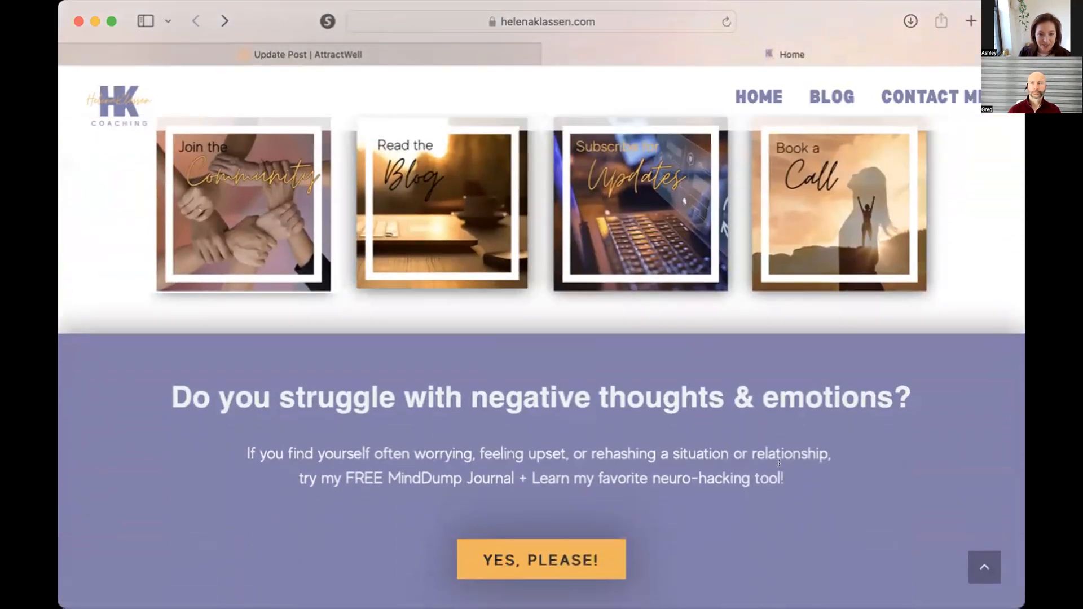
{"action": "scroll", "coordinate": [779, 462], "scroll_direction": "up", "scroll_amount": 1}
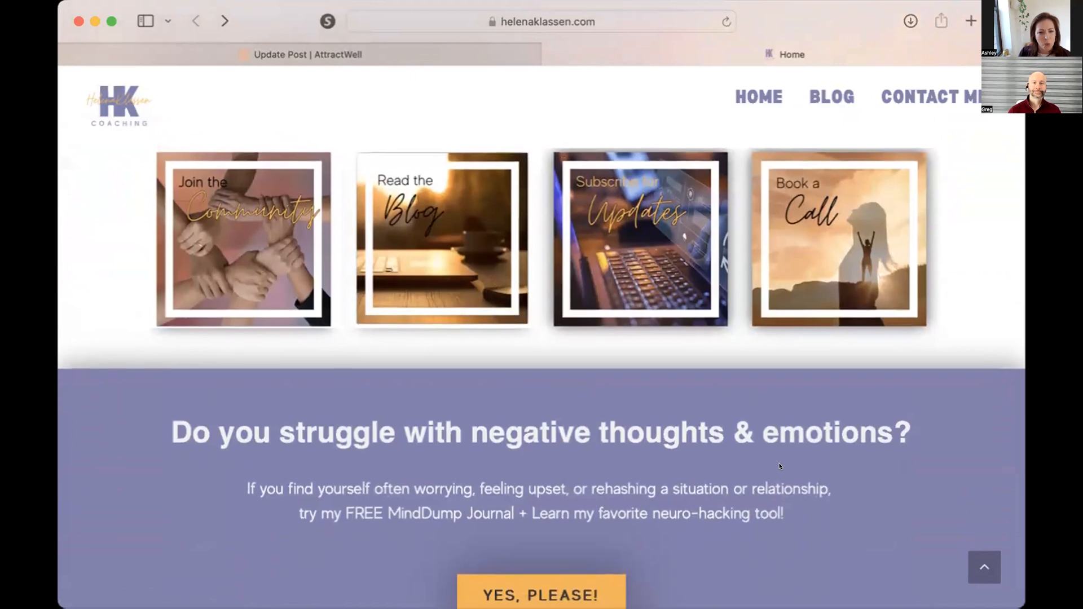
{"action": "scroll", "coordinate": [779, 467], "scroll_direction": "up", "scroll_amount": 1}
{"action": "scroll", "coordinate": [779, 467], "scroll_direction": "down", "scroll_amount": 1}
{"action": "scroll", "coordinate": [779, 465], "scroll_direction": "up", "scroll_amount": 1}
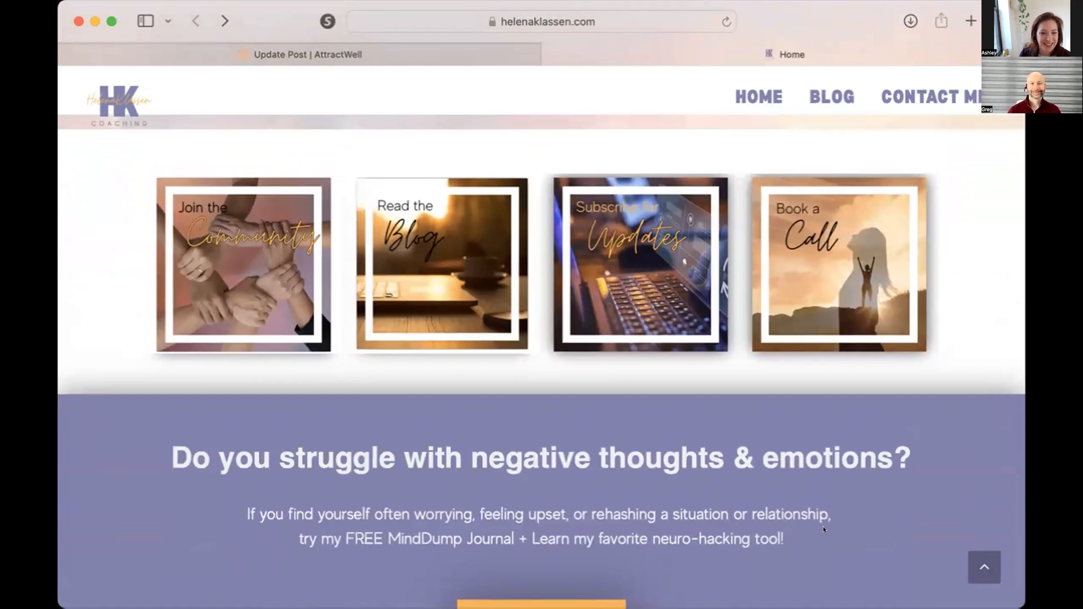
{"action": "scroll", "coordinate": [716, 503], "scroll_direction": "up", "scroll_amount": 20}
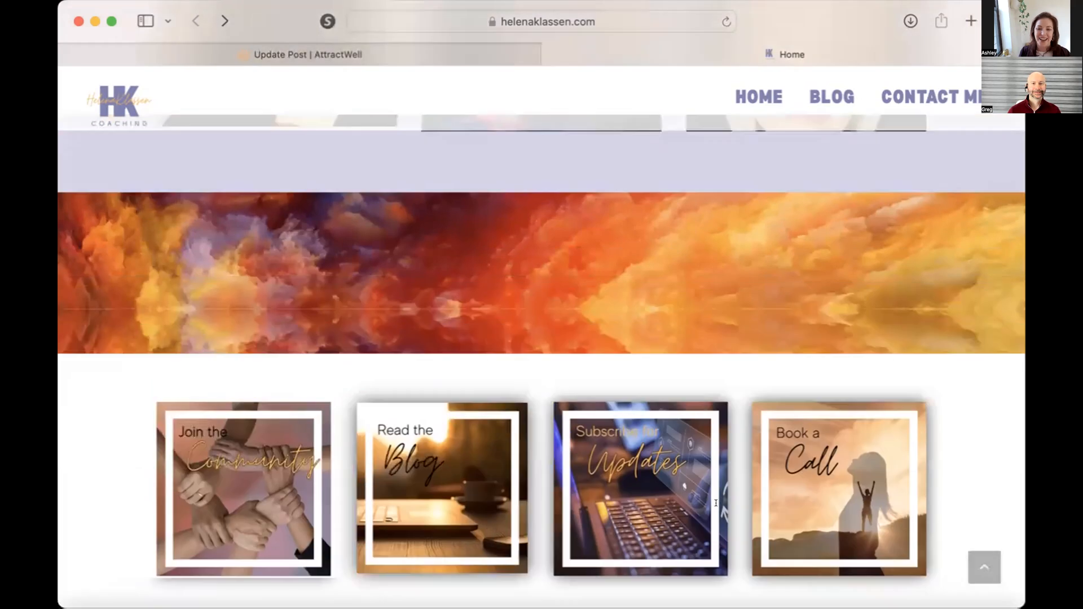
Review the home page from the Inner Alchemy benefits down to the four image tiles and the negative thoughts section
{"action": "scroll", "coordinate": [716, 505], "scroll_direction": "up", "scroll_amount": 15}
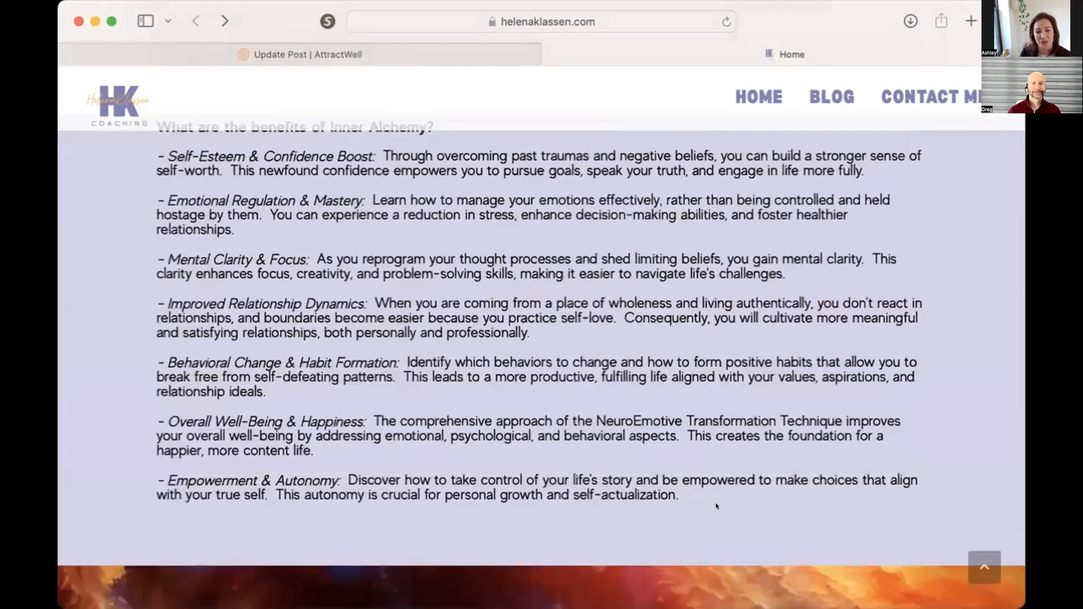
{"action": "scroll", "coordinate": [714, 516], "scroll_direction": "down", "scroll_amount": 10}
{"action": "scroll", "coordinate": [714, 516], "scroll_direction": "down", "scroll_amount": 2}
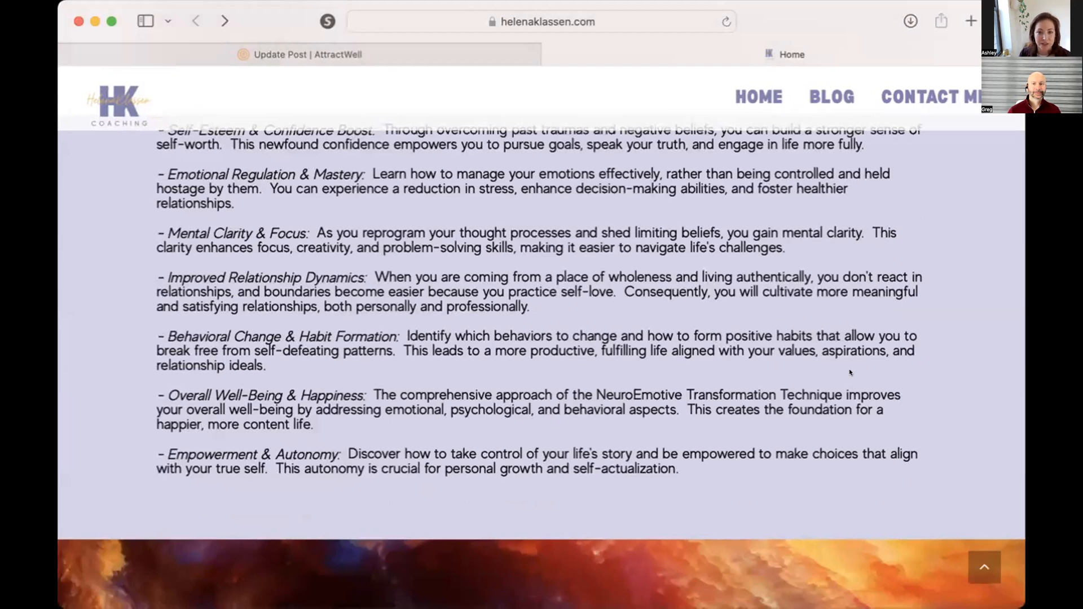
{"action": "scroll", "coordinate": [639, 440], "scroll_direction": "down", "scroll_amount": 5}
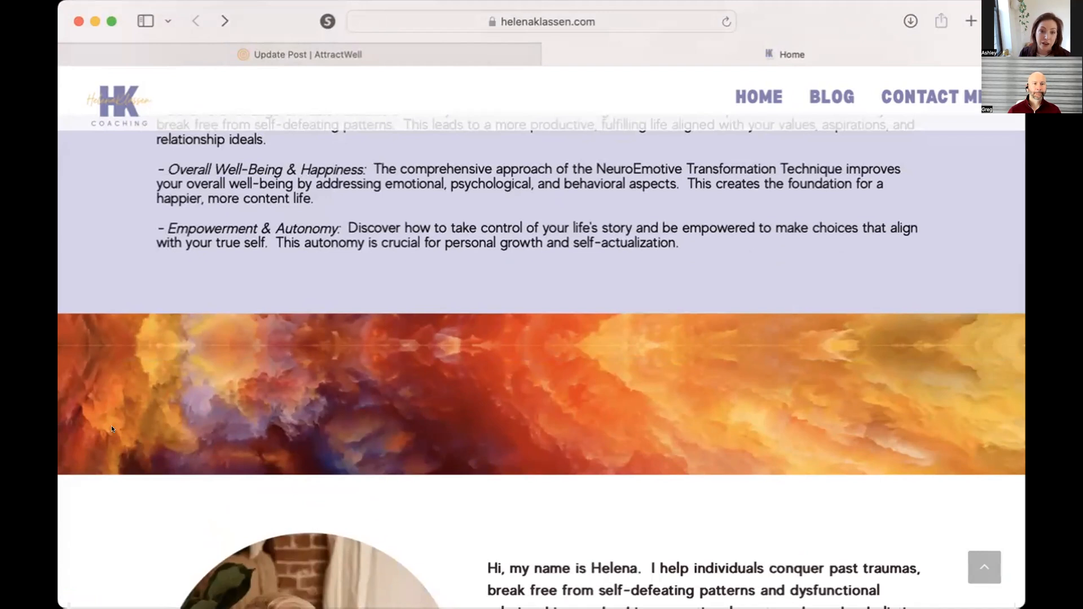
{"action": "scroll", "coordinate": [458, 439], "scroll_direction": "down", "scroll_amount": 2}
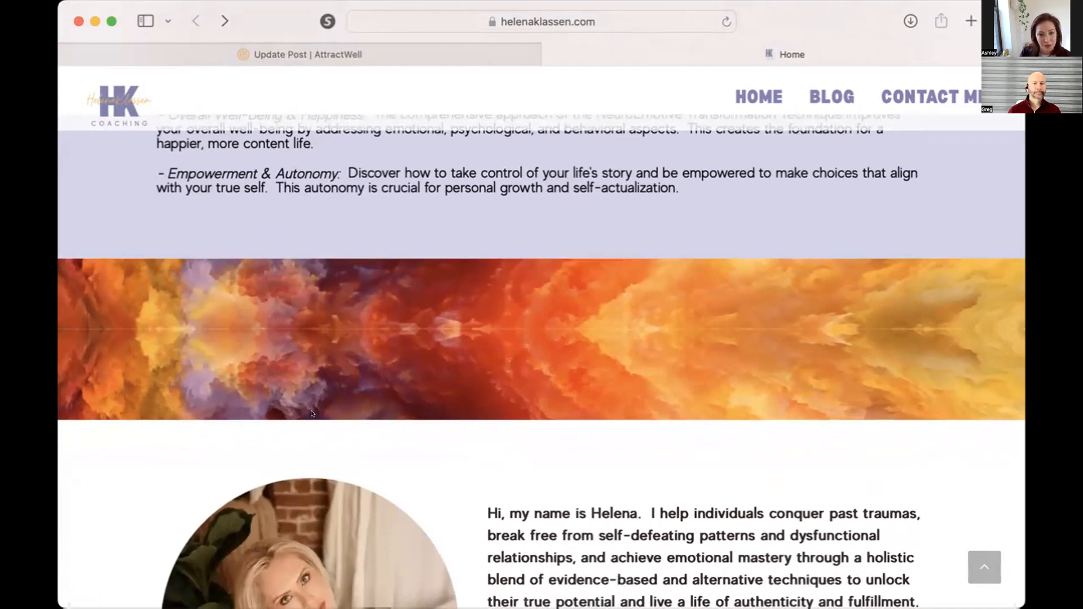
{"action": "scroll", "coordinate": [574, 397], "scroll_direction": "down", "scroll_amount": 8}
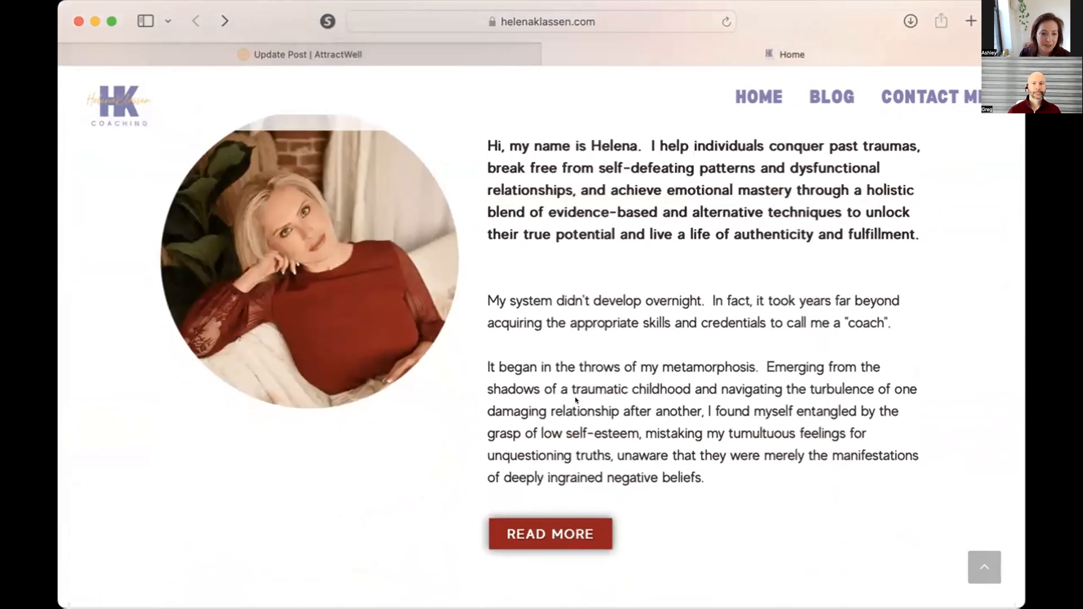
{"action": "scroll", "coordinate": [574, 399], "scroll_direction": "down", "scroll_amount": 15}
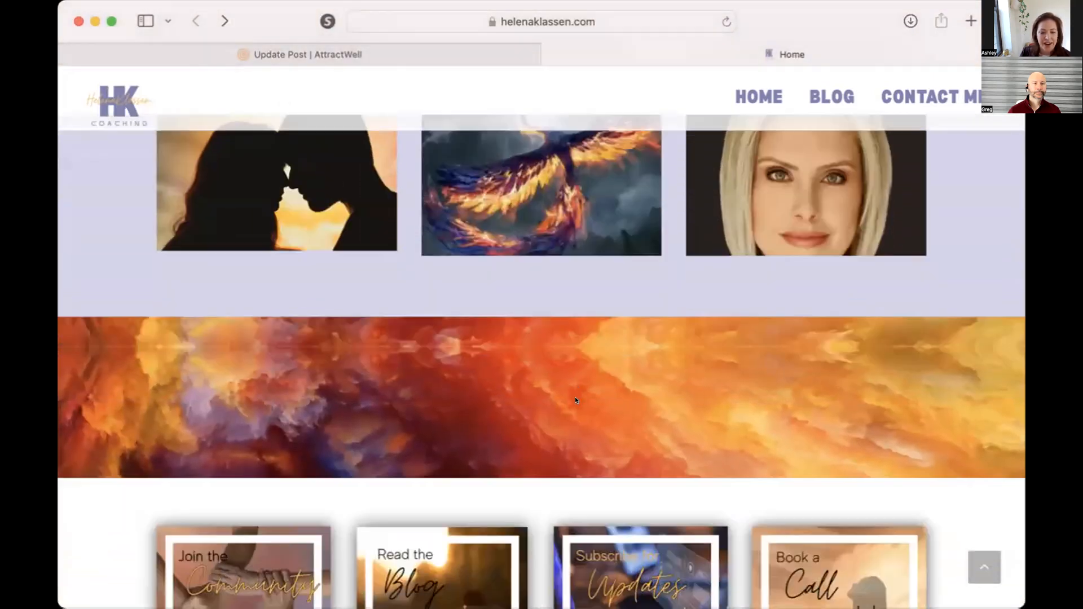
{"action": "scroll", "coordinate": [575, 399], "scroll_direction": "down", "scroll_amount": 5}
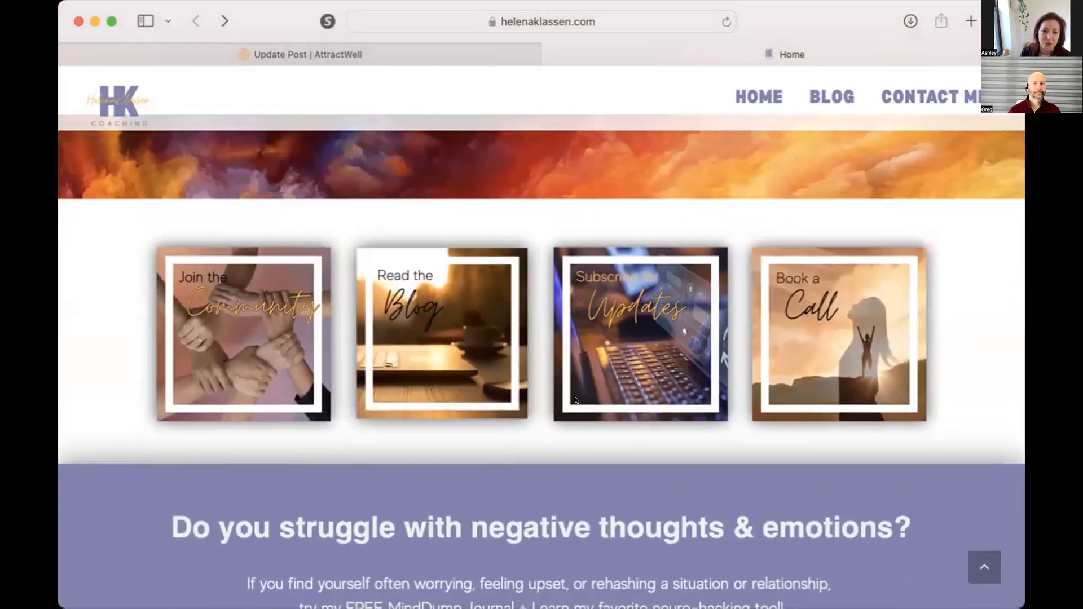
{"action": "scroll", "coordinate": [575, 400], "scroll_direction": "down", "scroll_amount": 1}
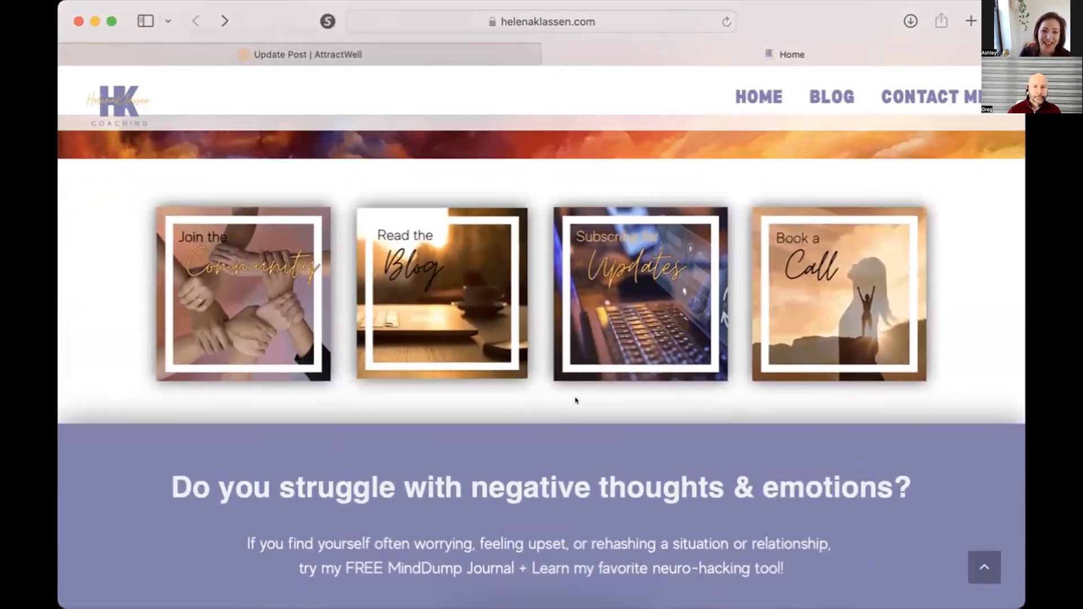
{"action": "scroll", "coordinate": [575, 400], "scroll_direction": "down", "scroll_amount": 1}
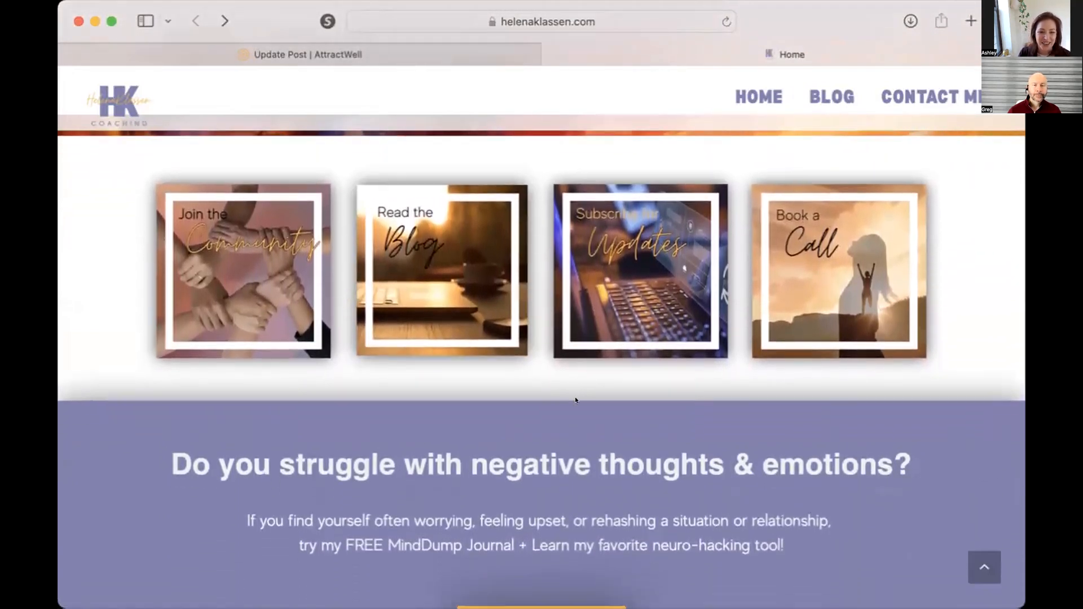
{"action": "scroll", "coordinate": [576, 400], "scroll_direction": "up", "scroll_amount": 2}
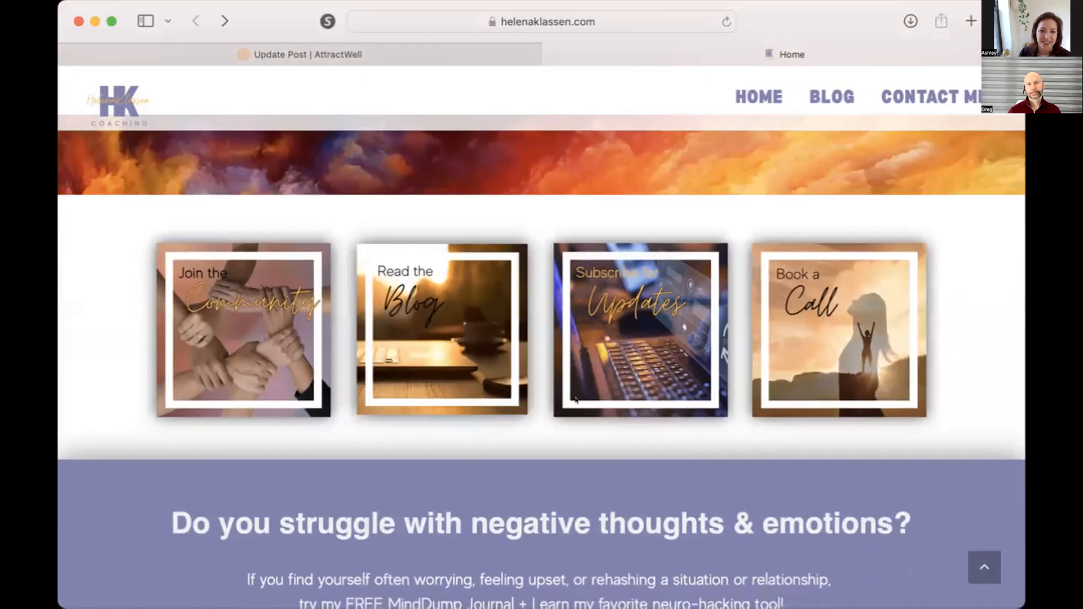
{"action": "scroll", "coordinate": [575, 400], "scroll_direction": "up", "scroll_amount": 1}
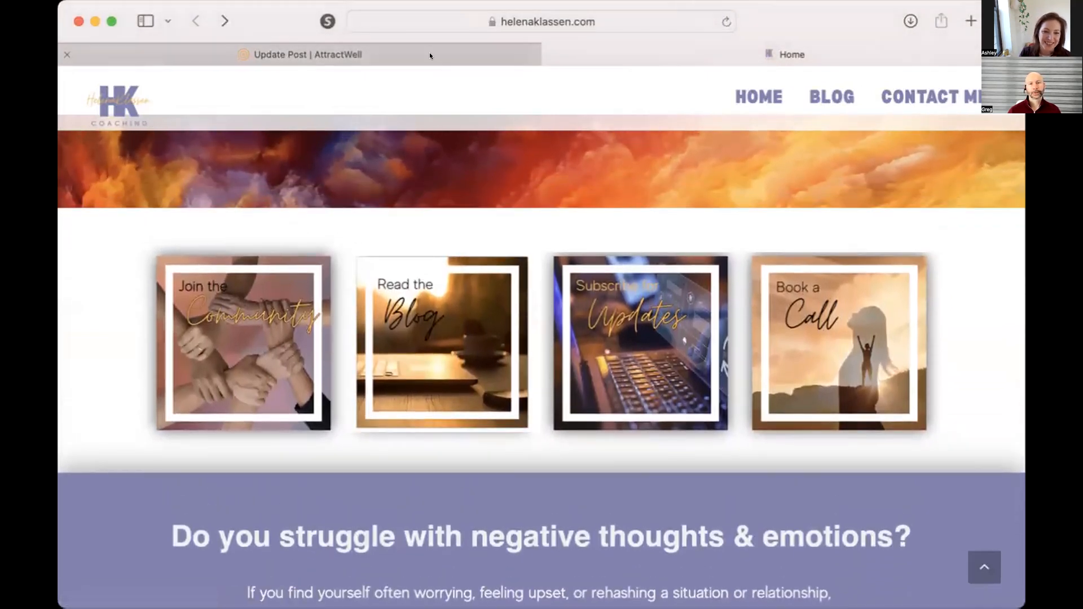
Leave the open AttractWell post and open the site's Home Page in the page builder at its image tile rows
{"action": "left_click", "coordinate": [429, 55]}
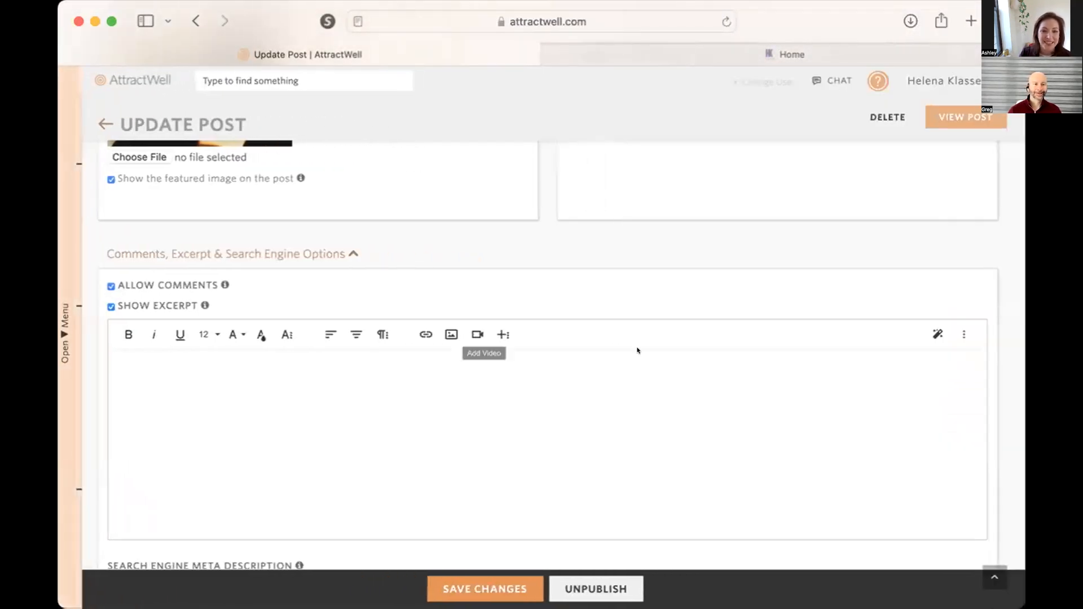
{"action": "left_click", "coordinate": [66, 358]}
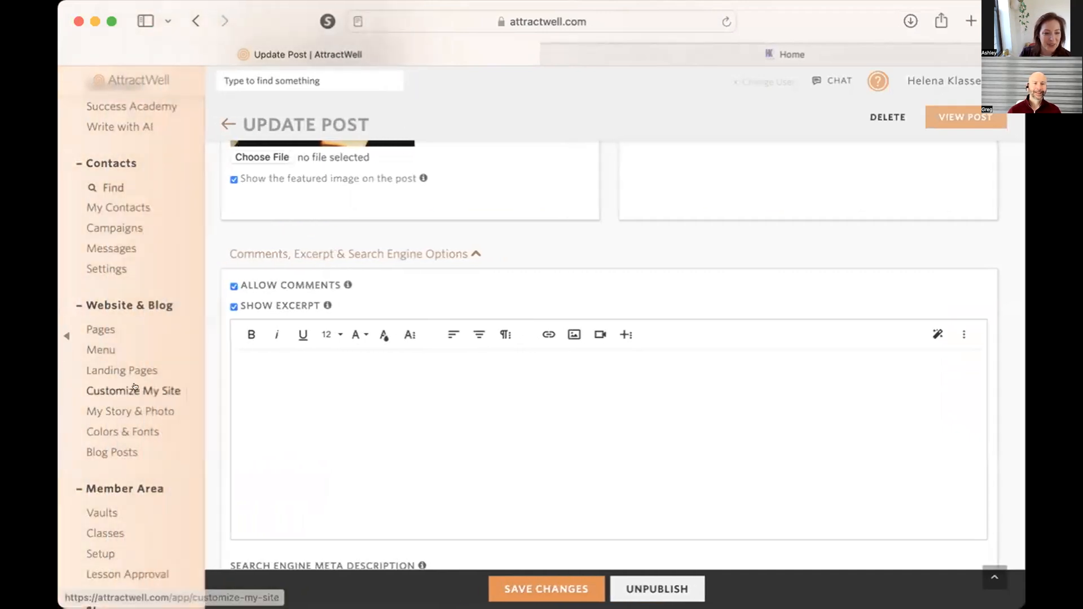
{"action": "left_click", "coordinate": [88, 374]}
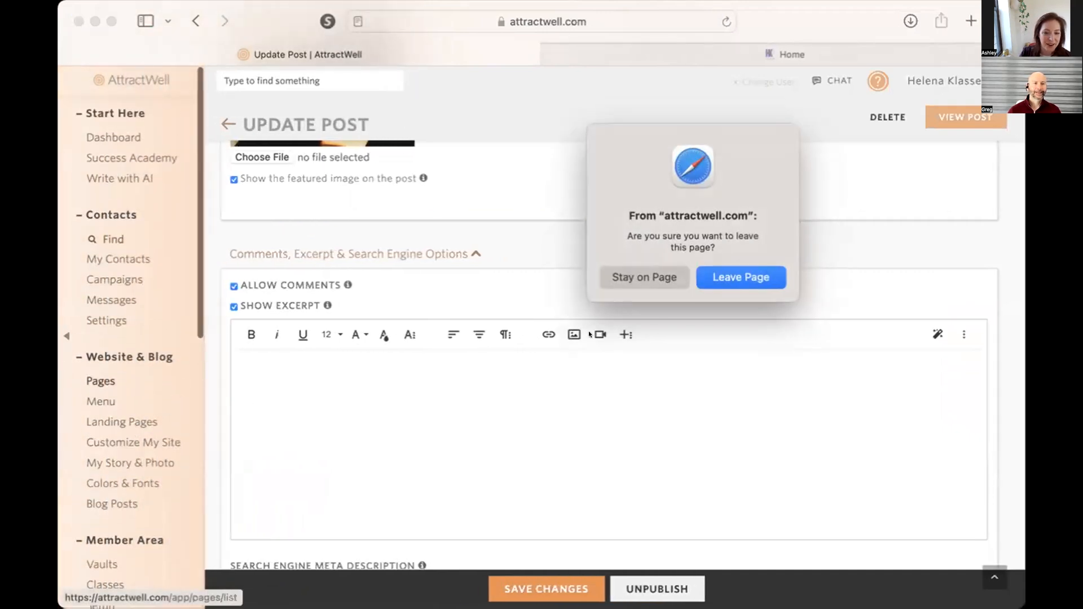
{"action": "left_click", "coordinate": [730, 273]}
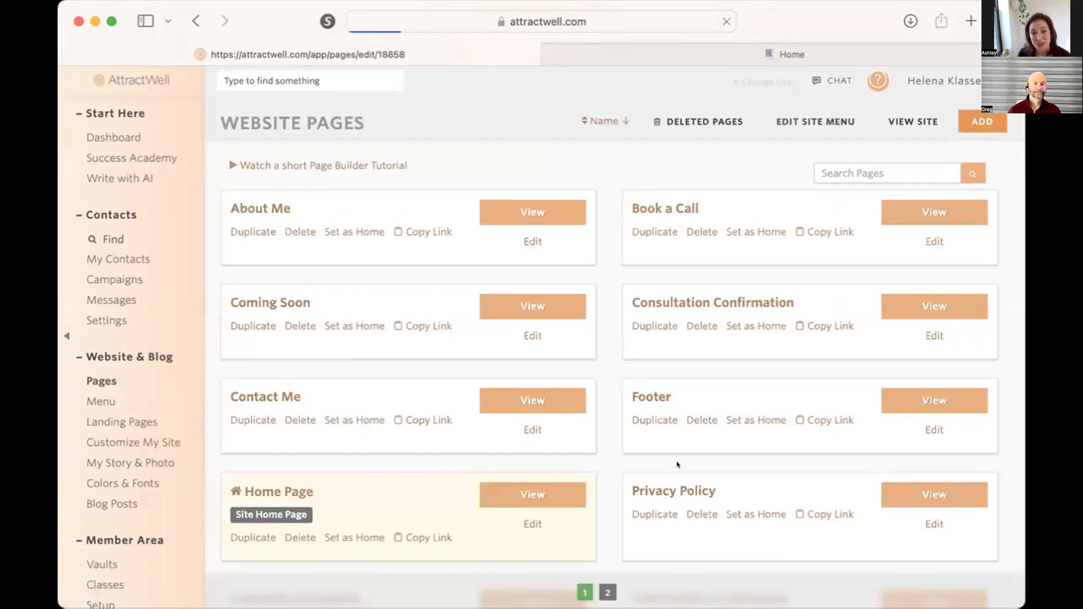
{"action": "scroll", "coordinate": [676, 461], "scroll_direction": "down", "scroll_amount": 20}
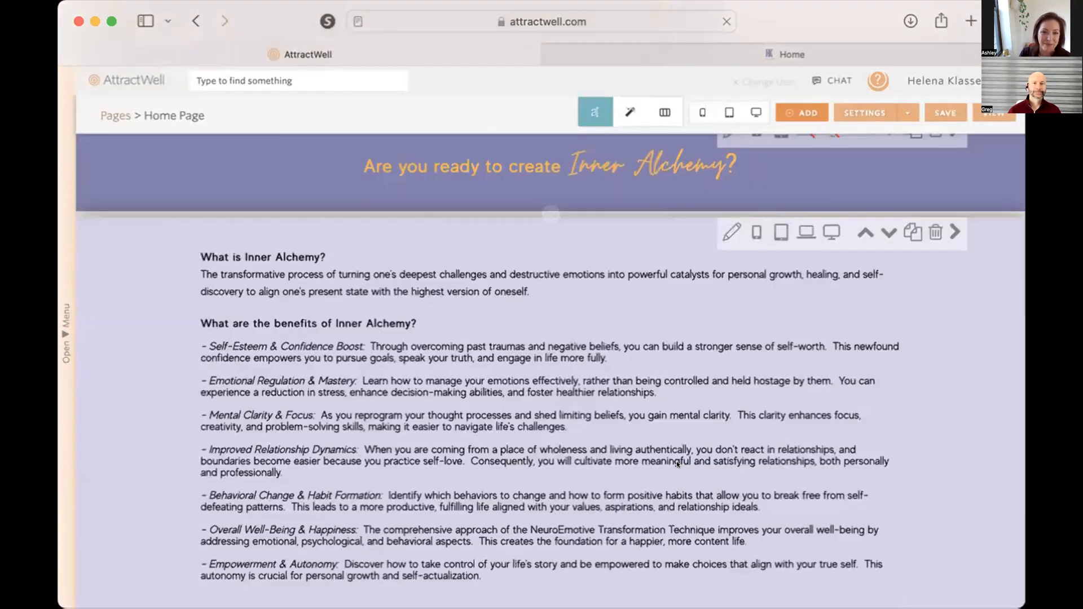
{"action": "scroll", "coordinate": [676, 461], "scroll_direction": "down", "scroll_amount": 3}
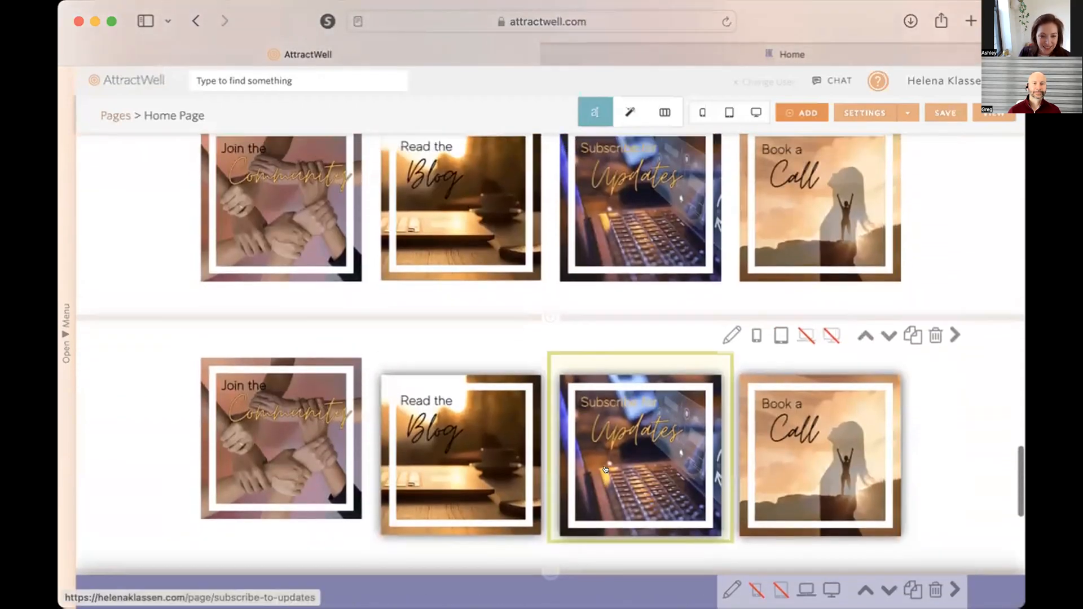
{"action": "scroll", "coordinate": [606, 462], "scroll_direction": "up", "scroll_amount": 3}
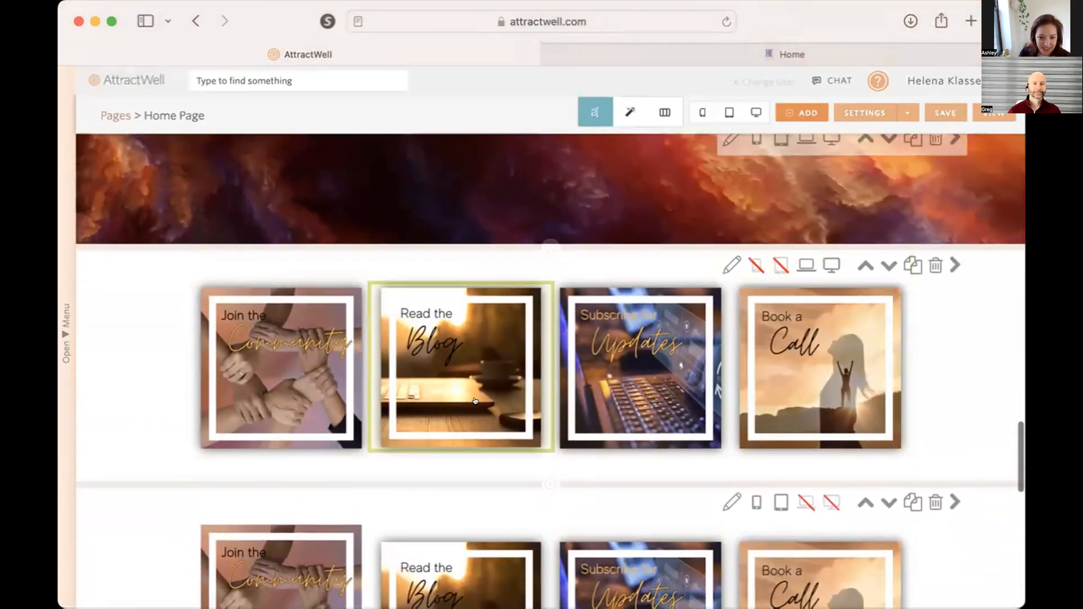
Inspect the HTML code of the desktop image tile row, close it without changes, and compare it with the mobile and tablet row
{"action": "double_click", "coordinate": [549, 452]}
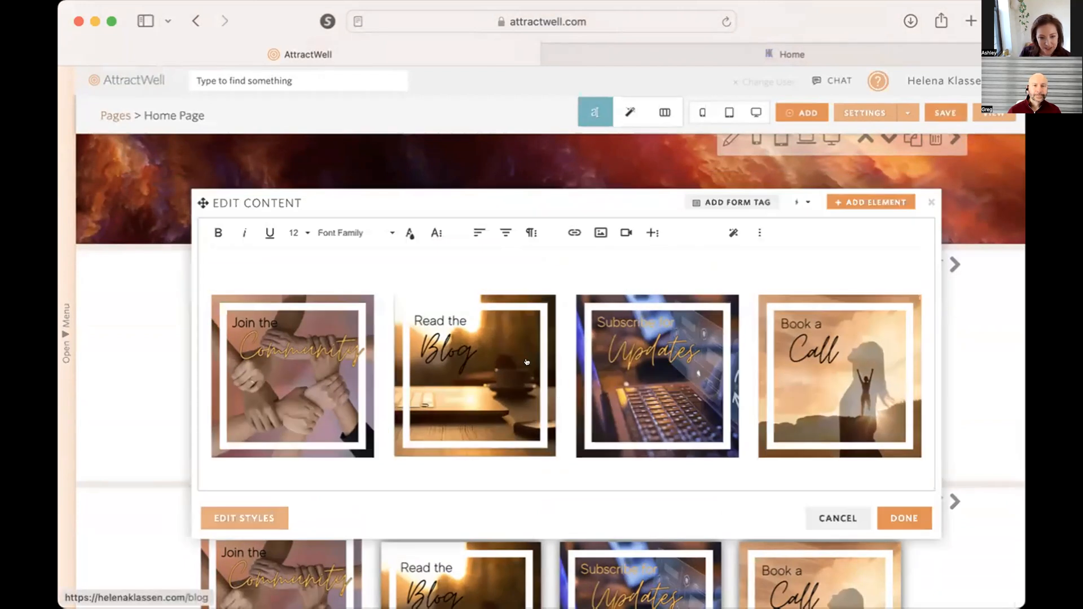
{"action": "left_click", "coordinate": [759, 233]}
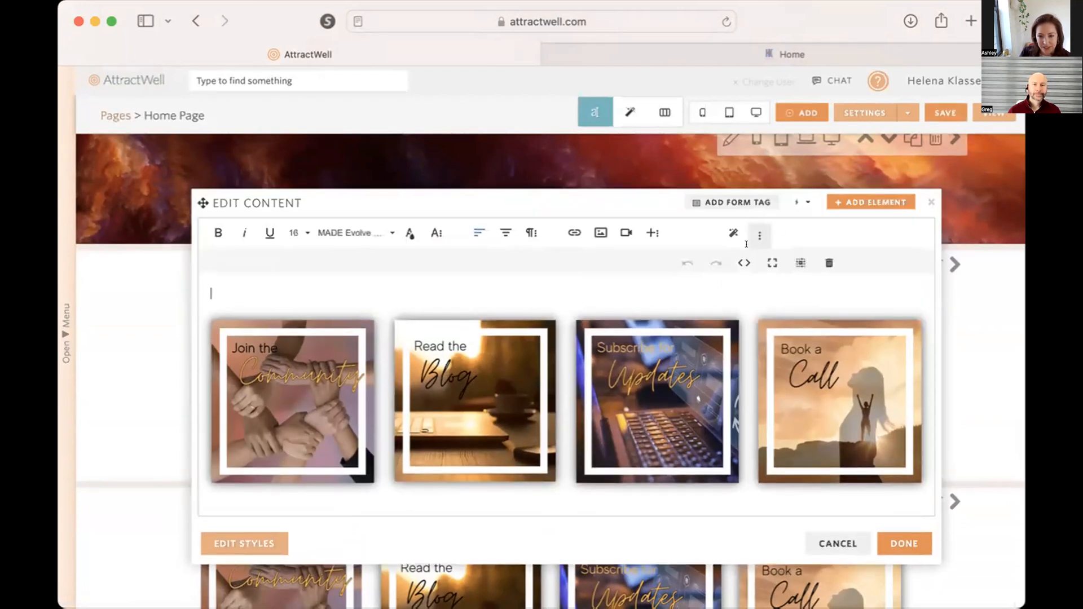
{"action": "left_click", "coordinate": [736, 261]}
{"action": "scroll", "coordinate": [534, 438], "scroll_direction": "down", "scroll_amount": 4}
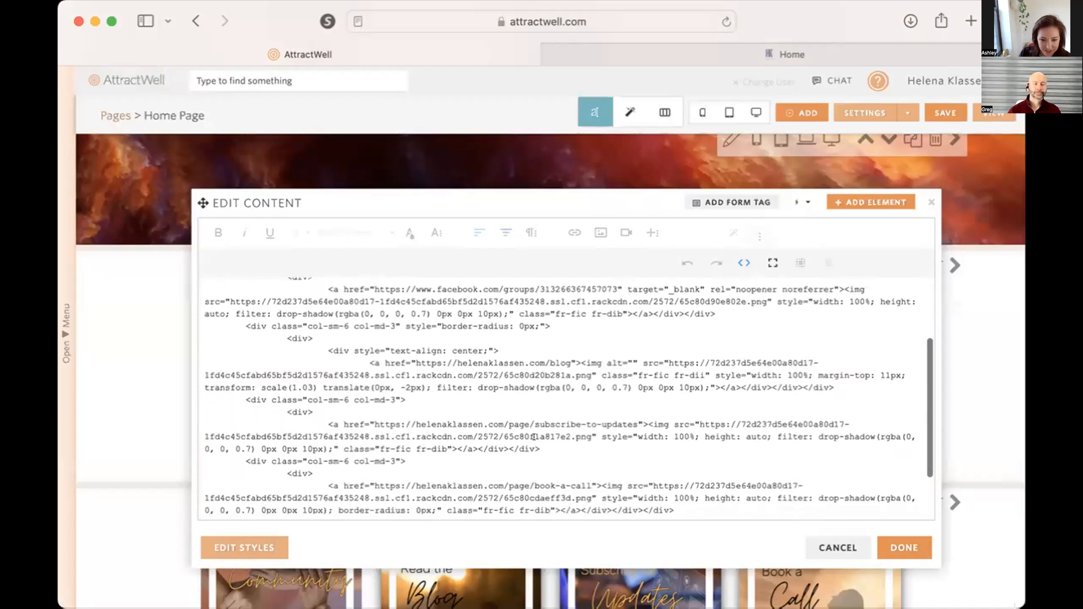
{"action": "scroll", "coordinate": [534, 437], "scroll_direction": "down", "scroll_amount": 3}
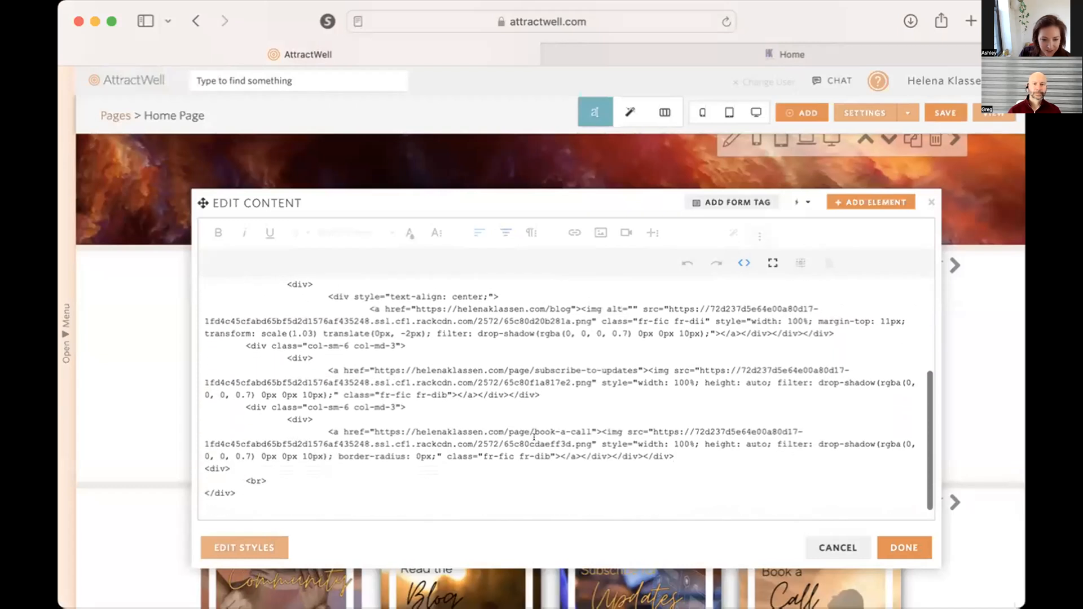
{"action": "scroll", "coordinate": [533, 437], "scroll_direction": "up", "scroll_amount": 5}
{"action": "scroll", "coordinate": [533, 438], "scroll_direction": "up", "scroll_amount": 1}
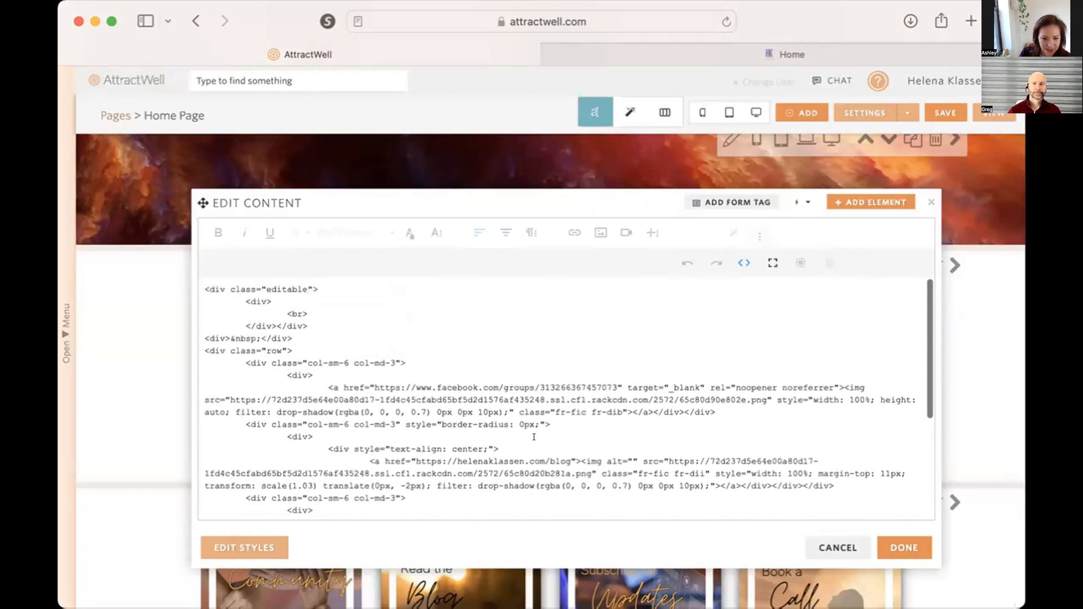
{"action": "left_click", "coordinate": [738, 262]}
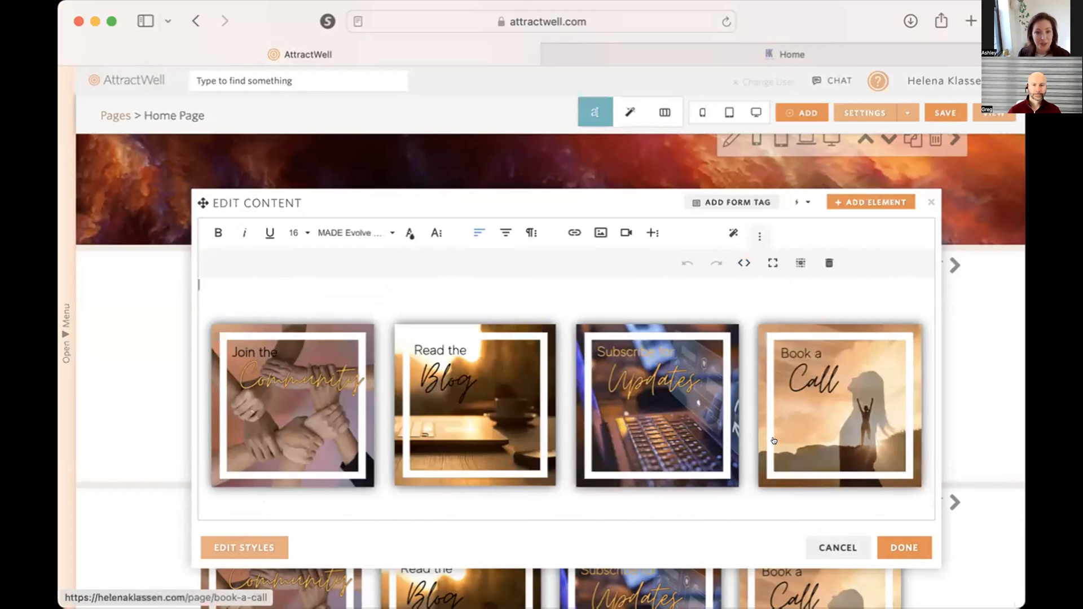
{"action": "left_click", "coordinate": [931, 202]}
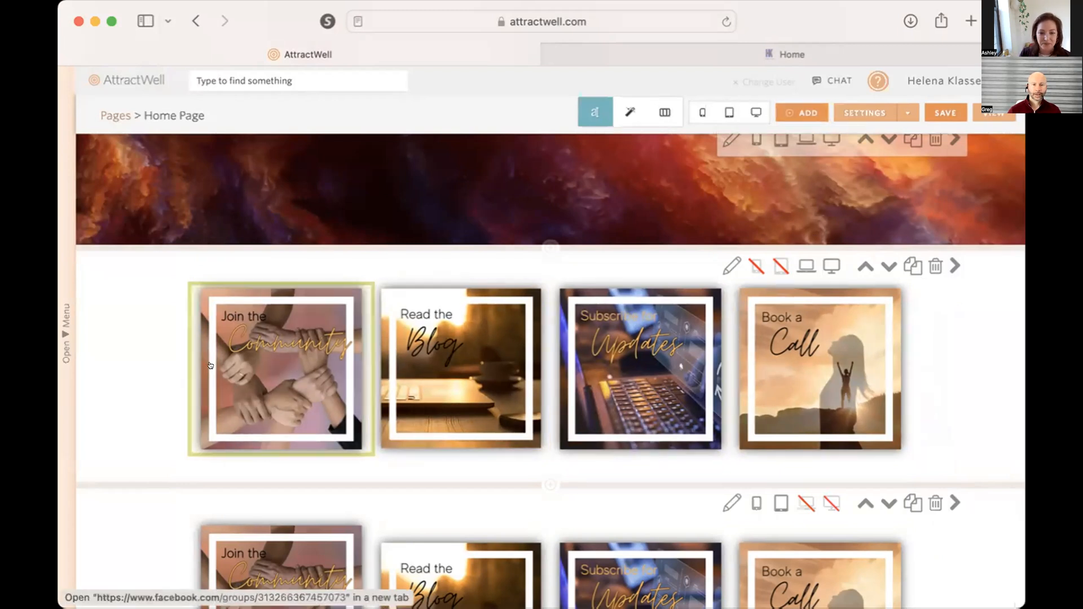
{"action": "scroll", "coordinate": [980, 393], "scroll_direction": "down", "scroll_amount": 5}
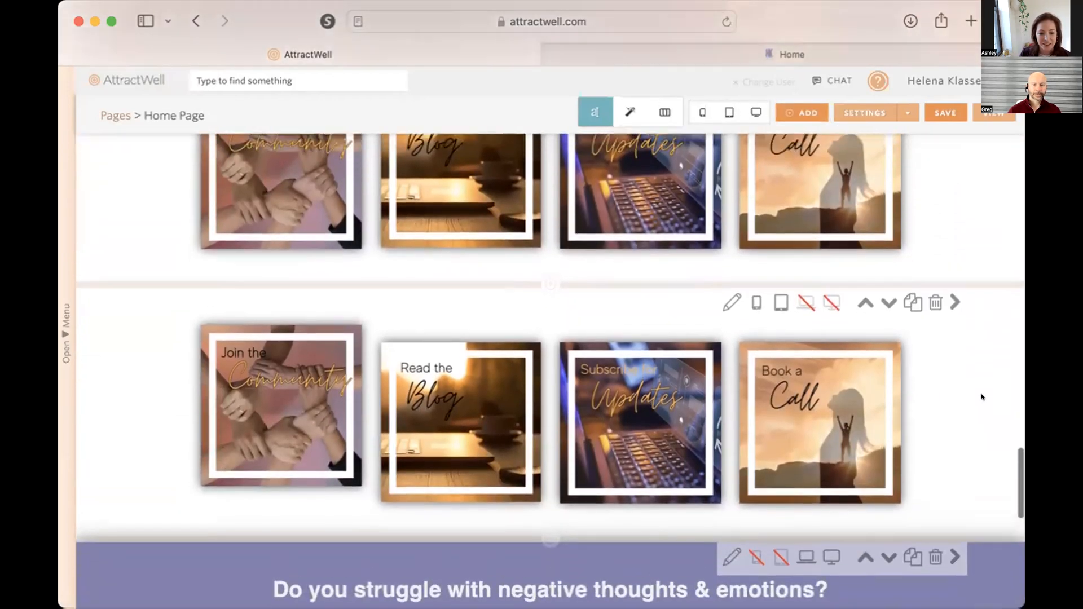
{"action": "scroll", "coordinate": [980, 393], "scroll_direction": "up", "scroll_amount": 3}
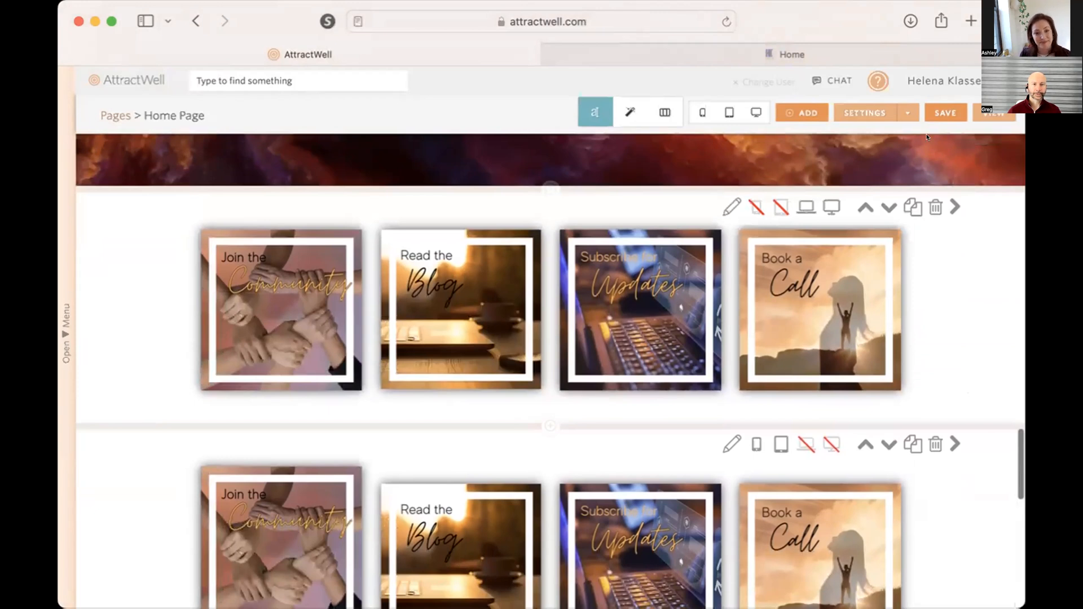
Open the checklist's "Claim your website on Pinterest" article separately and review its claiming instructions and Adding Rich Pins section
{"action": "scroll", "coordinate": [561, 122], "scroll_direction": "left", "scroll_amount": 10}
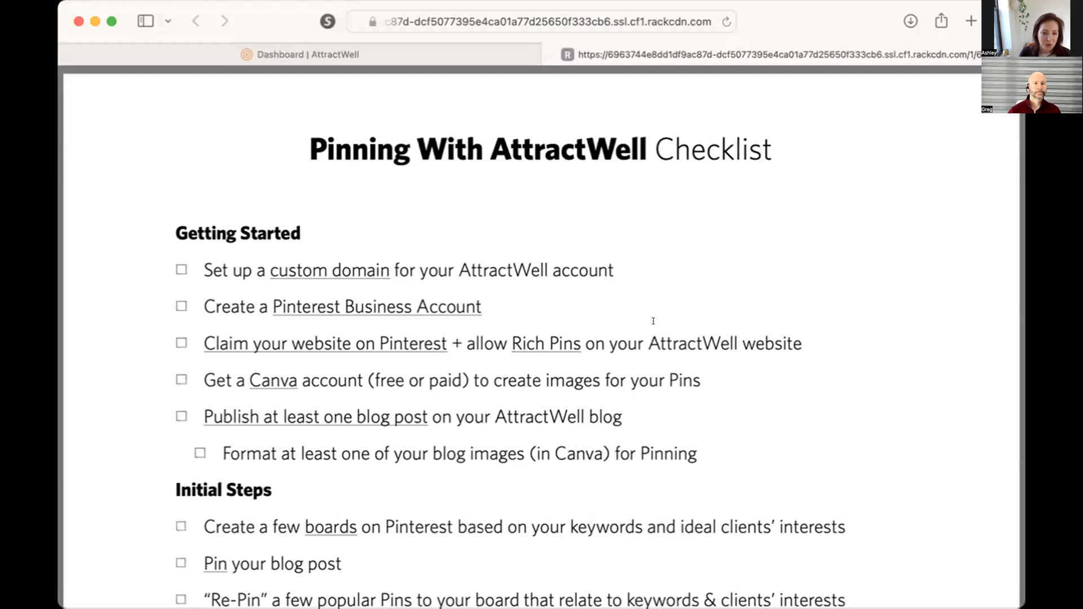
{"action": "scroll", "coordinate": [653, 321], "scroll_direction": "down", "scroll_amount": 4}
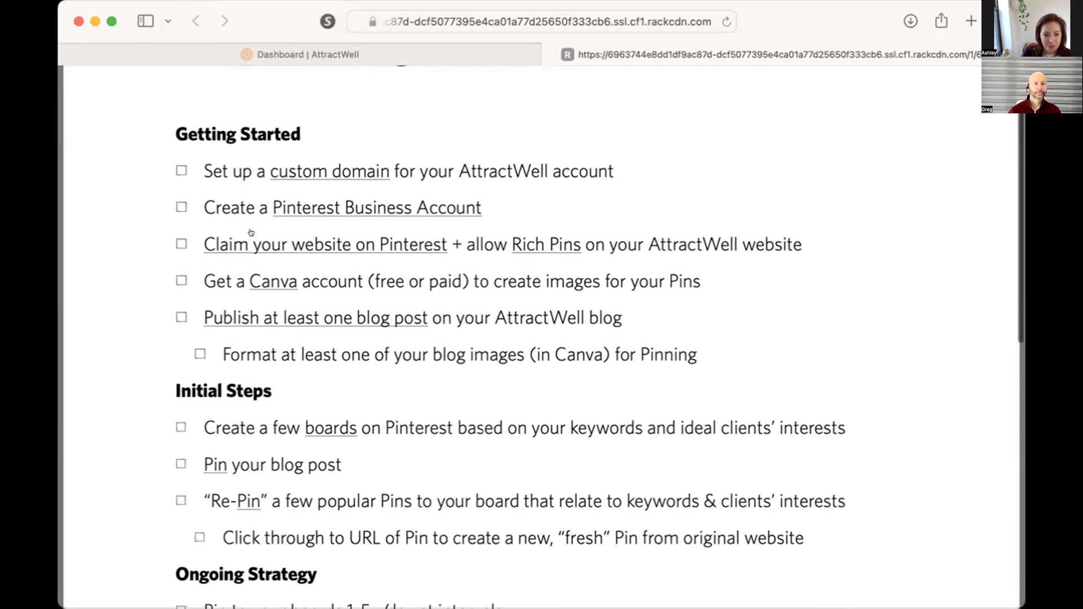
{"action": "left_click", "coordinate": [315, 245], "text": "super"}
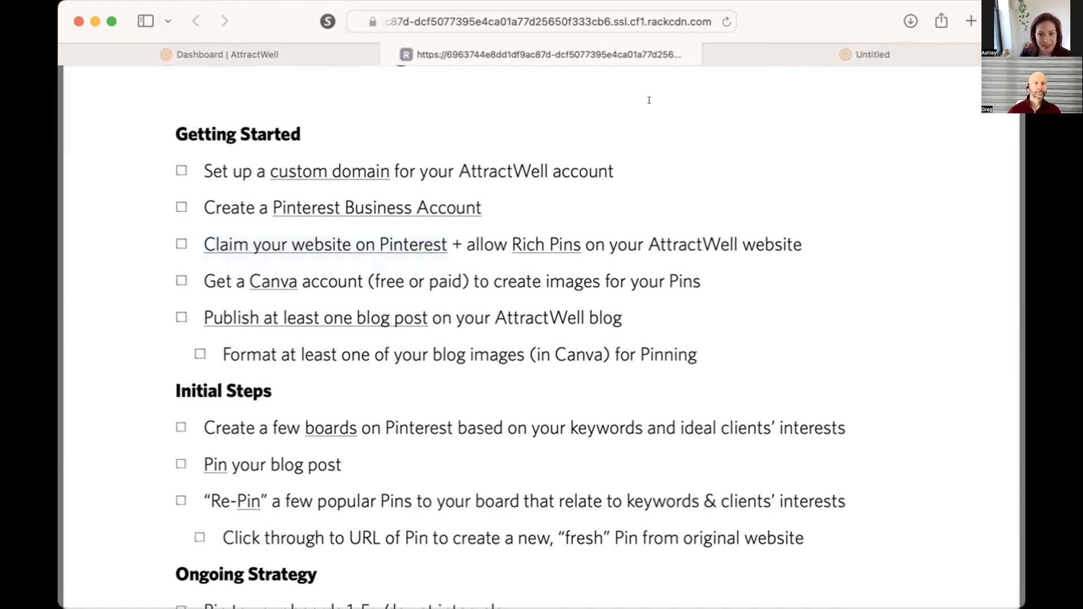
{"action": "left_click", "coordinate": [817, 53]}
{"action": "scroll", "coordinate": [612, 468], "scroll_direction": "down", "scroll_amount": 15}
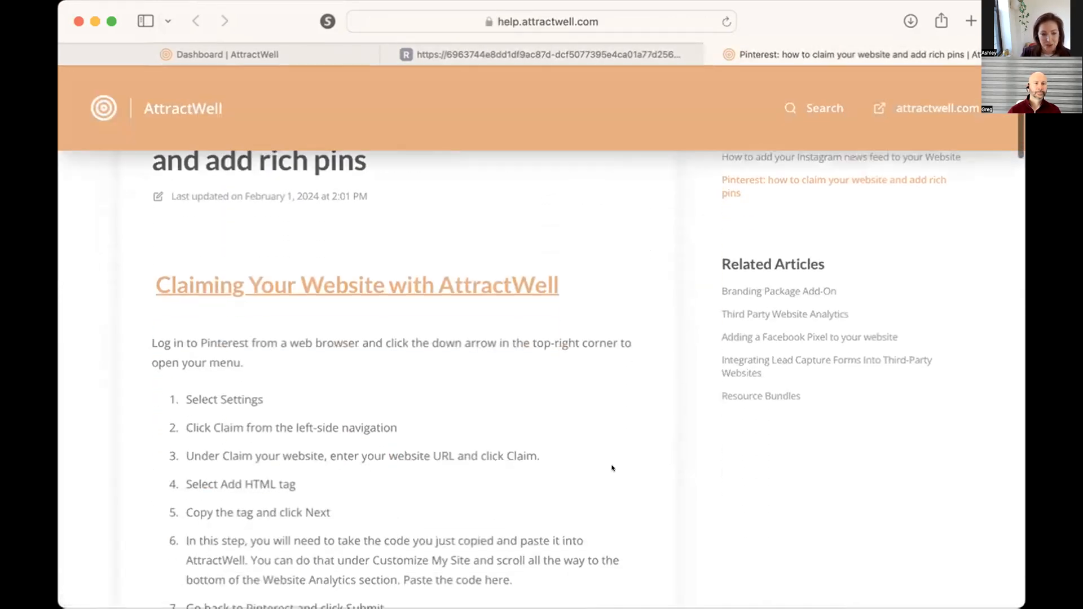
{"action": "scroll", "coordinate": [612, 468], "scroll_direction": "down", "scroll_amount": 4}
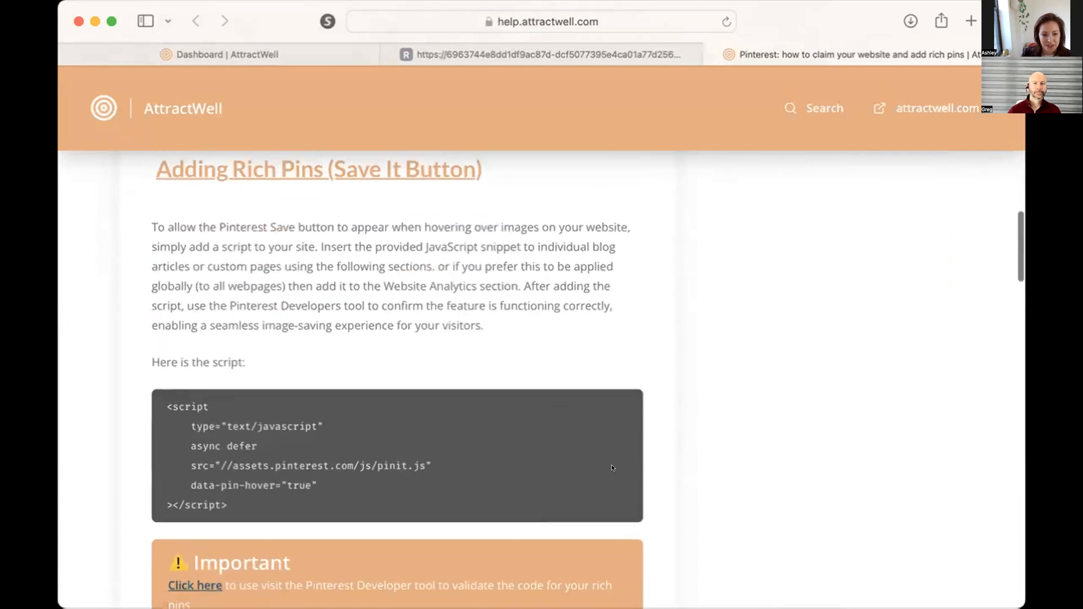
{"action": "scroll", "coordinate": [612, 468], "scroll_direction": "up", "scroll_amount": 1}
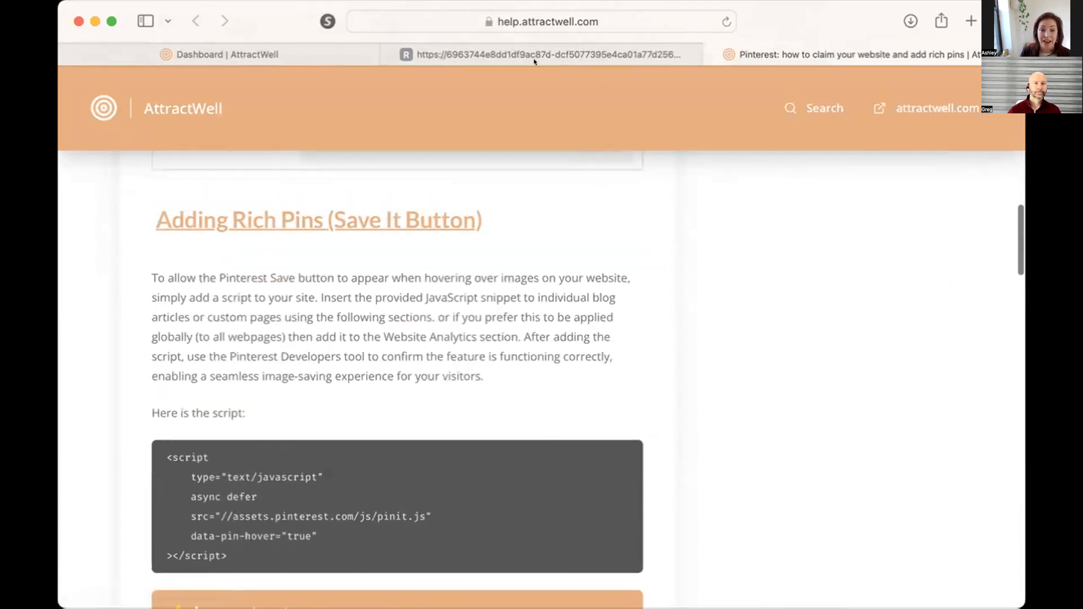
From the AttractWell dashboard, search the Help Center for "pinterest" to locate the article on claiming a website and adding rich pins
{"action": "left_click", "coordinate": [225, 54]}
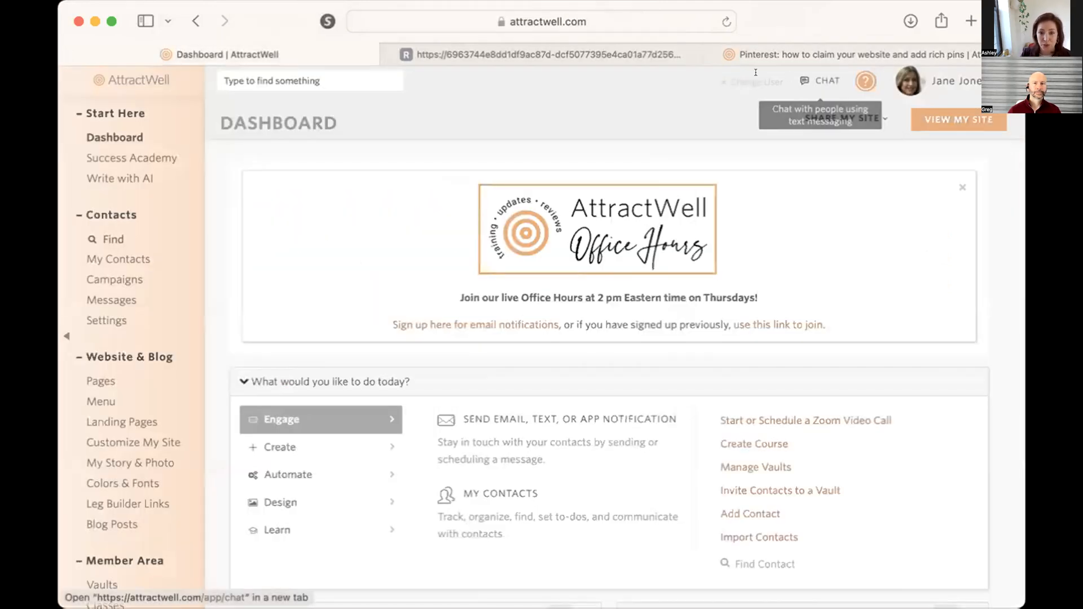
{"action": "left_click", "coordinate": [863, 78]}
{"action": "type", "text": "pinterest"}
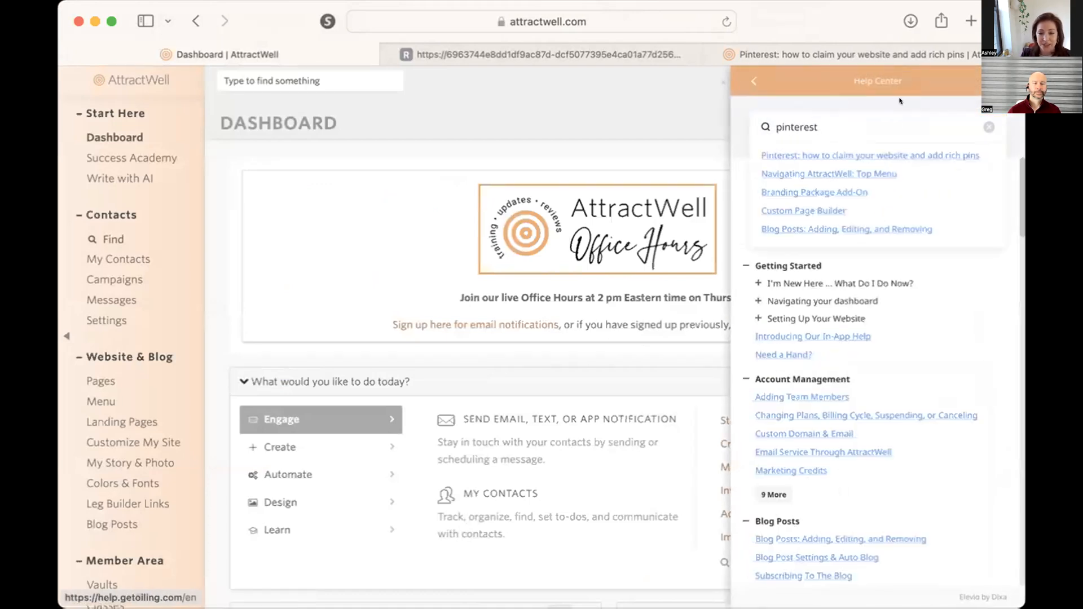
{"action": "left_click", "coordinate": [888, 153]}
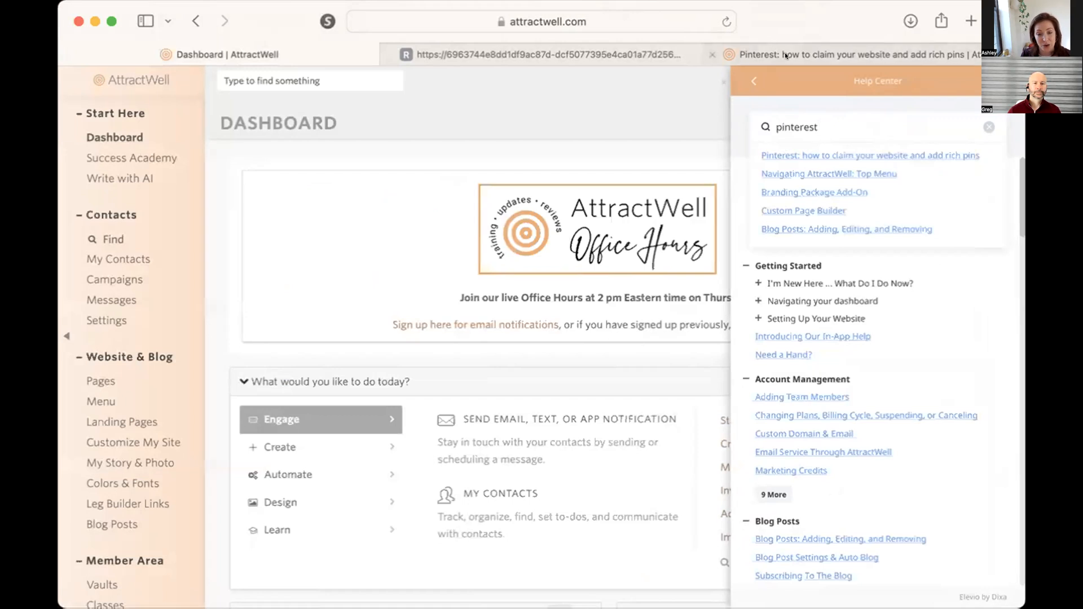
Return to the Pinterest help article and select the entire Save button script under Adding Rich Pins
{"action": "scroll", "coordinate": [312, 412], "scroll_direction": "down", "scroll_amount": 4}
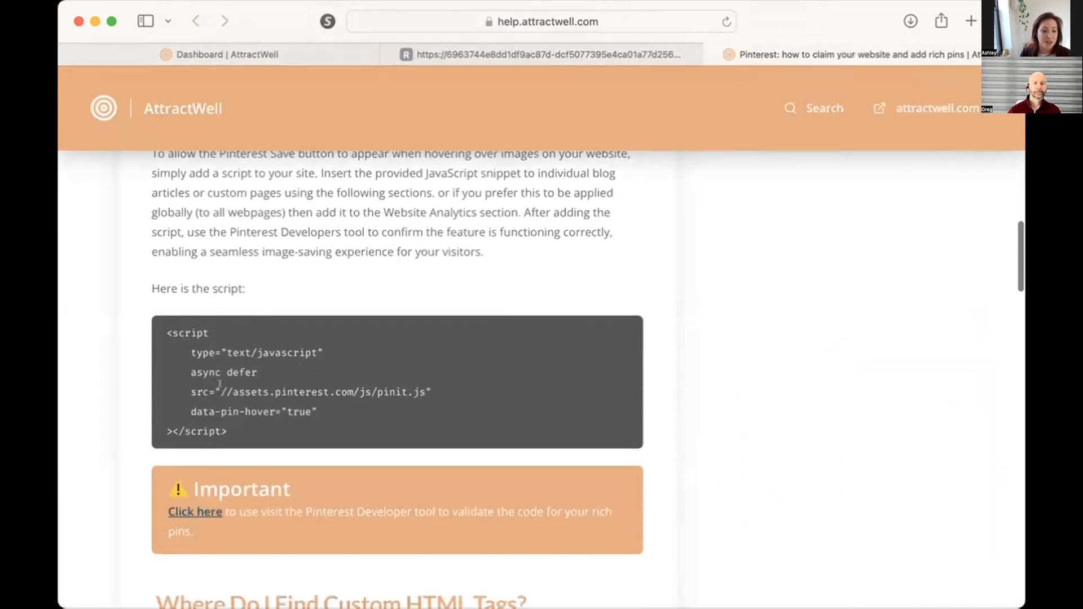
{"action": "left_click_drag", "start_coordinate": [158, 333], "coordinate": [261, 435]}
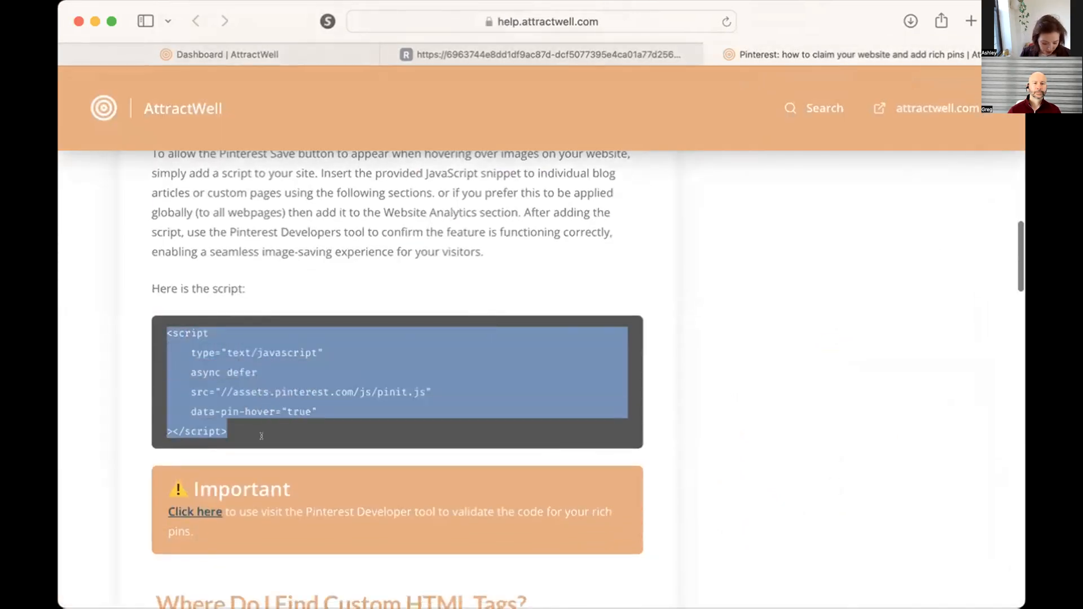